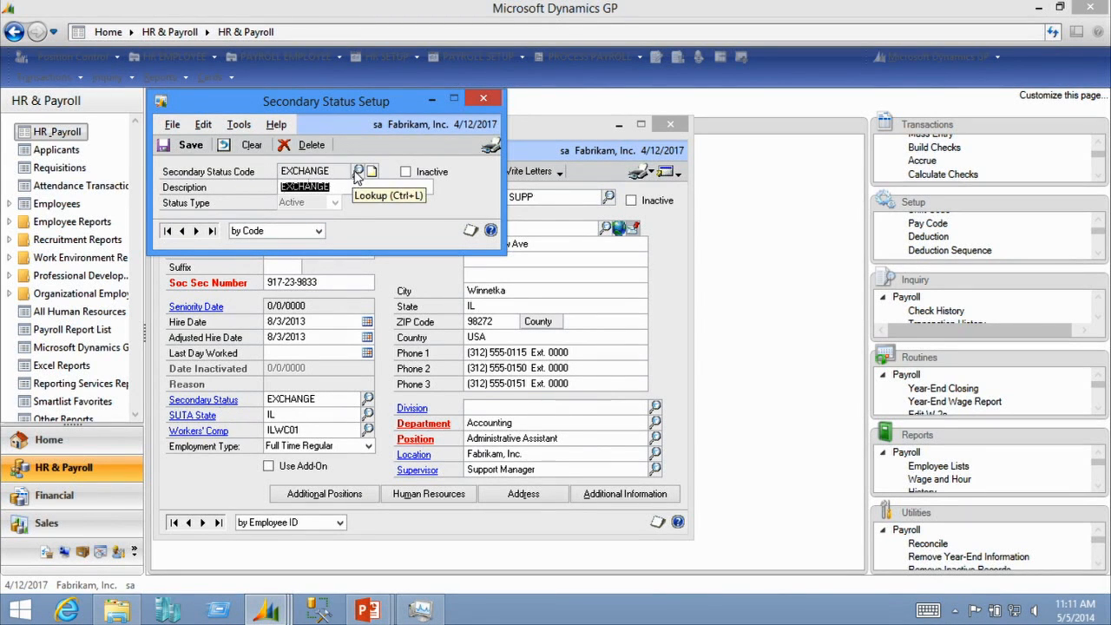
# Step: Look up the available secondary status codes, then close the lookup and the Secondary Status Setup window
pyautogui.click(356, 173)
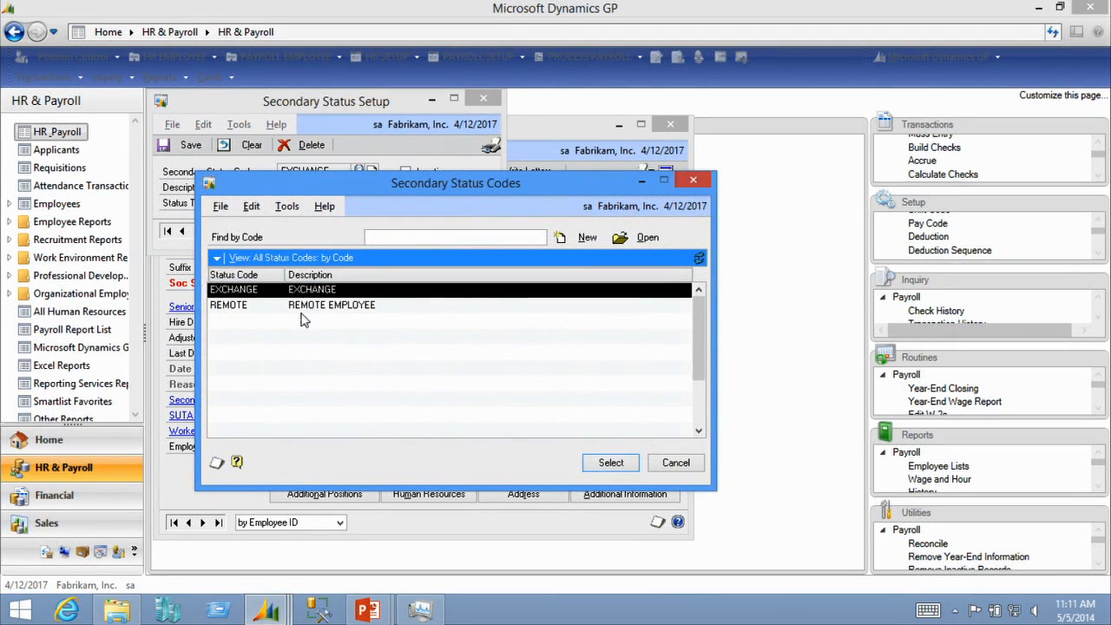
pyautogui.click(692, 180)
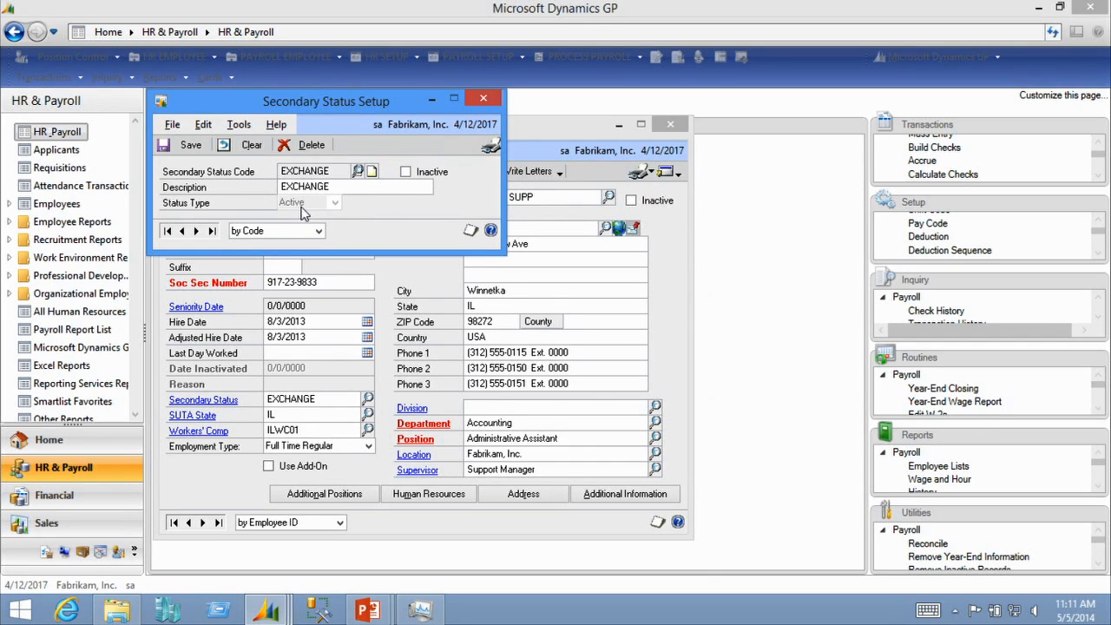
pyautogui.click(483, 99)
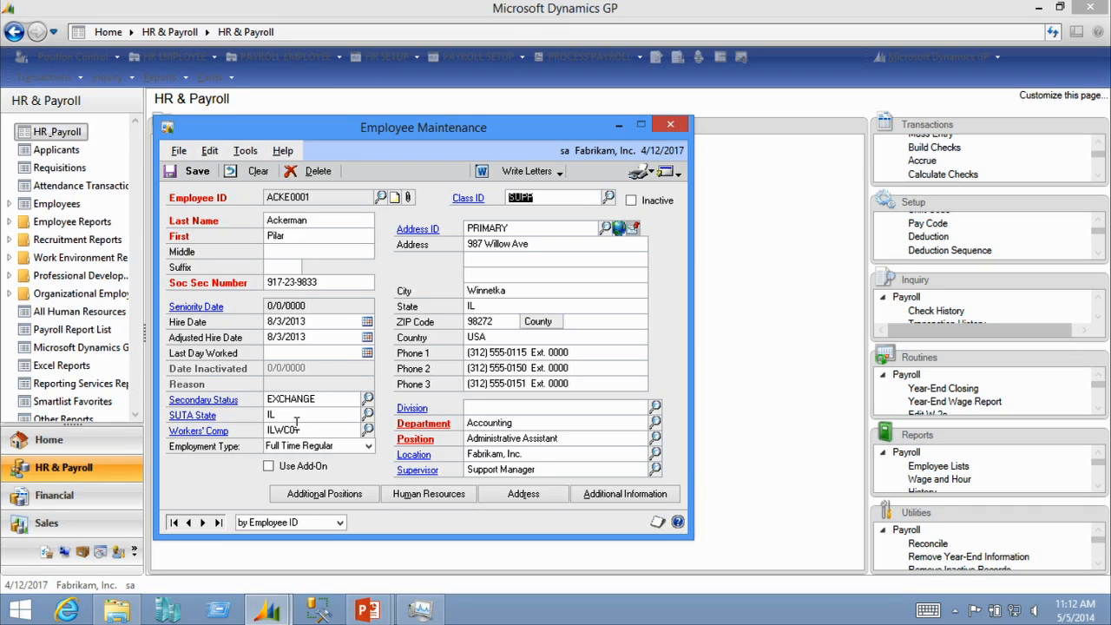
# Step: Review the employment type options, keeping Full Time Regular, and view the setup record of the employee's supervisor
pyautogui.click(345, 446)
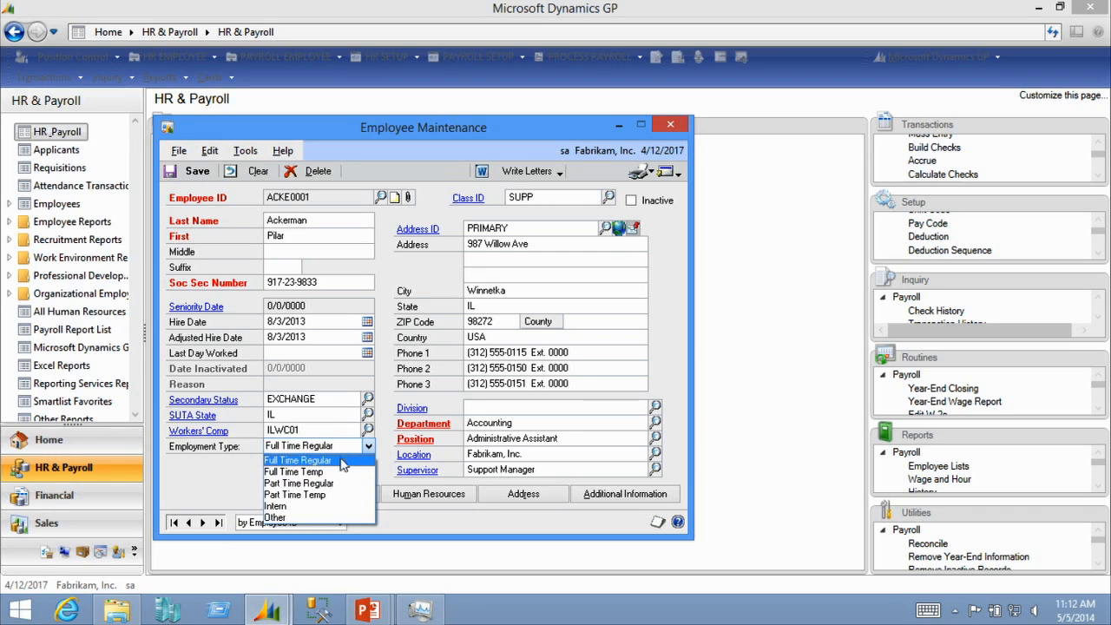
pyautogui.click(342, 461)
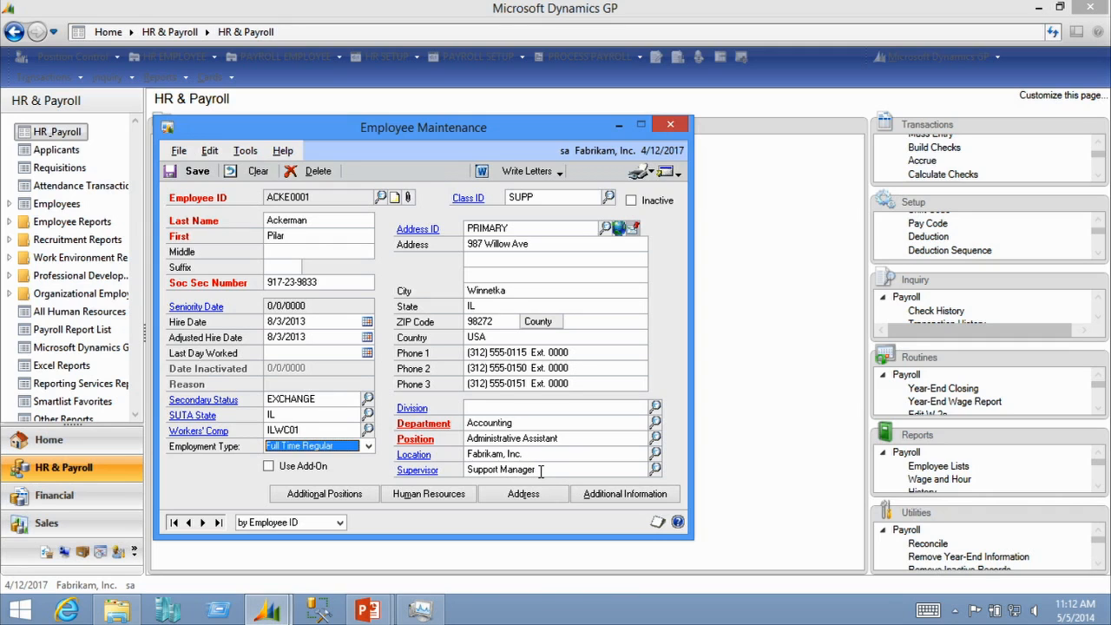
pyautogui.click(425, 470)
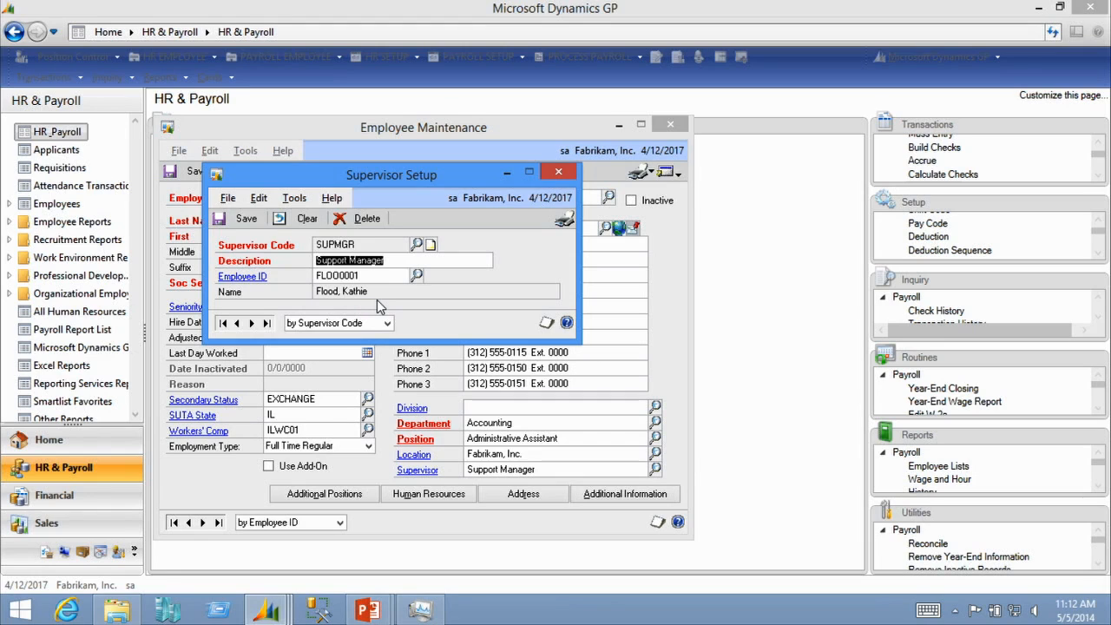
pyautogui.click(559, 174)
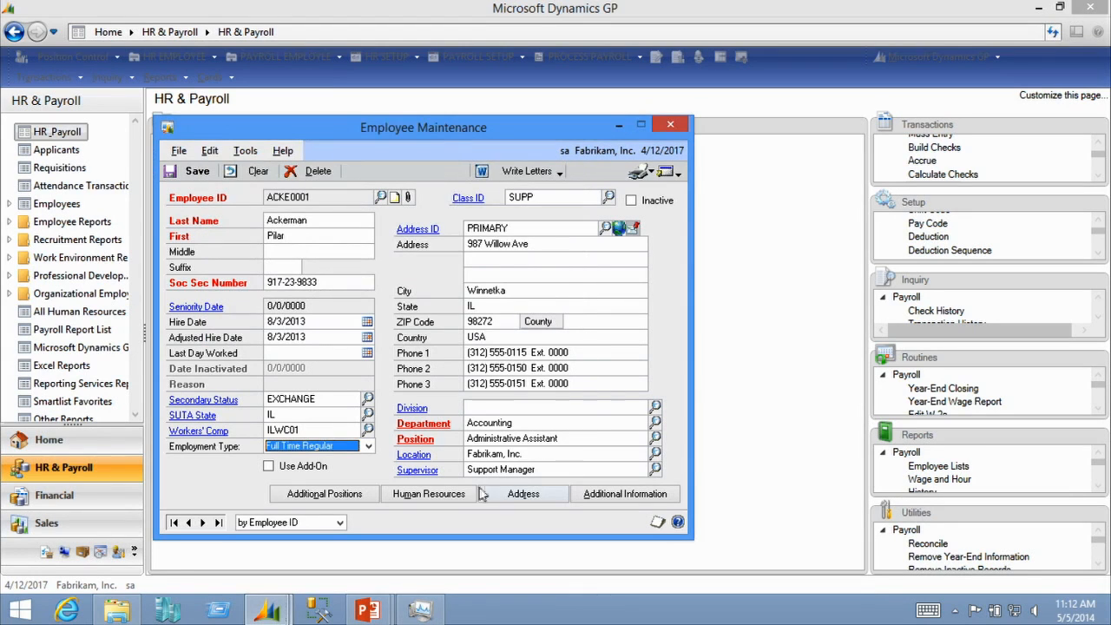
# Step: Open the employee's human resources details and review the HR status options, keeping Active
pyautogui.click(429, 493)
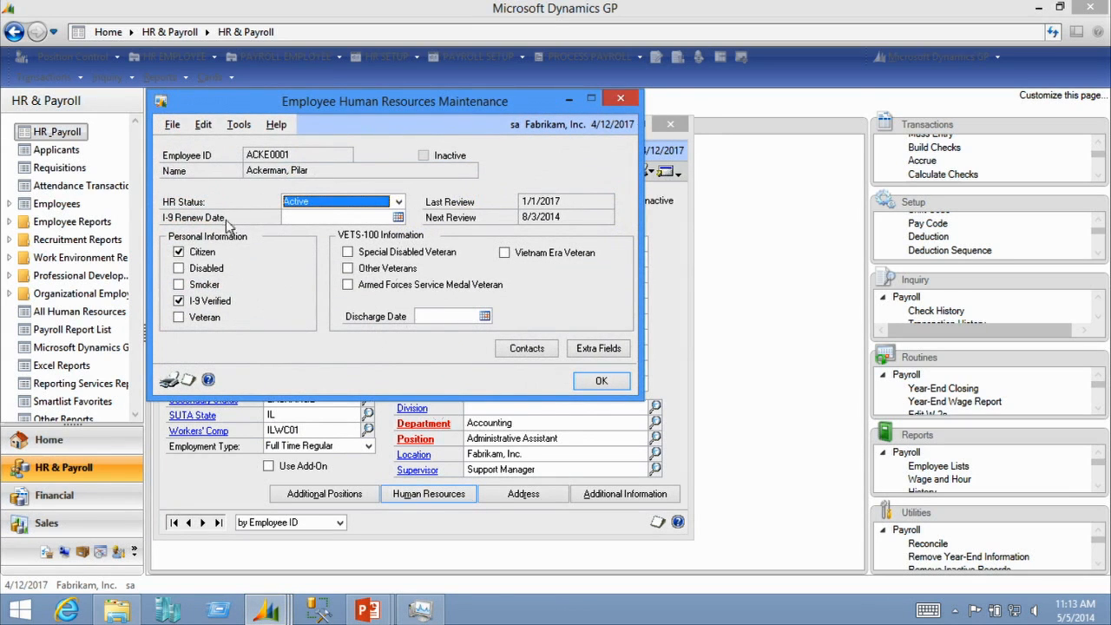
pyautogui.click(317, 203)
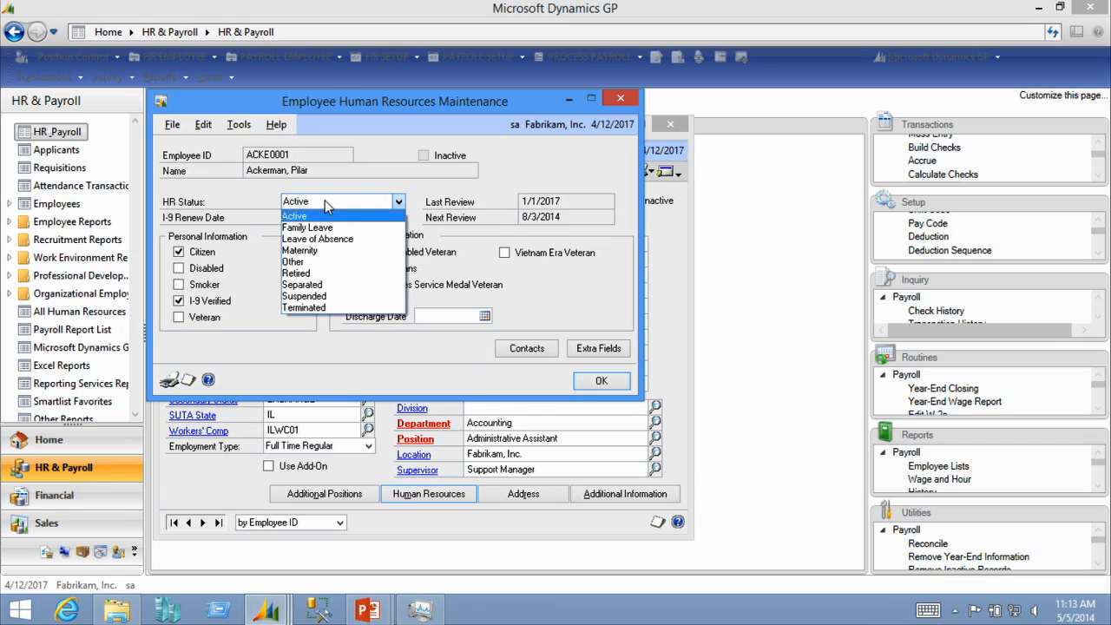
pyautogui.click(326, 204)
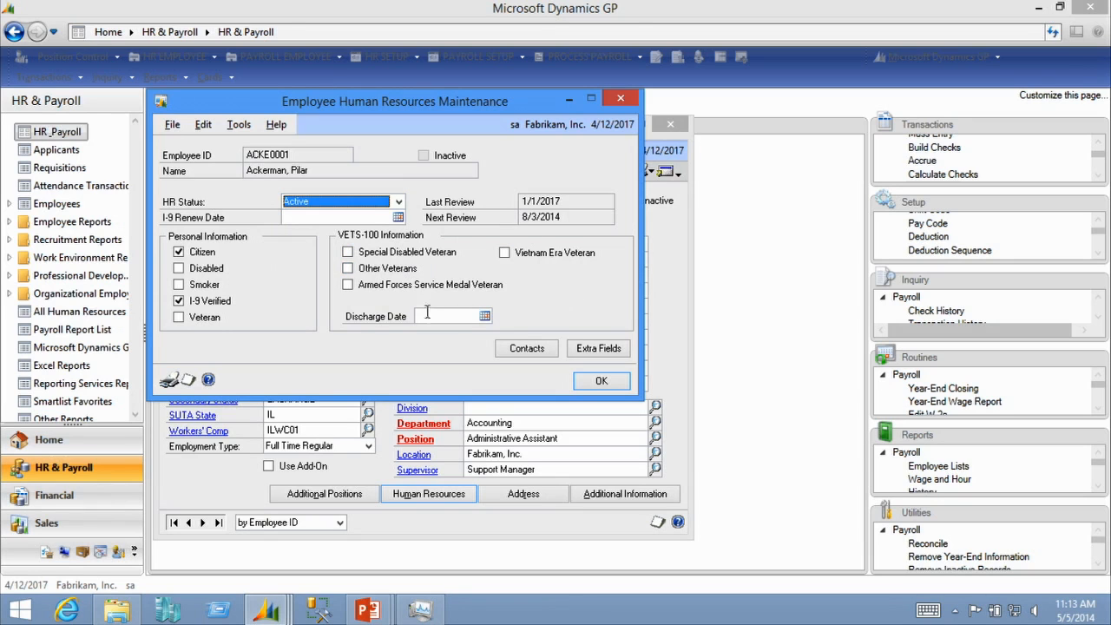
# Step: View the employee's extra fields and contacts, and close the human resources details
pyautogui.click(613, 352)
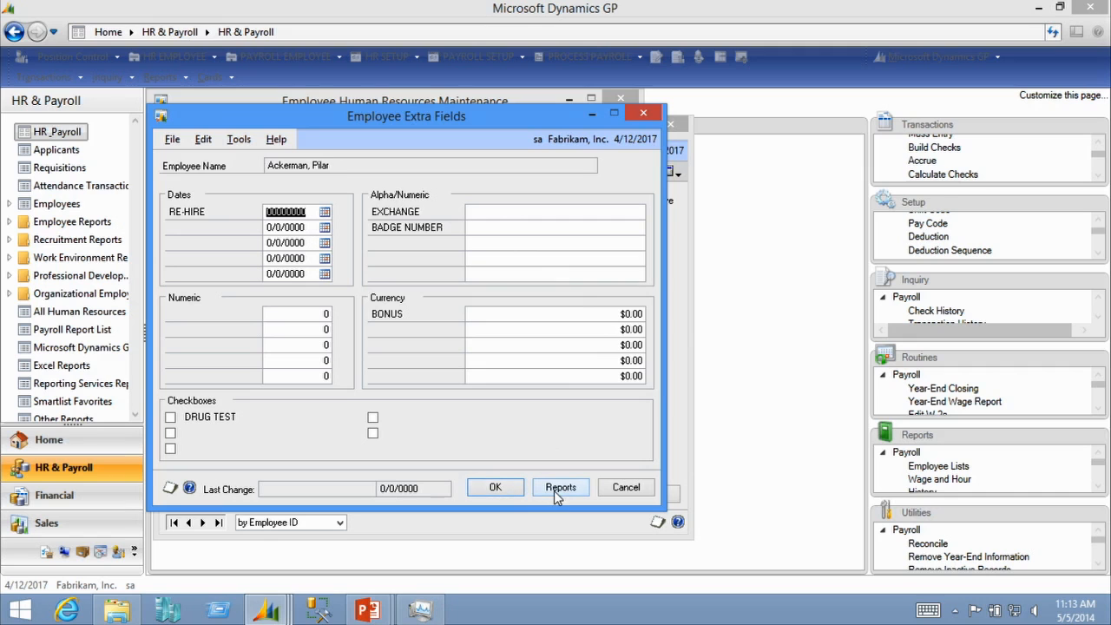
pyautogui.click(647, 115)
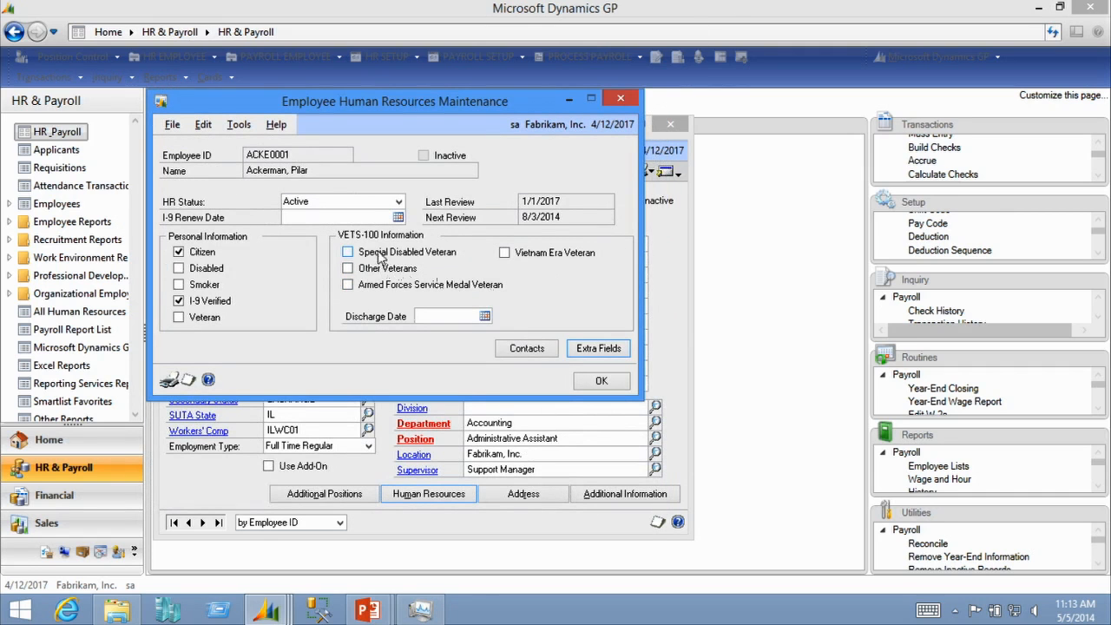
pyautogui.click(530, 349)
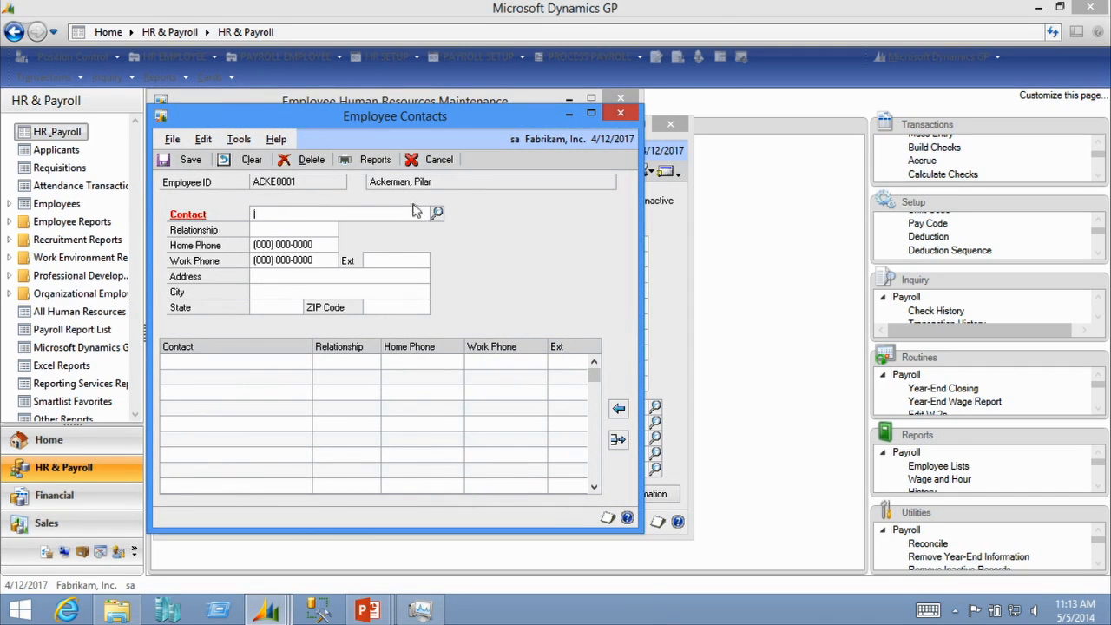
pyautogui.click(630, 115)
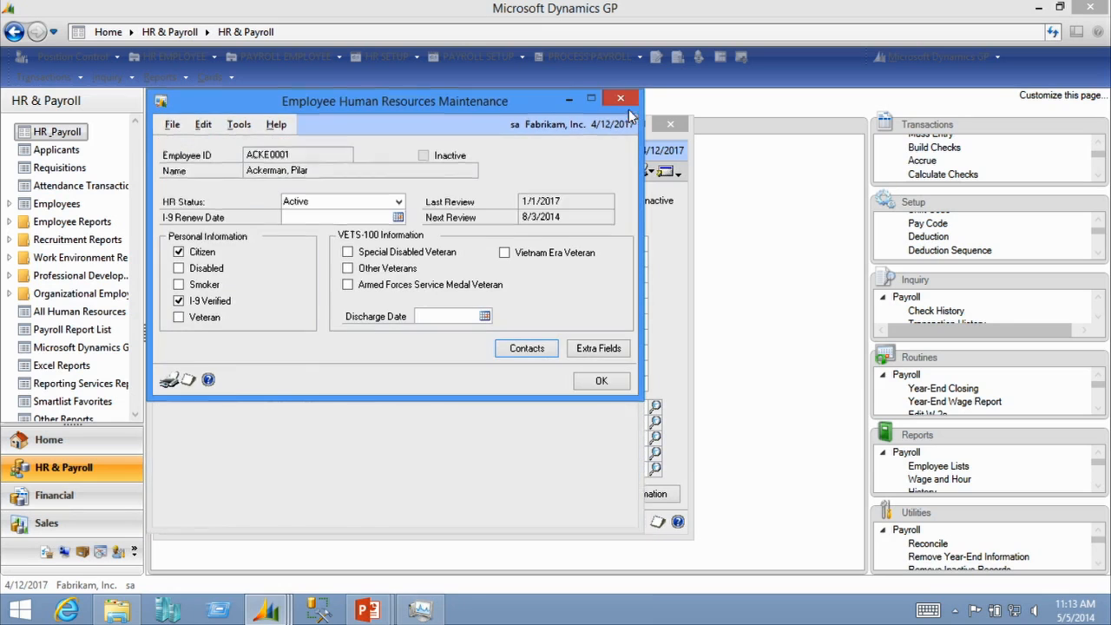
pyautogui.click(621, 99)
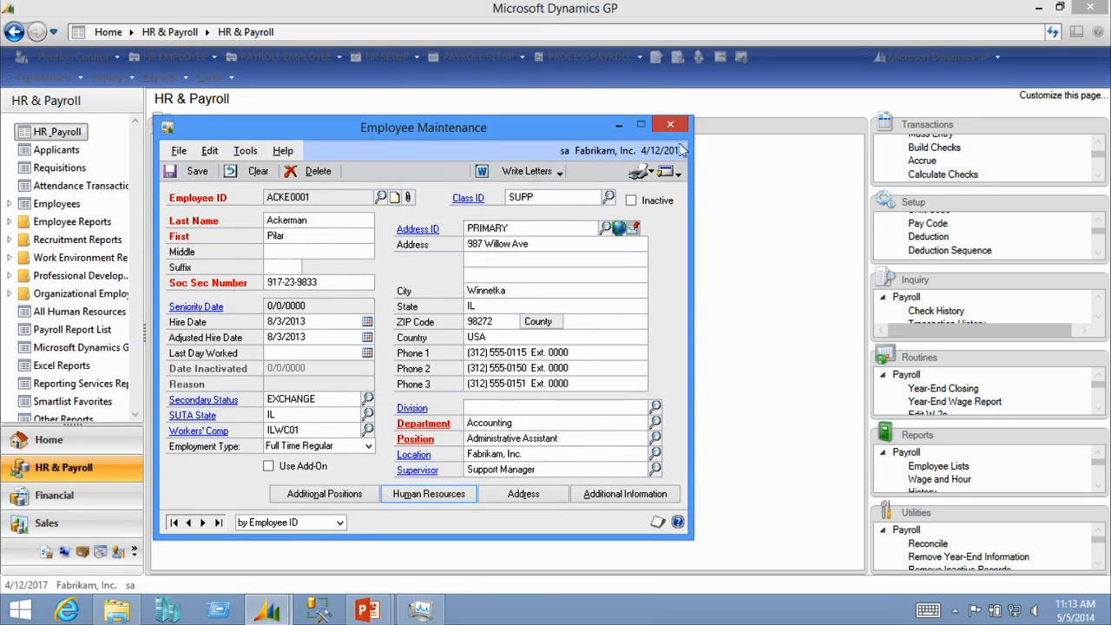
# Step: View the employee's additional information, and close it together with the Employee Maintenance card
pyautogui.click(610, 494)
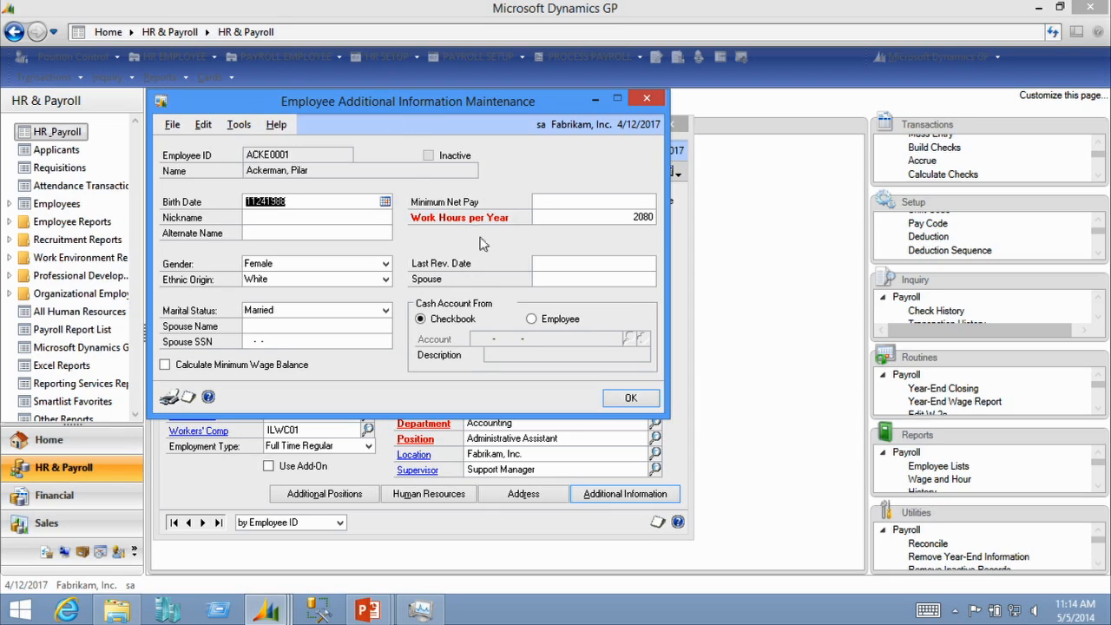
pyautogui.click(630, 399)
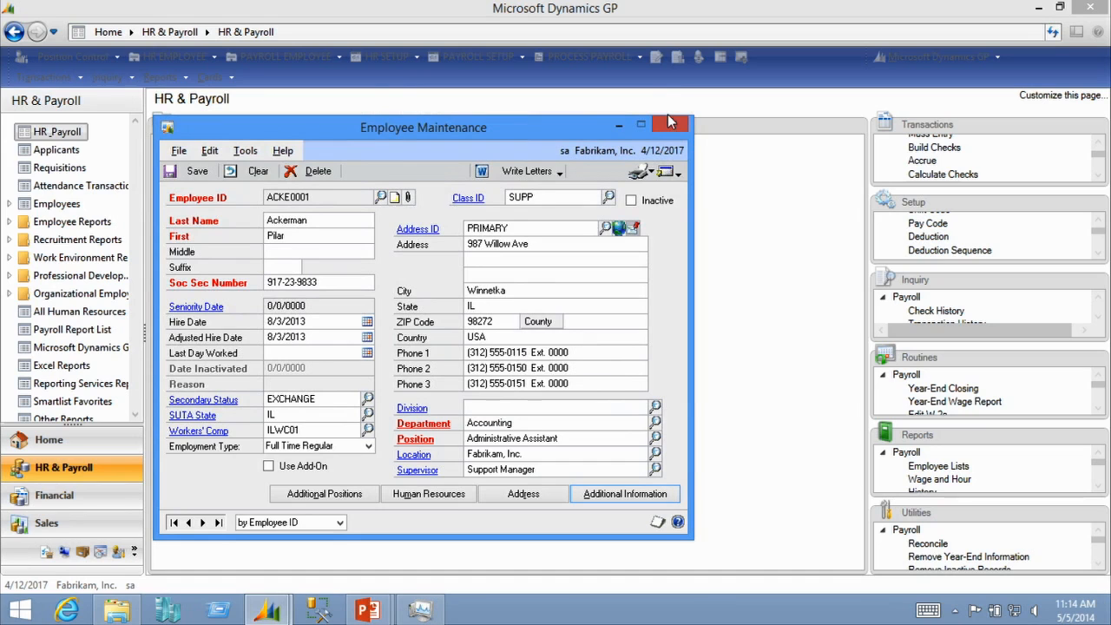
pyautogui.click(673, 127)
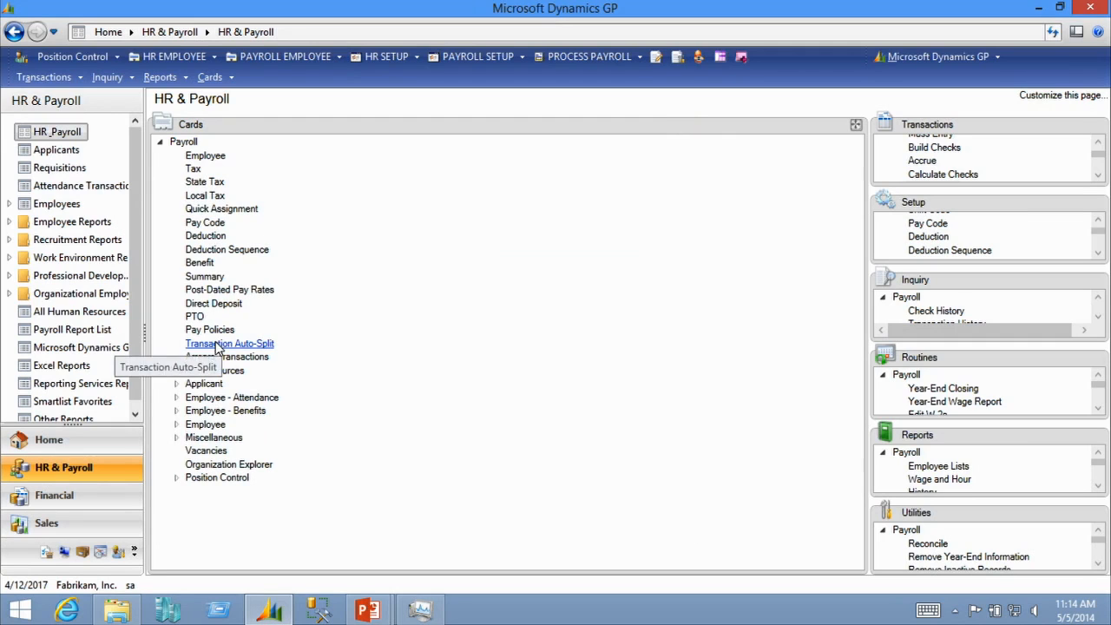
# Step: Open the payroll Tax card and load the same employee's record by employee ID
pyautogui.click(192, 169)
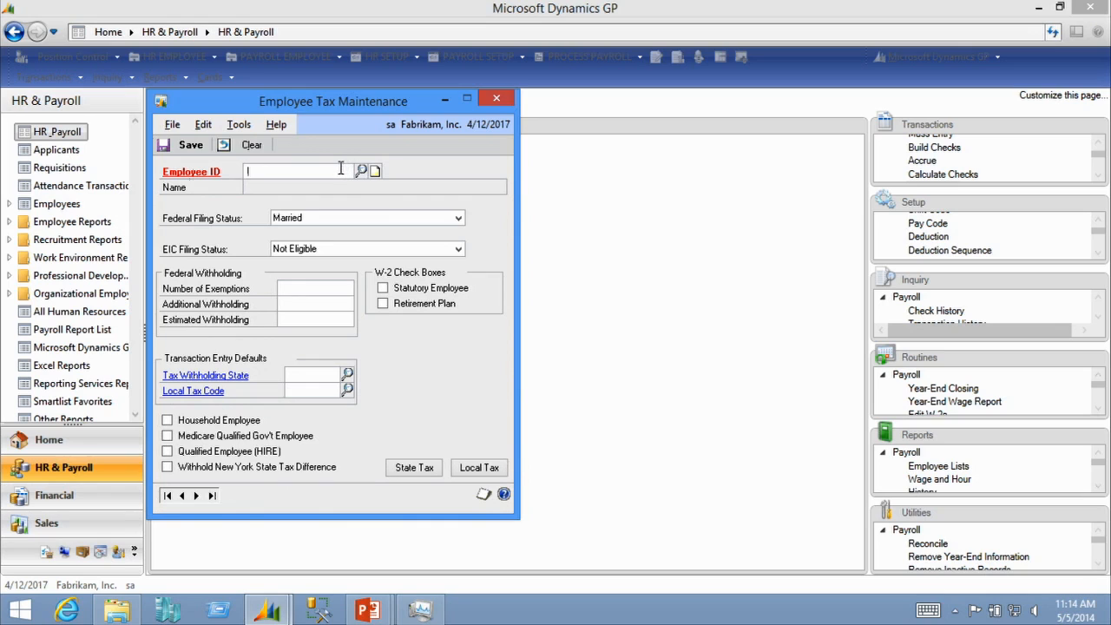
pyautogui.write('A')
pyautogui.click(315, 191)
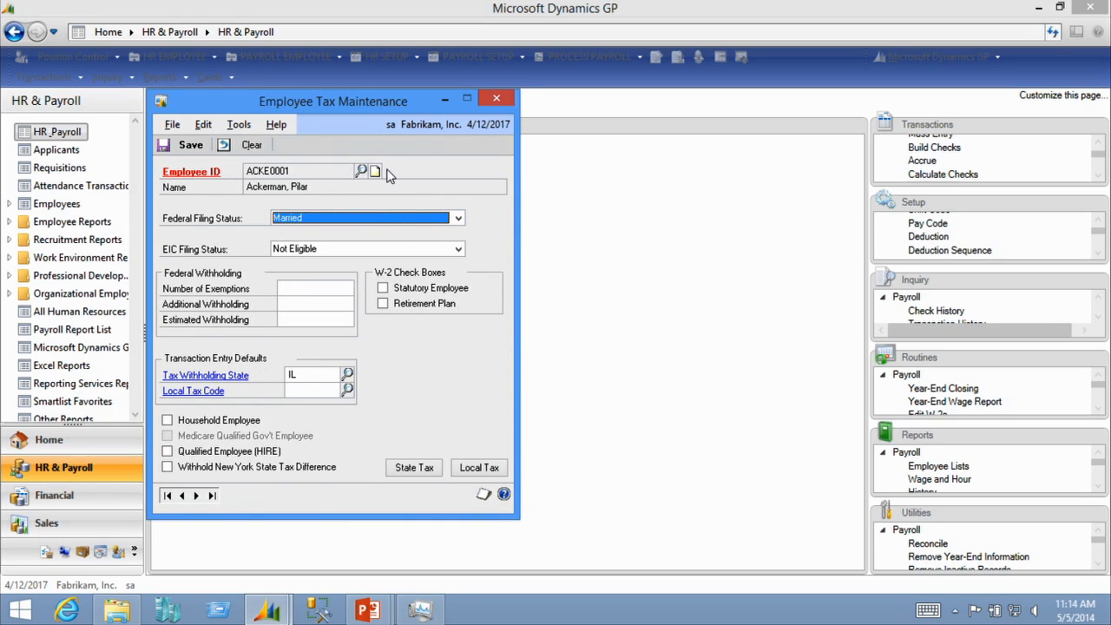
# Step: Set the federal filing status to Single and review the EIC filing status options, keeping Not Eligible
pyautogui.click(395, 218)
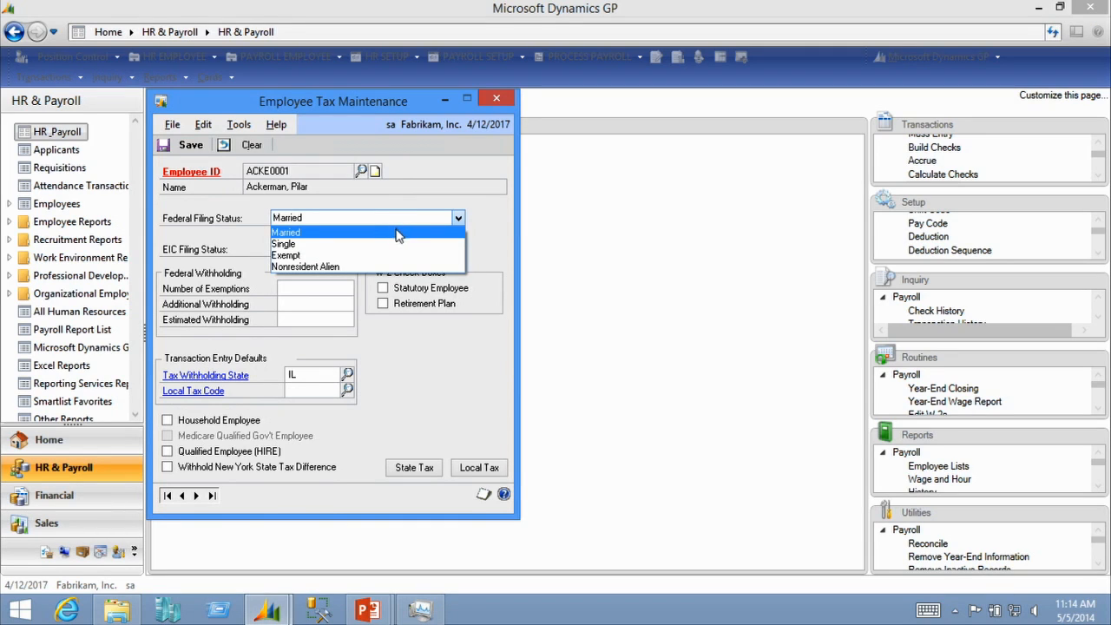
pyautogui.click(388, 255)
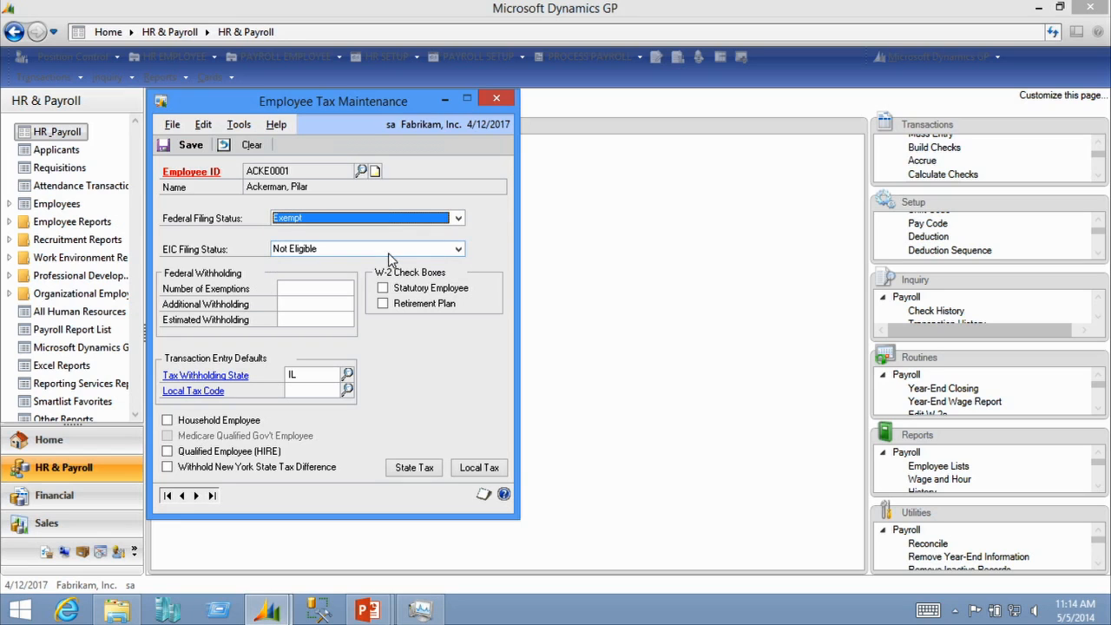
pyautogui.click(384, 217)
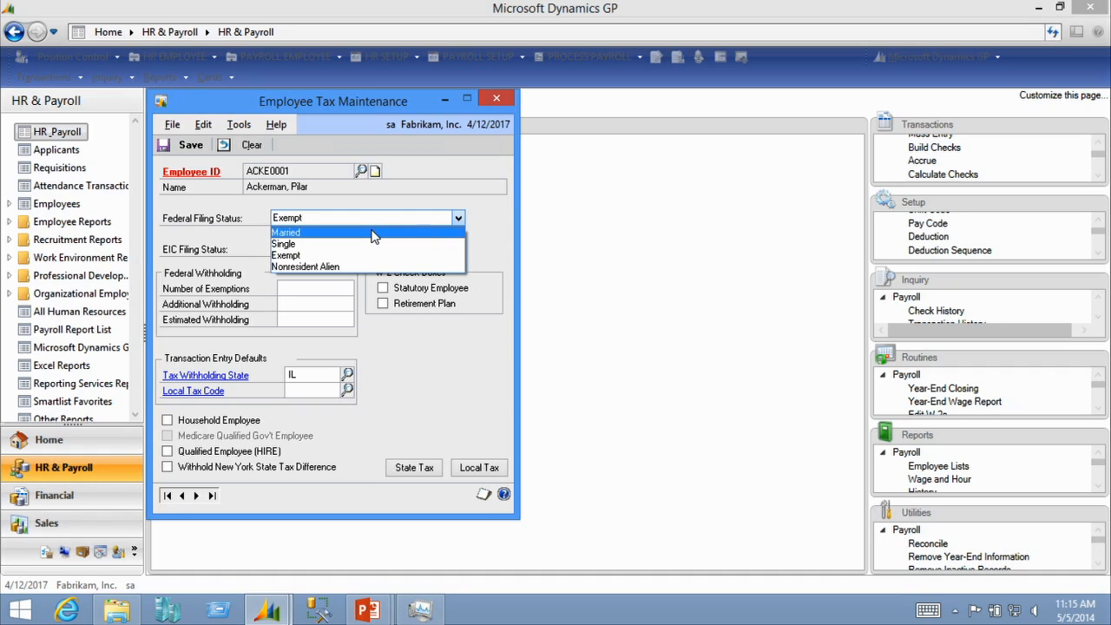
pyautogui.click(360, 244)
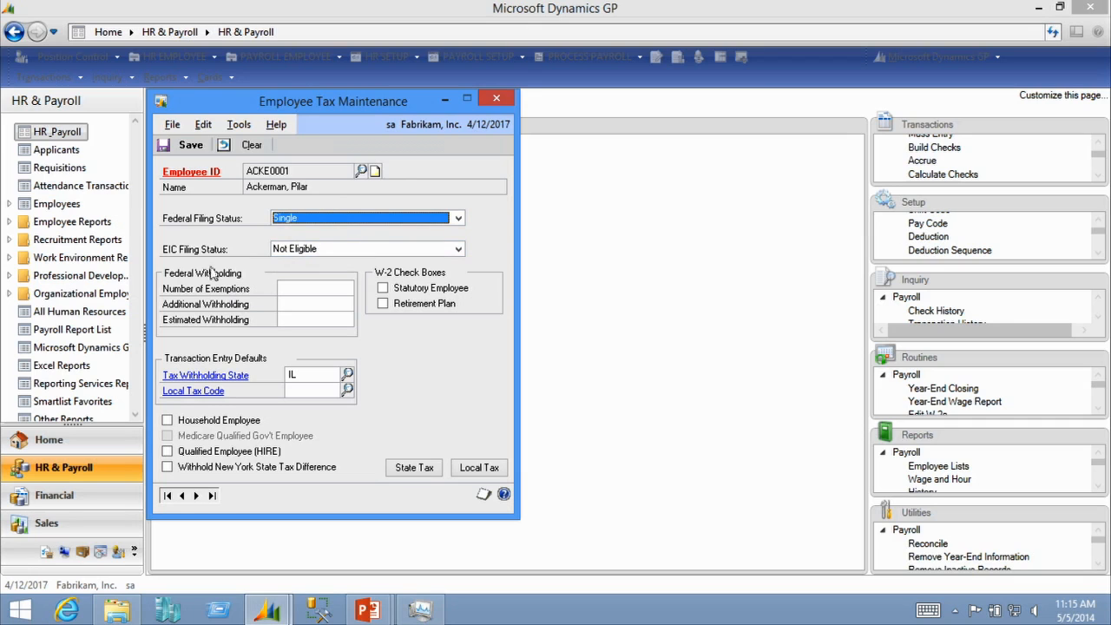
pyautogui.click(374, 246)
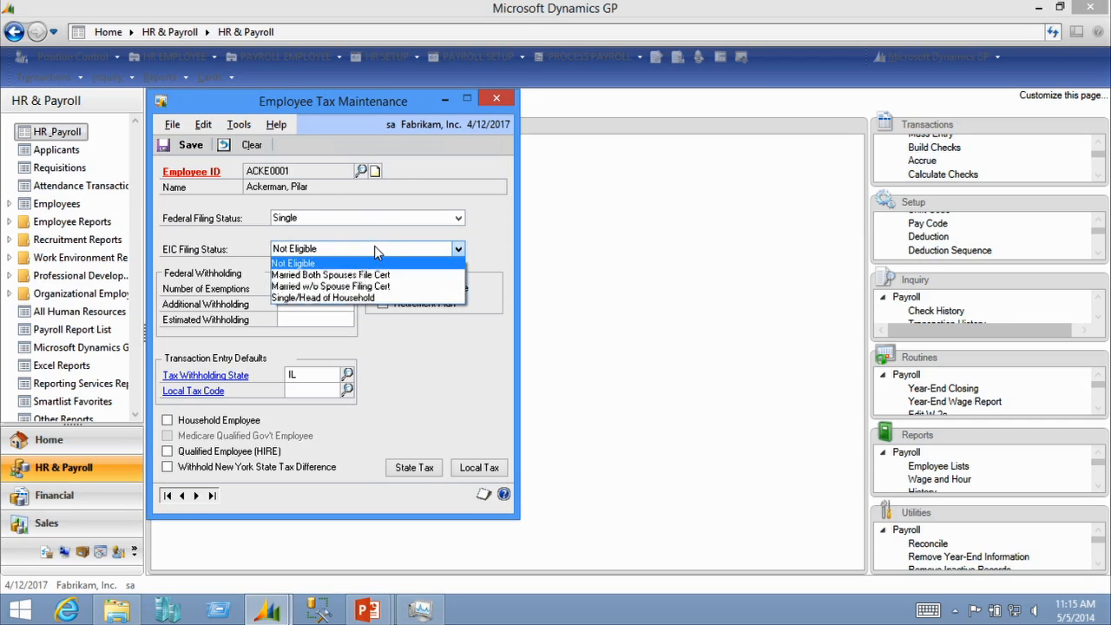
pyautogui.click(376, 249)
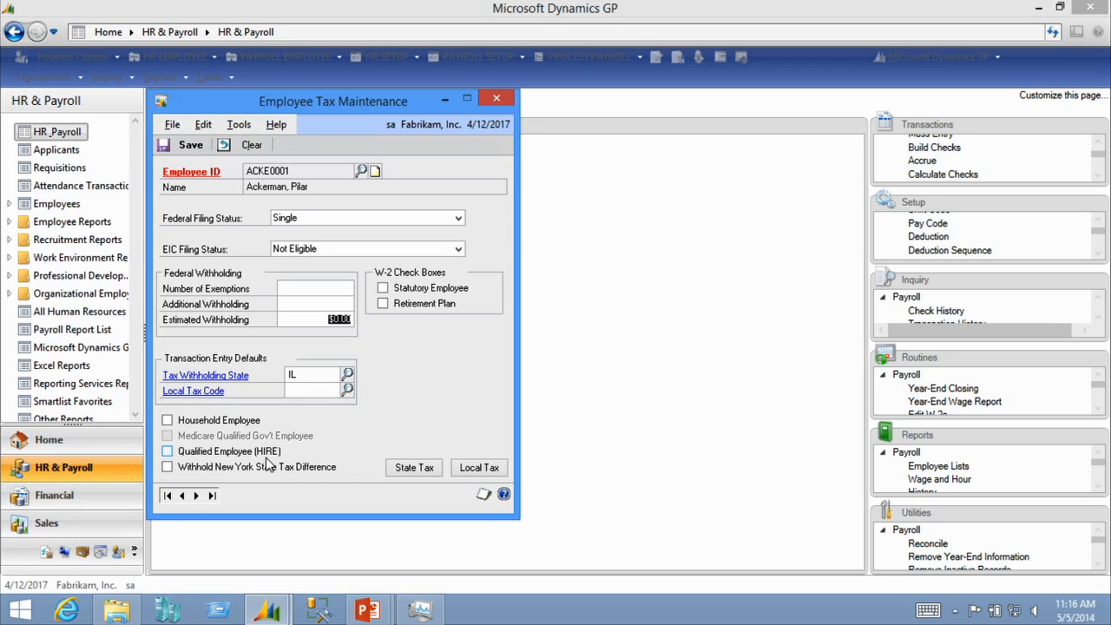
# Step: Open the employee's Illinois state tax record from the tax card, check its filing status options and view the 2017 tax summary
pyautogui.click(414, 467)
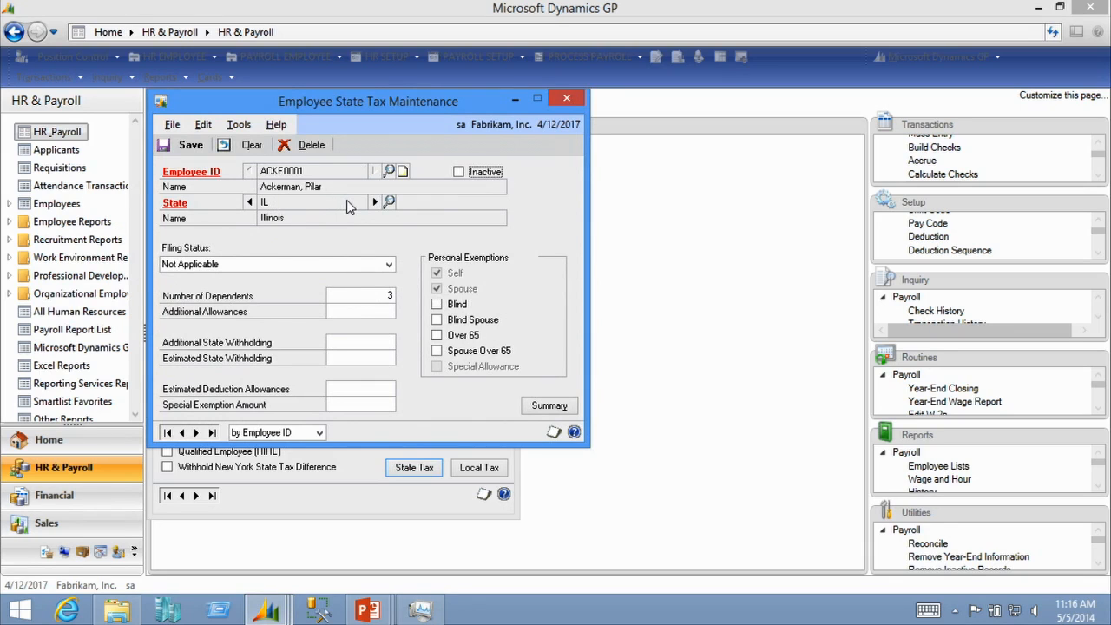
pyautogui.click(333, 264)
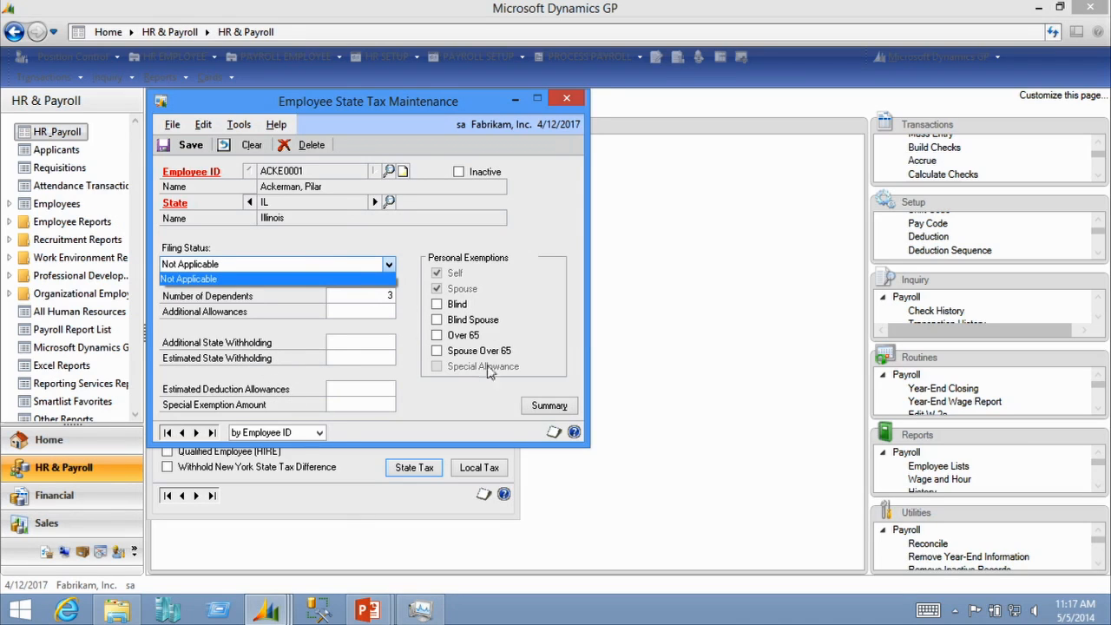
pyautogui.click(560, 413)
pyautogui.click(550, 406)
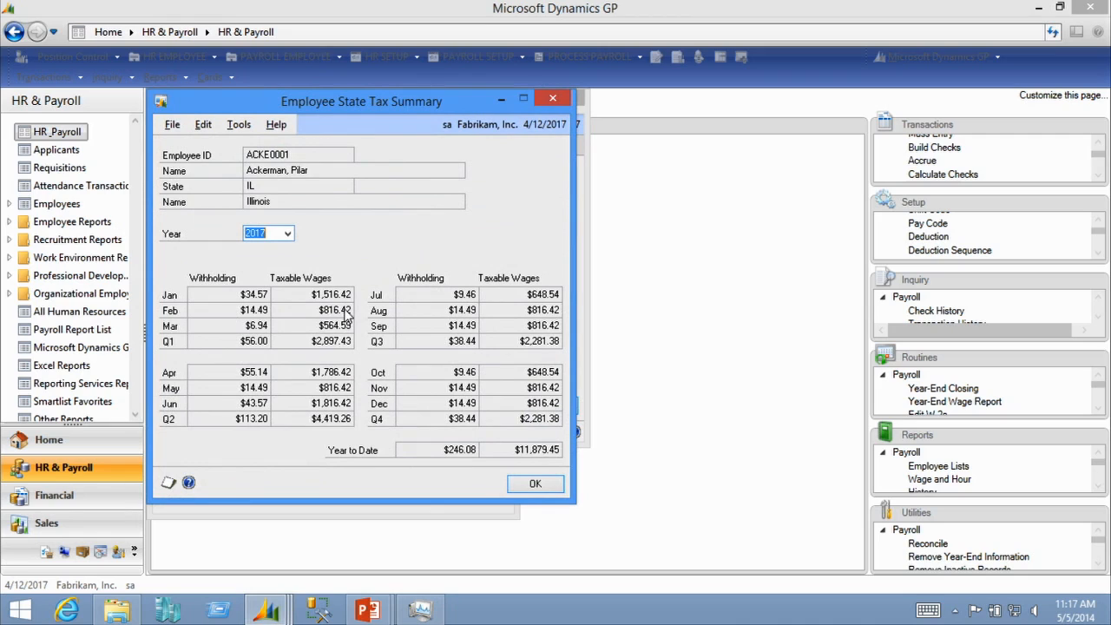
pyautogui.click(287, 235)
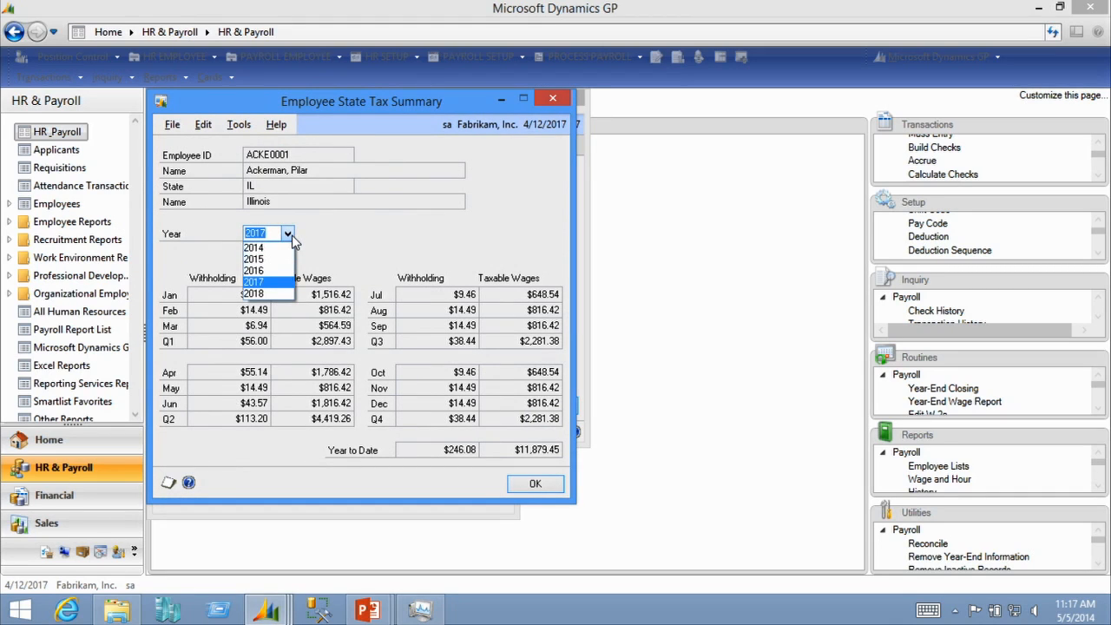
pyautogui.click(266, 284)
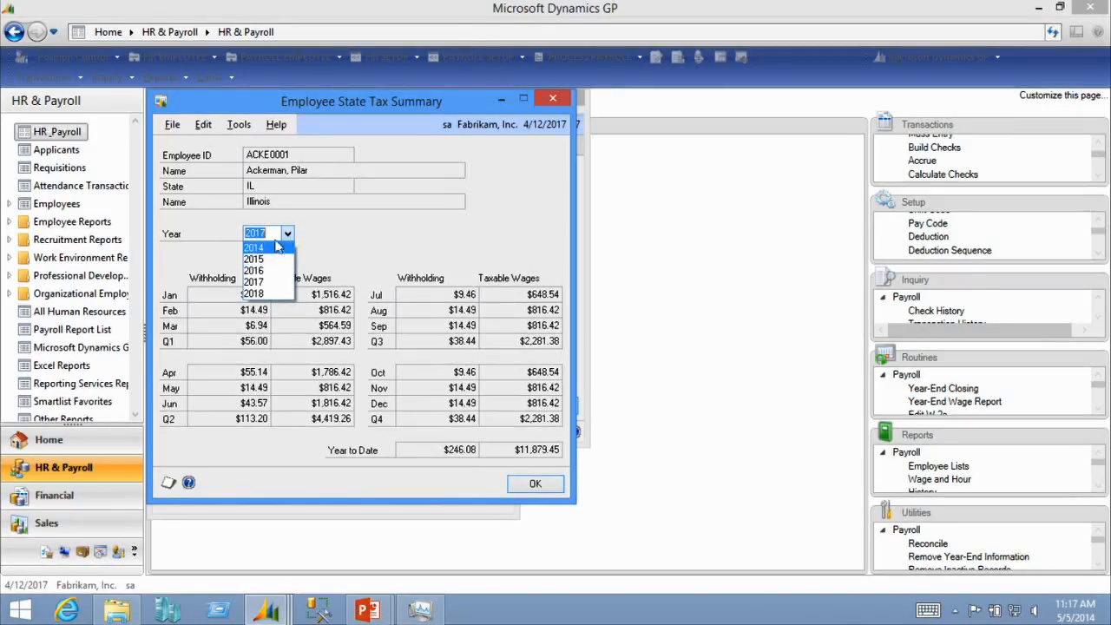
pyautogui.click(280, 280)
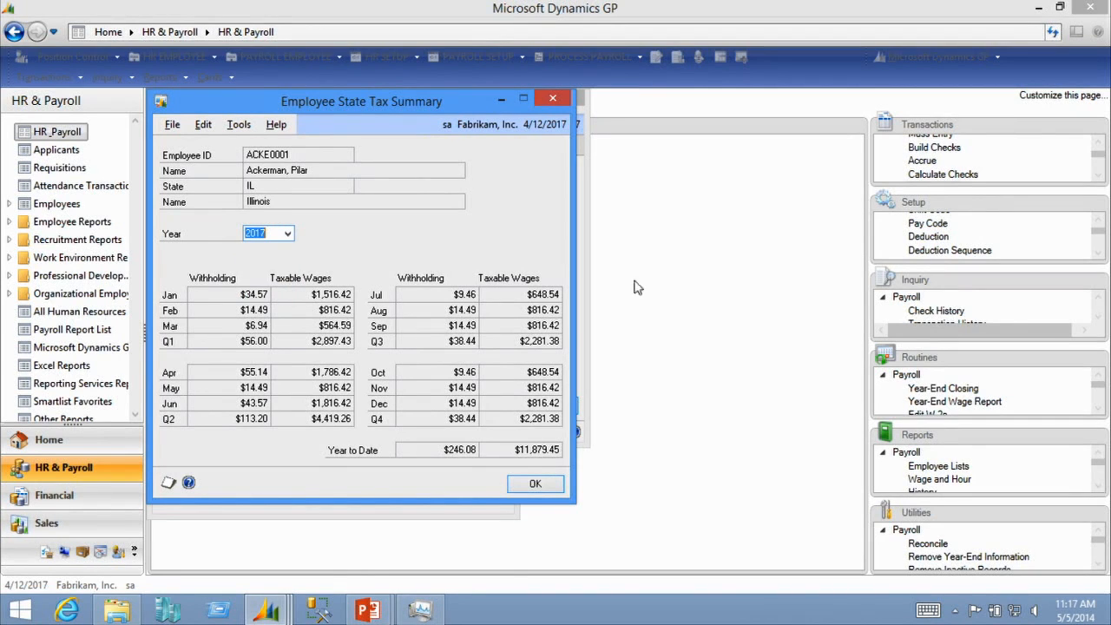
# Step: Close the state tax summary, the state tax record and the Employee Tax Maintenance card
pyautogui.click(534, 483)
pyautogui.click(569, 99)
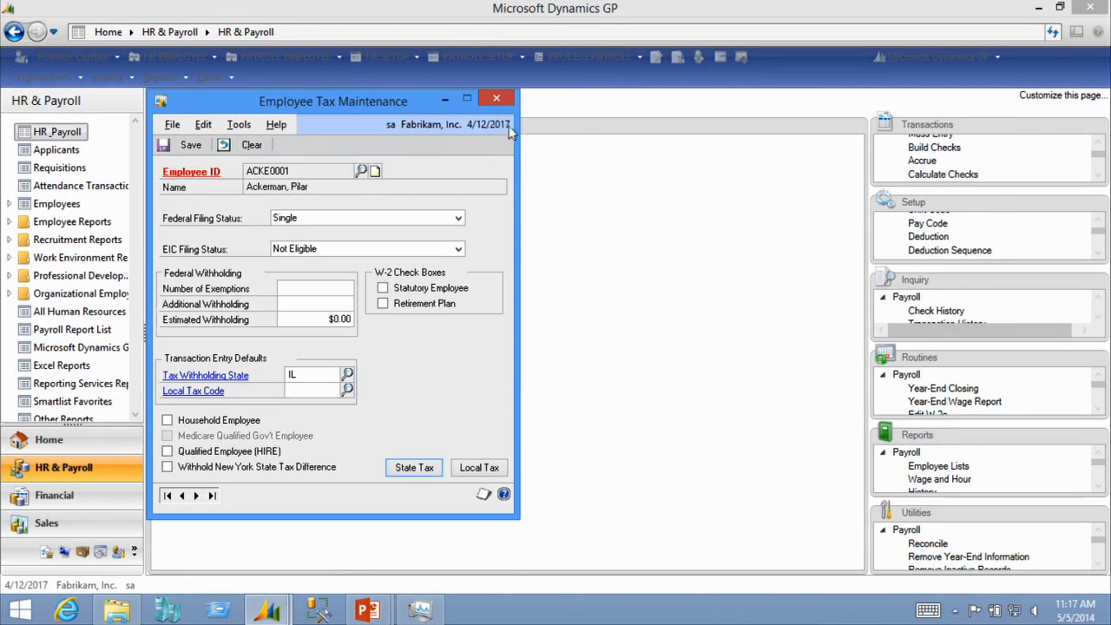
pyautogui.click(498, 101)
pyautogui.click(565, 350)
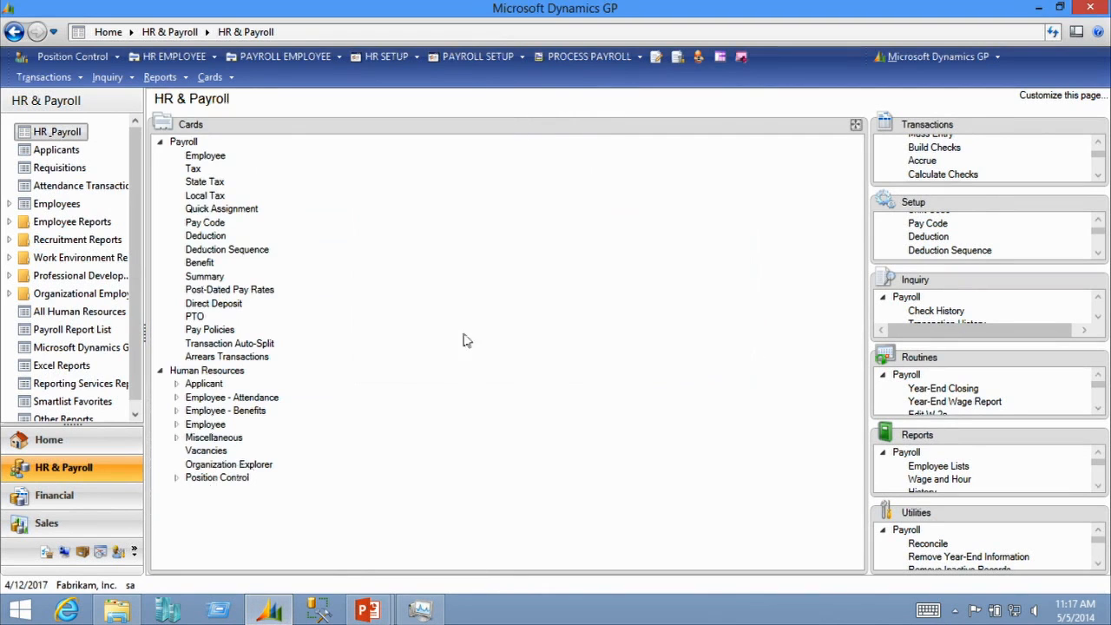
# Step: Open the payroll Local Tax card and load the same employee's record by employee ID
pyautogui.click(216, 196)
pyautogui.write('ACKE0001')
pyautogui.press('Tab')
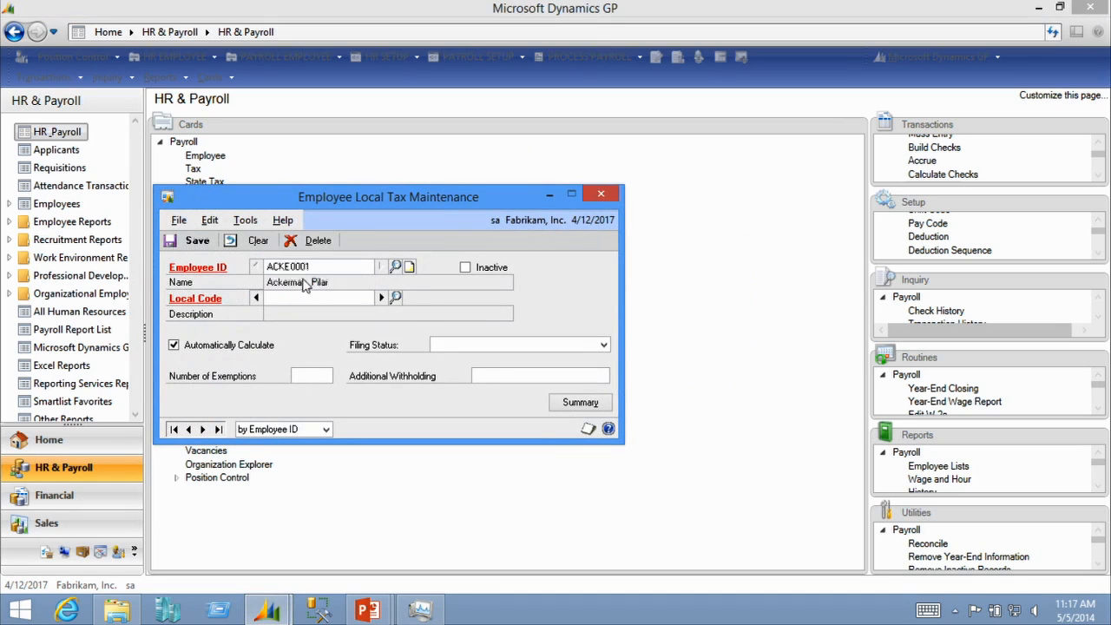
# Step: Select the MDC Maryland County local code for the employee and turn off automatic calculation
pyautogui.click(395, 298)
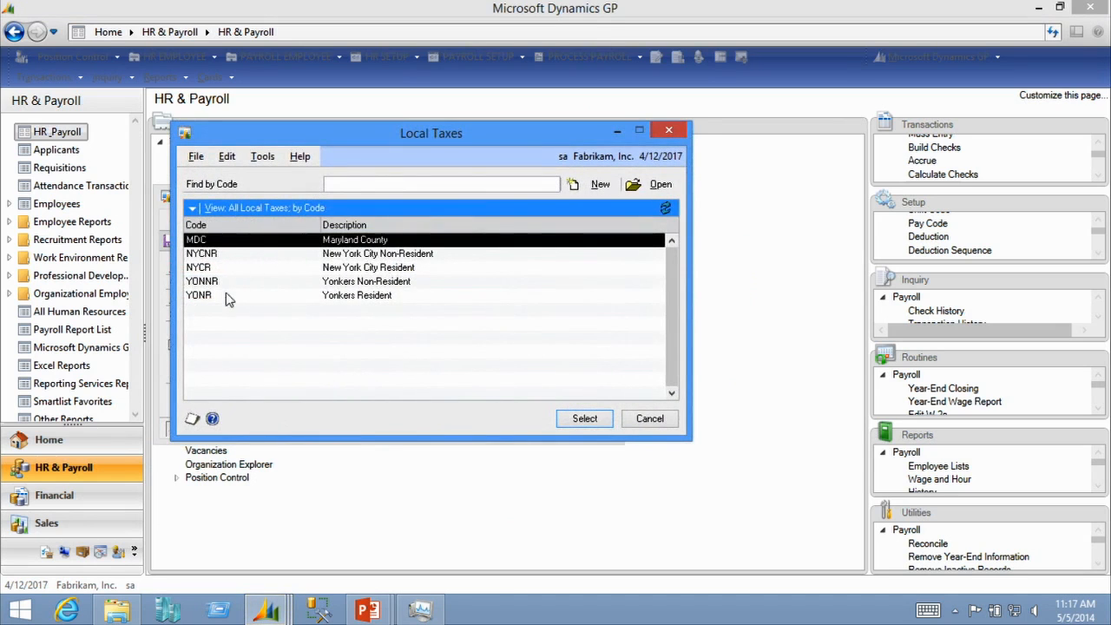
pyautogui.doubleClick(220, 242)
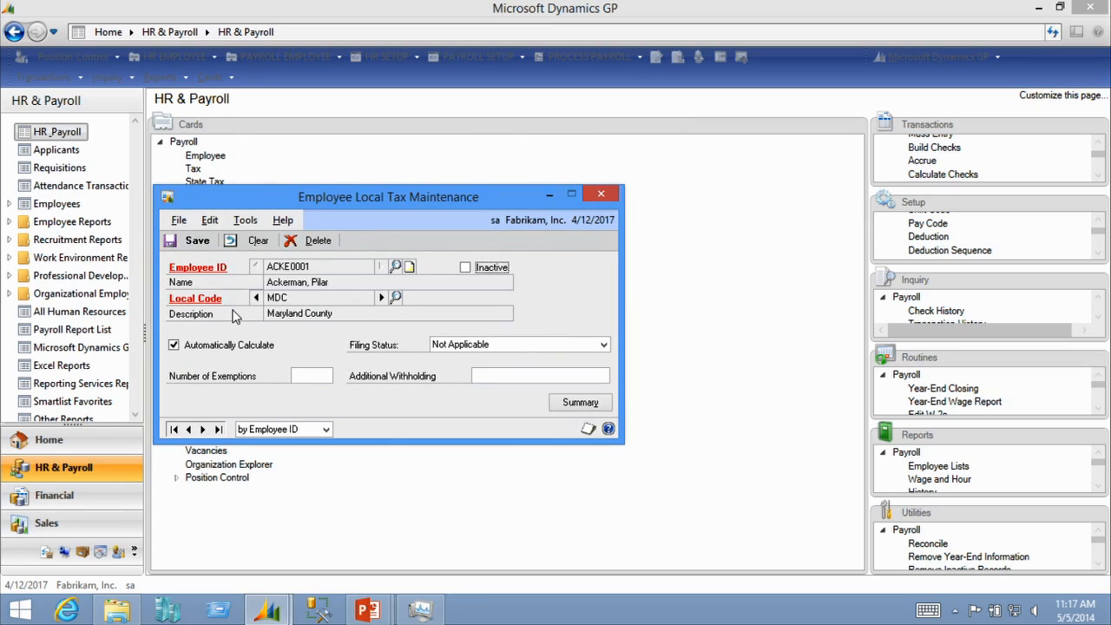
pyautogui.click(218, 349)
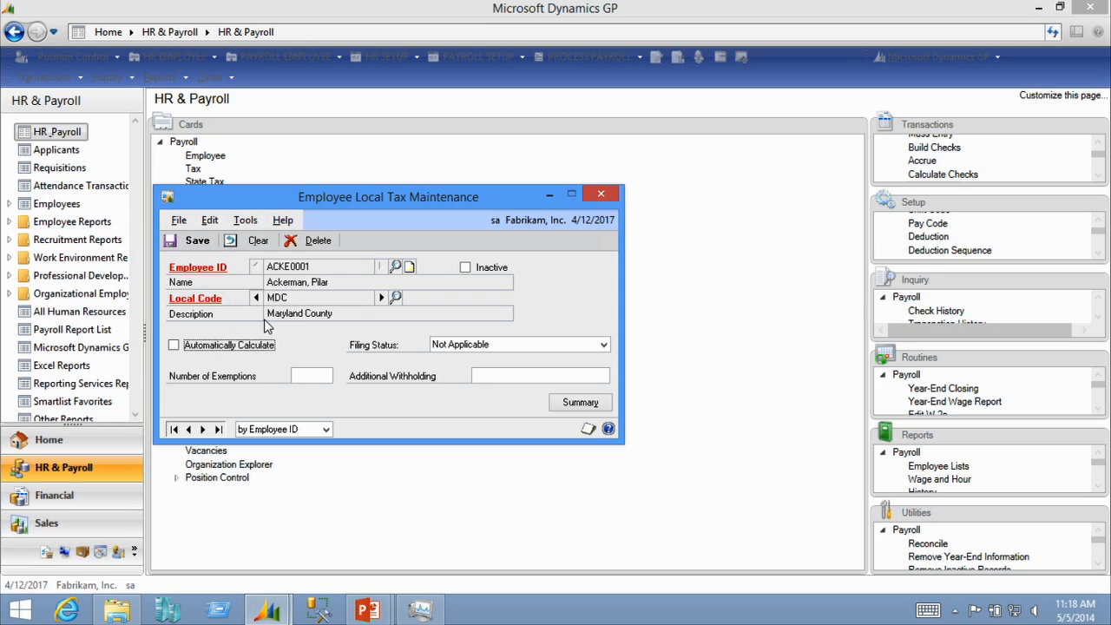
# Step: View the employee's Maryland County local tax summary and close the local tax card, discarding the changes
pyautogui.click(579, 403)
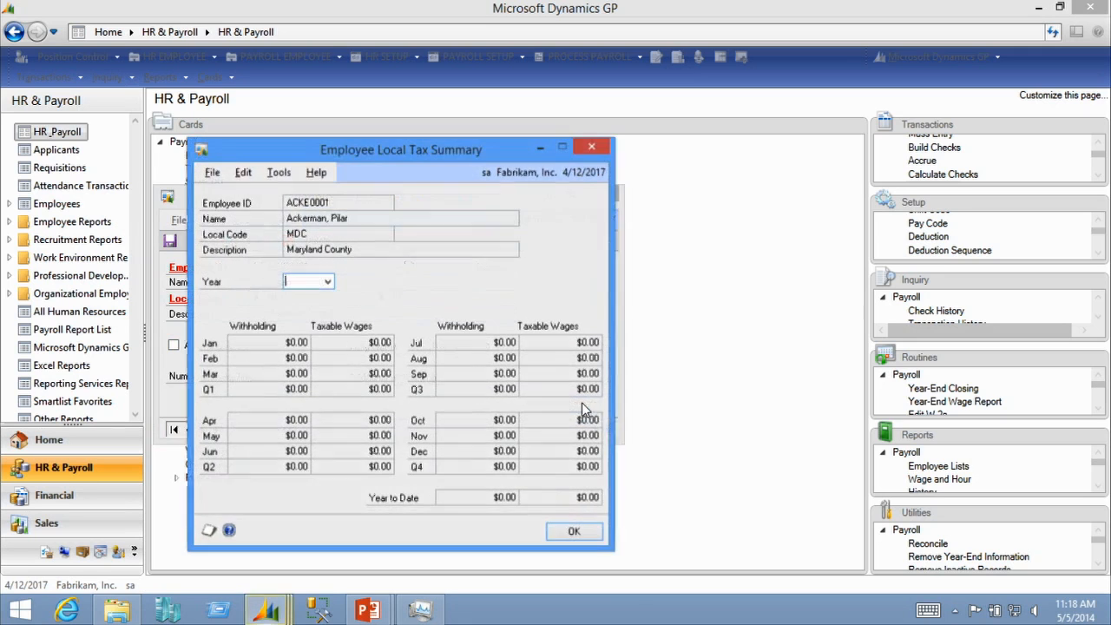
pyautogui.click(591, 150)
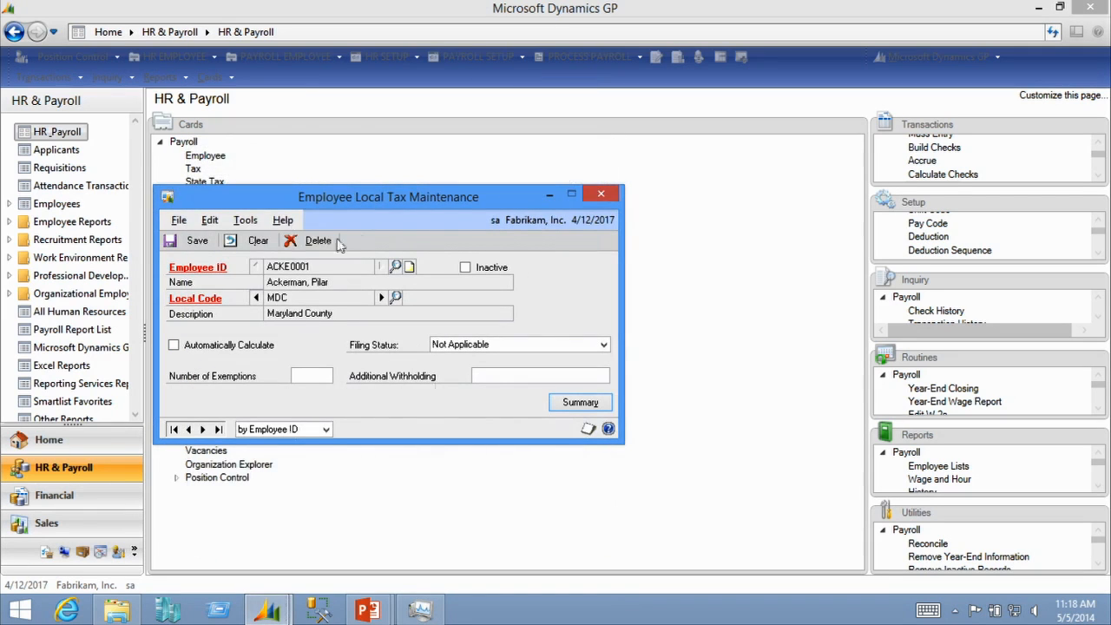
pyautogui.click(604, 195)
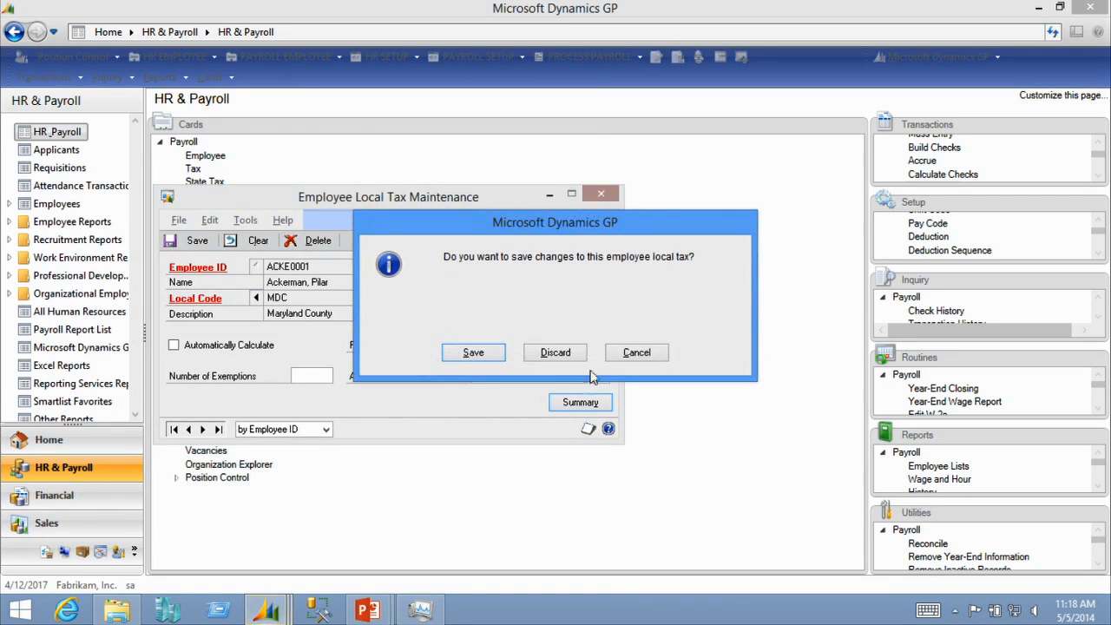
pyautogui.click(560, 353)
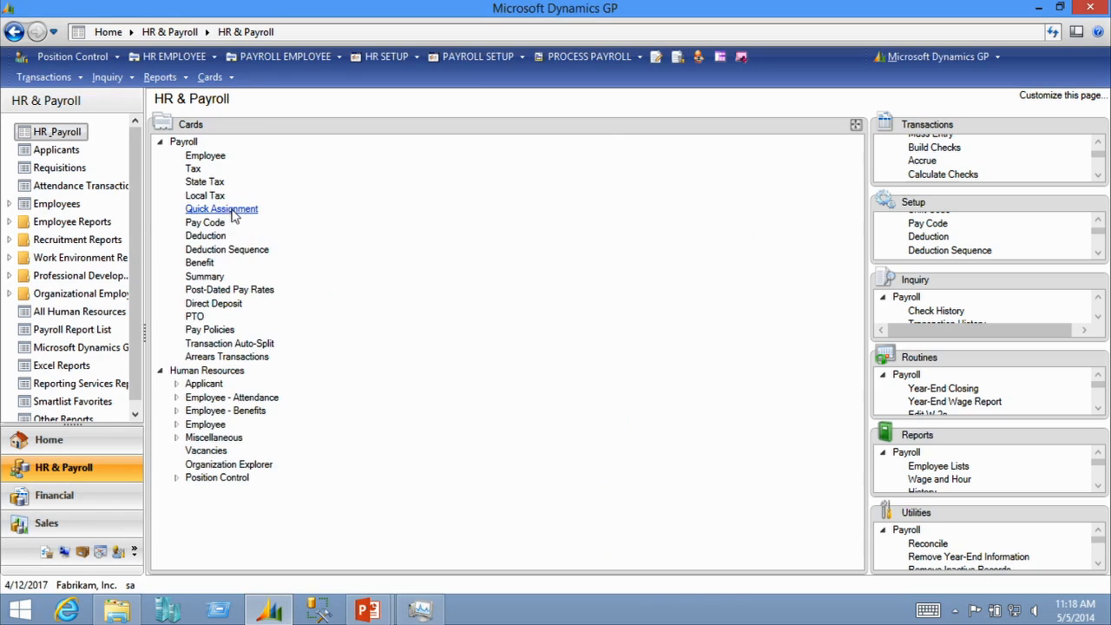
# Step: Open the payroll Quick Assignment card and load the same employee's pay codes by employee ID
pyautogui.click(227, 210)
pyautogui.moveTo(372, 159); pyautogui.dragTo(312, 137)
pyautogui.write('A')
pyautogui.click(375, 224)
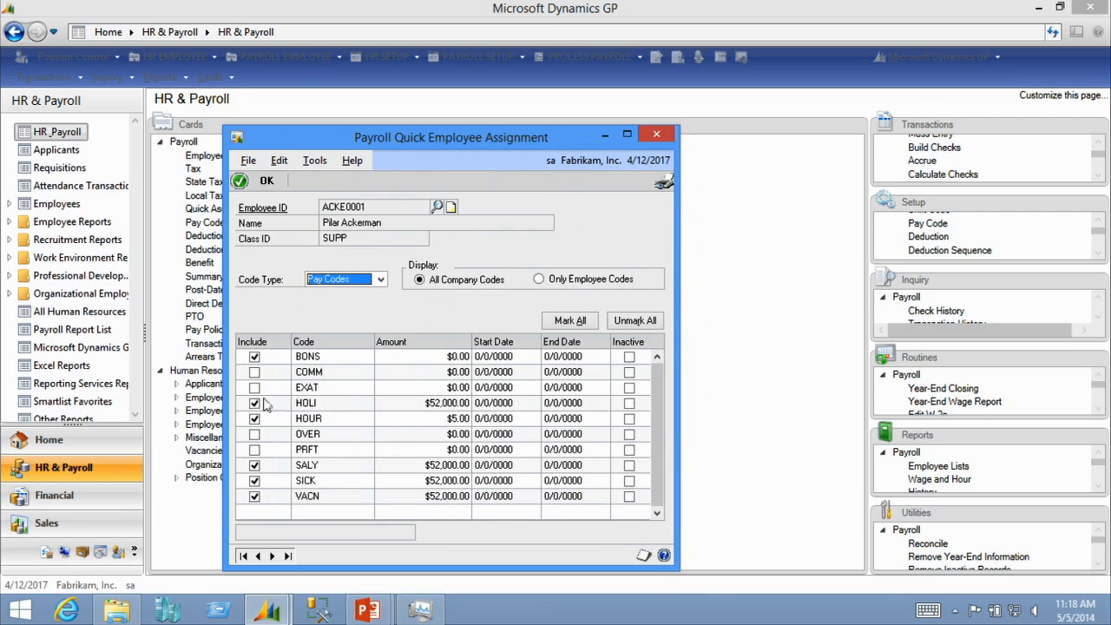
# Step: Assign the COMM pay code to the employee and give a reason for the change effective 4/12/2017
pyautogui.click(254, 373)
pyautogui.click(254, 388)
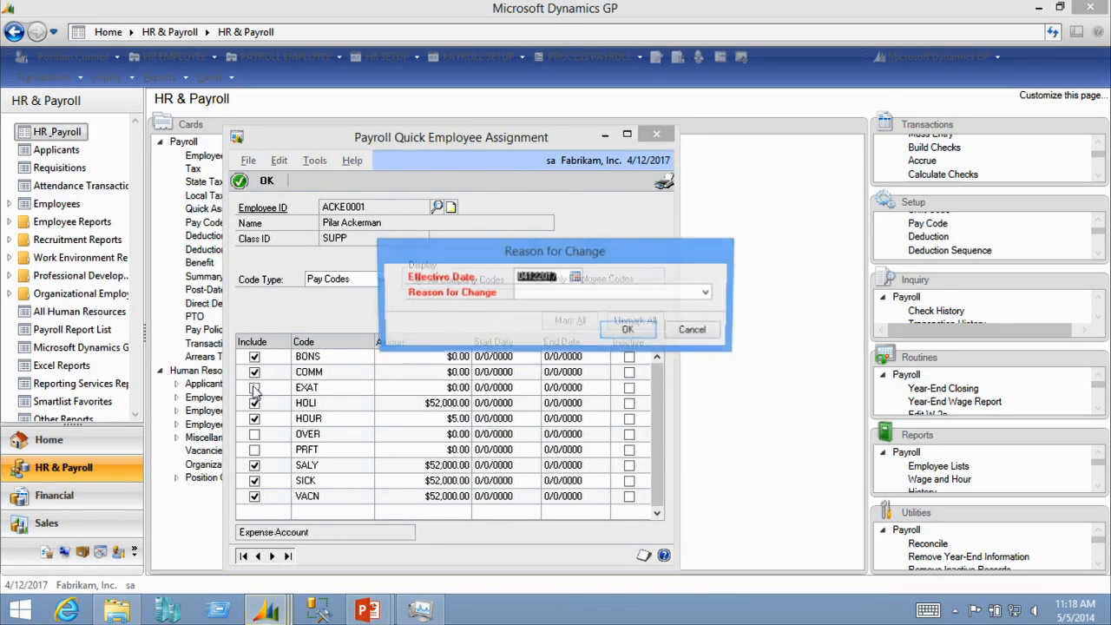
pyautogui.click(706, 292)
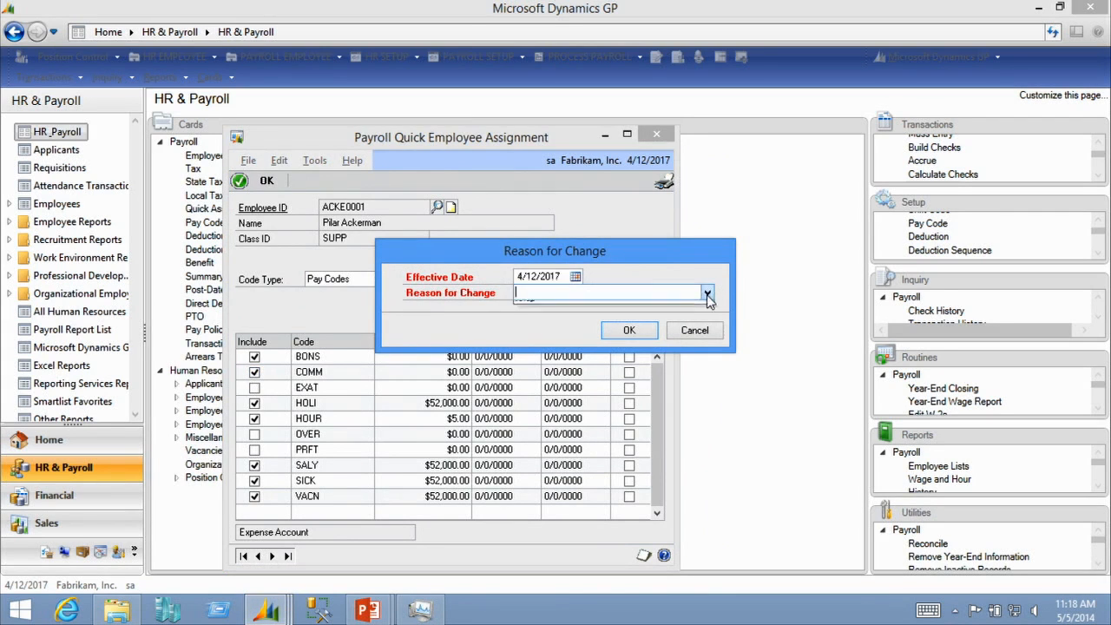
pyautogui.click(706, 292)
pyautogui.click(664, 308)
pyautogui.click(626, 331)
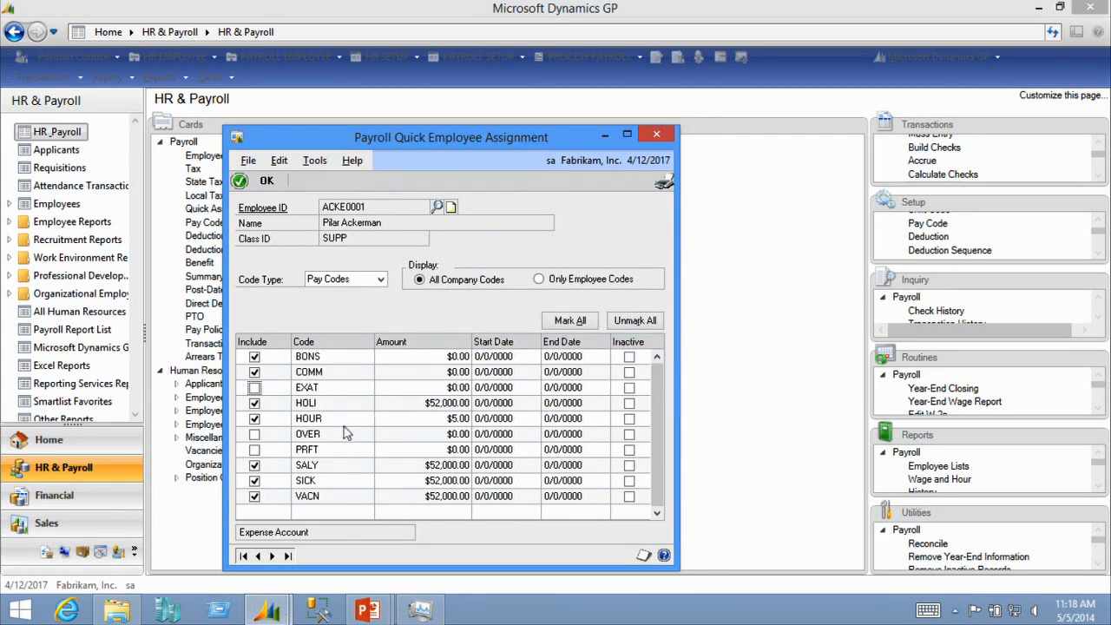
# Step: Display only the employee's codes, check the available code types and confirm the quick assignment
pyautogui.click(550, 280)
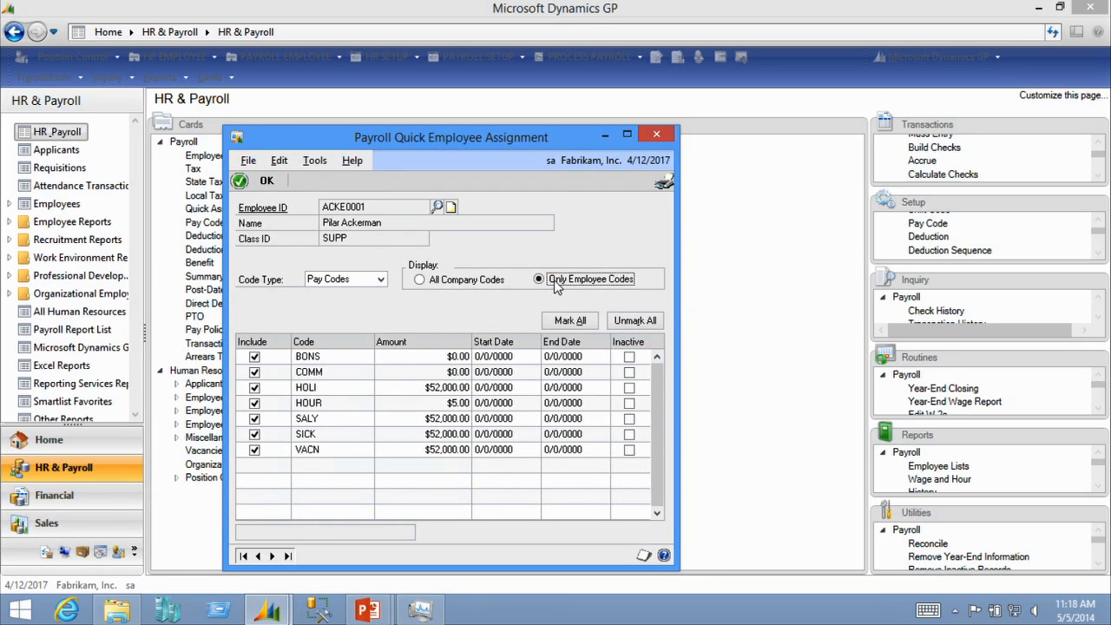
pyautogui.click(380, 279)
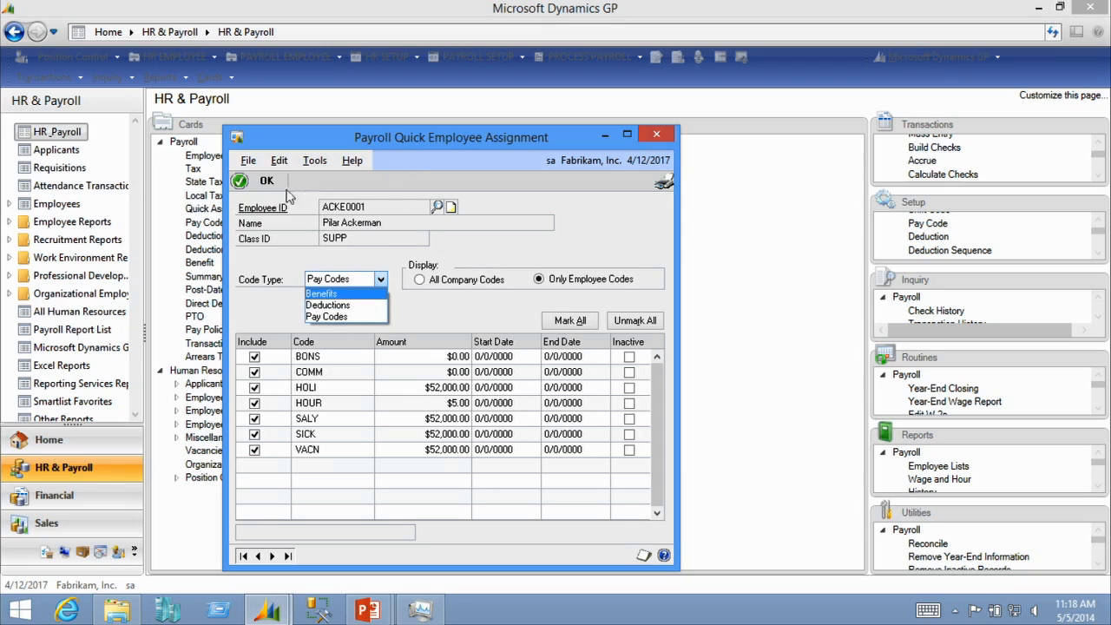
pyautogui.click(261, 193)
pyautogui.click(263, 184)
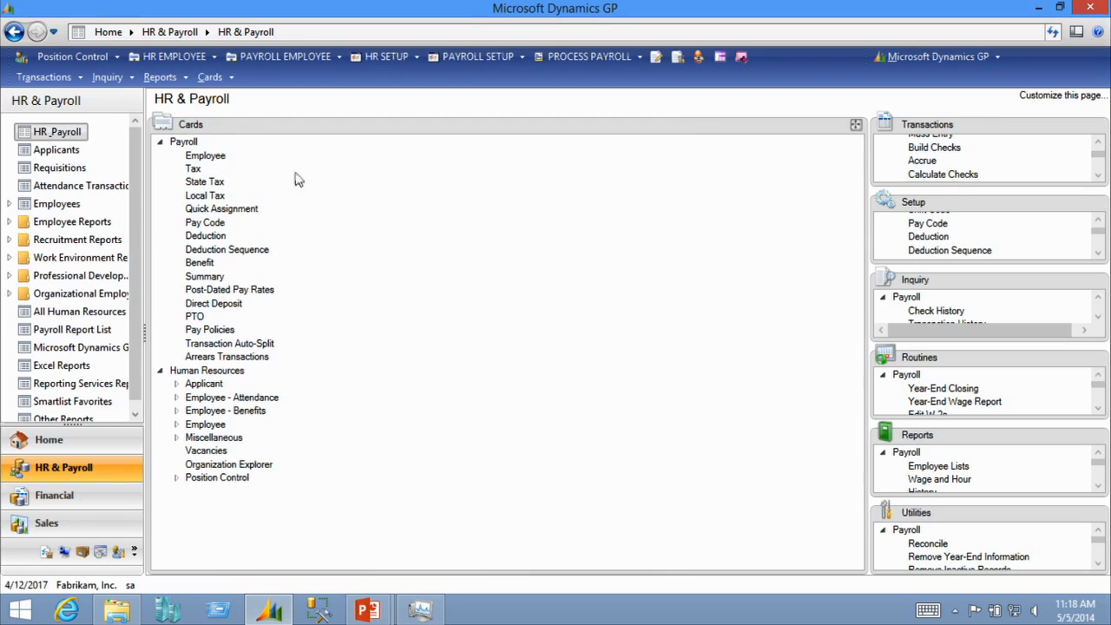
# Step: Open the payroll Pay Code card and load the same employee's record by employee ID
pyautogui.click(208, 225)
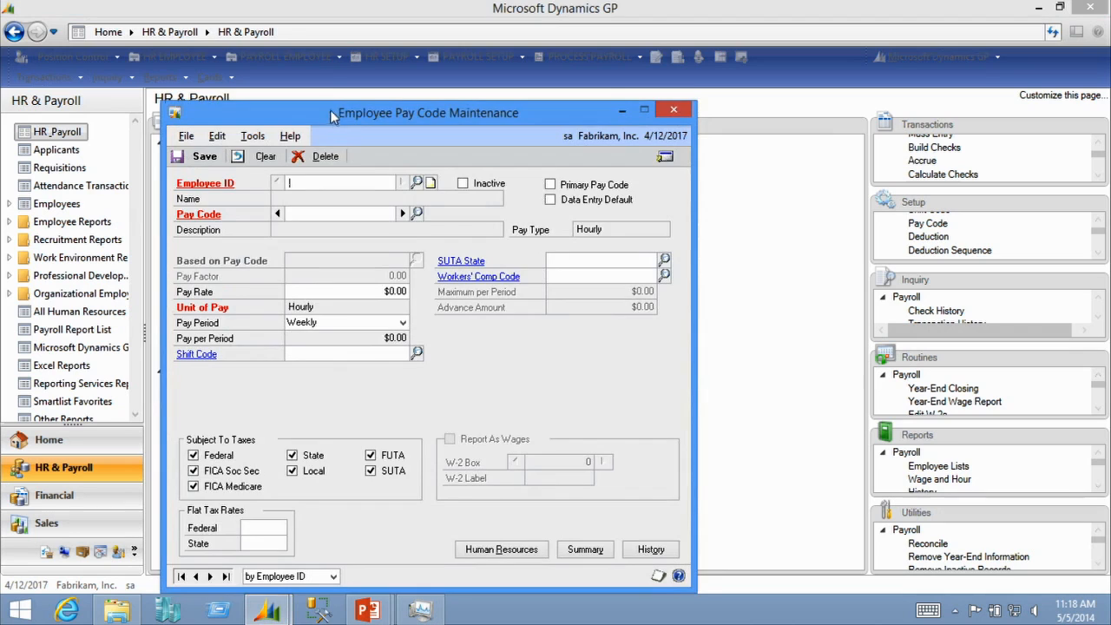
pyautogui.moveTo(333, 115); pyautogui.dragTo(322, 101)
pyautogui.write('A')
pyautogui.click(308, 186)
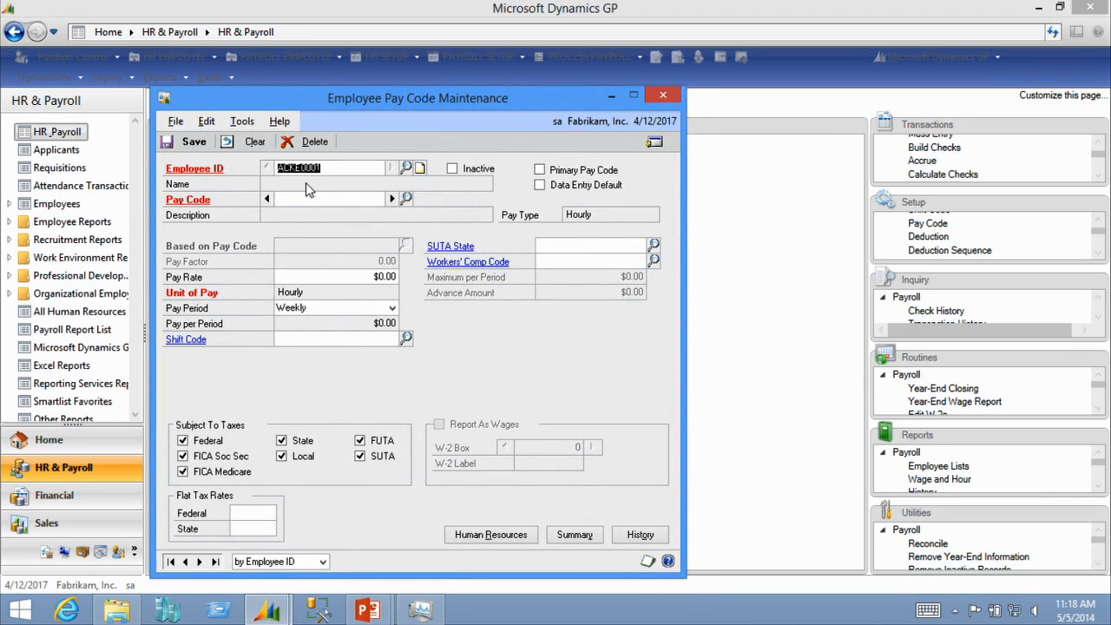
pyautogui.press('Tab')
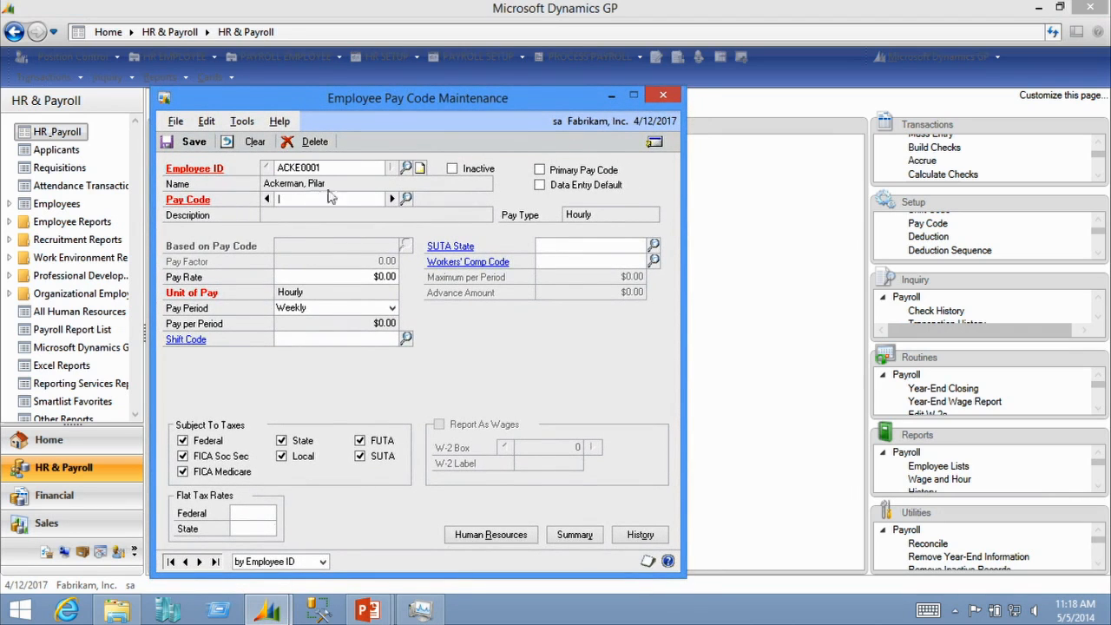
# Step: Browse through the employee's pay codes to SALY and review its pay period options, keeping Weekly
pyautogui.click(391, 200)
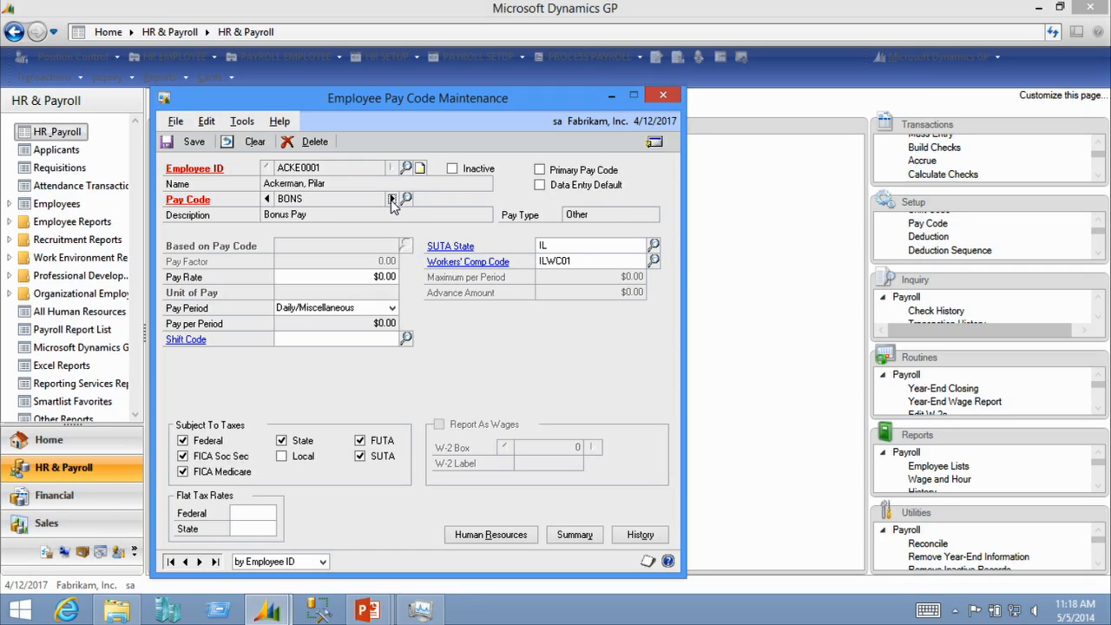
pyautogui.click(391, 200)
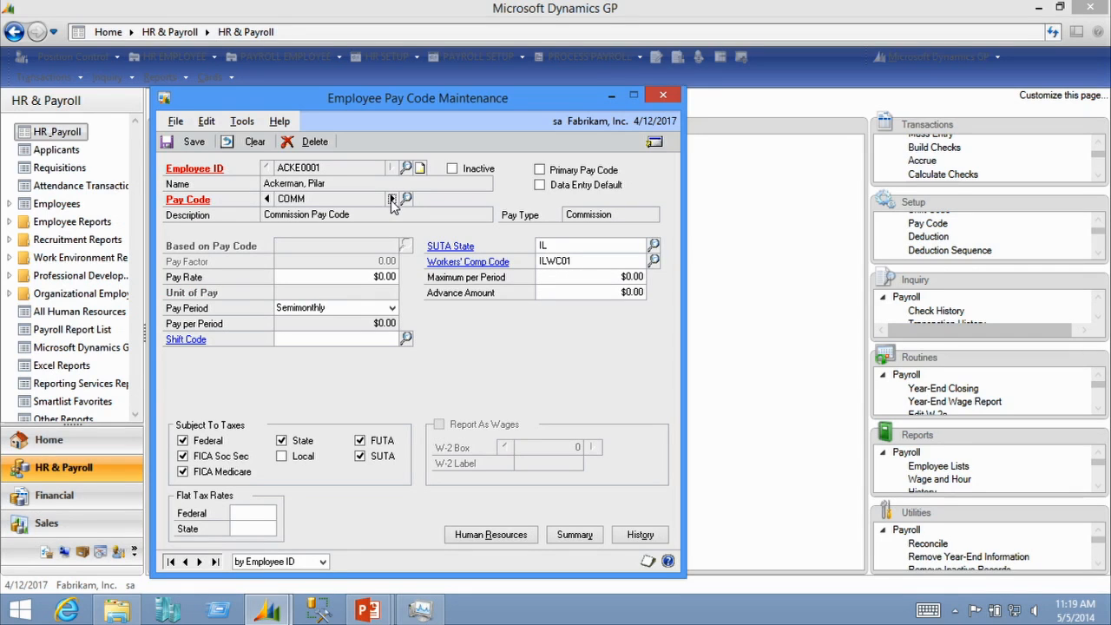
pyautogui.click(392, 199)
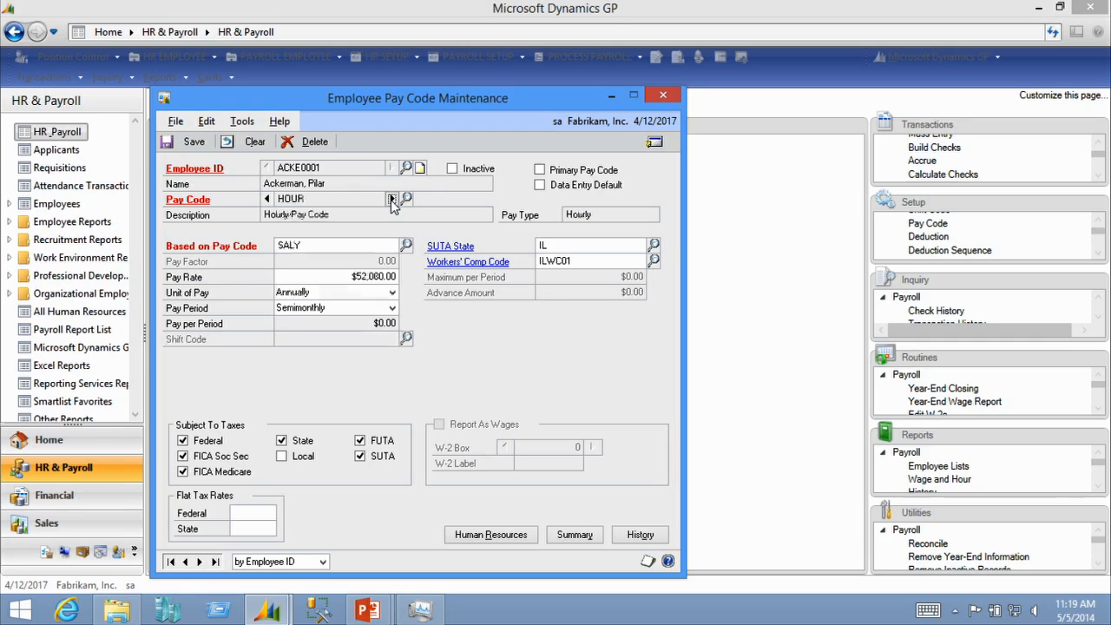
pyautogui.click(391, 200)
pyautogui.click(391, 199)
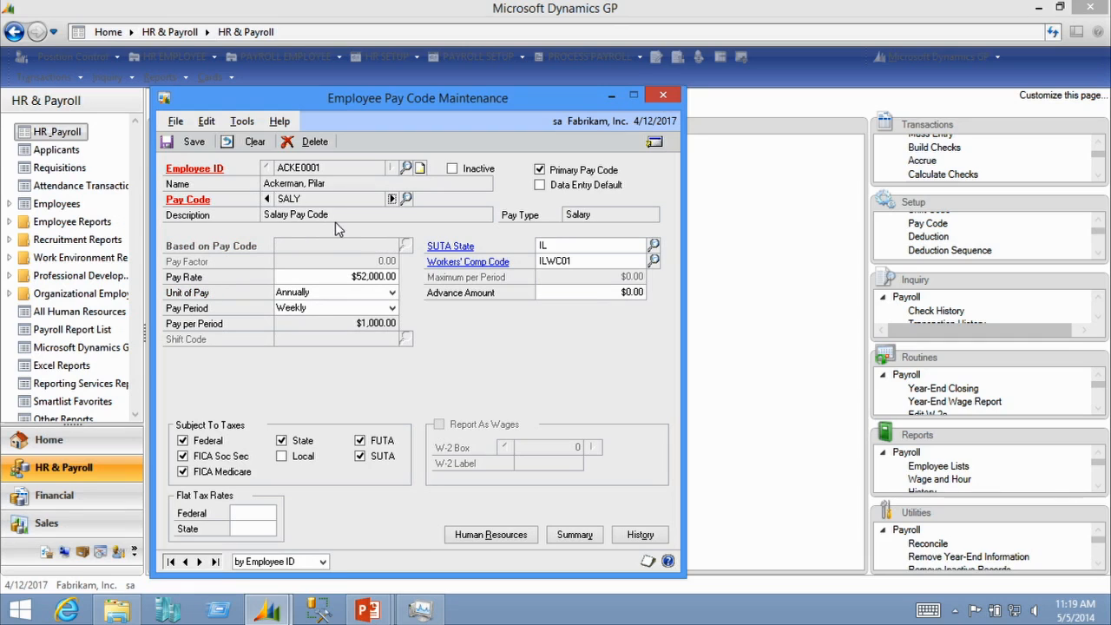
pyautogui.click(302, 308)
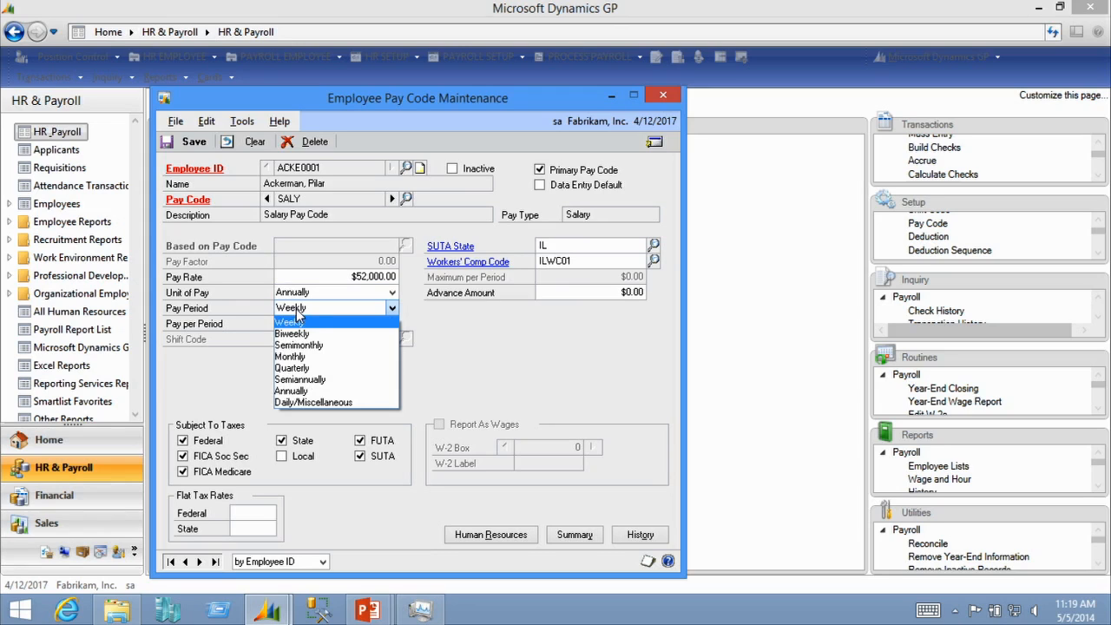
pyautogui.click(296, 309)
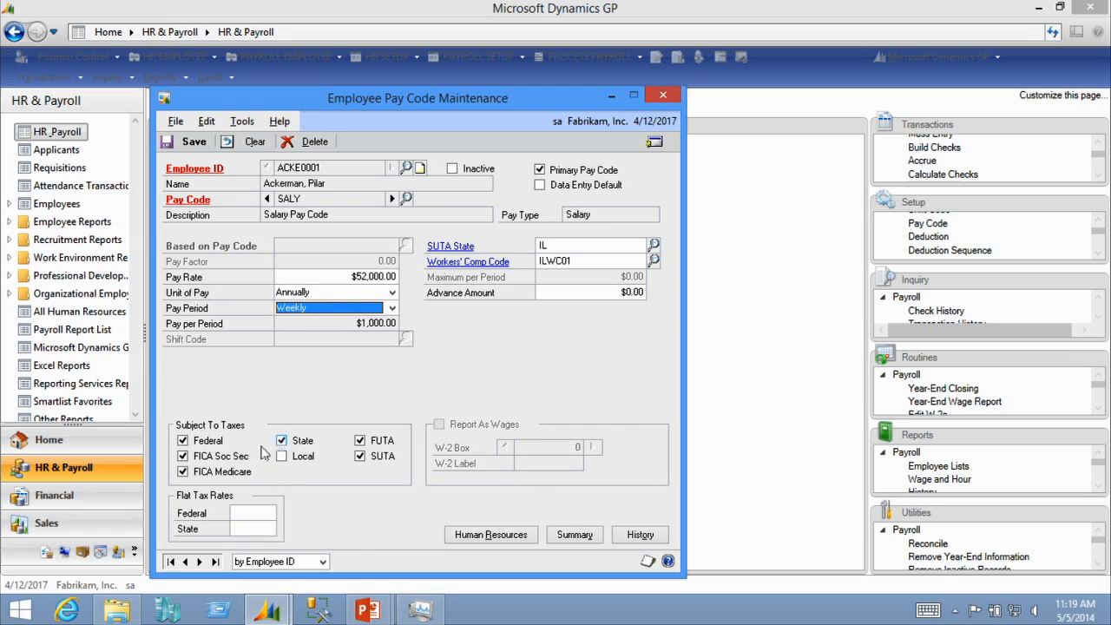
# Step: Exempt the SALY pay code from FUTA and SUTA, and make it subject to both again
pyautogui.click(361, 441)
pyautogui.click(361, 457)
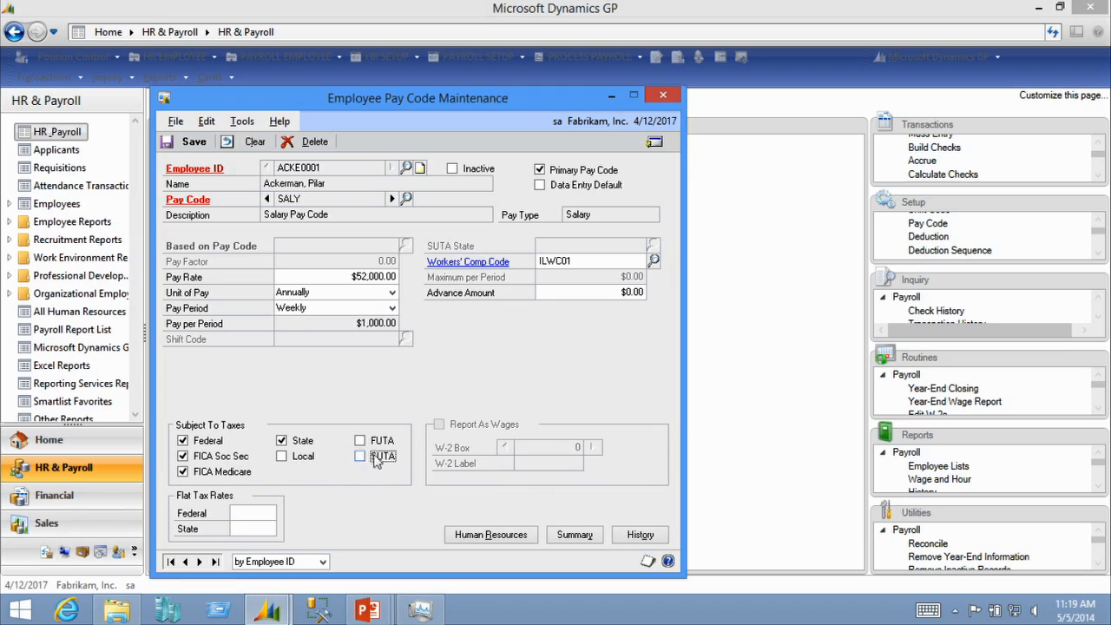
pyautogui.click(361, 457)
pyautogui.click(361, 440)
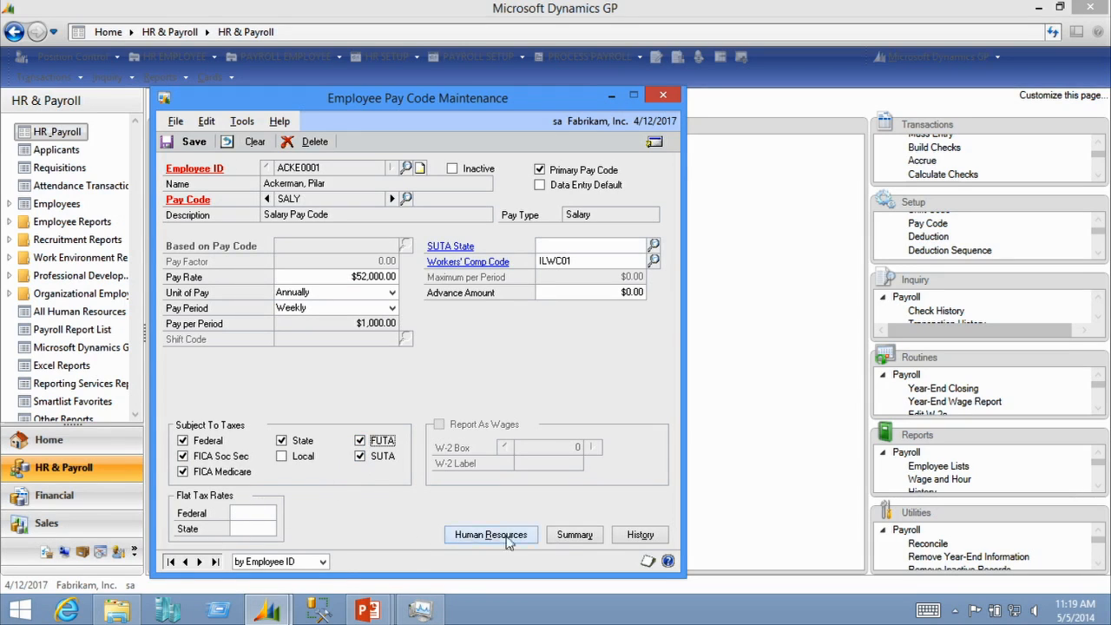
# Step: Review the SALY pay code's 2017 summary and its pay history, expanding and collapsing the entry details
pyautogui.click(575, 534)
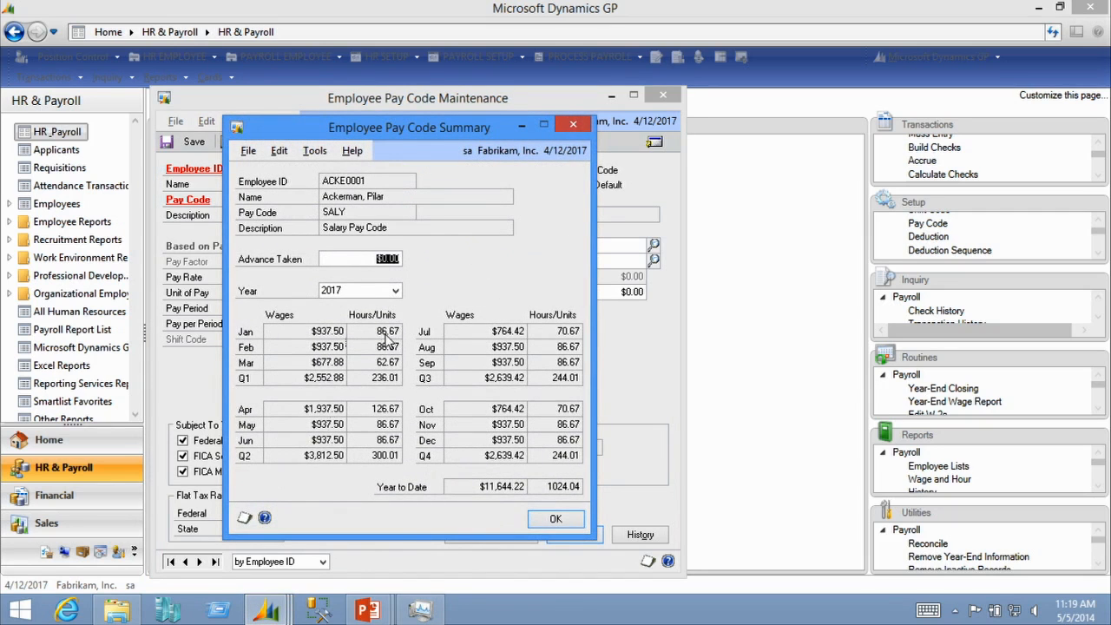
pyautogui.click(562, 520)
pyautogui.click(640, 535)
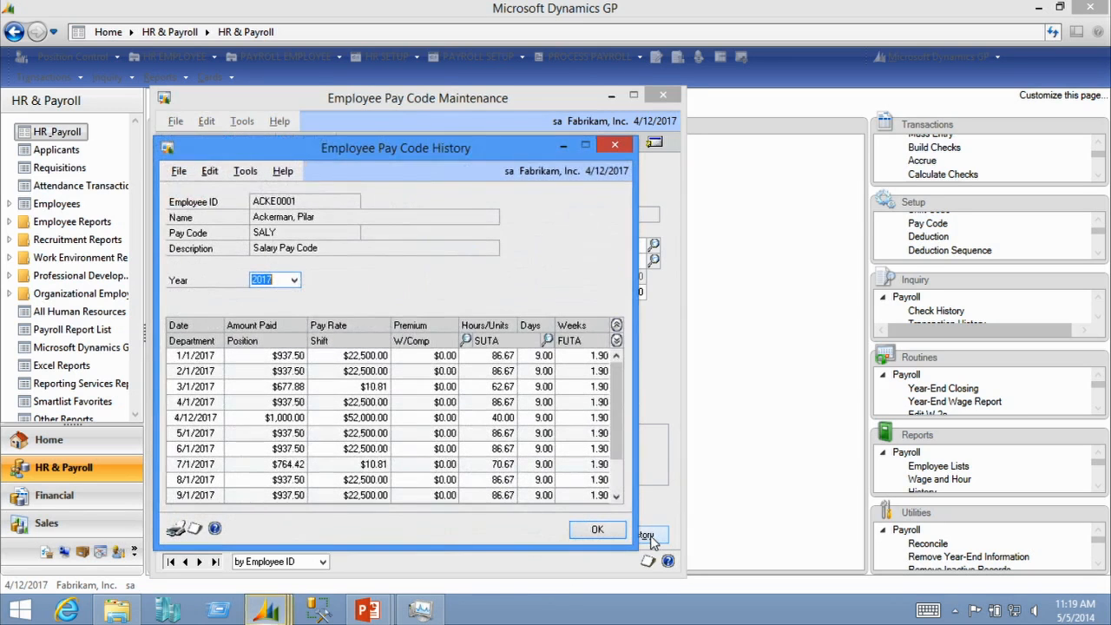
pyautogui.click(616, 340)
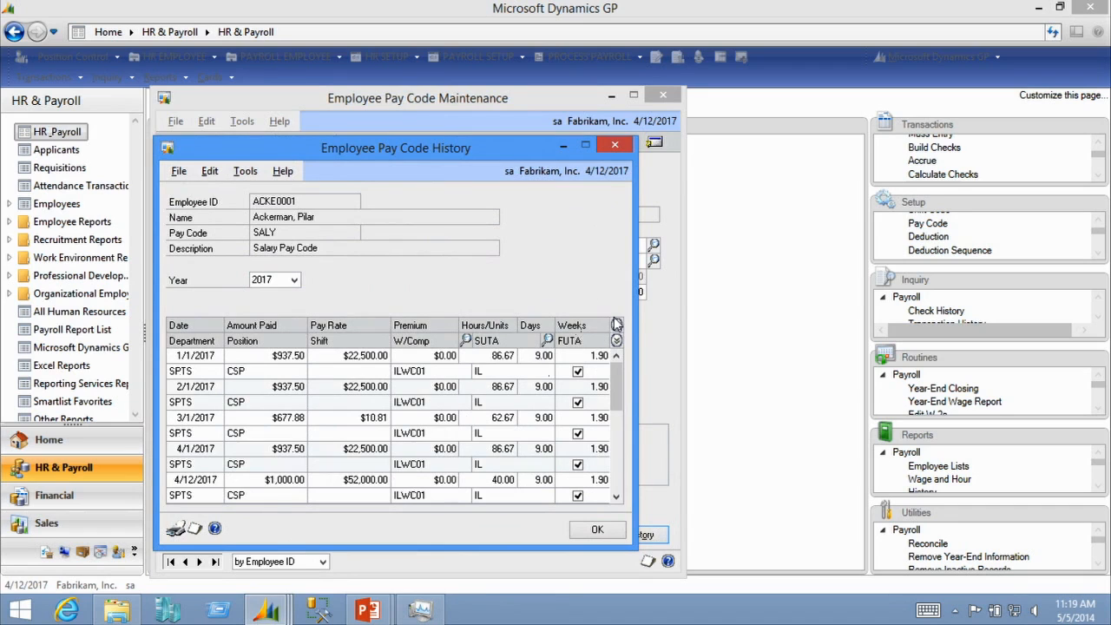
pyautogui.click(616, 325)
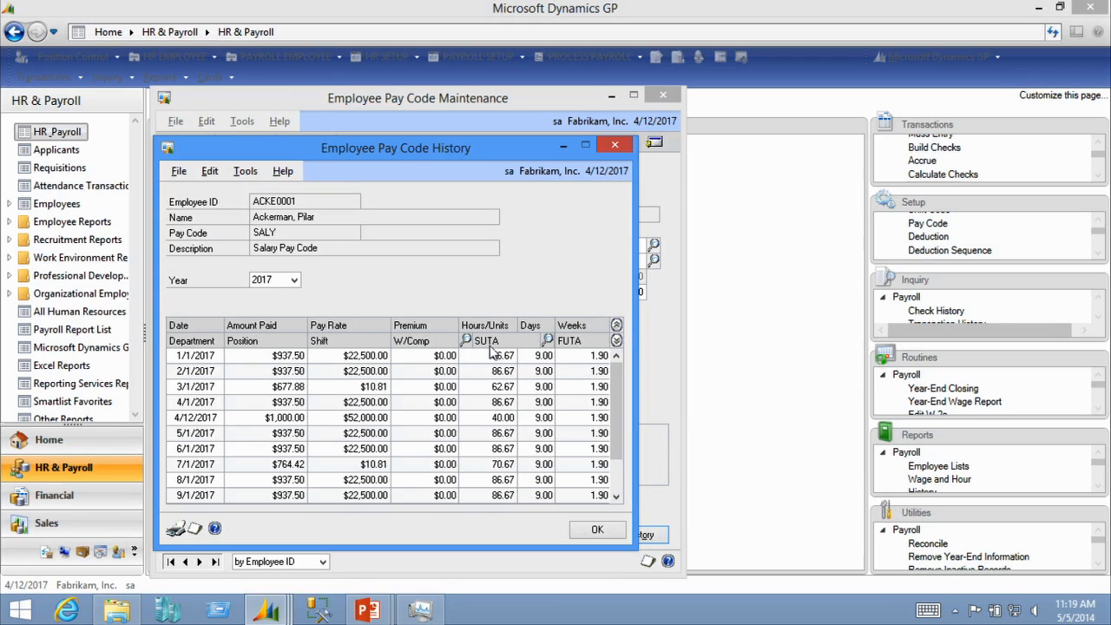
# Step: Expand the pay history details, clear FUTA for the 1/1, 2/1 and 3/1/2017 entries and accept the history
pyautogui.click(616, 340)
pyautogui.click(577, 370)
pyautogui.click(577, 402)
pyautogui.click(577, 433)
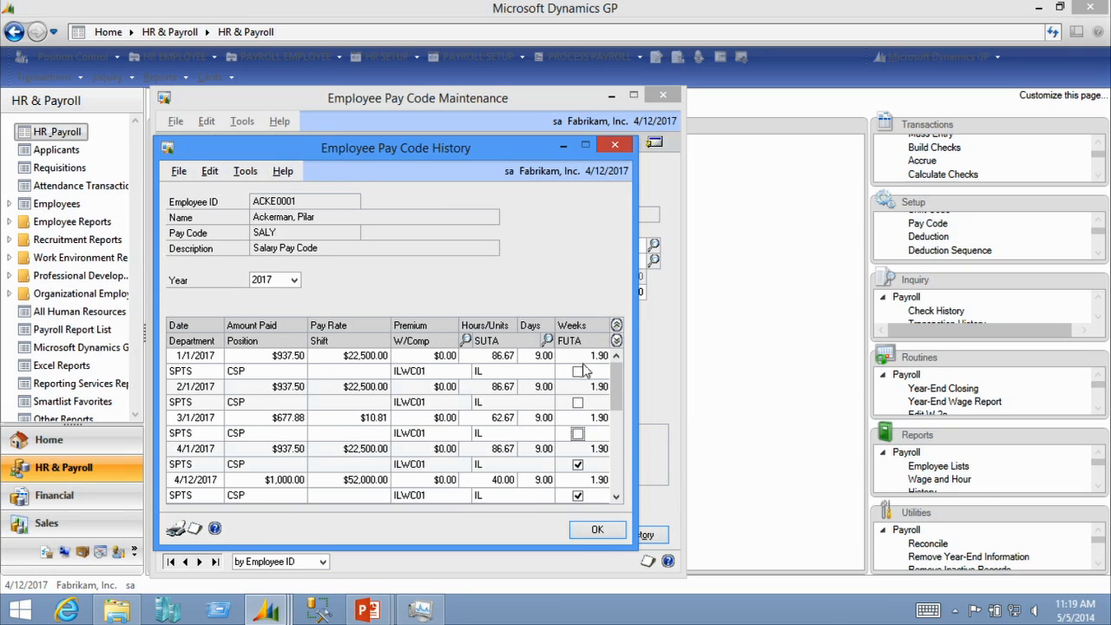
pyautogui.click(597, 529)
# Step: Reopen the SALY pay history, mark FUTA again for the 1/1, 2/1 and 3/1/2017 entries and close it
pyautogui.click(662, 538)
pyautogui.click(577, 370)
pyautogui.click(578, 401)
pyautogui.click(577, 433)
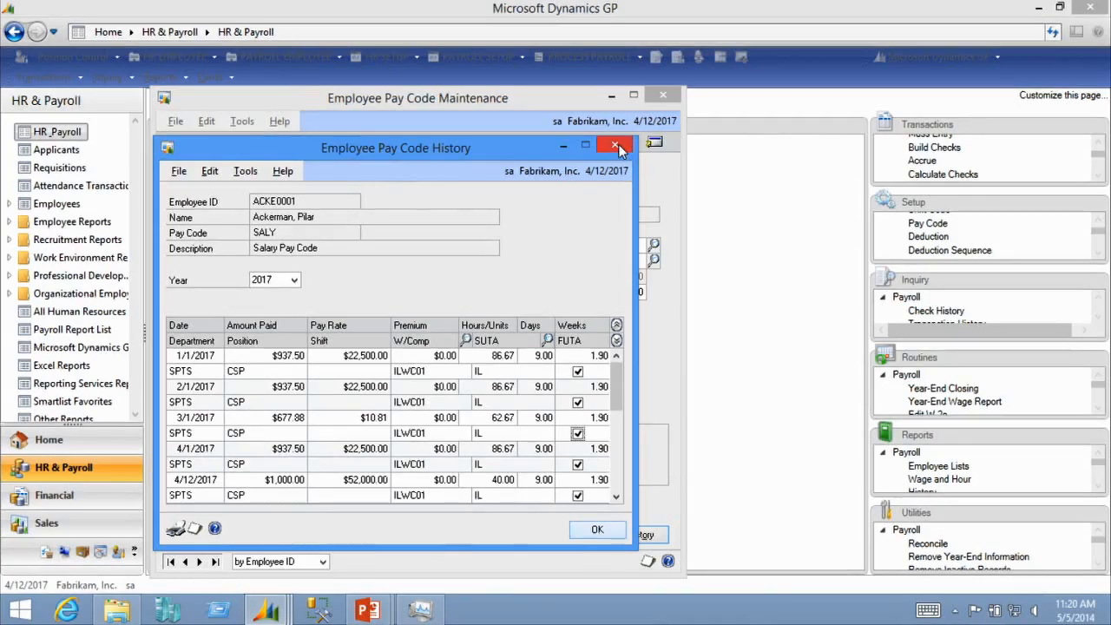
pyautogui.click(617, 145)
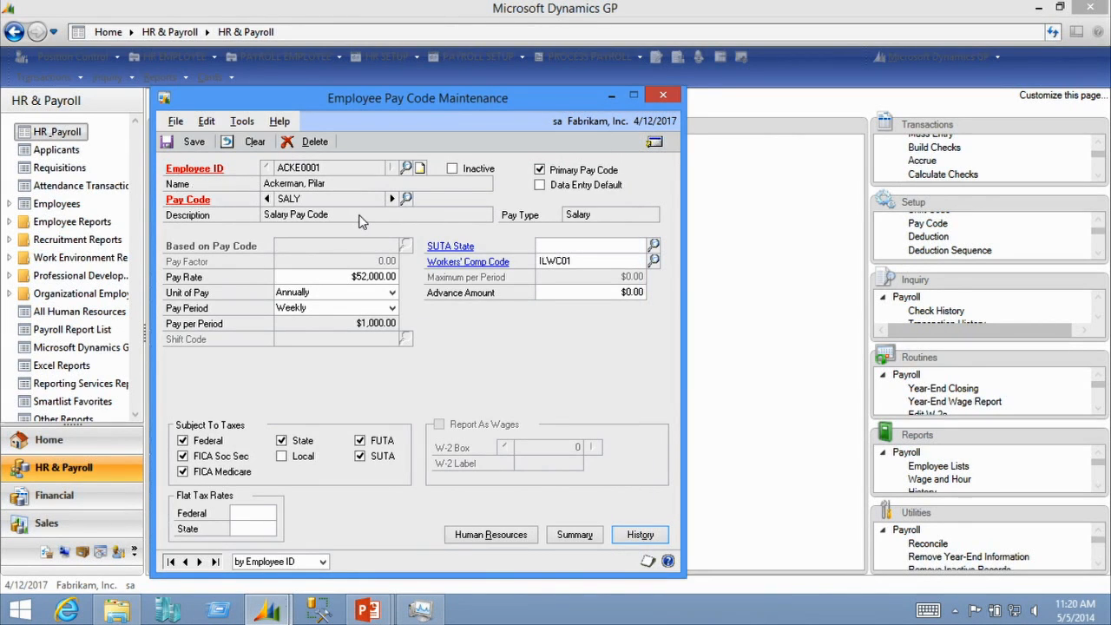
# Step: Discard the unsaved changes to the SALY pay code and return to its record
pyautogui.click(659, 97)
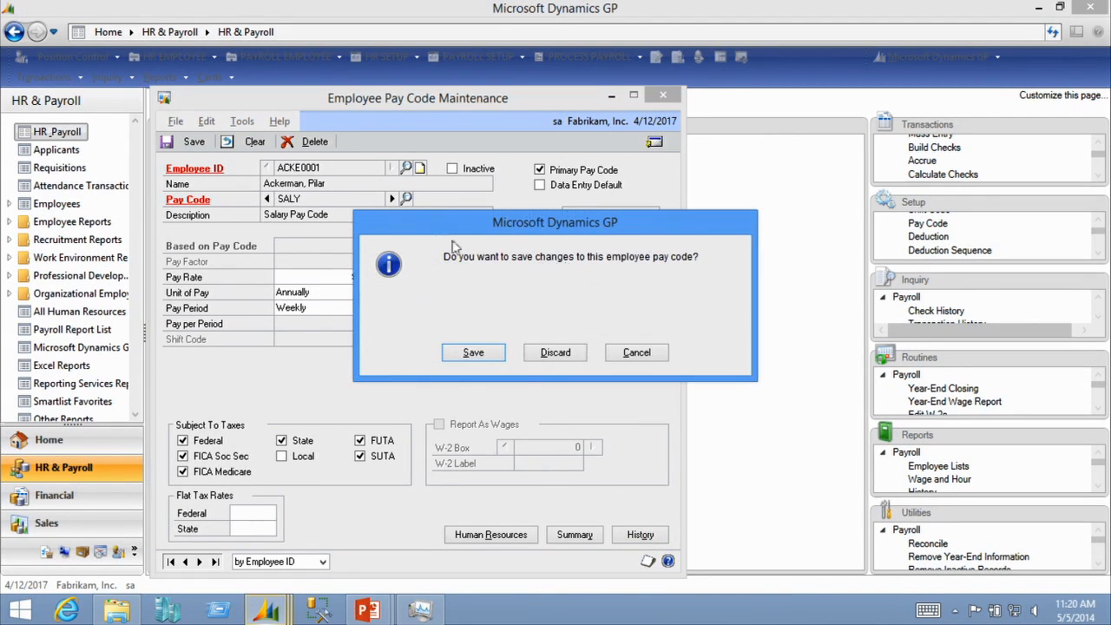
pyautogui.click(563, 356)
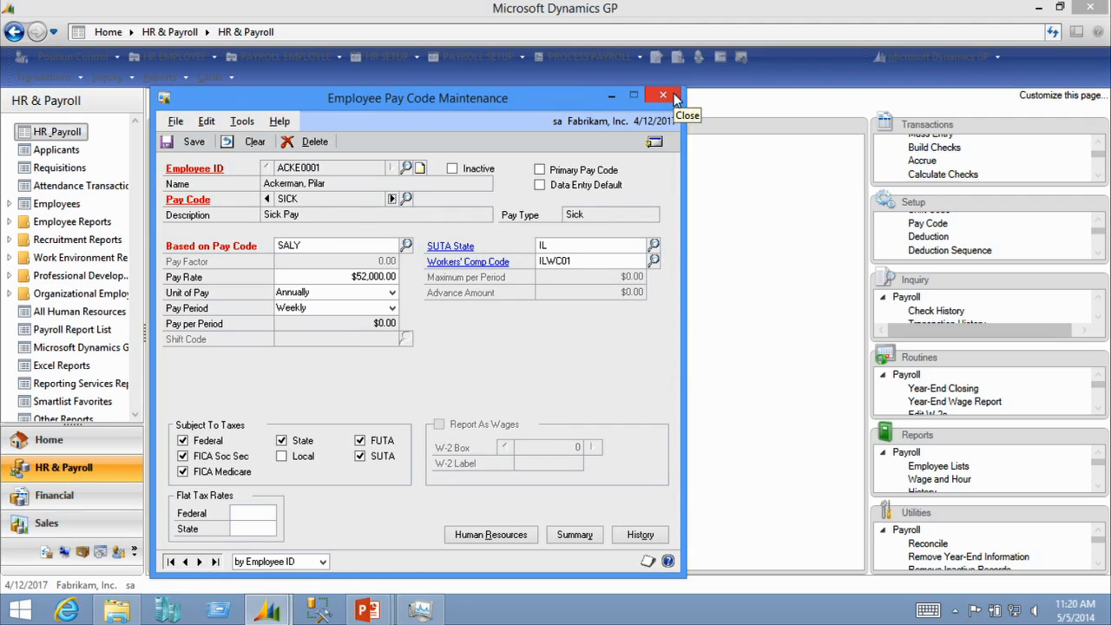
pyautogui.click(267, 199)
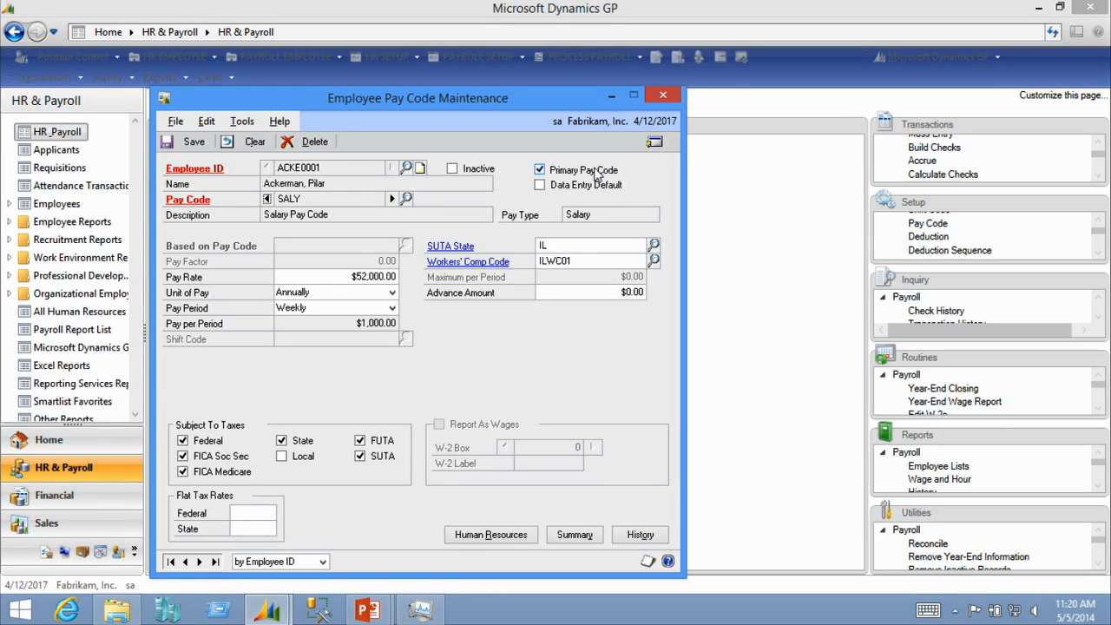
# Step: Leave the pay code record, open the same employee's 401K deduction card and review its 2017 calendar summary
pyautogui.click(662, 98)
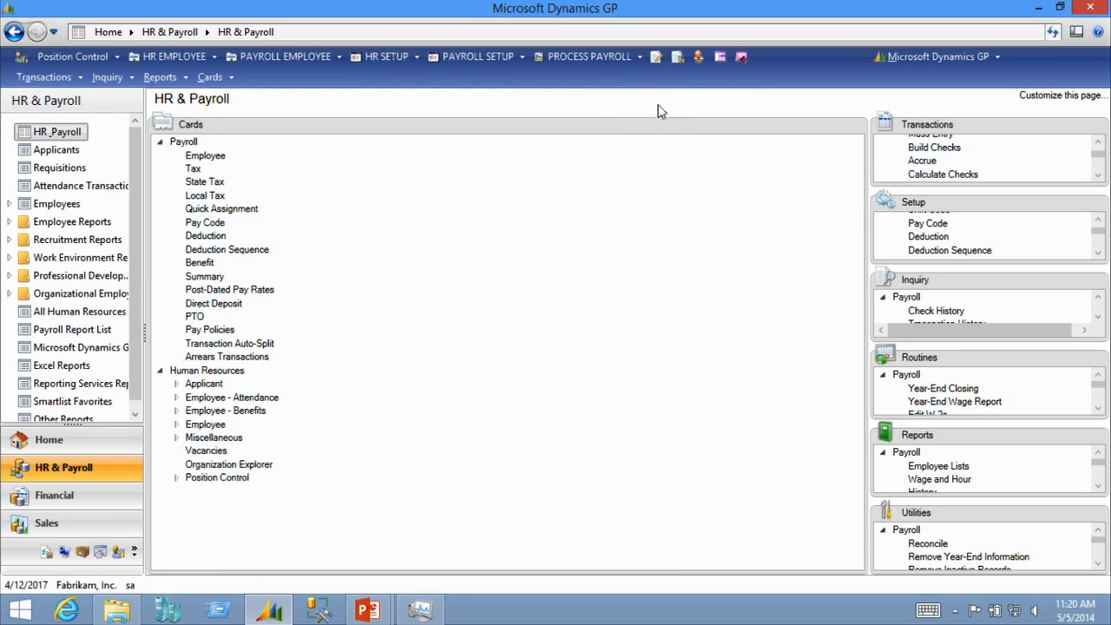
pyautogui.click(215, 239)
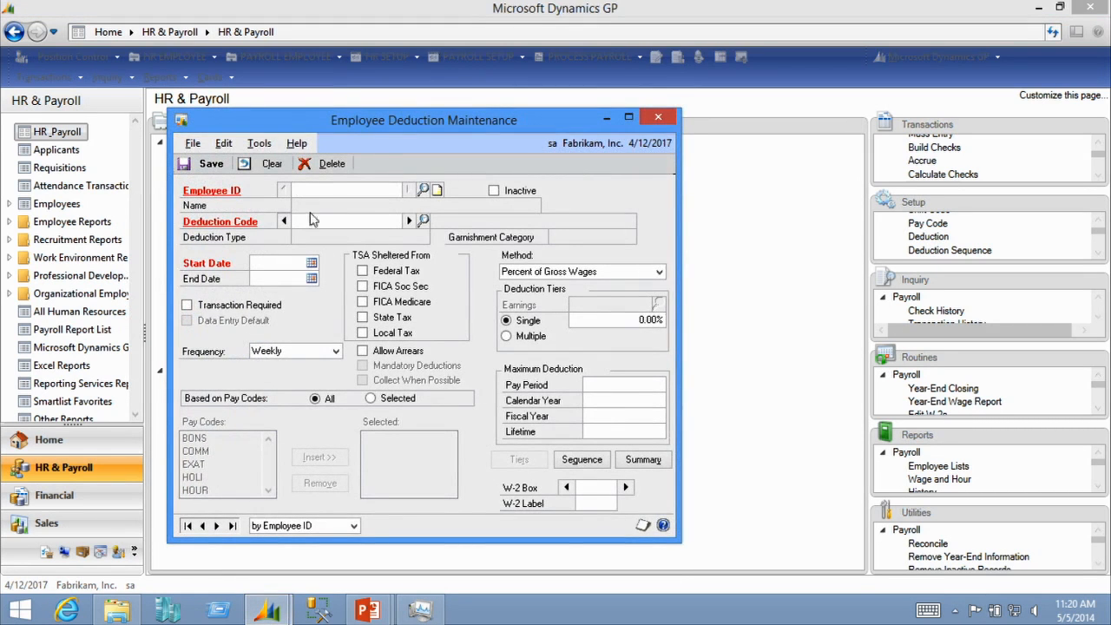
pyautogui.write('a')
pyautogui.click(343, 210)
pyautogui.press('Tab')
pyautogui.click(408, 221)
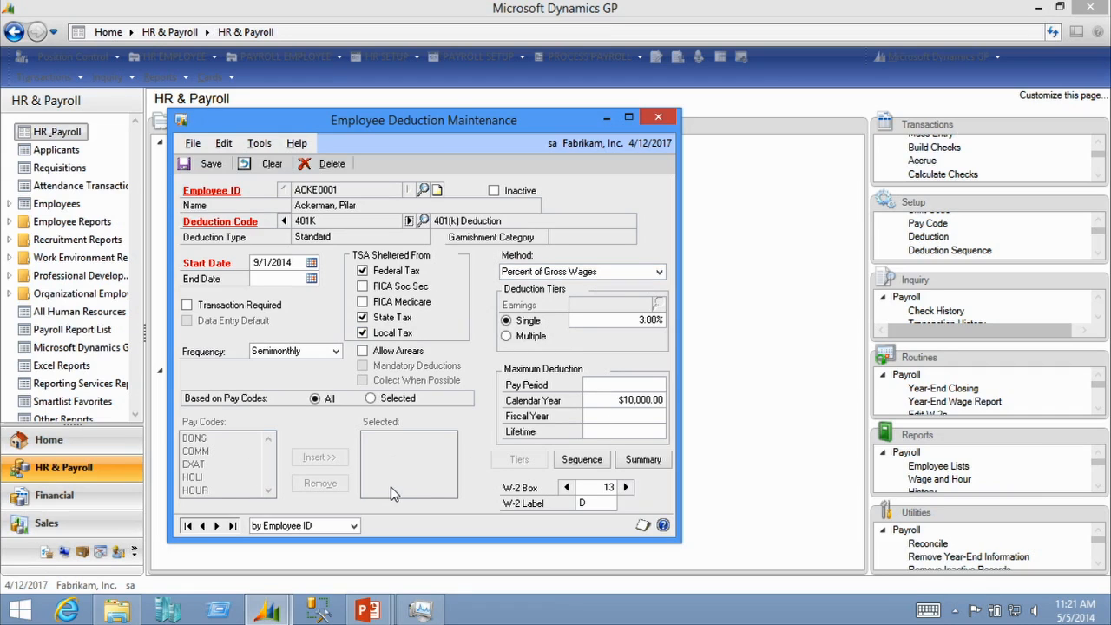
pyautogui.click(654, 465)
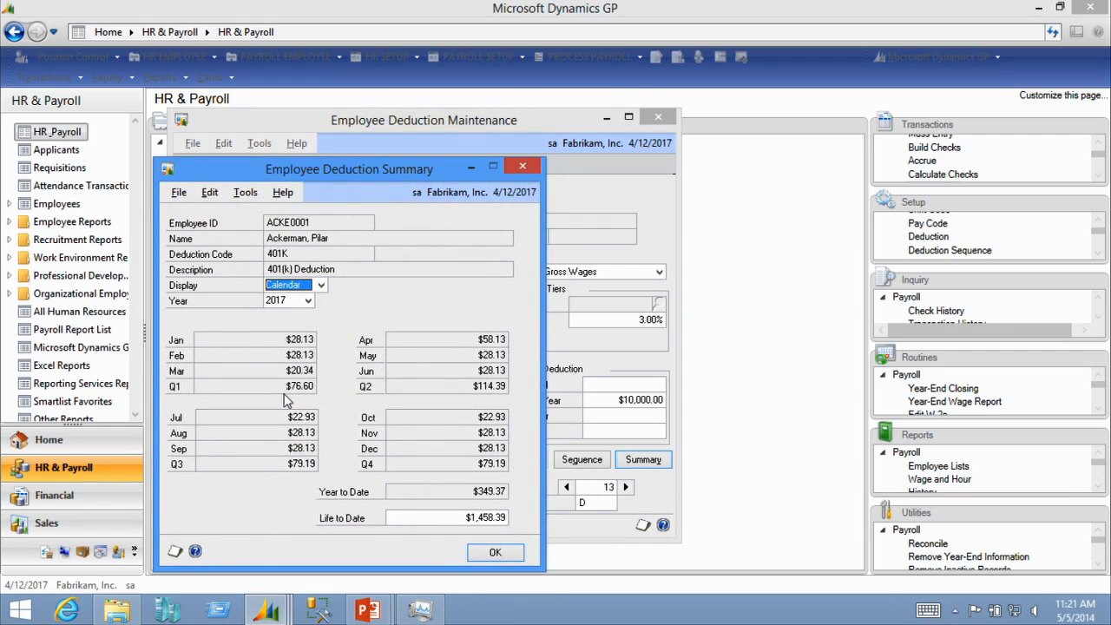
pyautogui.click(495, 553)
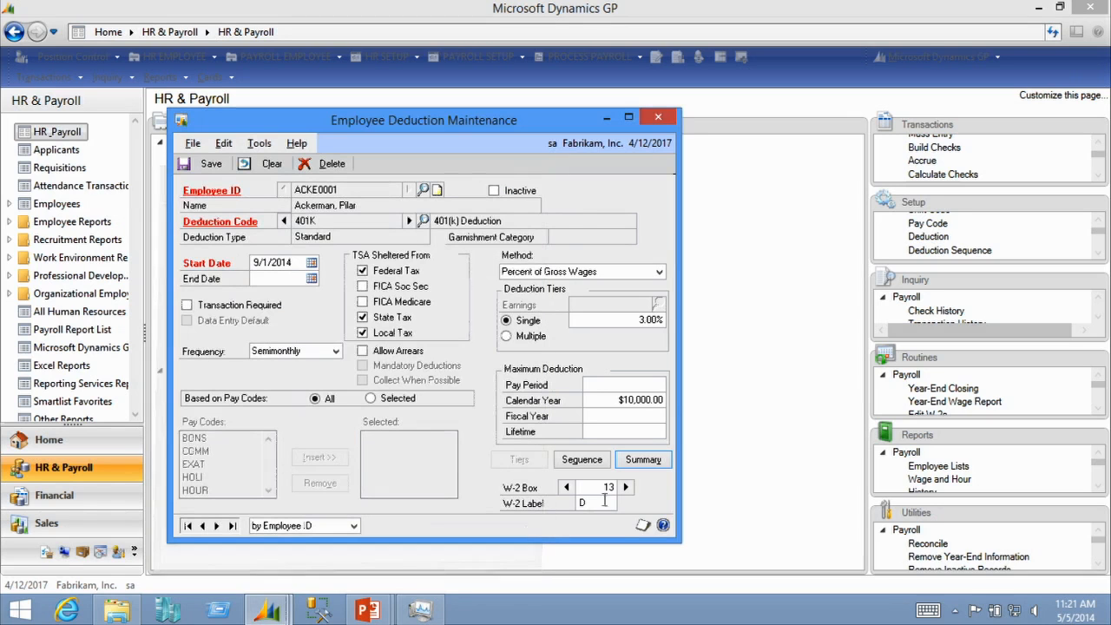
# Step: Open the employee's deduction sequence, set it to Employee, switch it to Company accepting removal of the employee sequencing, and set Employee again
pyautogui.click(581, 460)
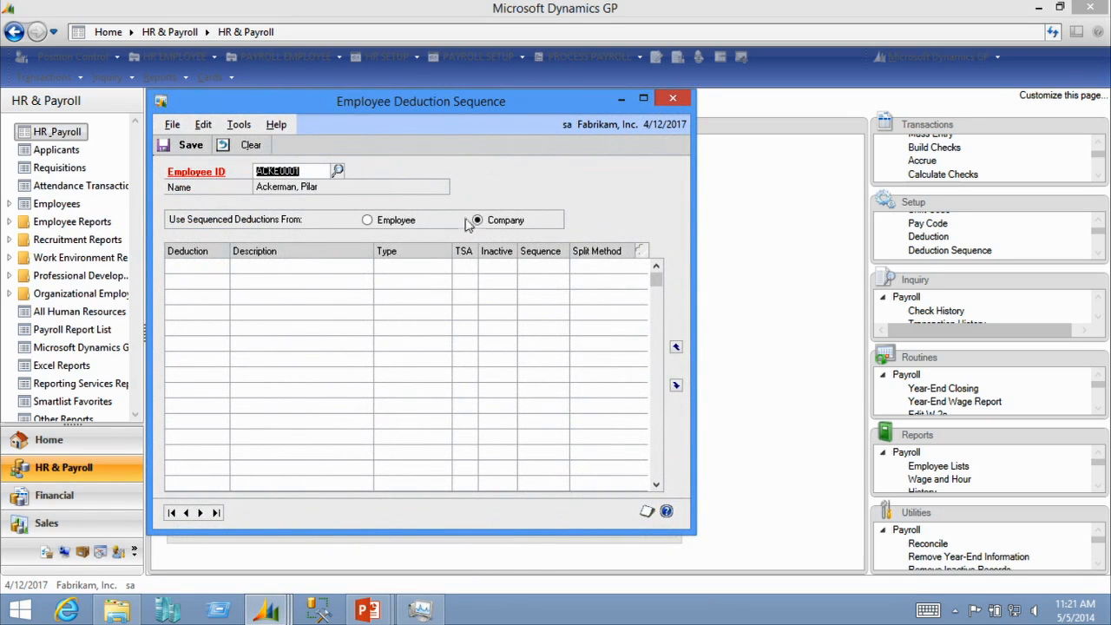
pyautogui.click(398, 222)
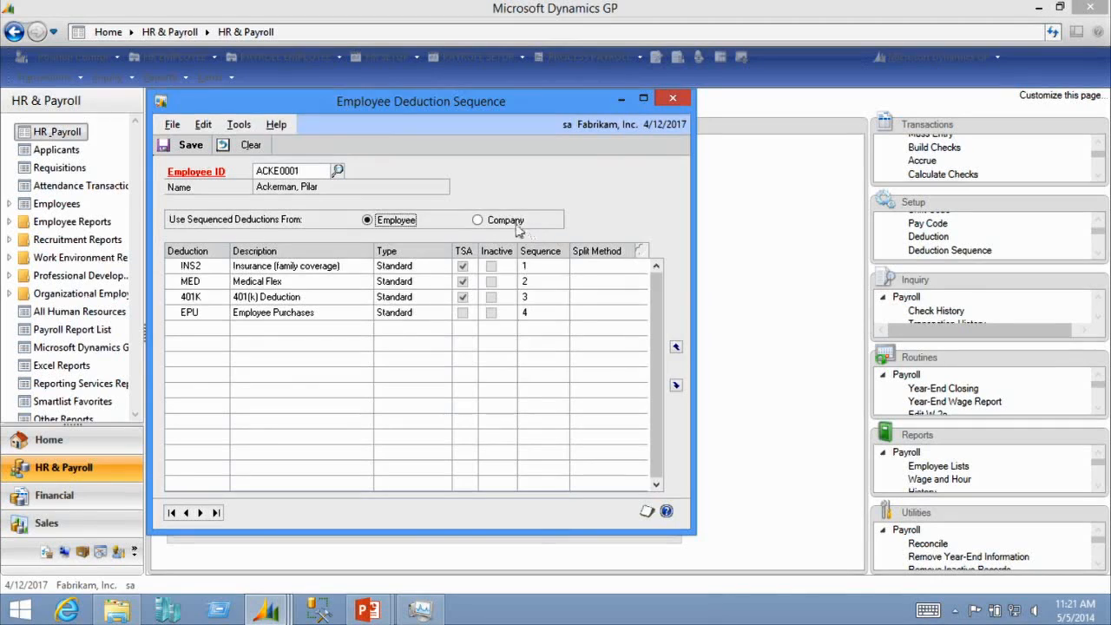
pyautogui.click(516, 224)
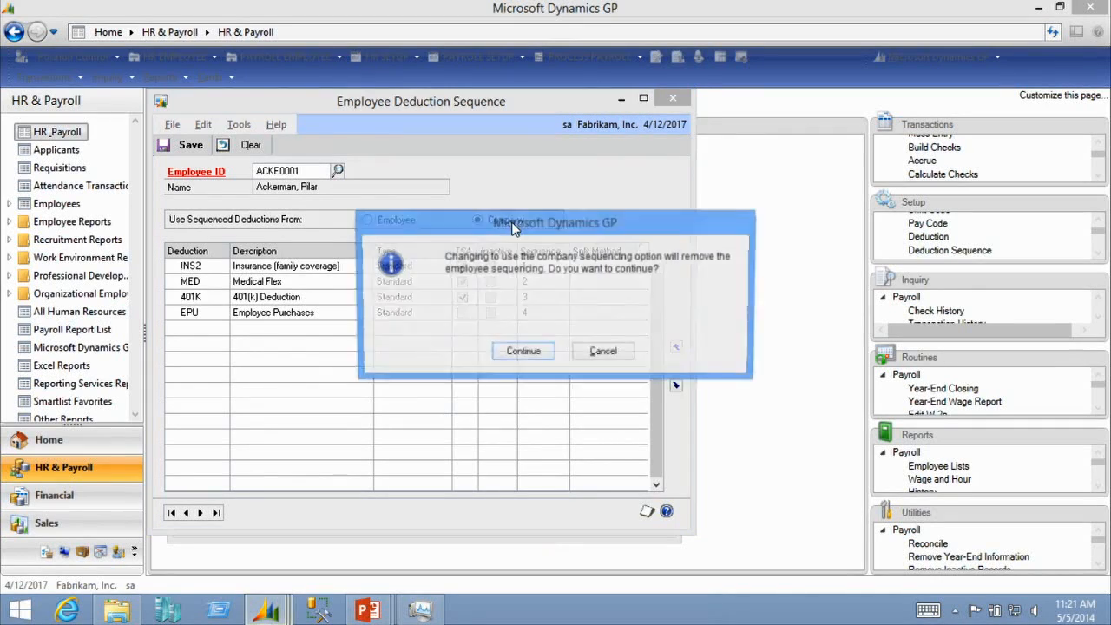
pyautogui.click(528, 356)
pyautogui.click(385, 223)
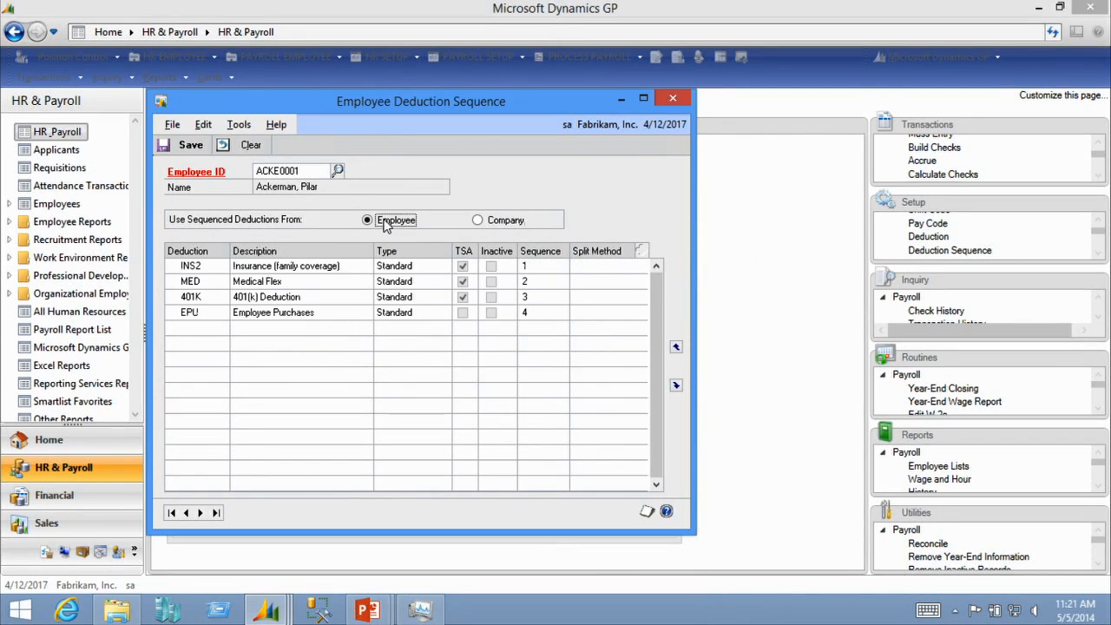
# Step: Move the EPU deduction up to sequence 1 and back down to sequence 4
pyautogui.click(210, 312)
pyautogui.click(676, 346)
pyautogui.click(676, 346)
pyautogui.click(676, 346)
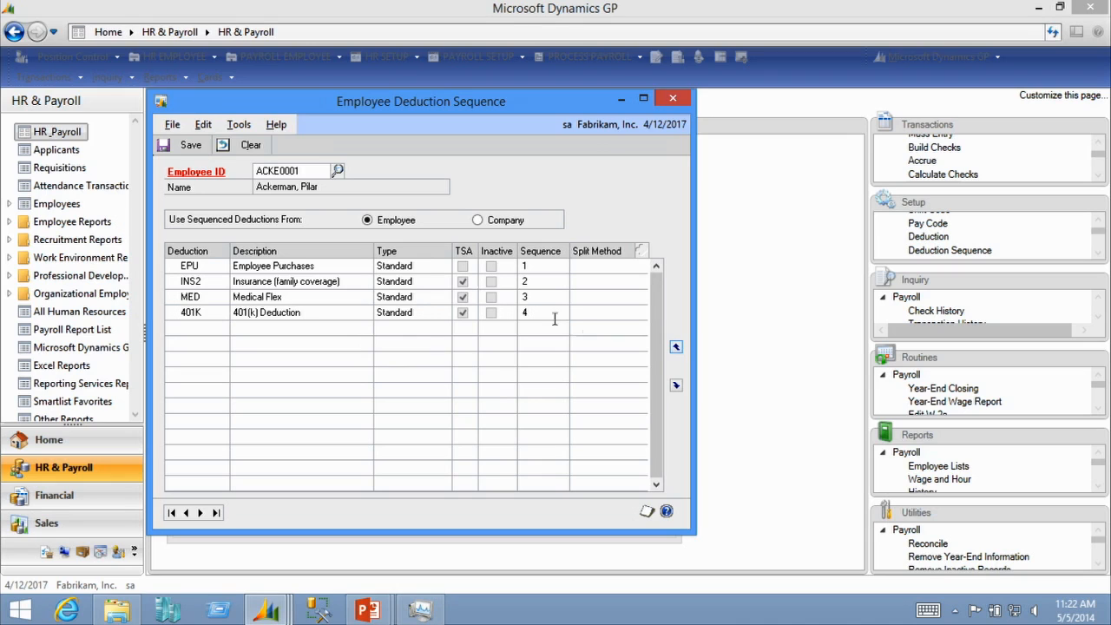
pyautogui.click(676, 385)
pyautogui.click(676, 384)
pyautogui.click(676, 386)
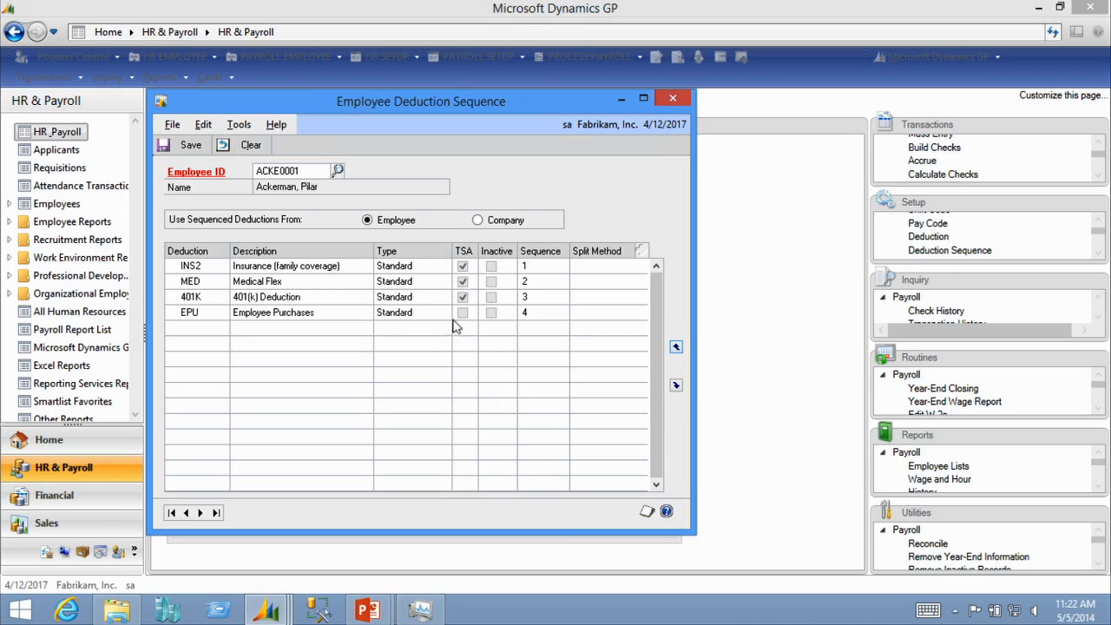
# Step: Save the employee's deduction sequence and return to the 401K deduction record
pyautogui.click(191, 146)
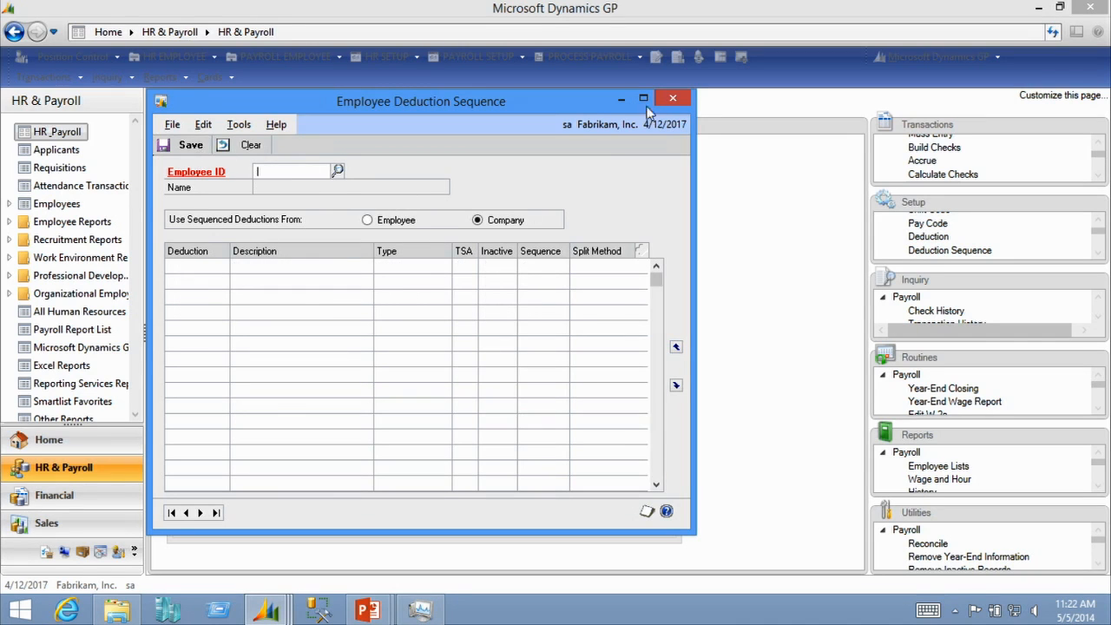
pyautogui.click(672, 98)
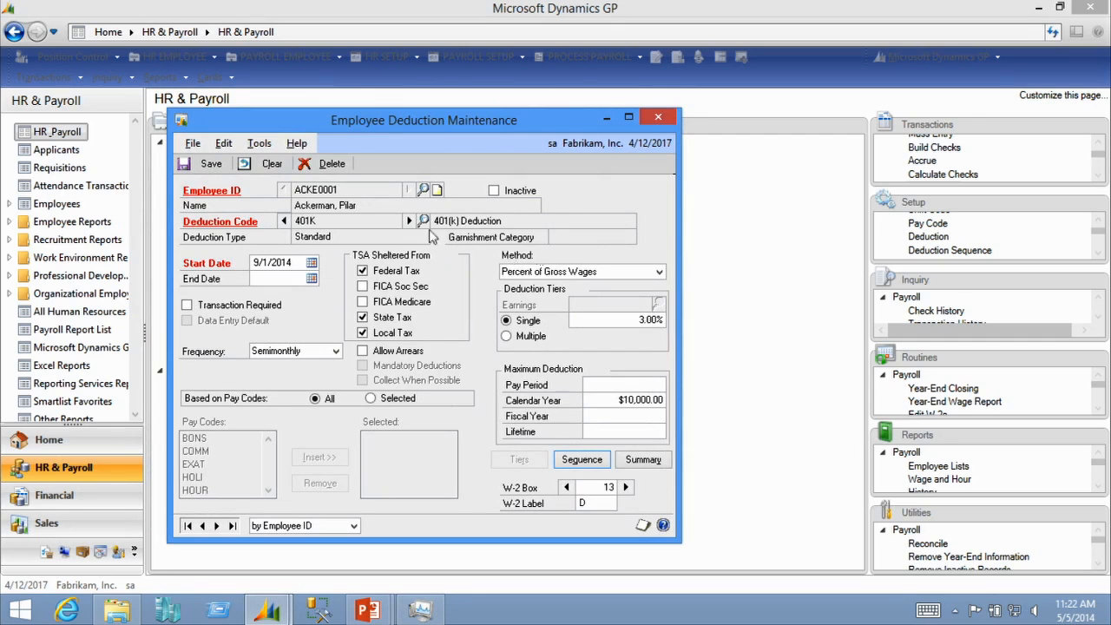
# Step: Select the CHILD1 garnishment deduction for the employee and fill it with the default deduction setup information
pyautogui.click(422, 221)
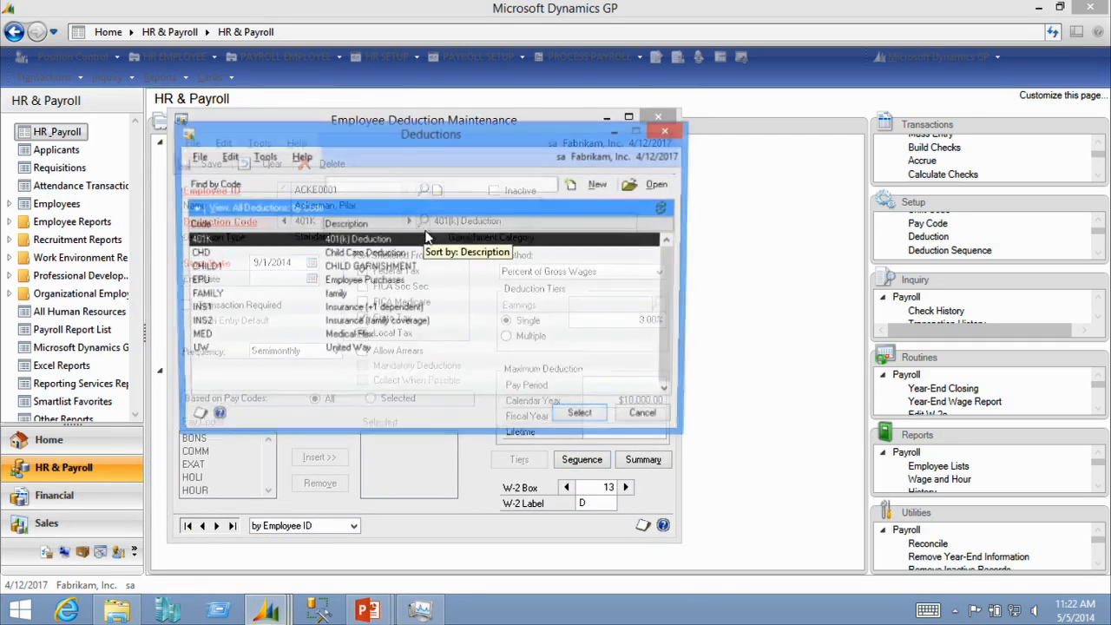
pyautogui.doubleClick(358, 269)
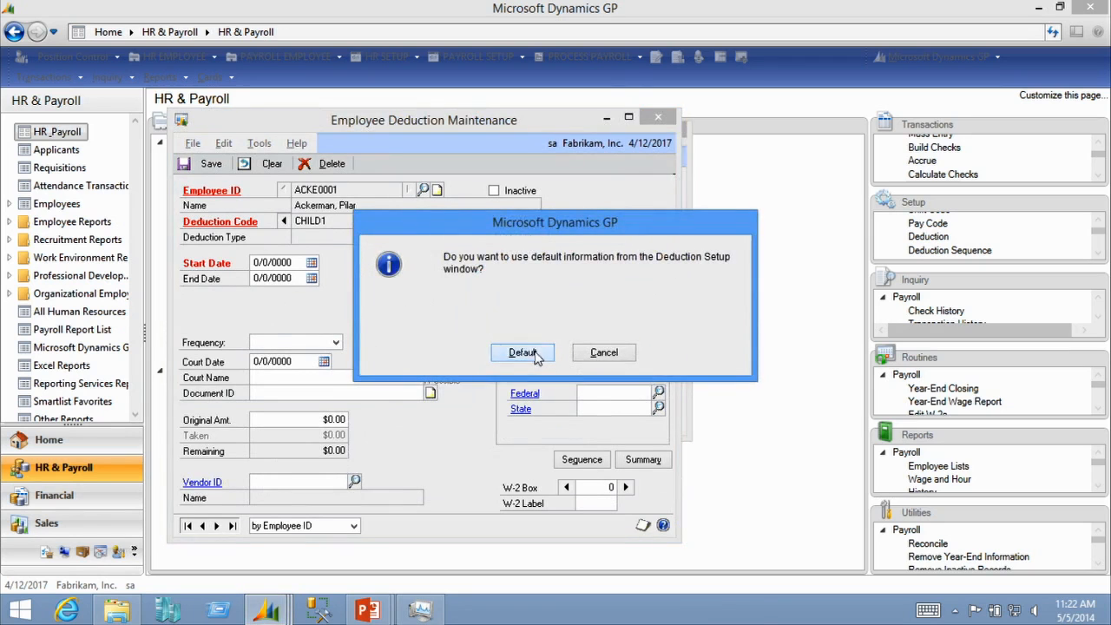
pyautogui.click(523, 352)
pyautogui.moveTo(381, 120); pyautogui.dragTo(372, 71)
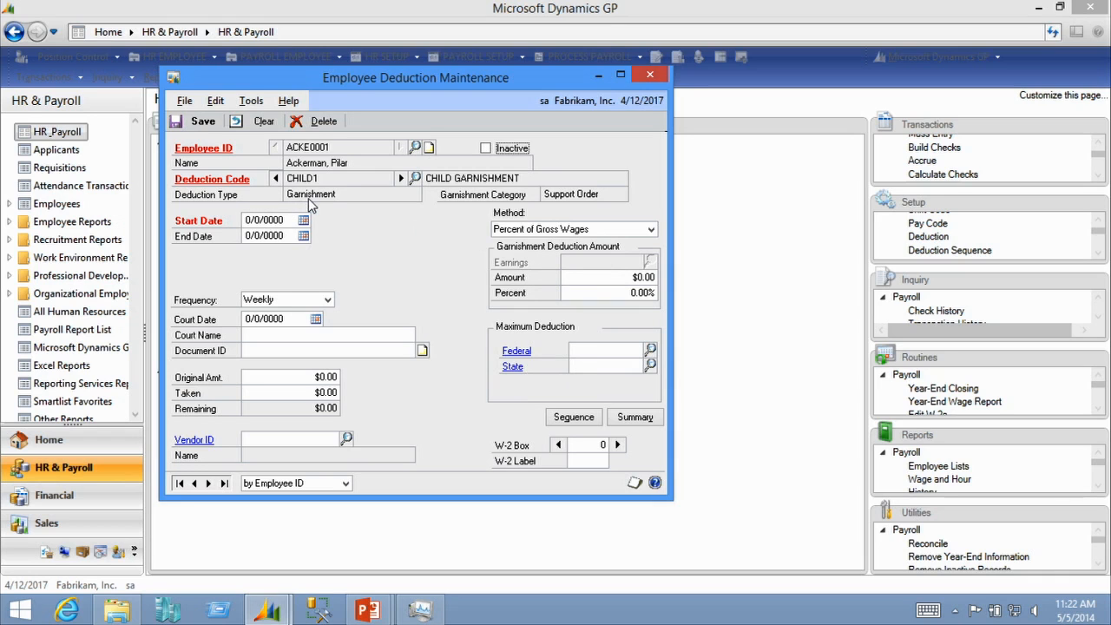
# Step: Dismiss the deduction lookup, move to the next deduction record and discard the unsaved CHILD1 deduction
pyautogui.click(416, 178)
pyautogui.click(665, 133)
pyautogui.click(209, 482)
pyautogui.click(545, 351)
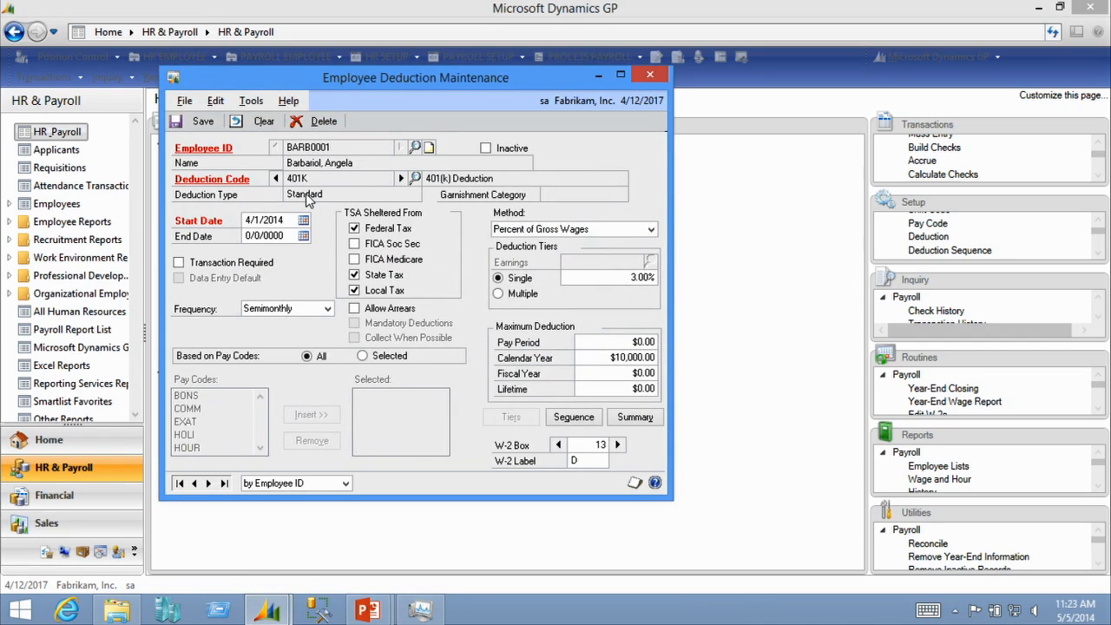
# Step: Switch from the deduction card to the original employee's 401K benefit, examine the available calculation methods and close the card
pyautogui.click(642, 76)
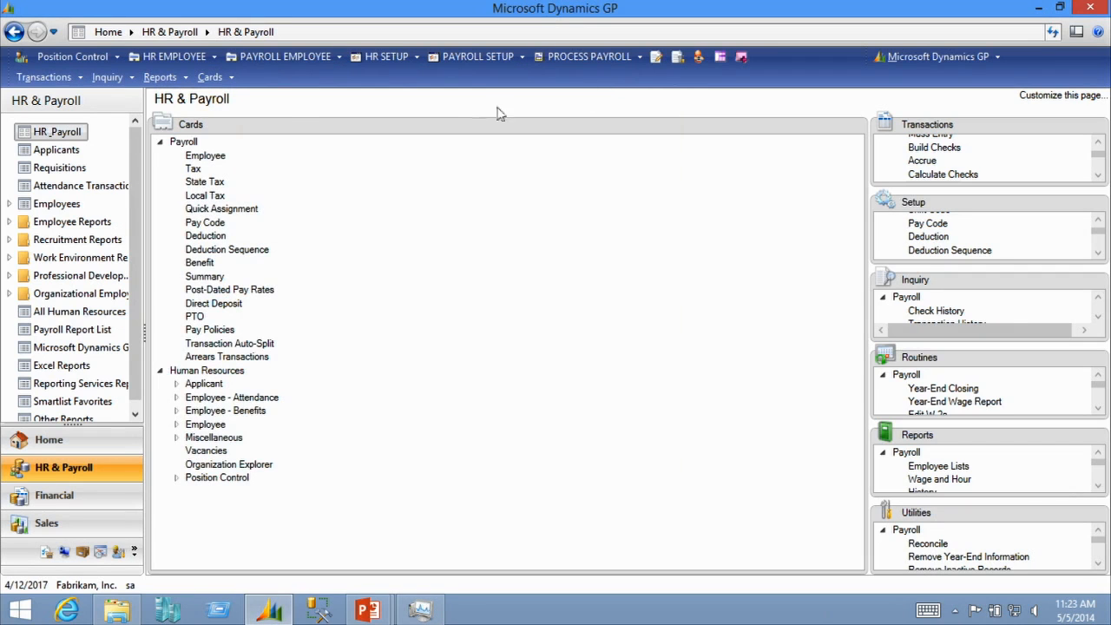
pyautogui.click(200, 264)
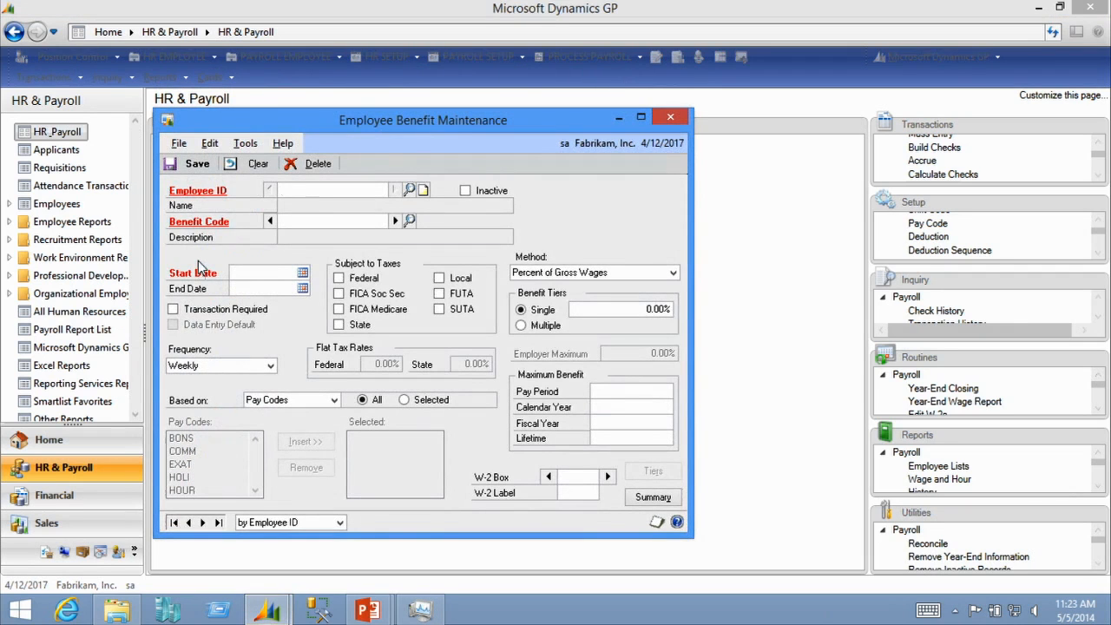
pyautogui.write('A')
pyautogui.press('Tab')
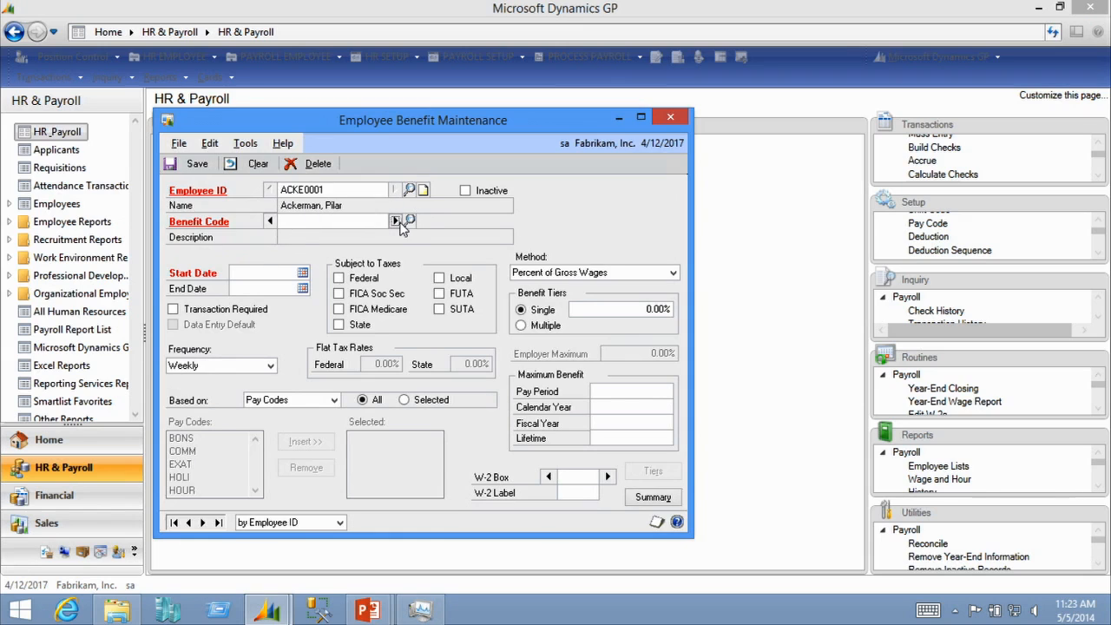
pyautogui.click(398, 222)
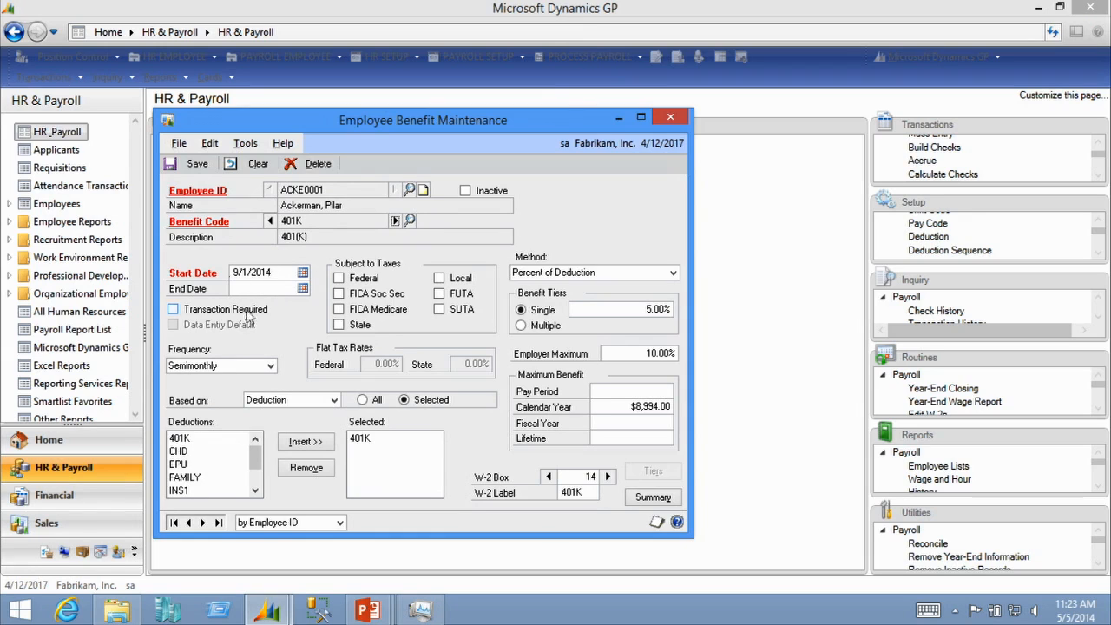
pyautogui.click(645, 274)
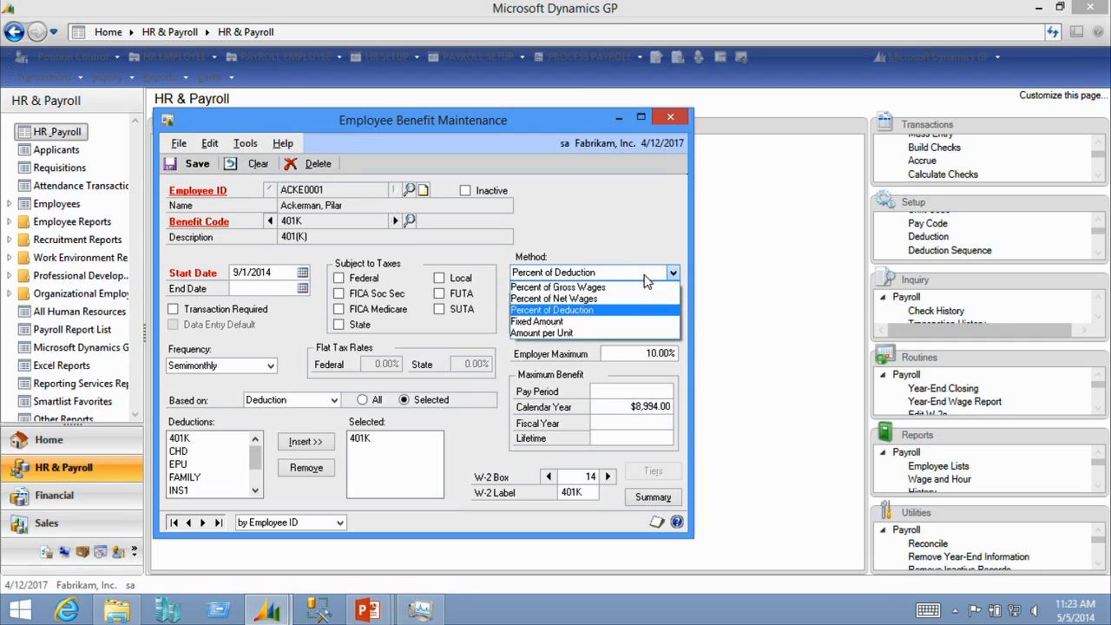
pyautogui.click(646, 278)
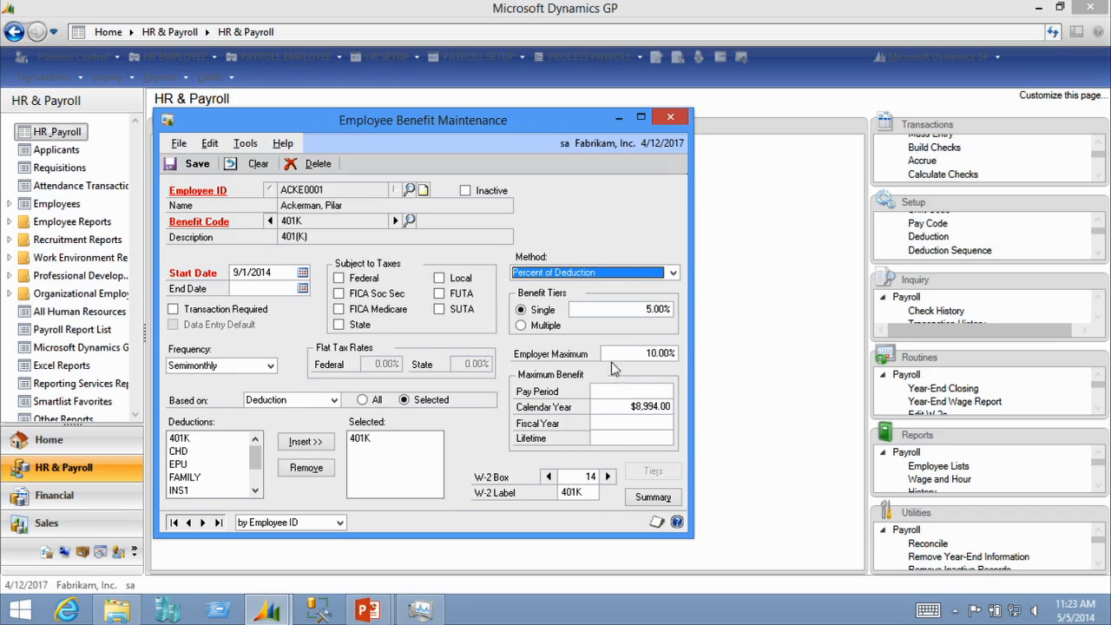
pyautogui.click(671, 118)
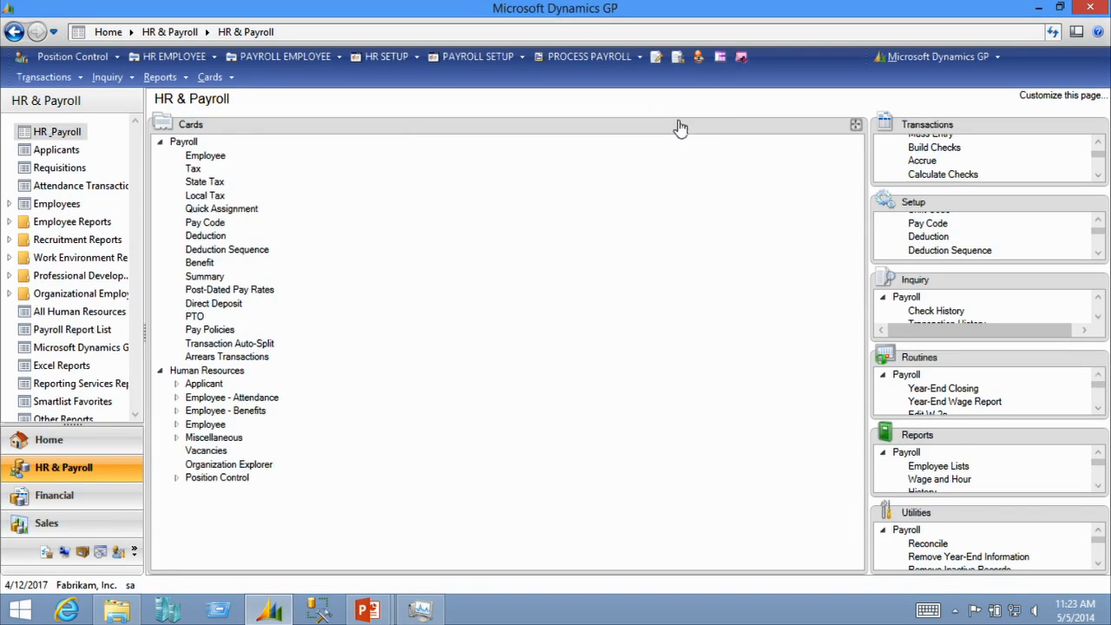
# Step: Open the same employee's payroll summary and display the September 2017 figures
pyautogui.click(208, 276)
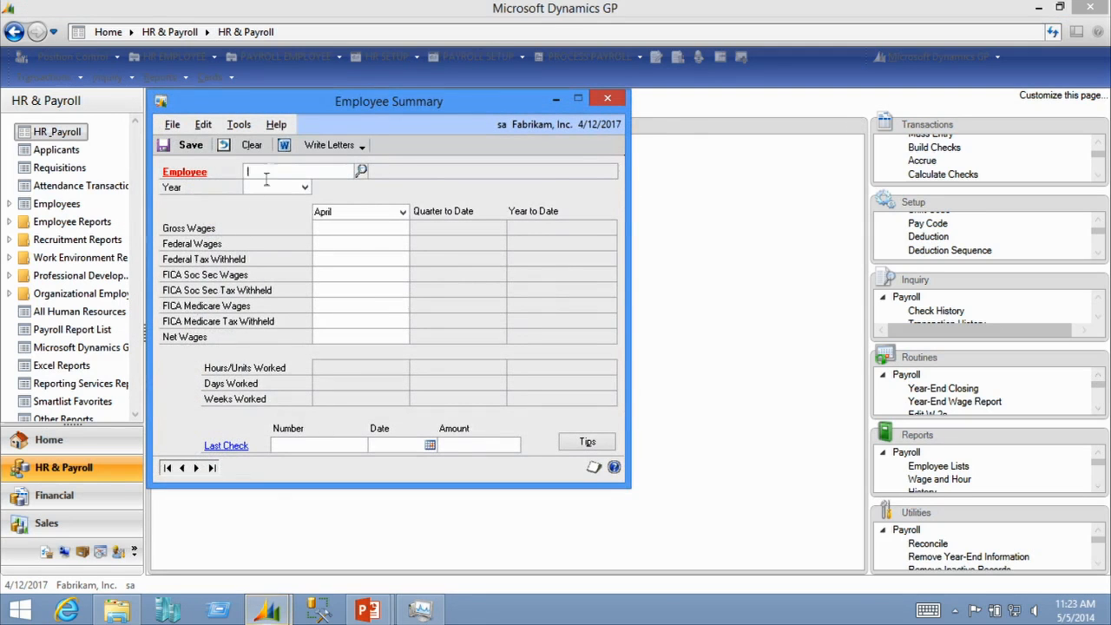
pyautogui.write('A')
pyautogui.click(283, 186)
pyautogui.press('Tab')
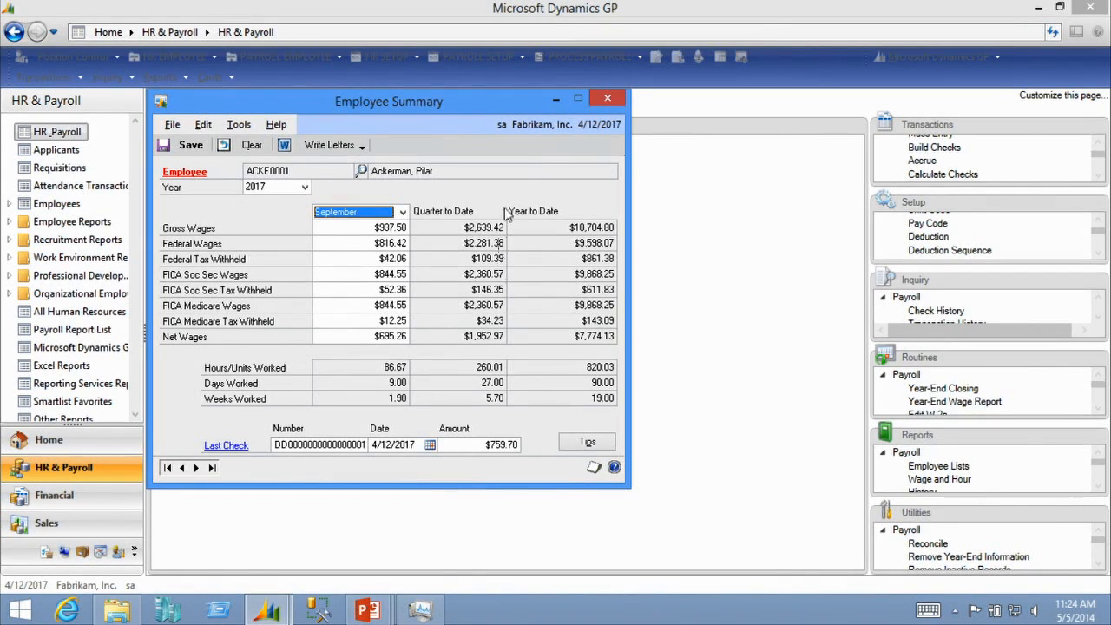
pyautogui.moveTo(437, 94); pyautogui.dragTo(438, 90)
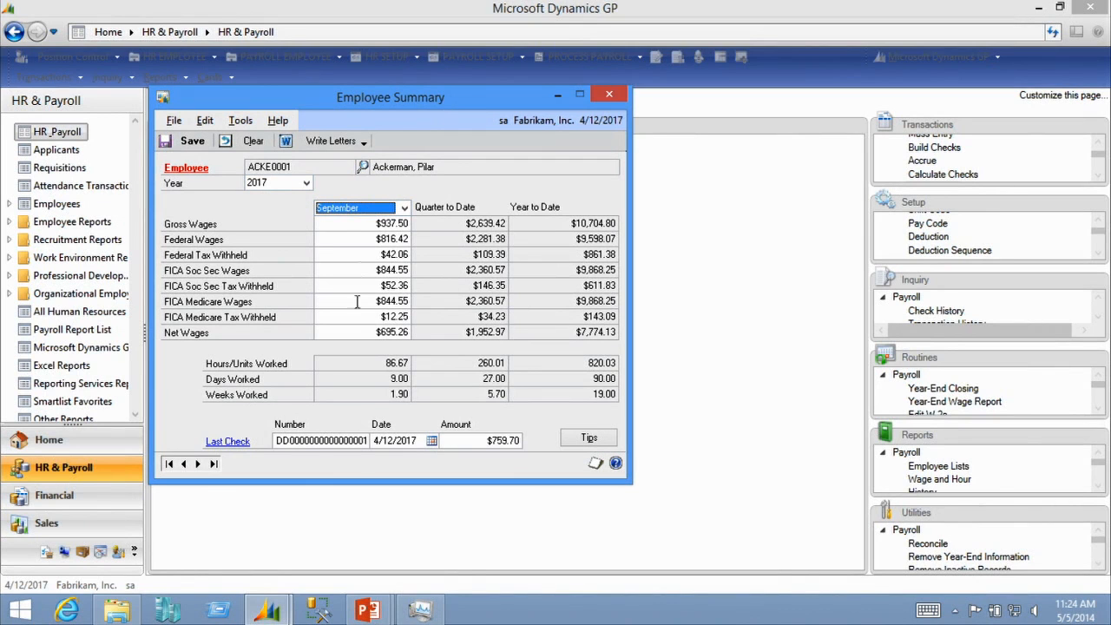
# Step: Open the employee's check inquiry from the last check, mark the 12/1/2018 check and recreate its paystub as a Standard report on screen only
pyautogui.click(227, 441)
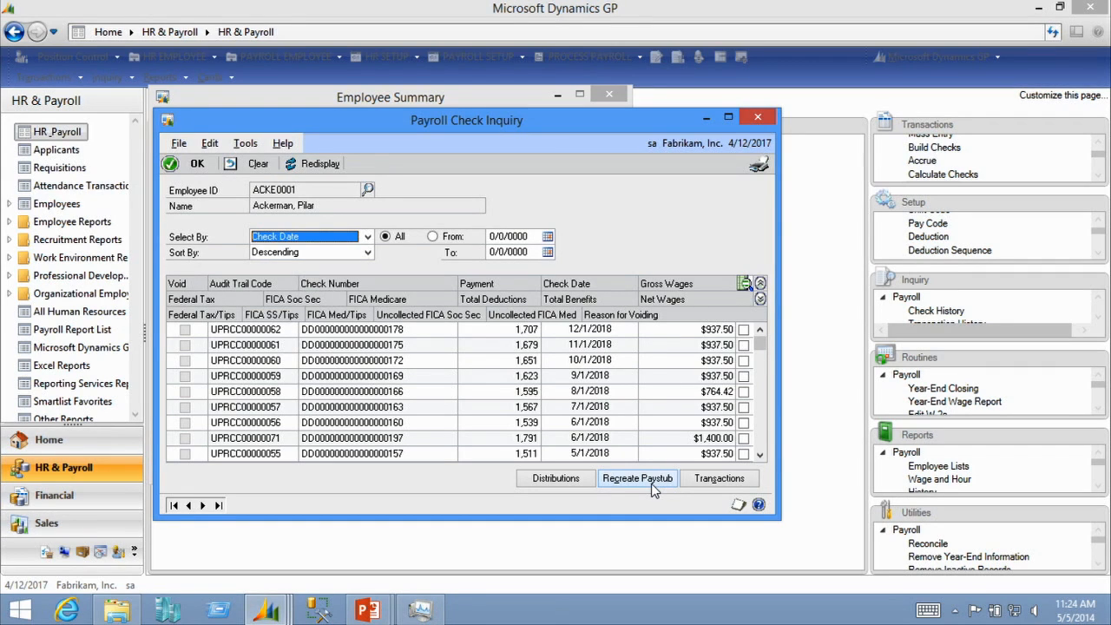
pyautogui.click(743, 330)
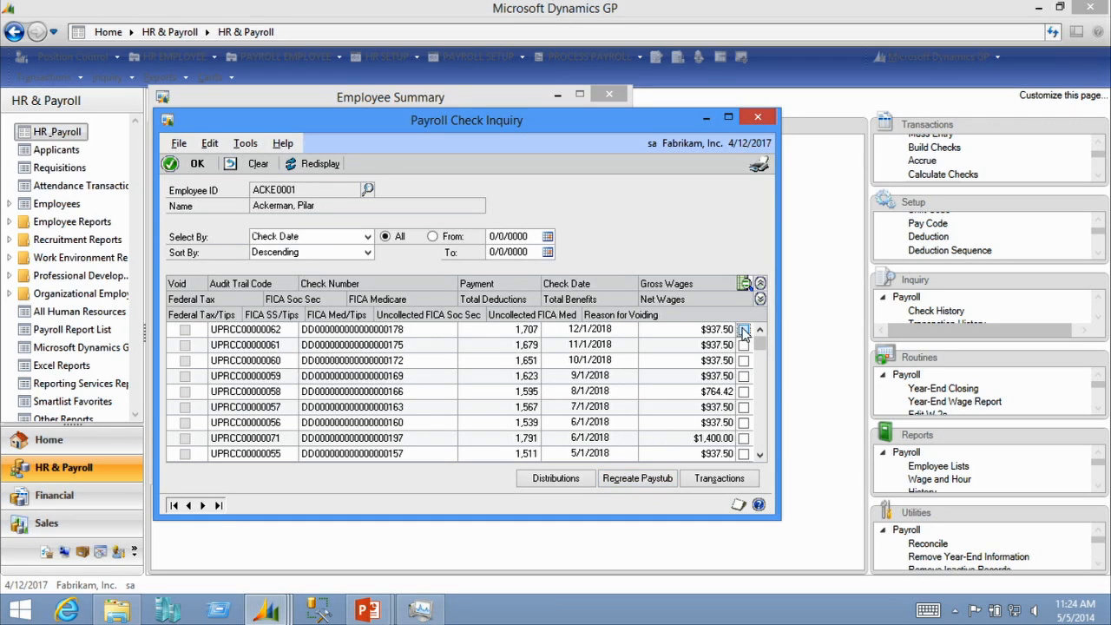
pyautogui.click(646, 478)
pyautogui.click(437, 299)
pyautogui.click(434, 318)
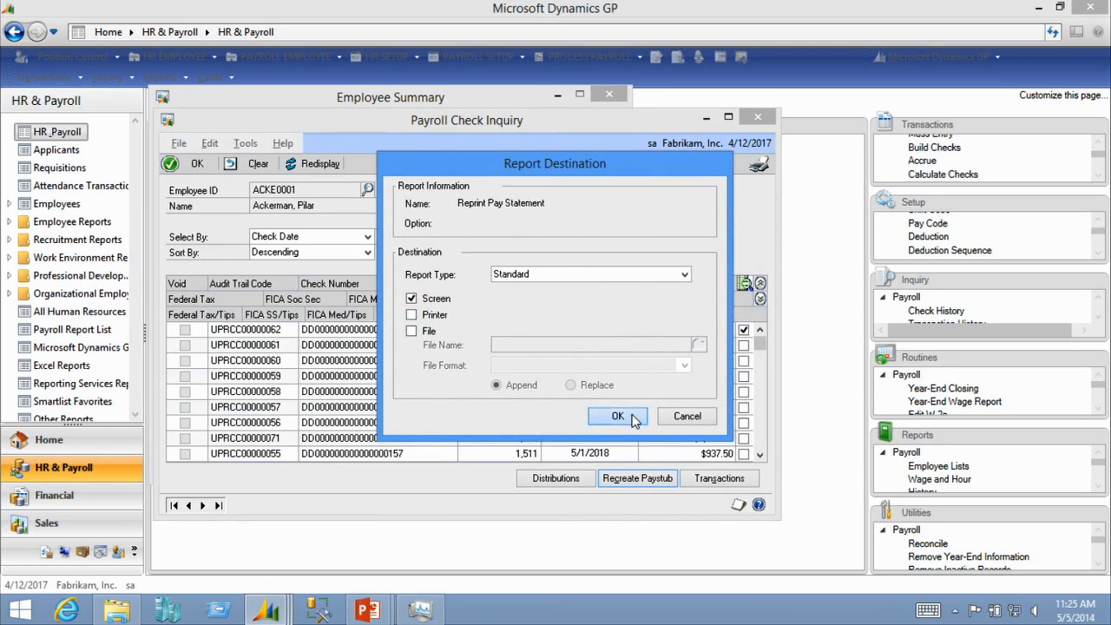
pyautogui.click(617, 415)
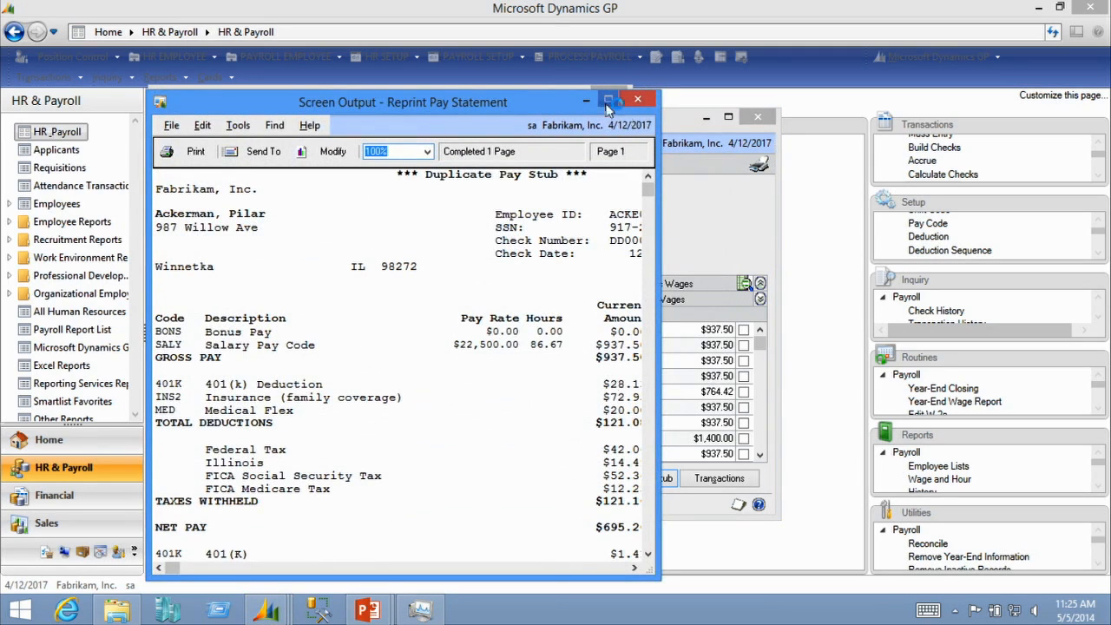
# Step: Enlarge the duplicate pay stub, examine its earnings, deductions, taxes, benefits and time off balances, and close the report
pyautogui.click(610, 99)
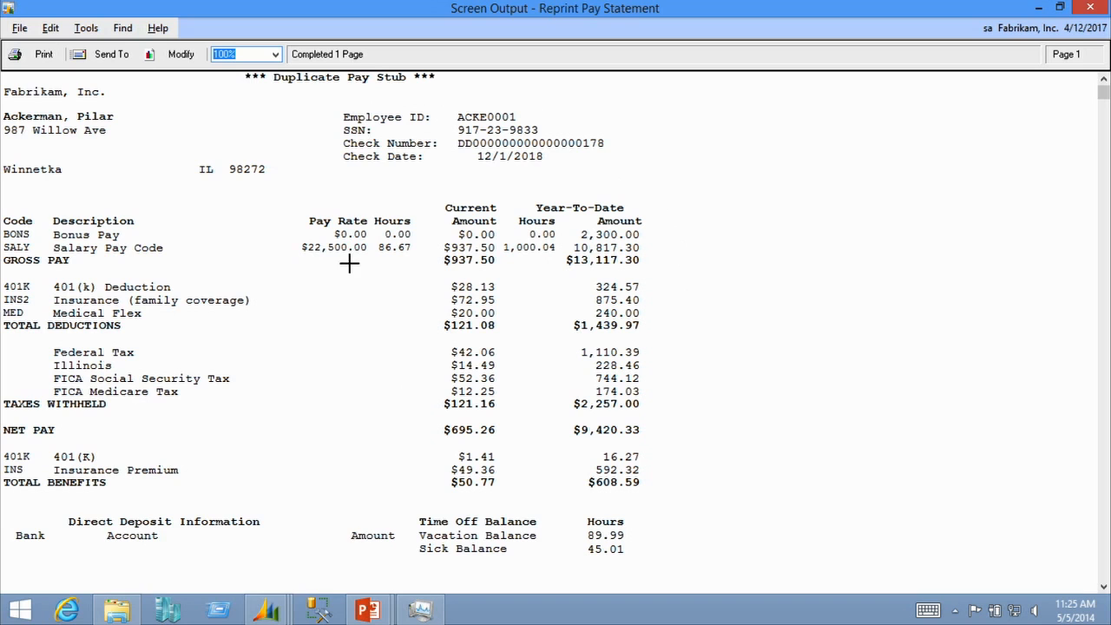
pyautogui.scroll(-3, 262, 442)
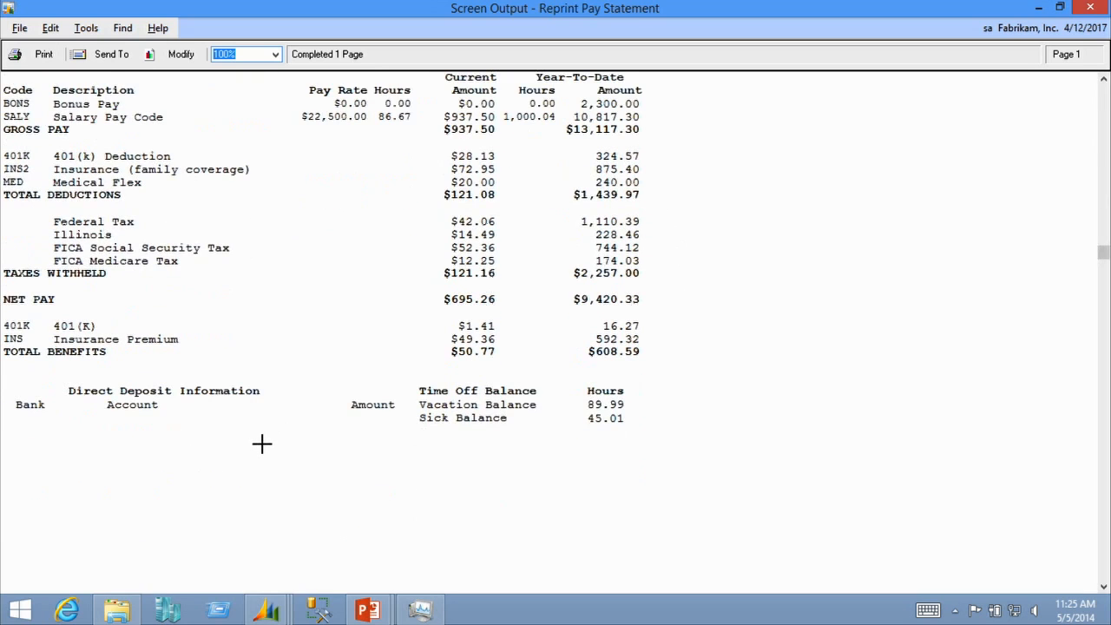
pyautogui.scroll(3, 262, 443)
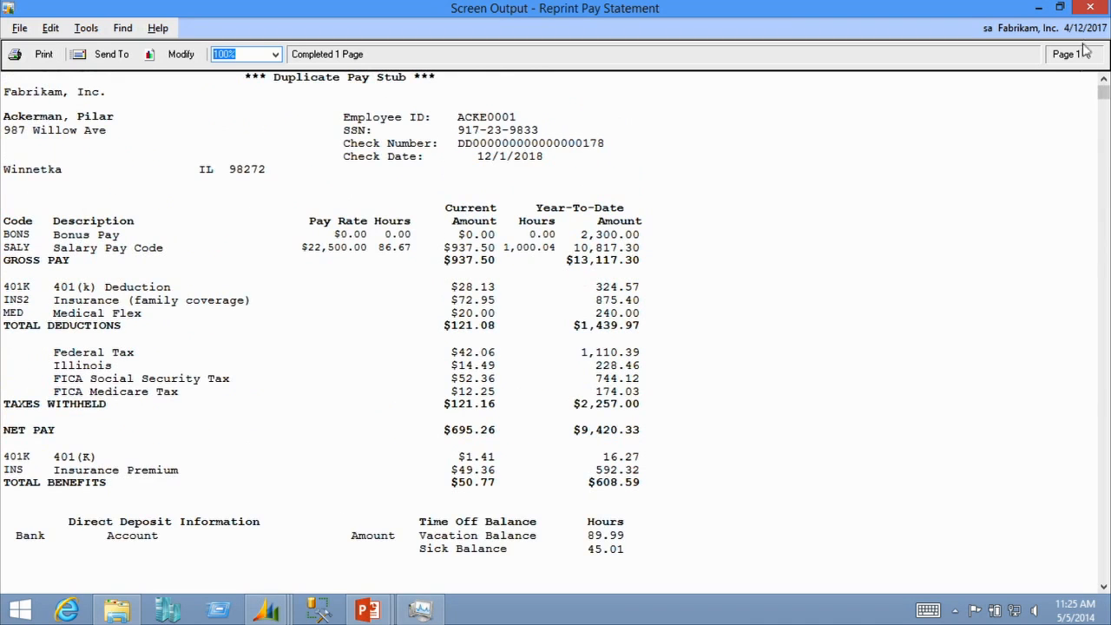
pyautogui.click(1091, 9)
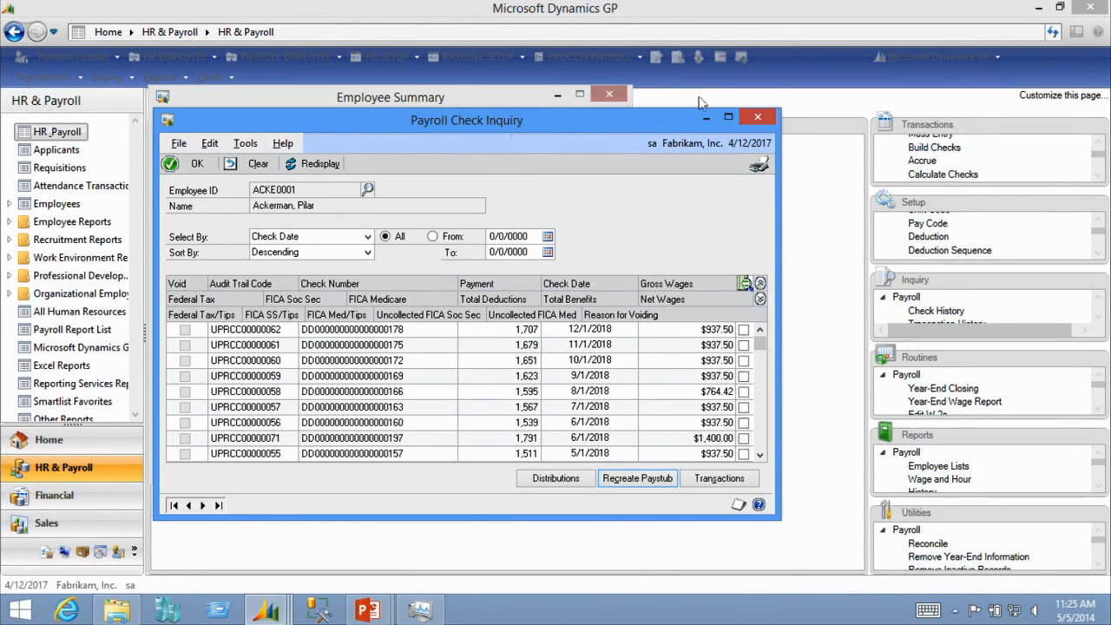
# Step: Leave the check inquiry and payroll summary, and start a post-dated pay rate for the same employee's HOUR pay code
pyautogui.click(759, 120)
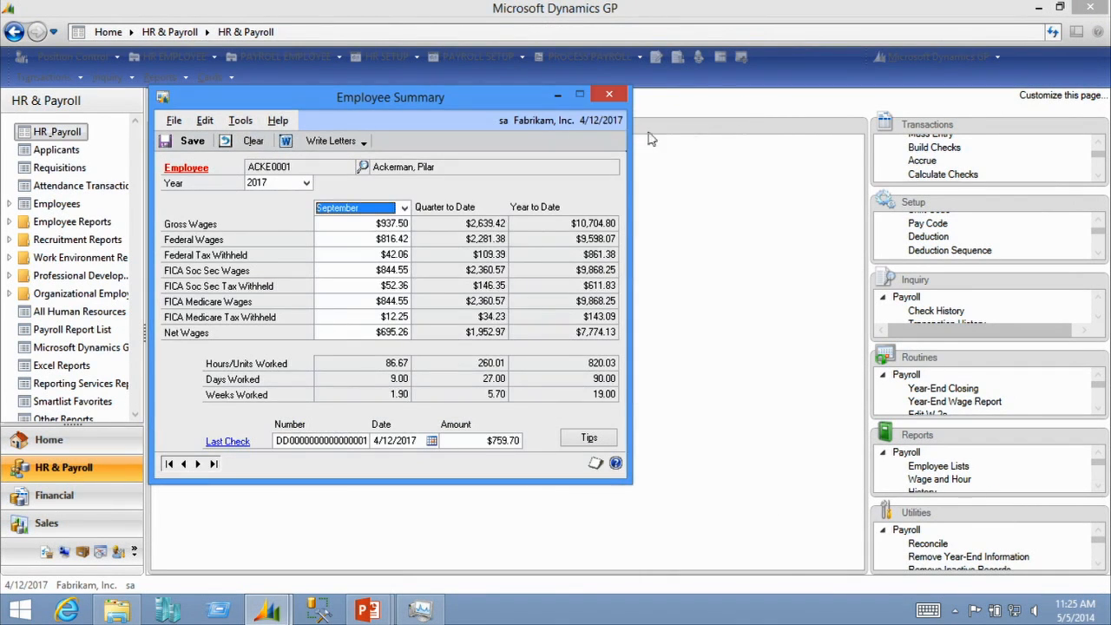
pyautogui.click(607, 96)
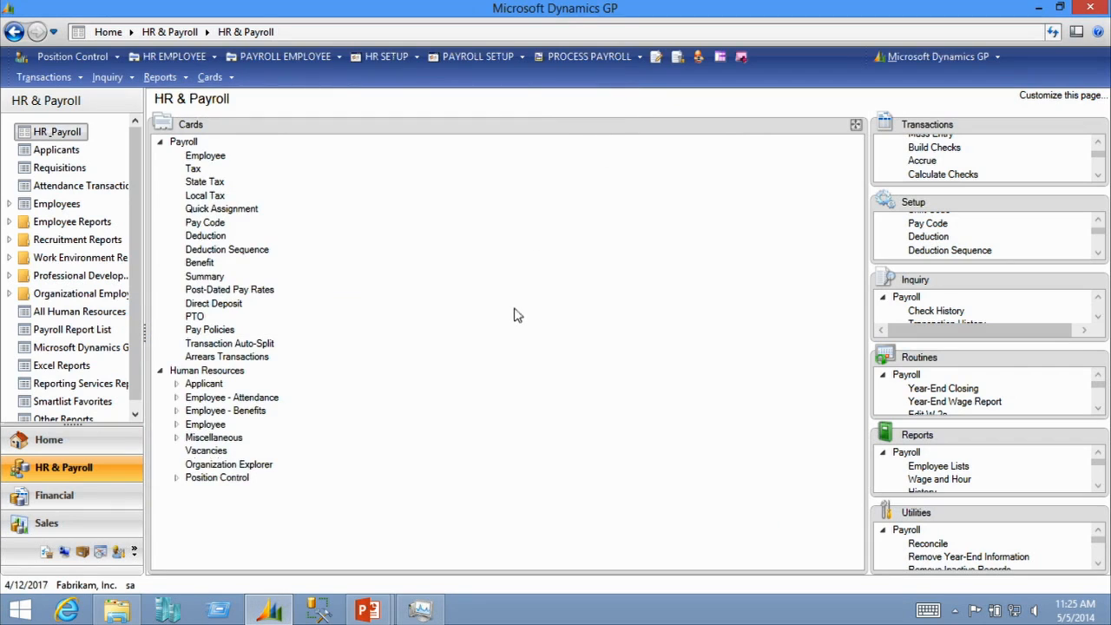
pyautogui.click(265, 293)
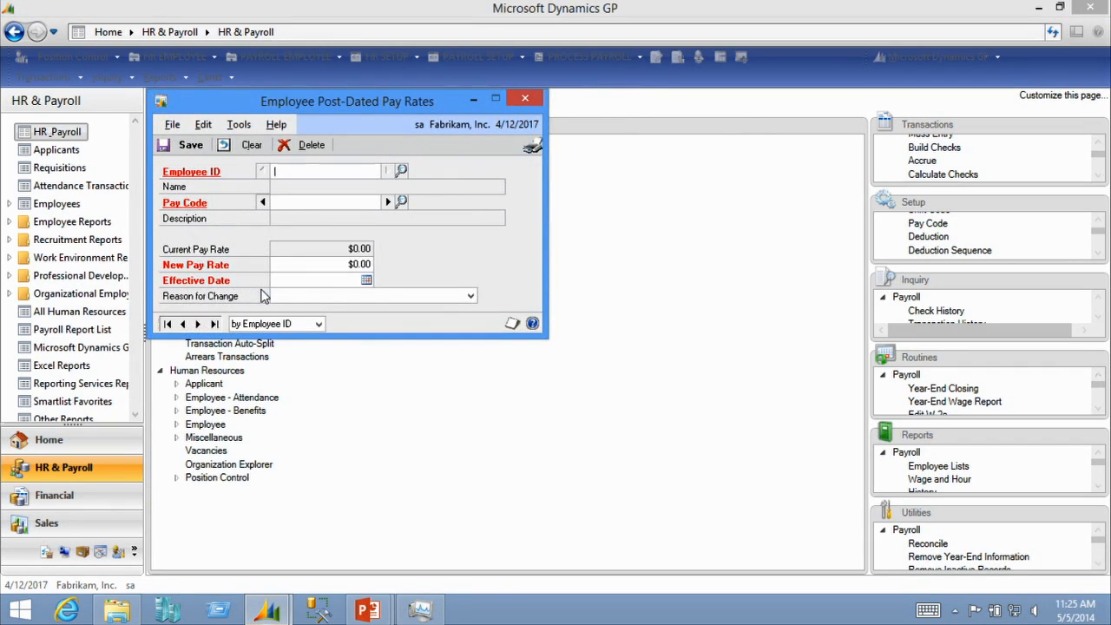
pyautogui.write('A')
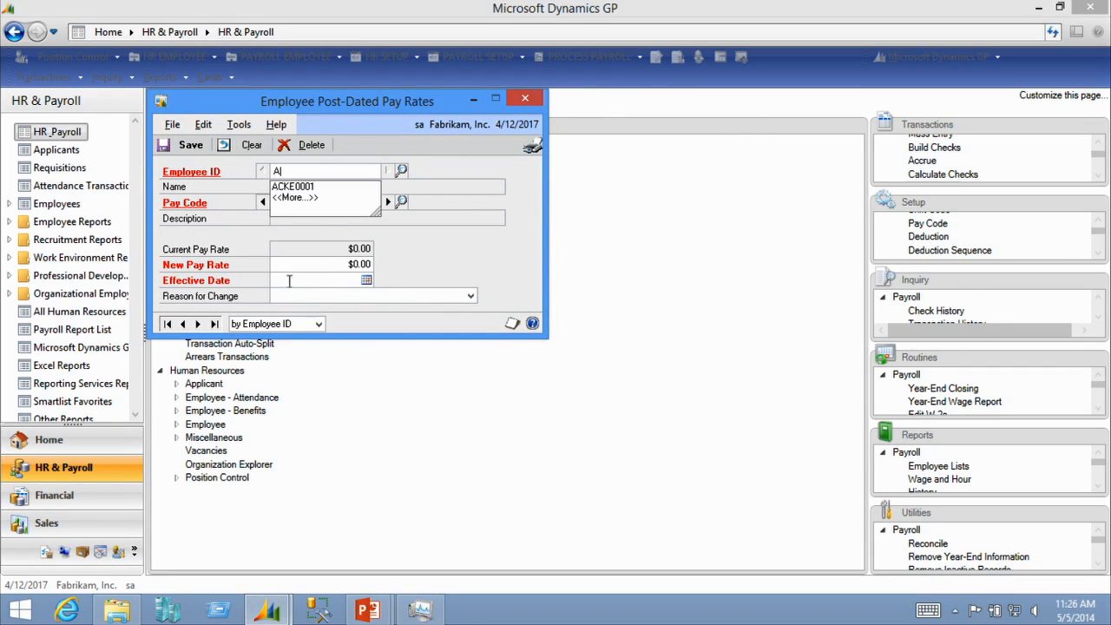
pyautogui.click(320, 186)
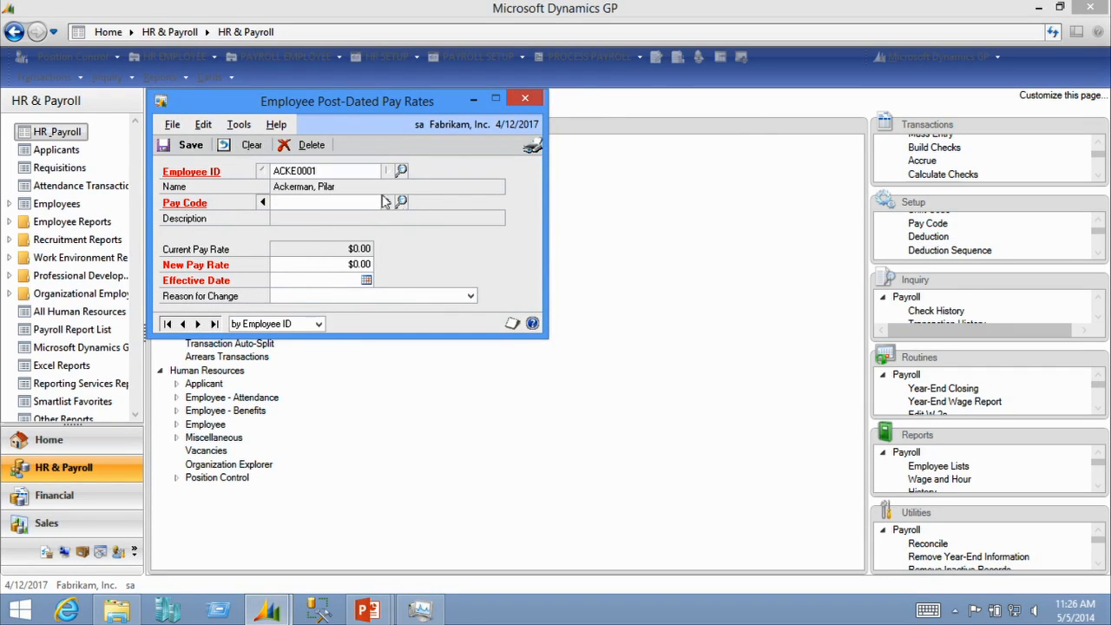
pyautogui.click(388, 201)
pyautogui.click(401, 201)
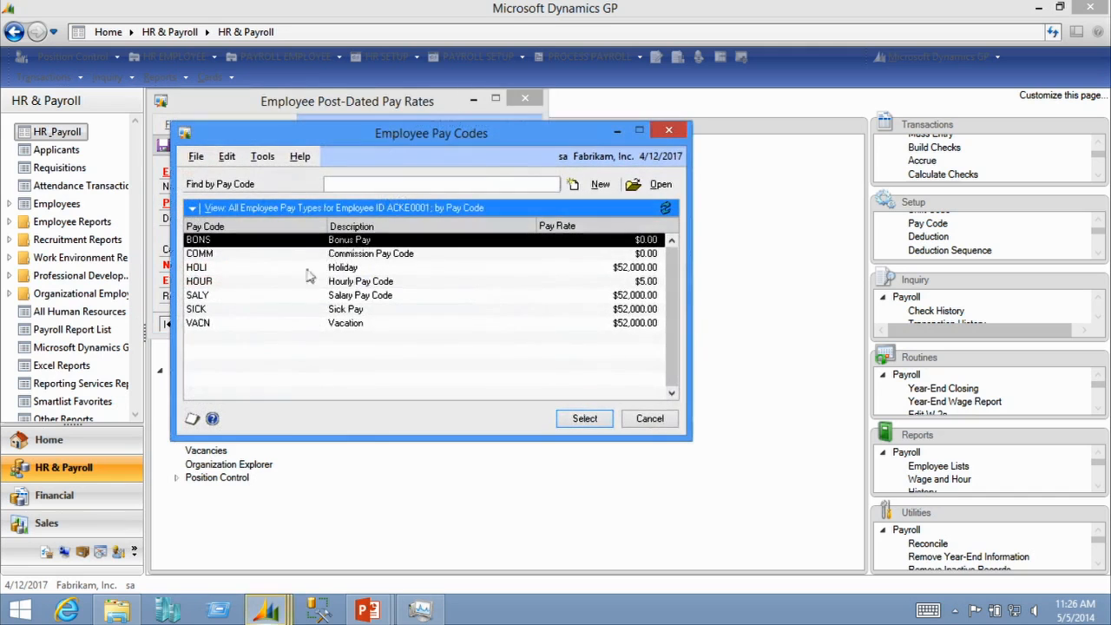
pyautogui.doubleClick(221, 280)
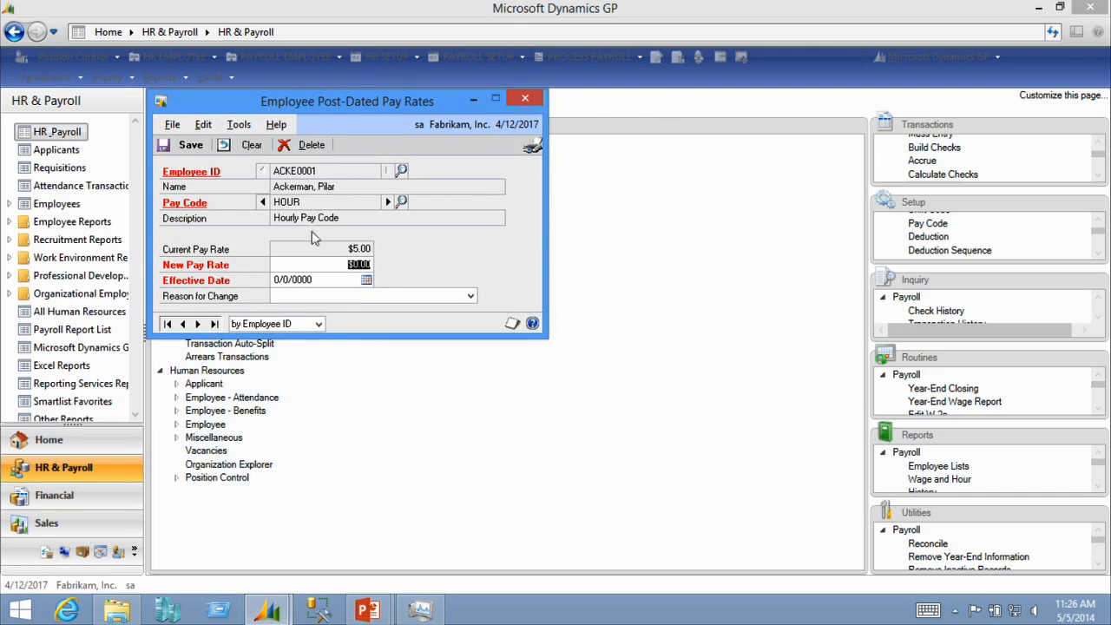
# Step: Set the new pay rate to $6.50 effective 1/1/2015 with reason Pay Step Increase, save the record and close the card
pyautogui.write('6.50')
pyautogui.press('Tab')
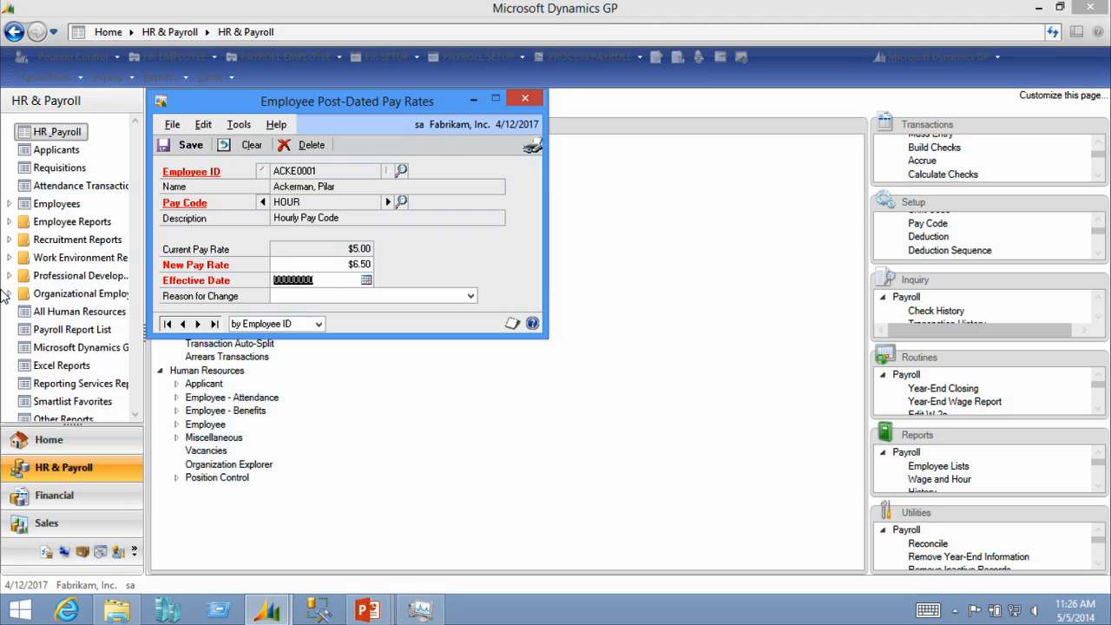
pyautogui.write('01012015')
pyautogui.press('Tab')
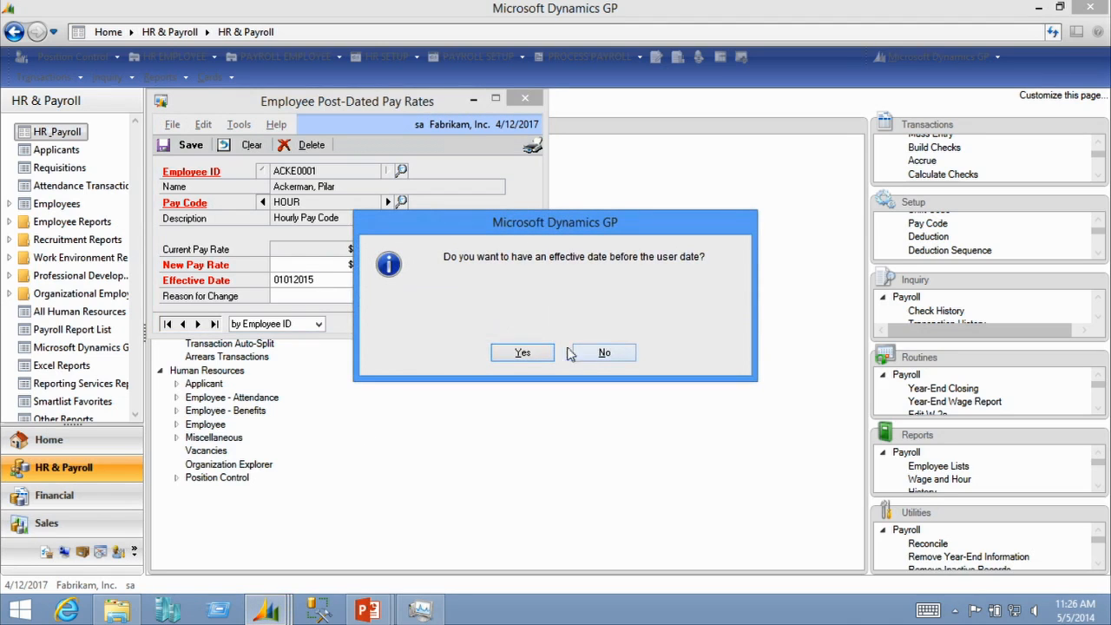
pyautogui.click(531, 355)
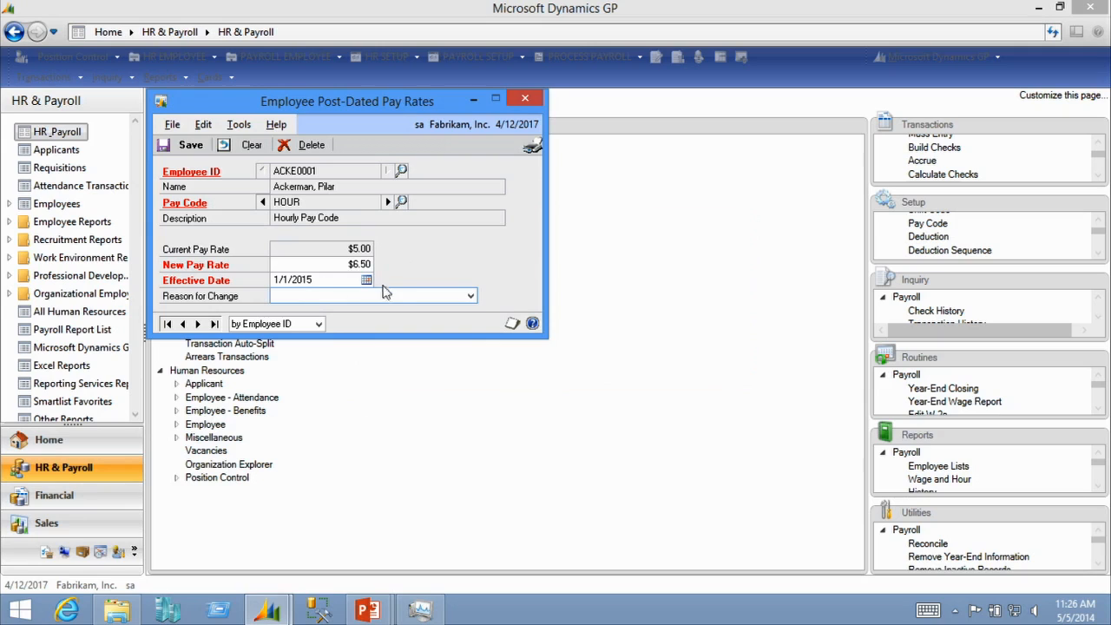
pyautogui.click(468, 296)
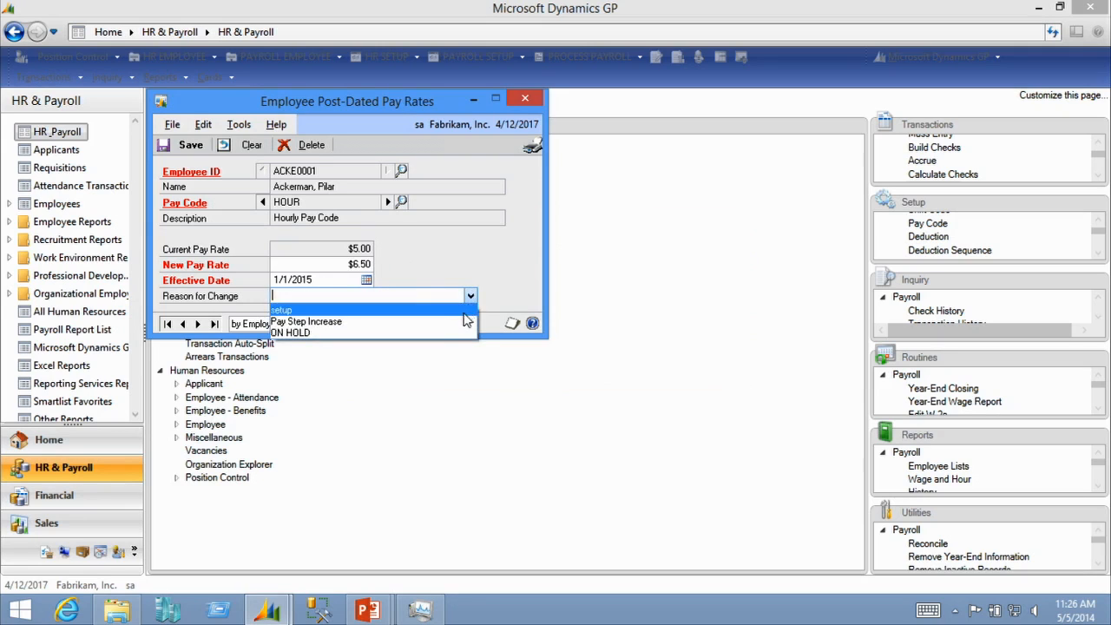
pyautogui.click(460, 323)
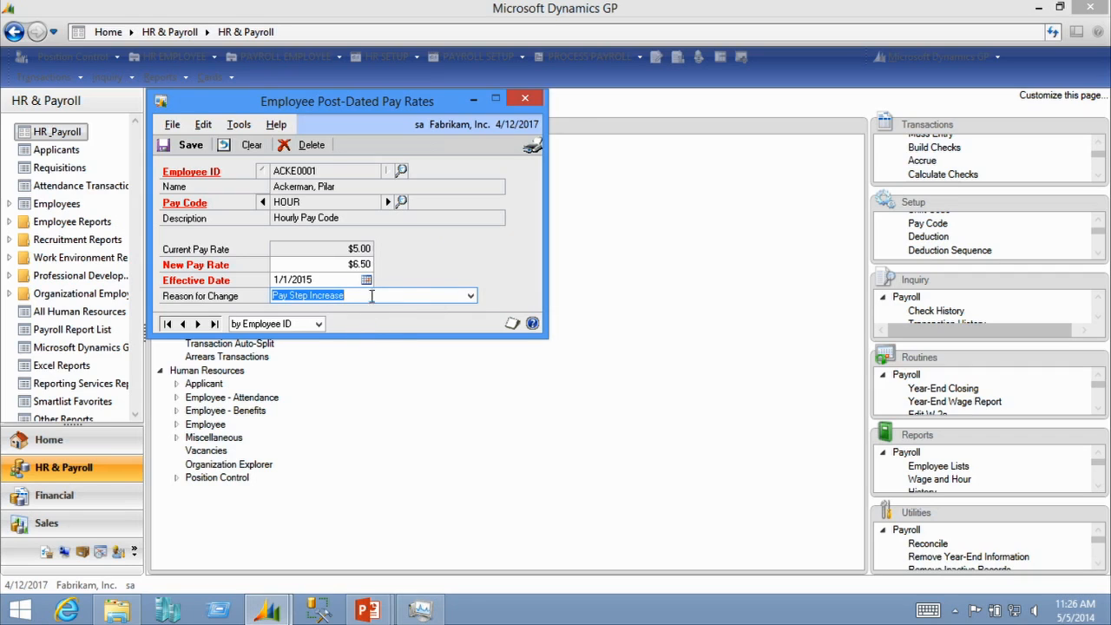
pyautogui.click(184, 145)
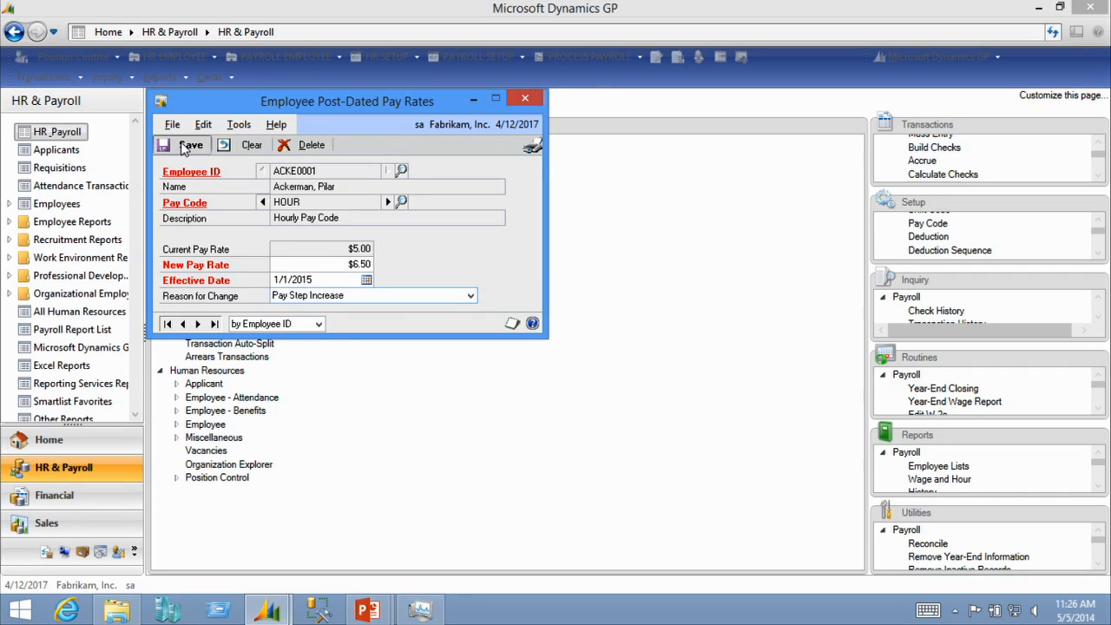
pyautogui.click(526, 100)
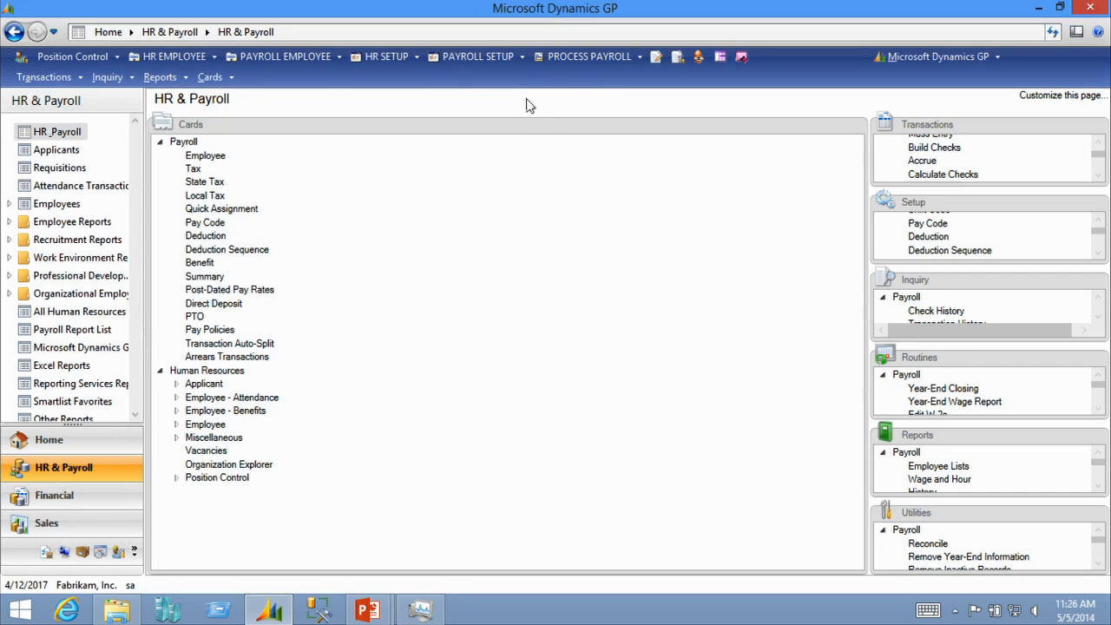
# Step: Open the same employee's direct deposit card, examine the bank account line and its status choices, and close the card
pyautogui.click(211, 305)
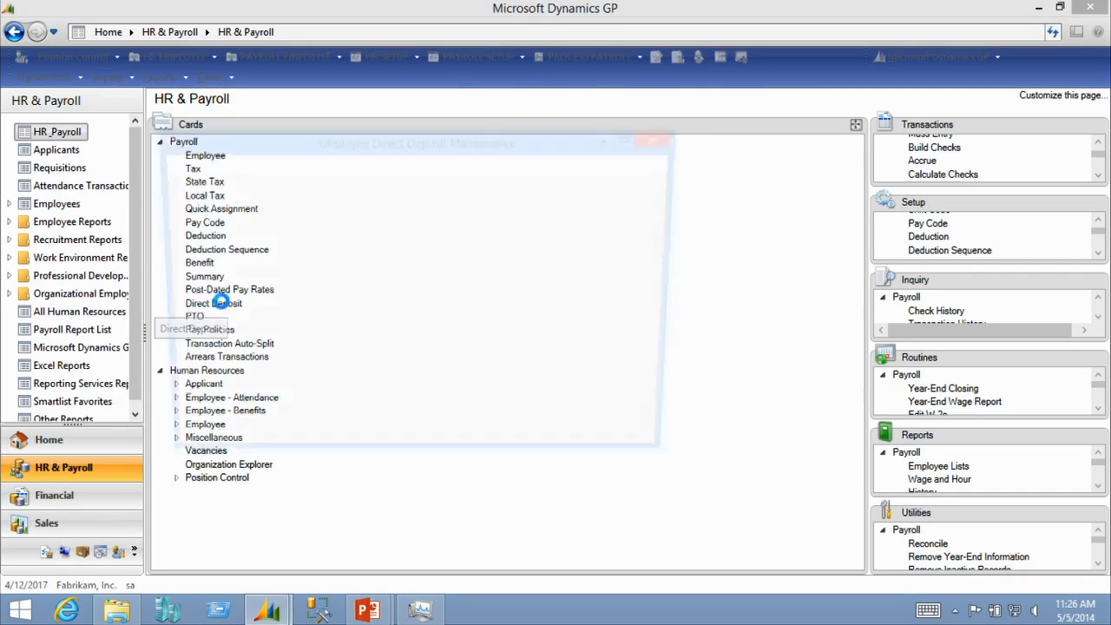
pyautogui.write('A')
pyautogui.click(318, 227)
pyautogui.press('Tab')
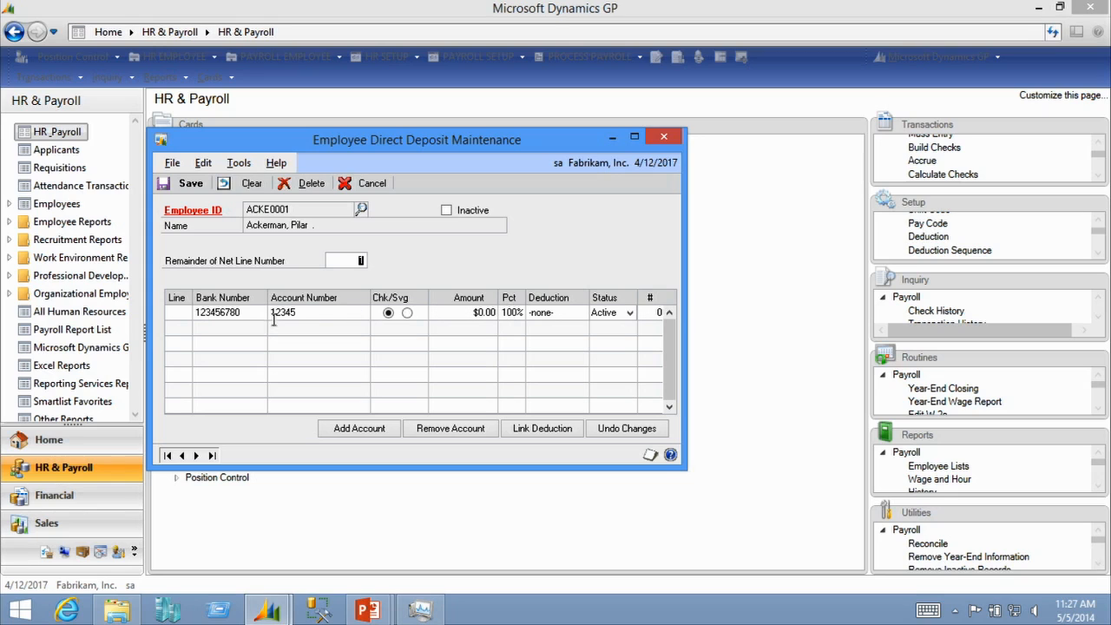
pyautogui.click(629, 313)
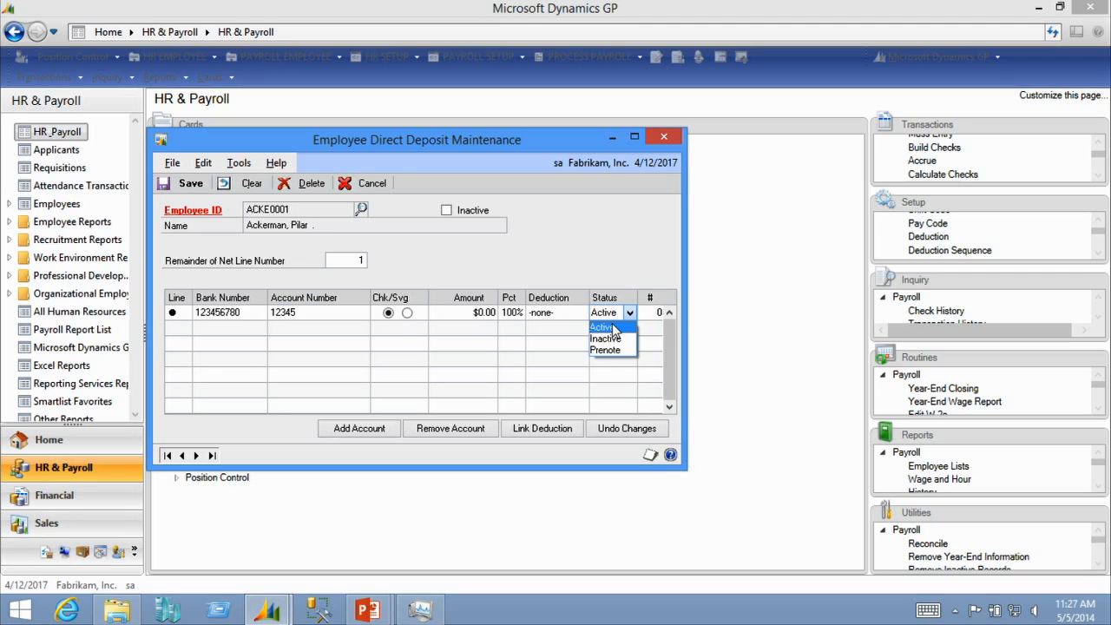
pyautogui.click(607, 327)
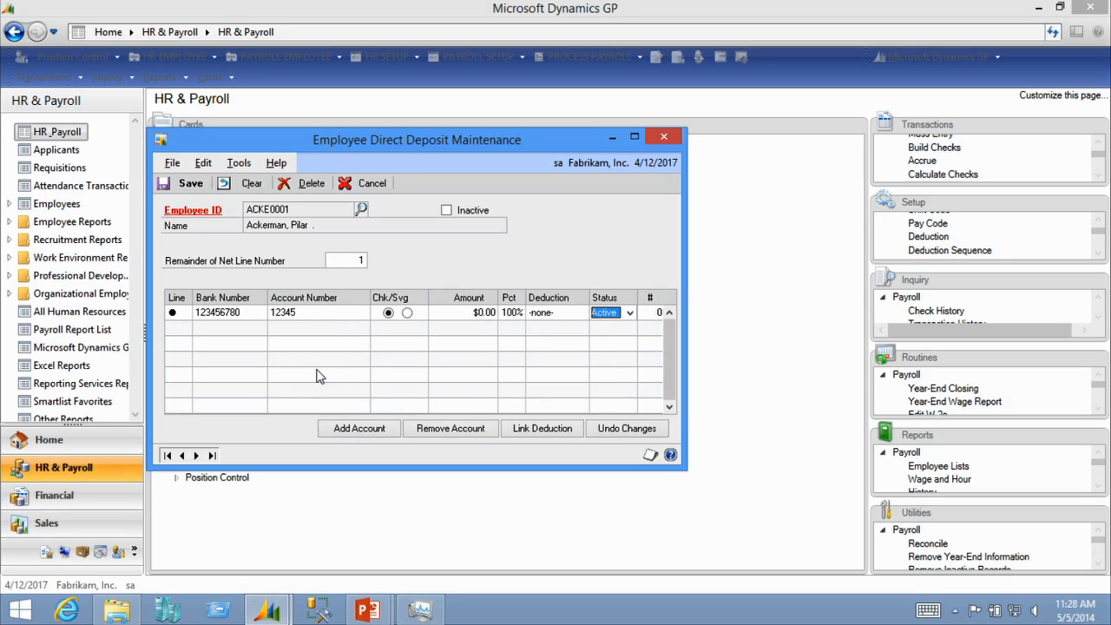
pyautogui.click(663, 137)
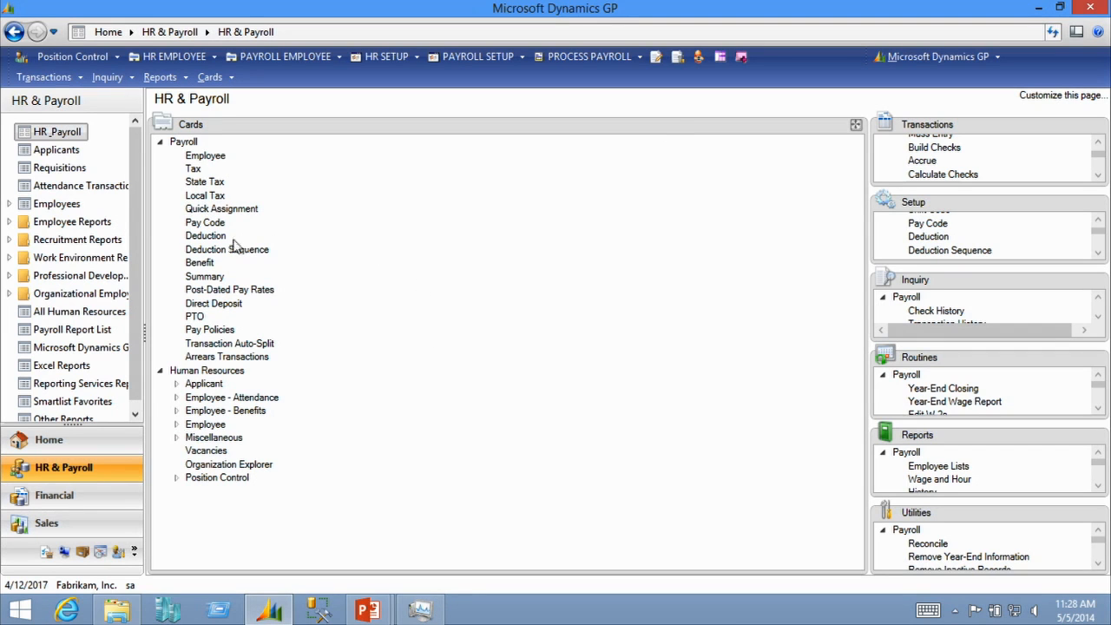
# Step: Open the same employee's 401K deduction and enable Allow Arrears and Mandatory Deductions
pyautogui.click(204, 236)
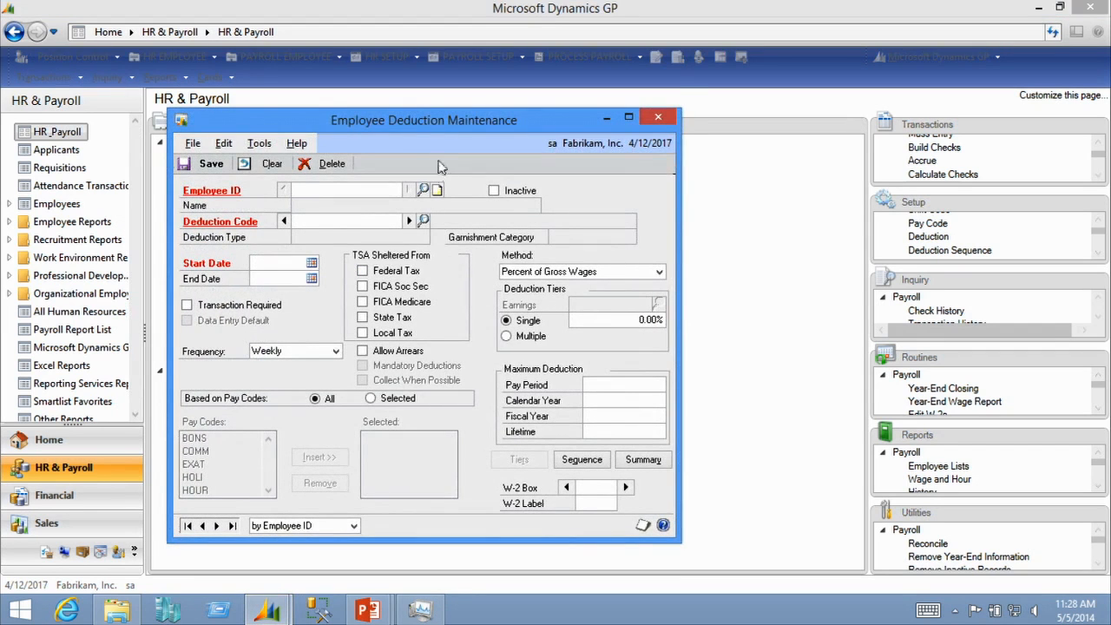
pyautogui.moveTo(445, 128); pyautogui.dragTo(442, 100)
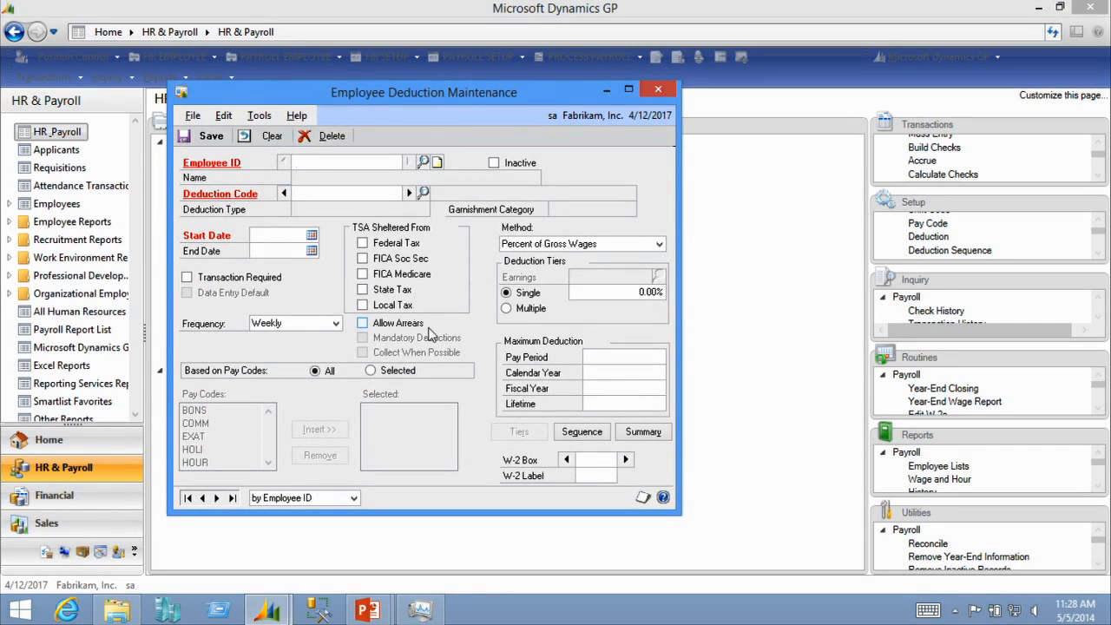
pyautogui.write('A')
pyautogui.click(312, 177)
pyautogui.click(408, 193)
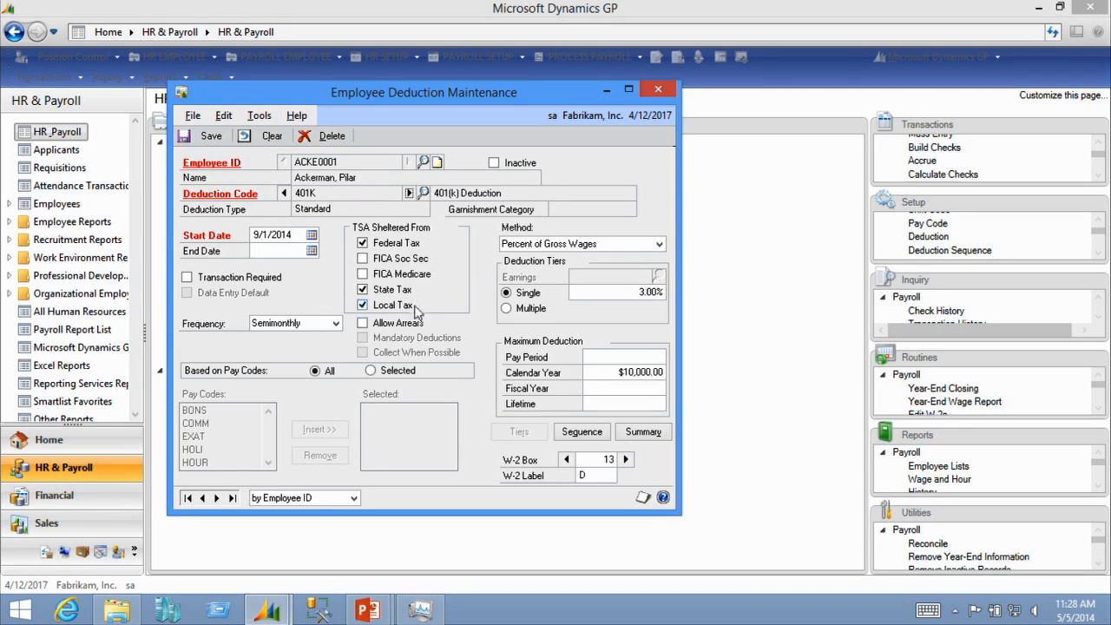
pyautogui.click(361, 323)
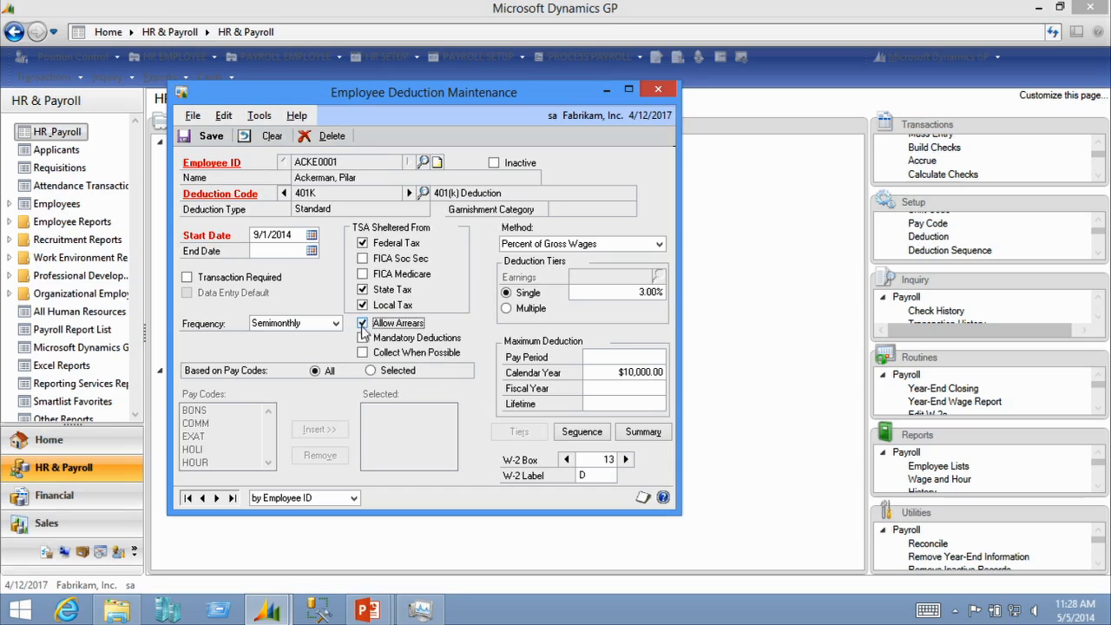
pyautogui.click(363, 338)
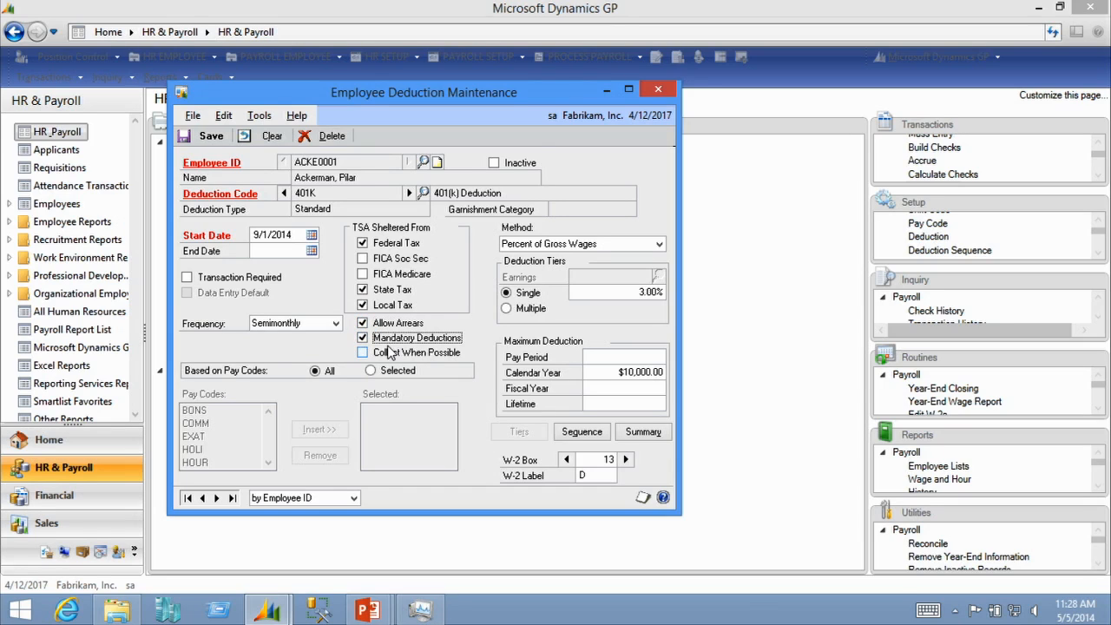
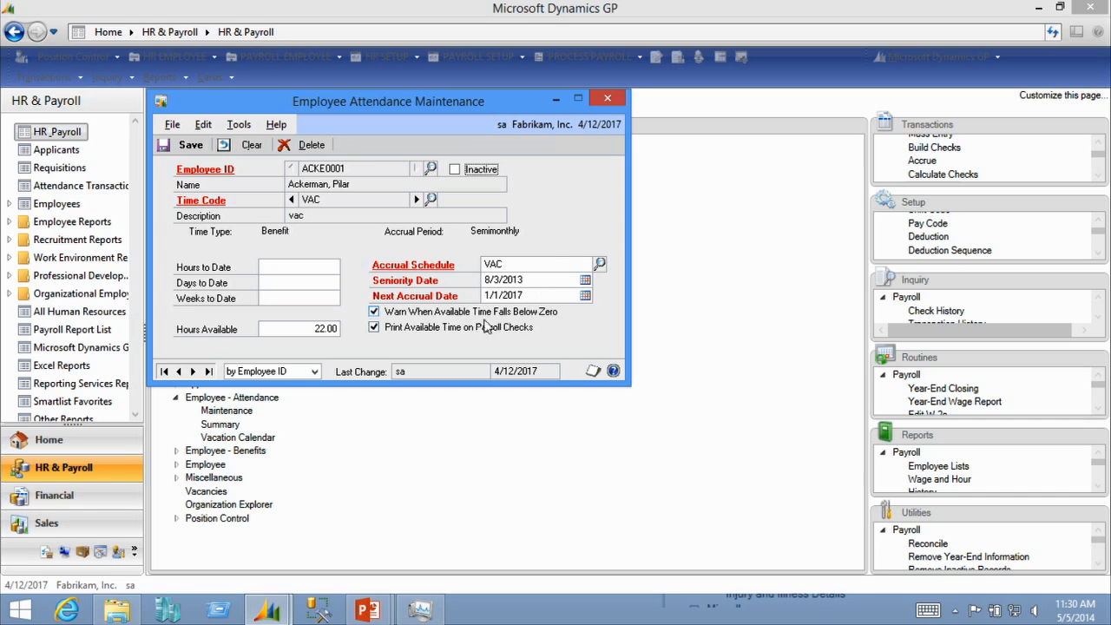
# Step: Examine the available hours on the employee's VAC and SICK attendance time codes and close the attendance maintenance card
pyautogui.click(295, 331)
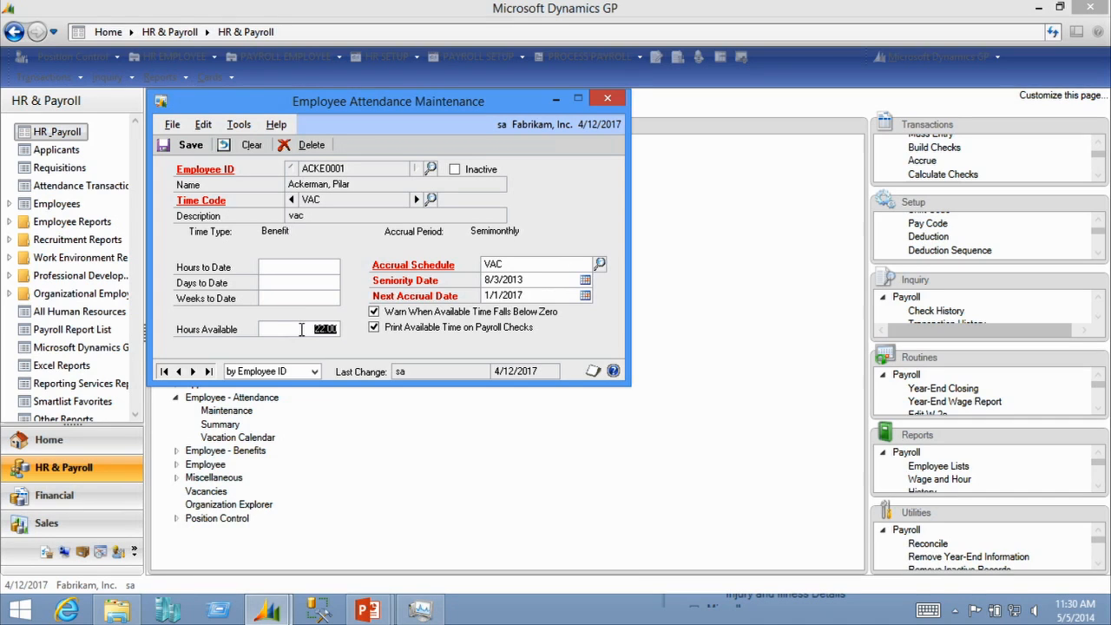
pyautogui.click(298, 323)
pyautogui.click(417, 200)
pyautogui.click(291, 200)
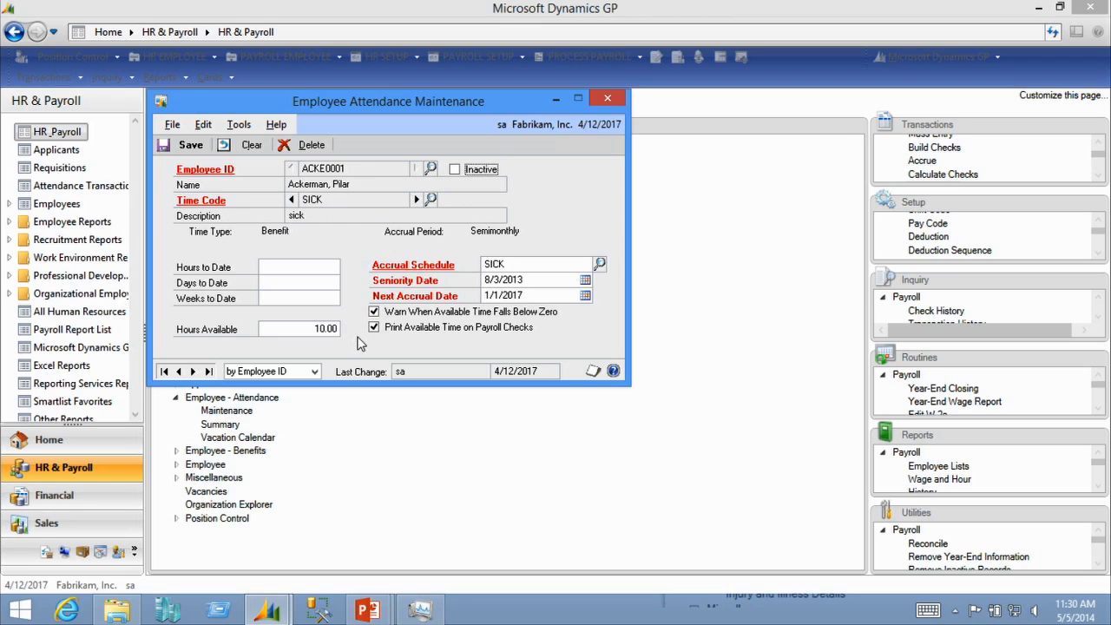
pyautogui.click(608, 97)
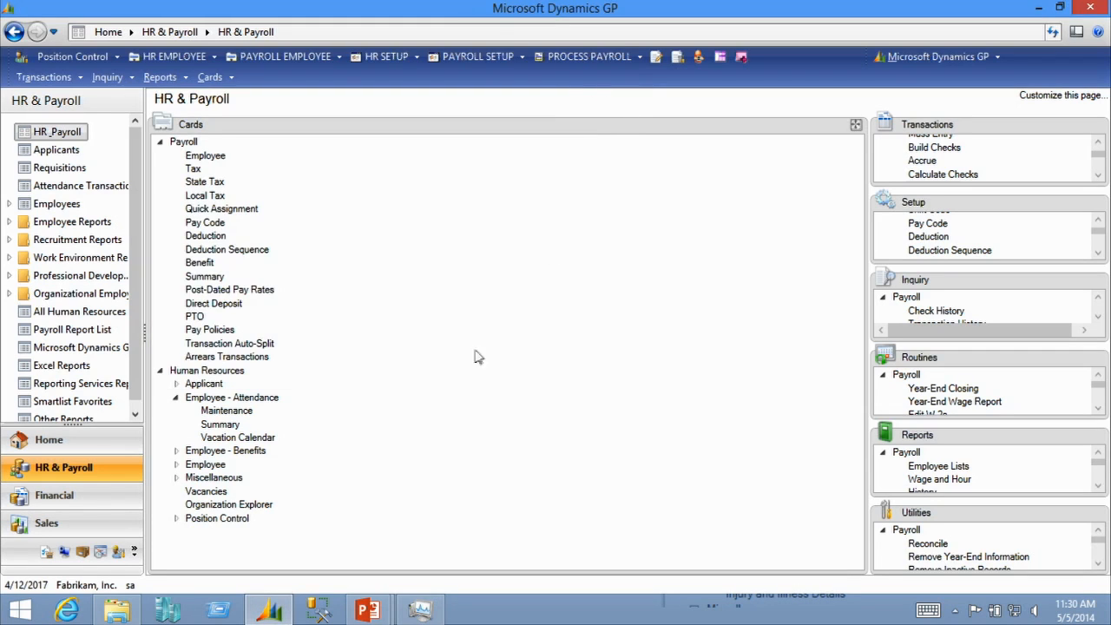
# Step: Open the same employee's attendance summary, review the available hours and yearly accruals, and close the summary
pyautogui.click(228, 426)
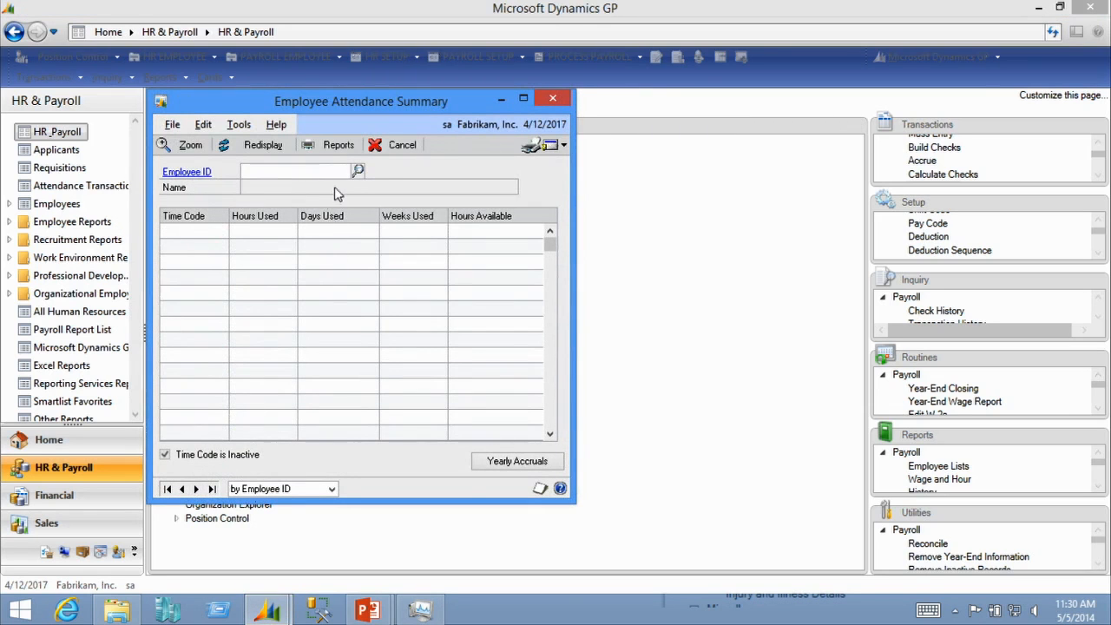
pyautogui.write('A')
pyautogui.press('Tab')
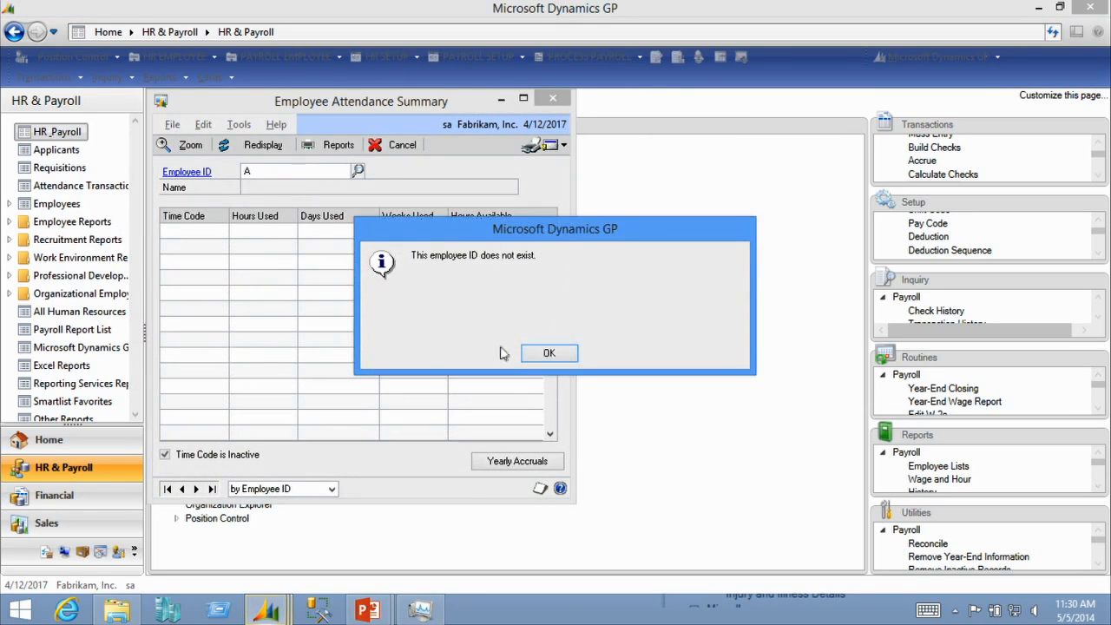
pyautogui.click(549, 354)
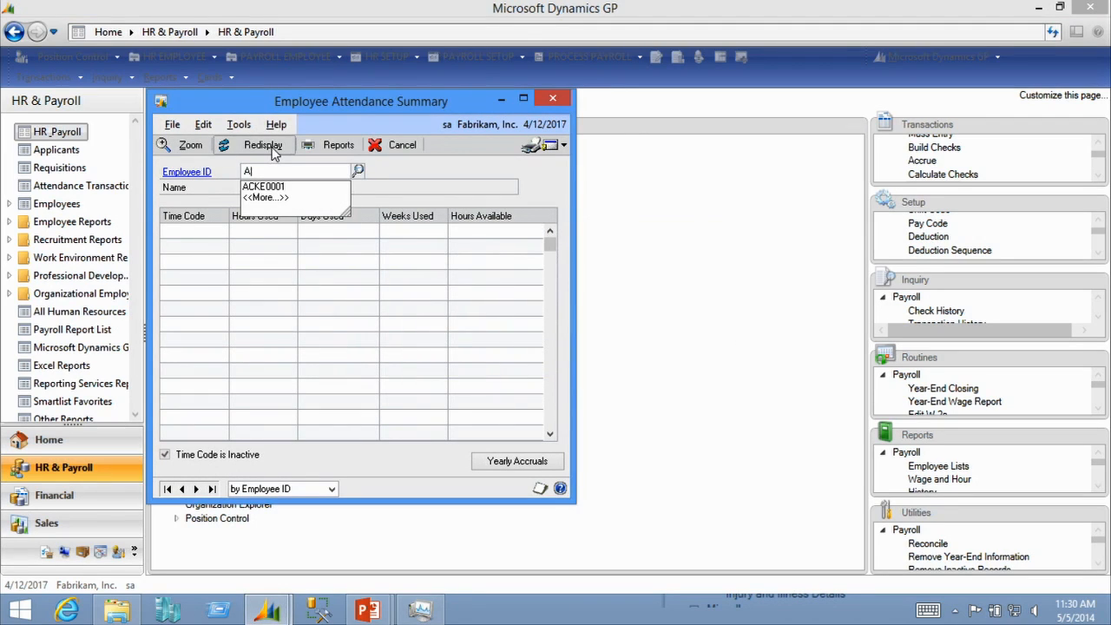
pyautogui.click(278, 185)
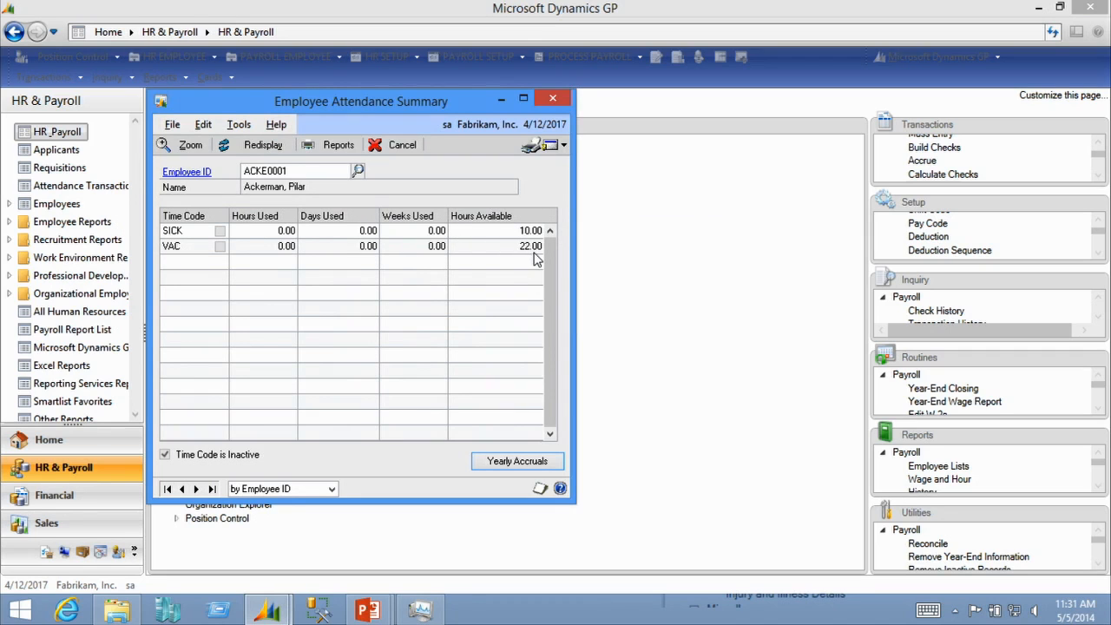
pyautogui.click(523, 462)
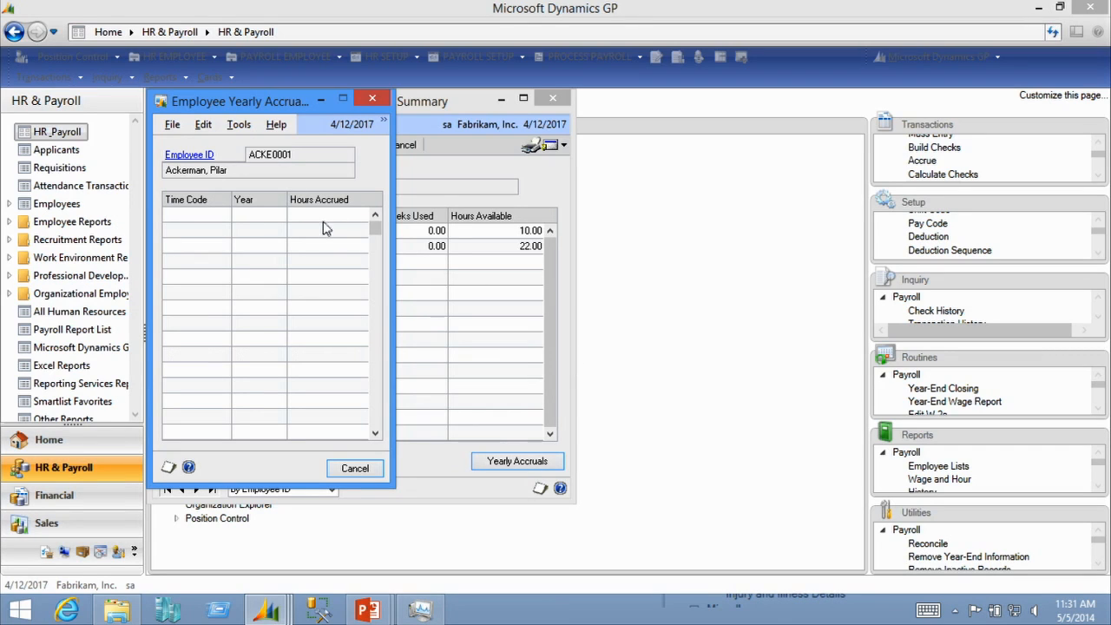
pyautogui.click(355, 468)
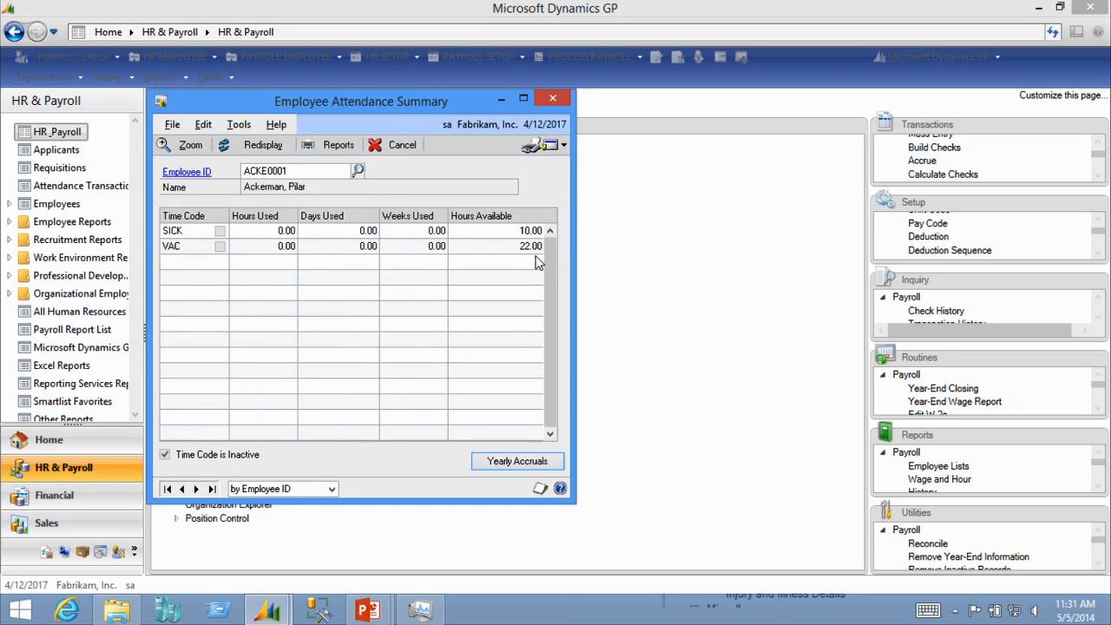
pyautogui.click(553, 101)
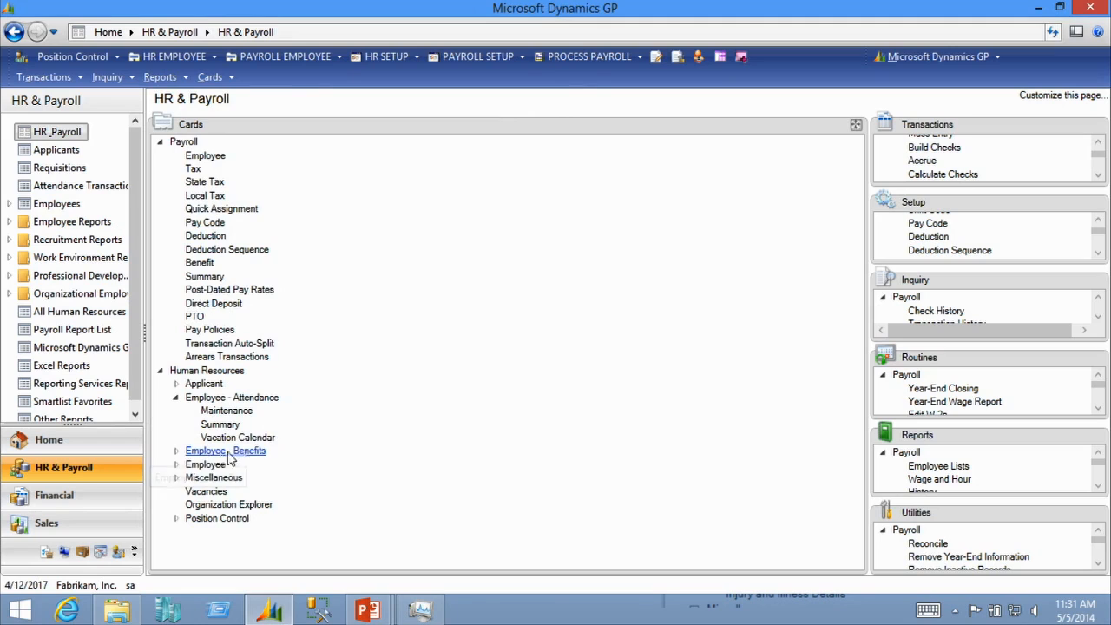
# Step: Open a health insurance enrollment for the same employee and select the FAMILY benefit
pyautogui.click(175, 450)
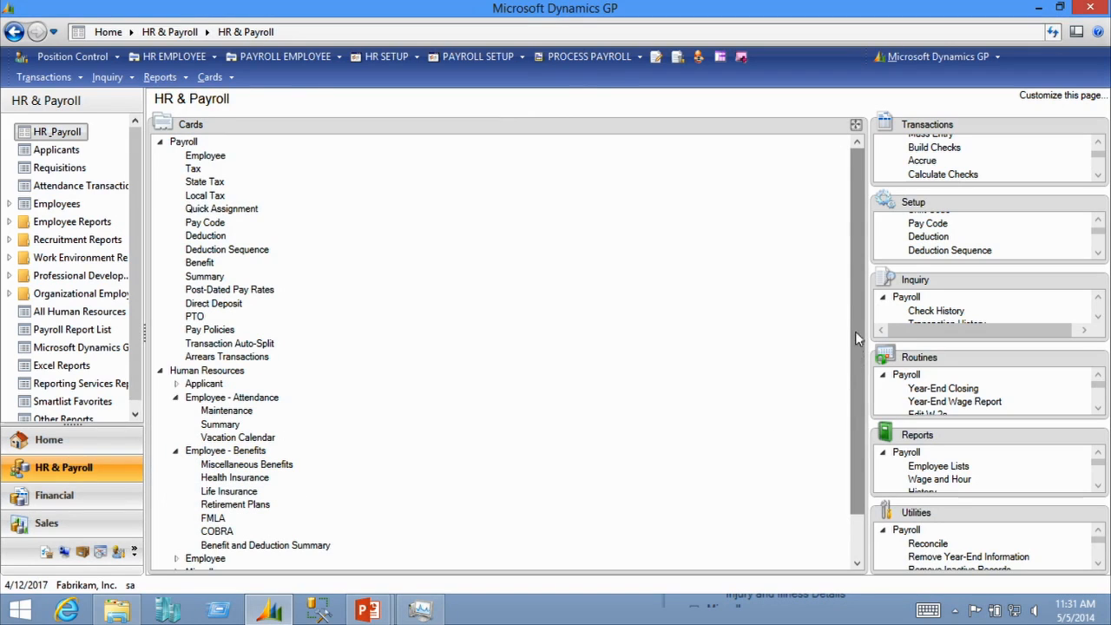
pyautogui.click(859, 564)
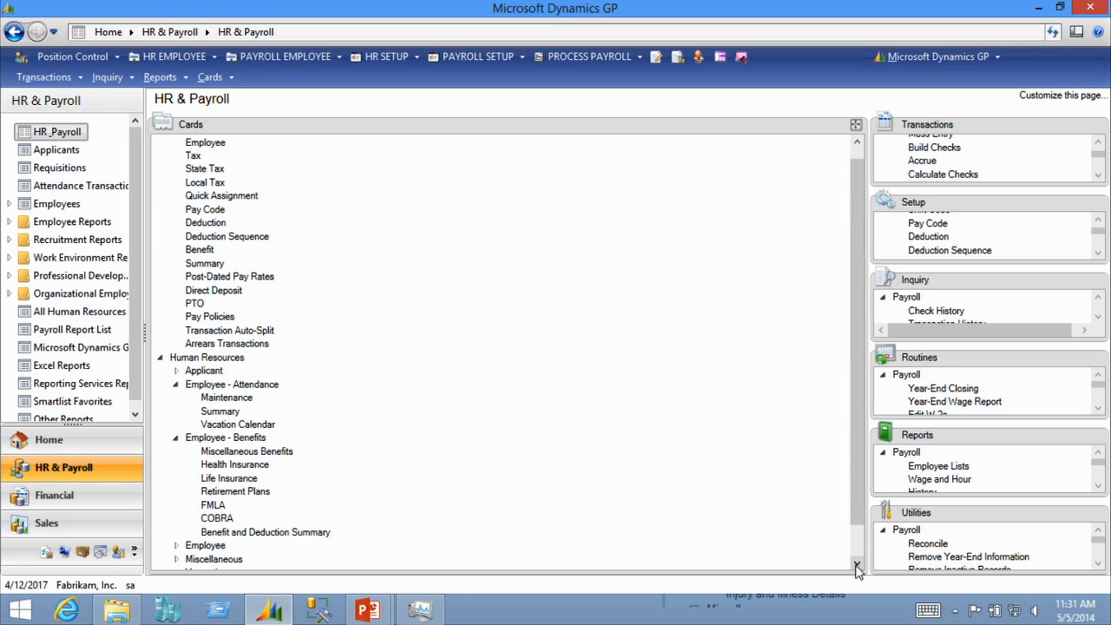
pyautogui.click(239, 466)
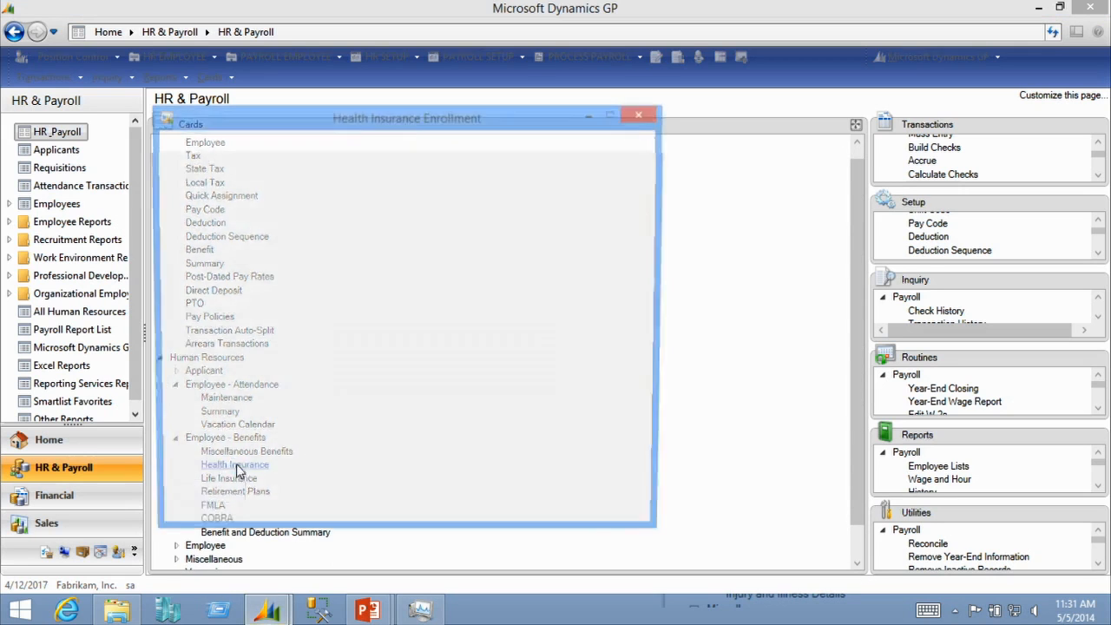
pyautogui.write('A')
pyautogui.click(310, 202)
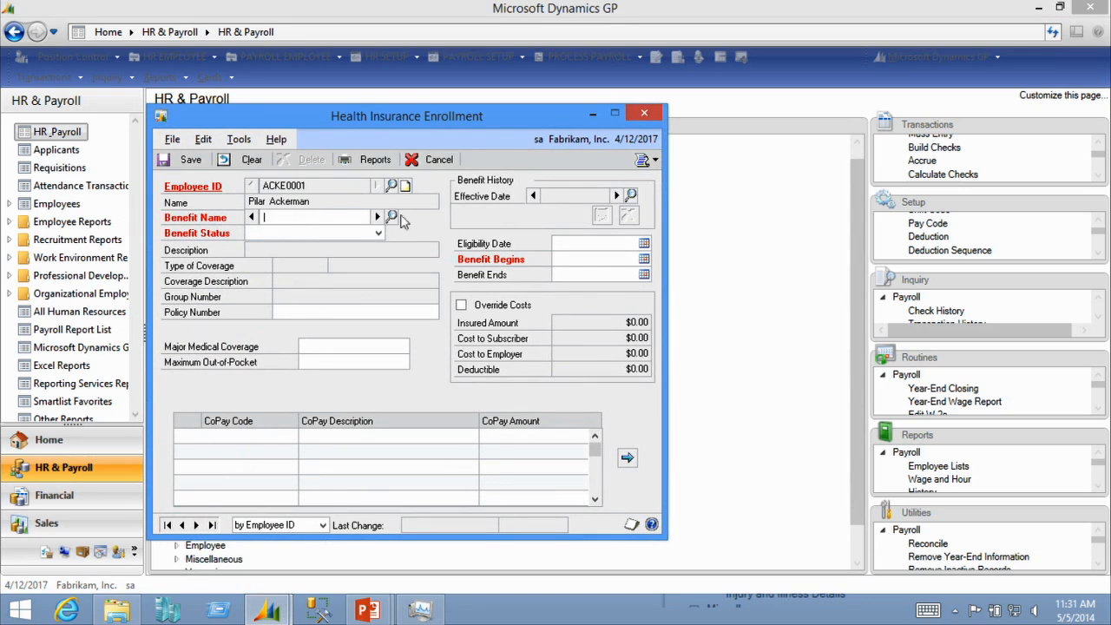
pyautogui.click(391, 216)
pyautogui.doubleClick(249, 172)
# Step: Review the benefit status choices for the FAMILY enrollment and set the status to Waived
pyautogui.click(347, 232)
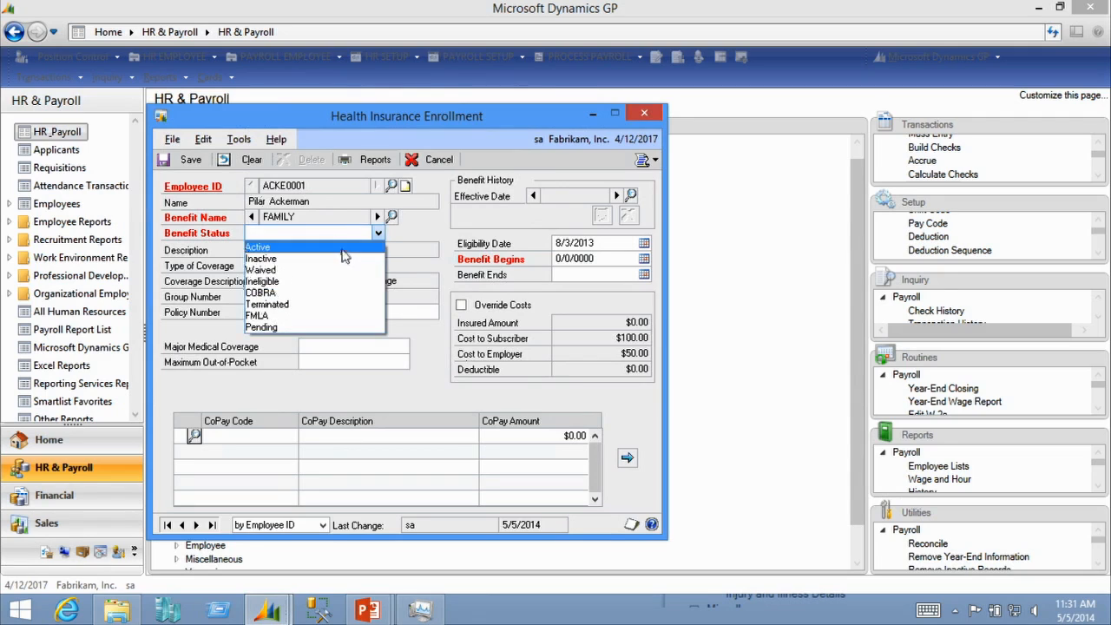
pyautogui.click(260, 240)
pyautogui.click(272, 235)
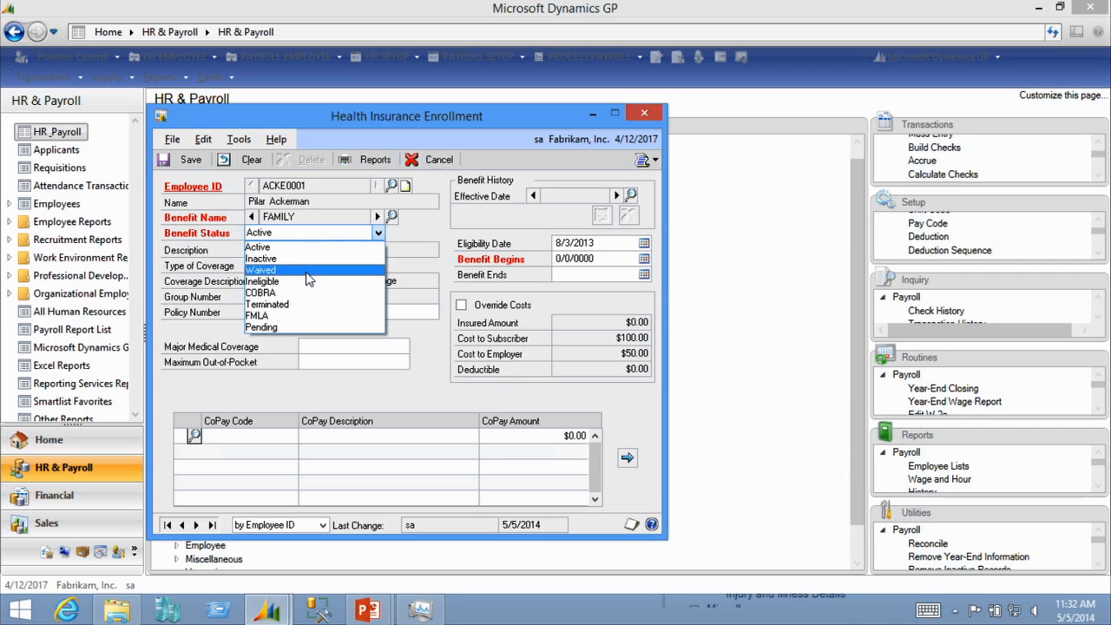
pyautogui.click(295, 270)
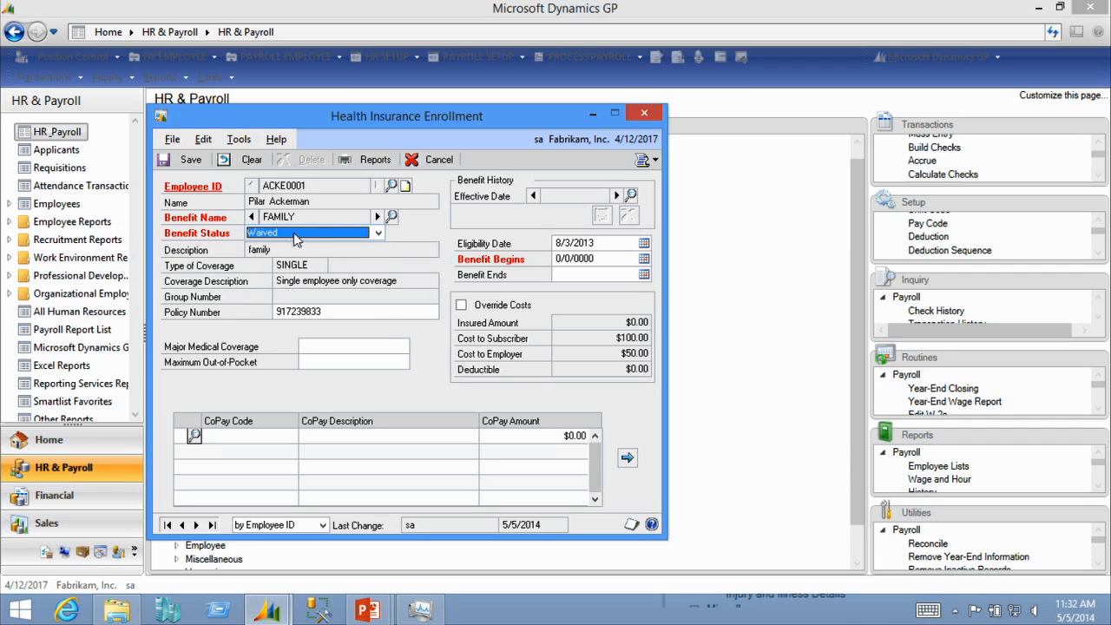
pyautogui.click(294, 239)
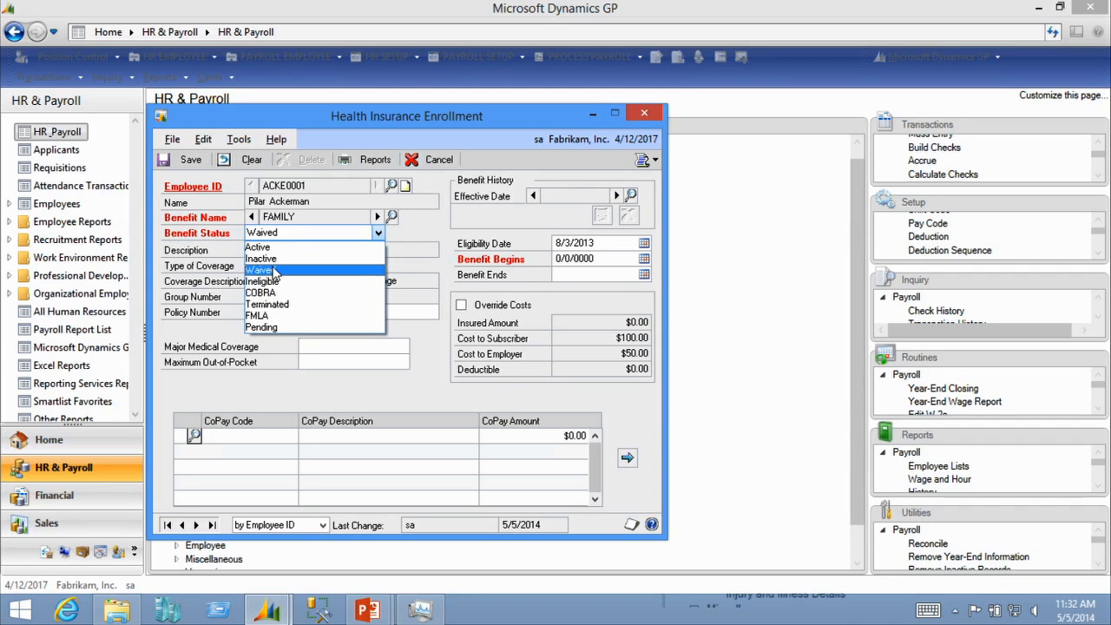
pyautogui.click(276, 270)
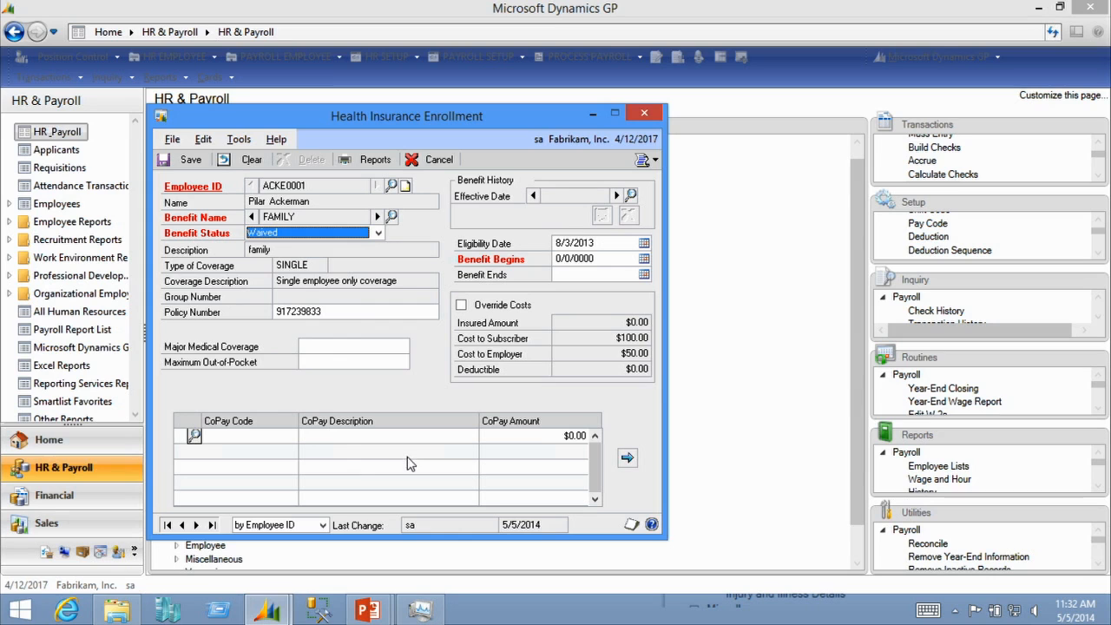
# Step: Try to save the enrollment, dismiss the required-fields notice, and set the Benefit Begins date to 9/1/2014
pyautogui.click(184, 161)
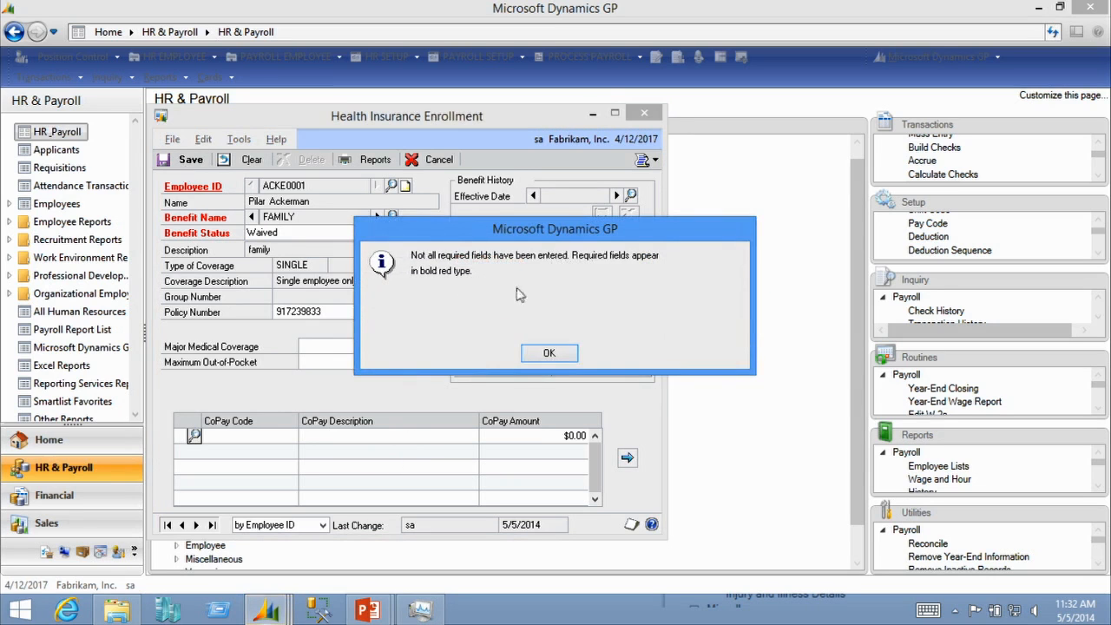
pyautogui.click(565, 358)
pyautogui.click(628, 258)
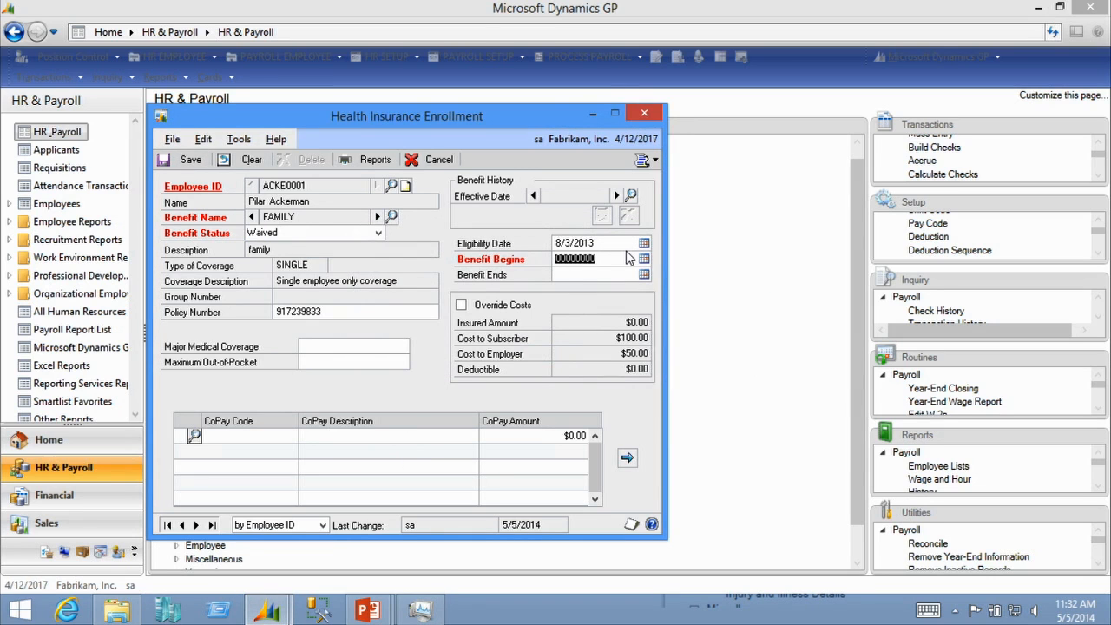
pyautogui.write('09012014')
pyautogui.press('Tab')
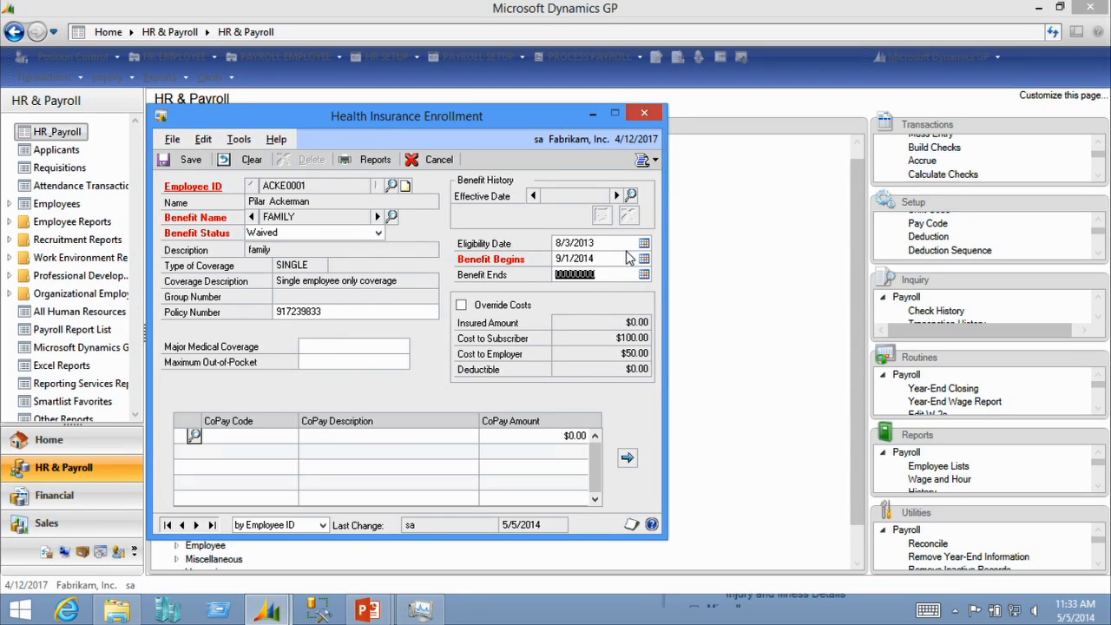
# Step: Save the health insurance enrollment, posting the eligibility date to the To Do list and using the Deduction Setup defaults
pyautogui.click(186, 160)
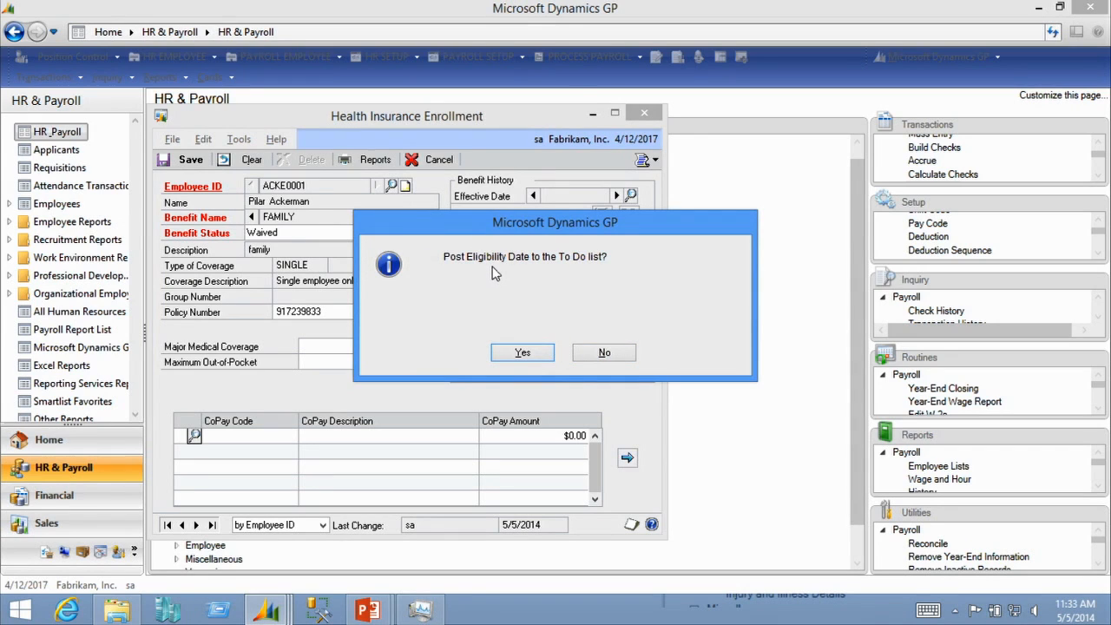
pyautogui.click(523, 353)
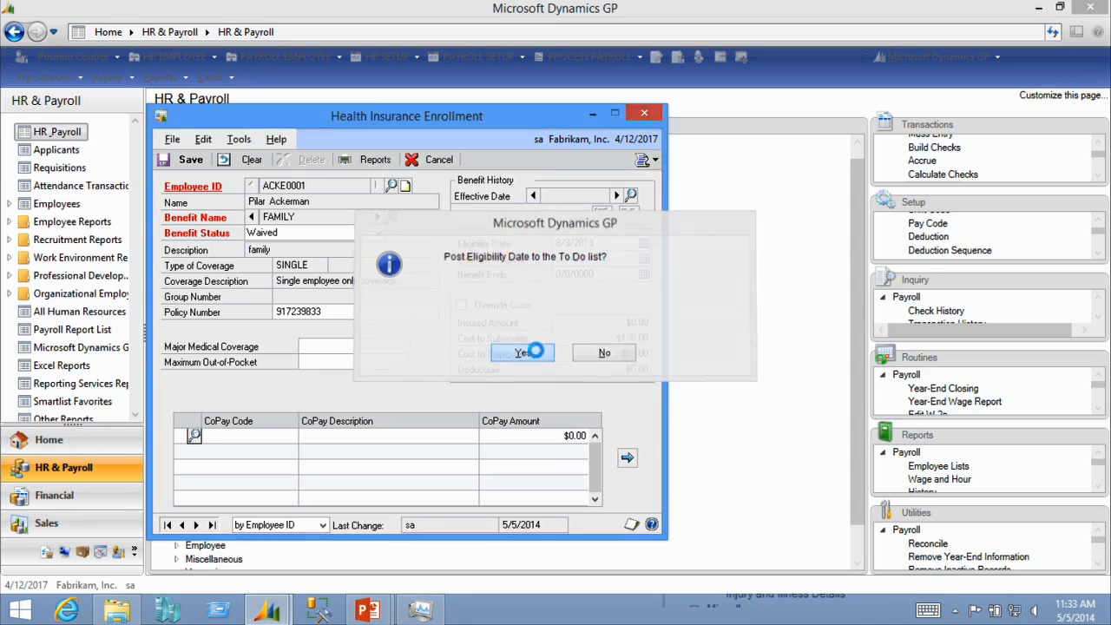
pyautogui.click(531, 353)
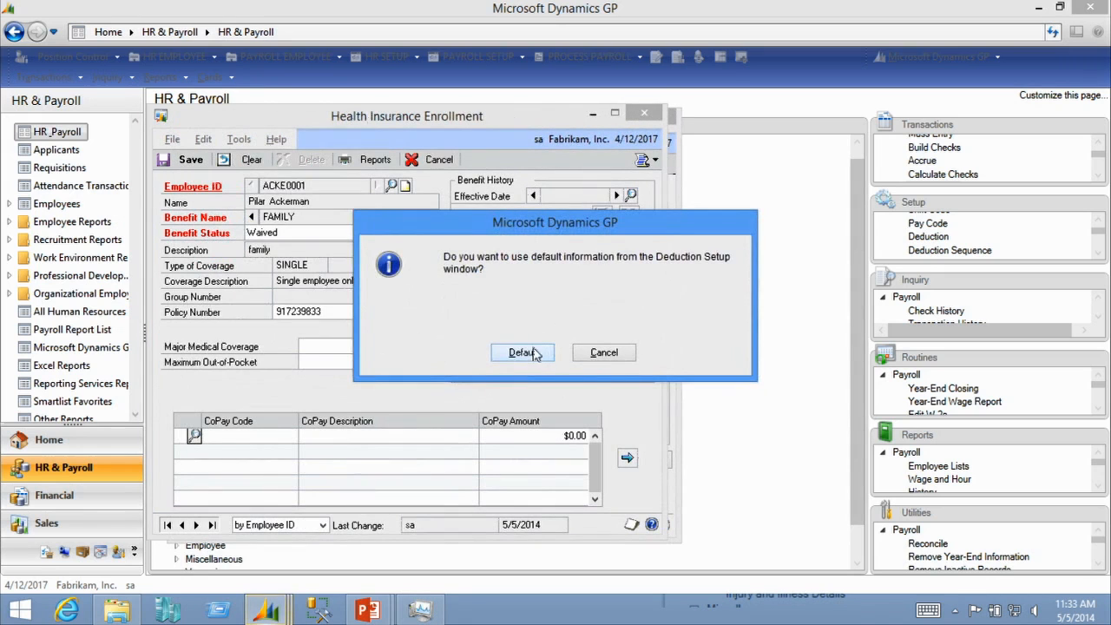
pyautogui.click(531, 352)
pyautogui.click(545, 353)
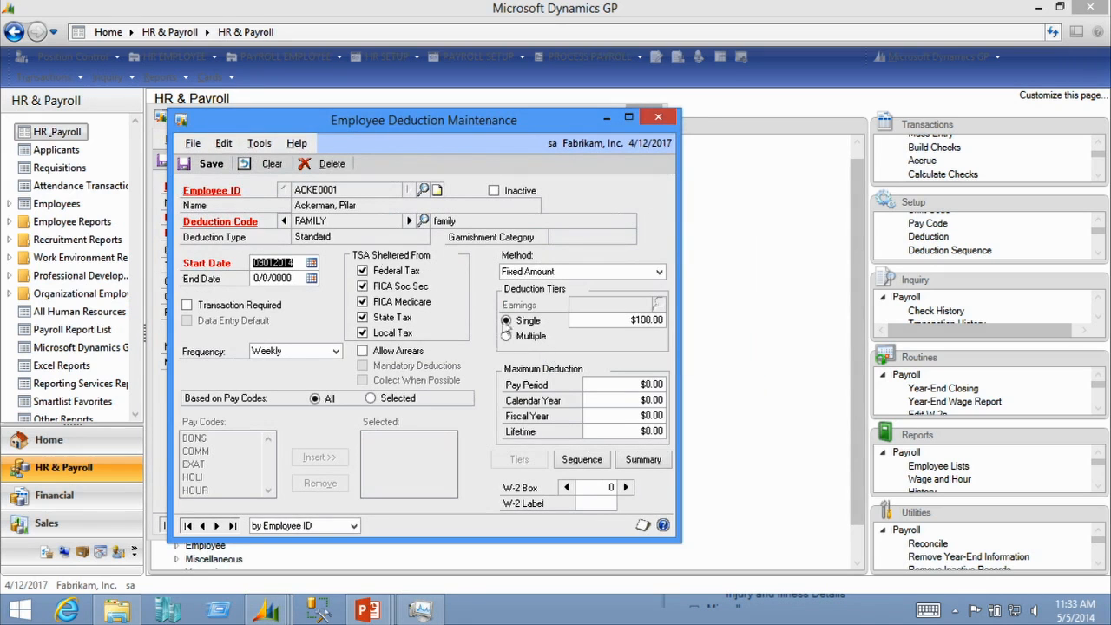
# Step: Save the employee's FAMILY deduction, agree to sequence it now, and use the Benefit Setup defaults
pyautogui.click(211, 163)
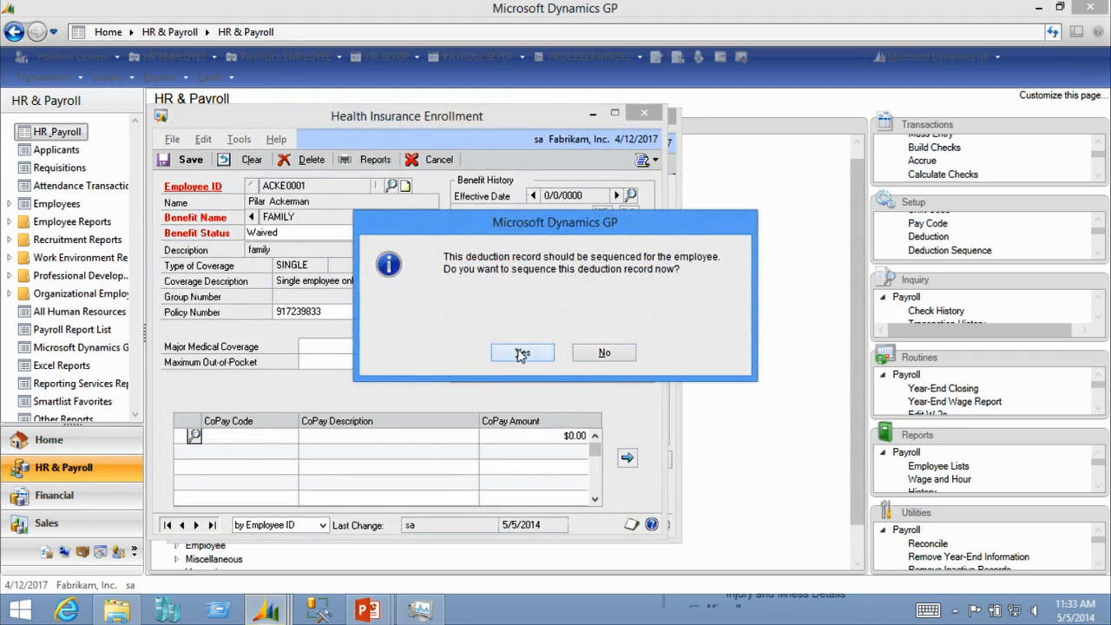
pyautogui.click(521, 352)
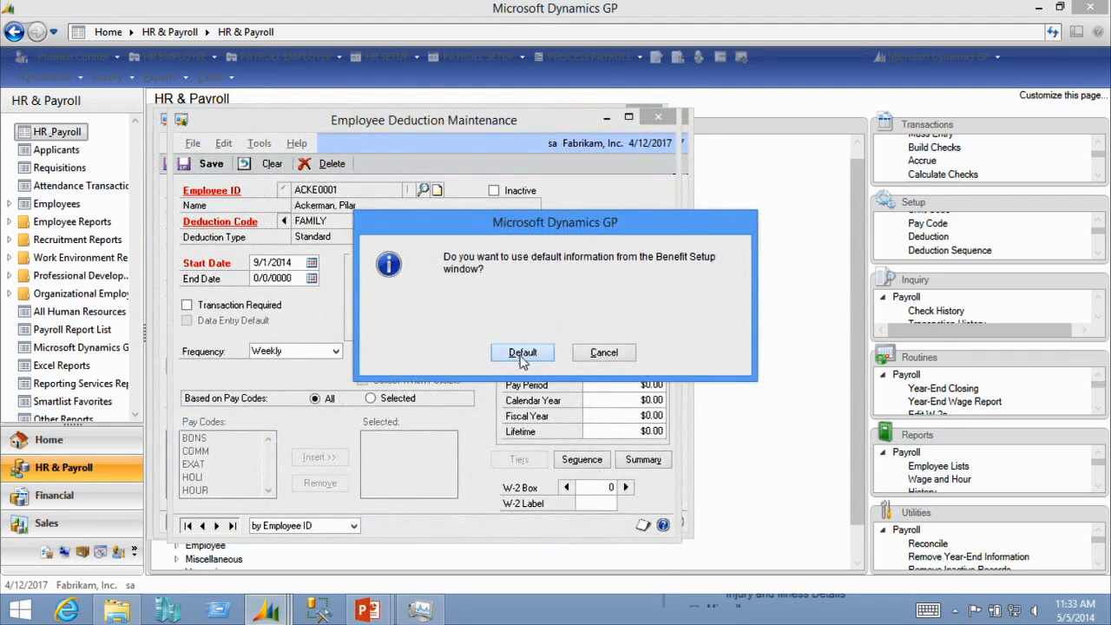
pyautogui.click(523, 354)
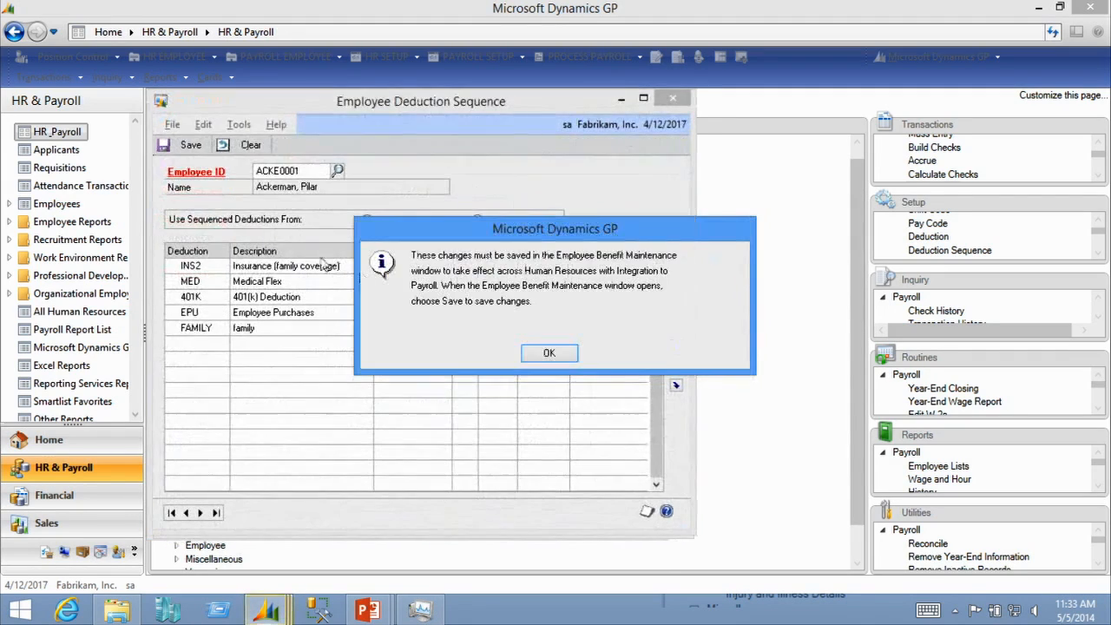
pyautogui.click(565, 356)
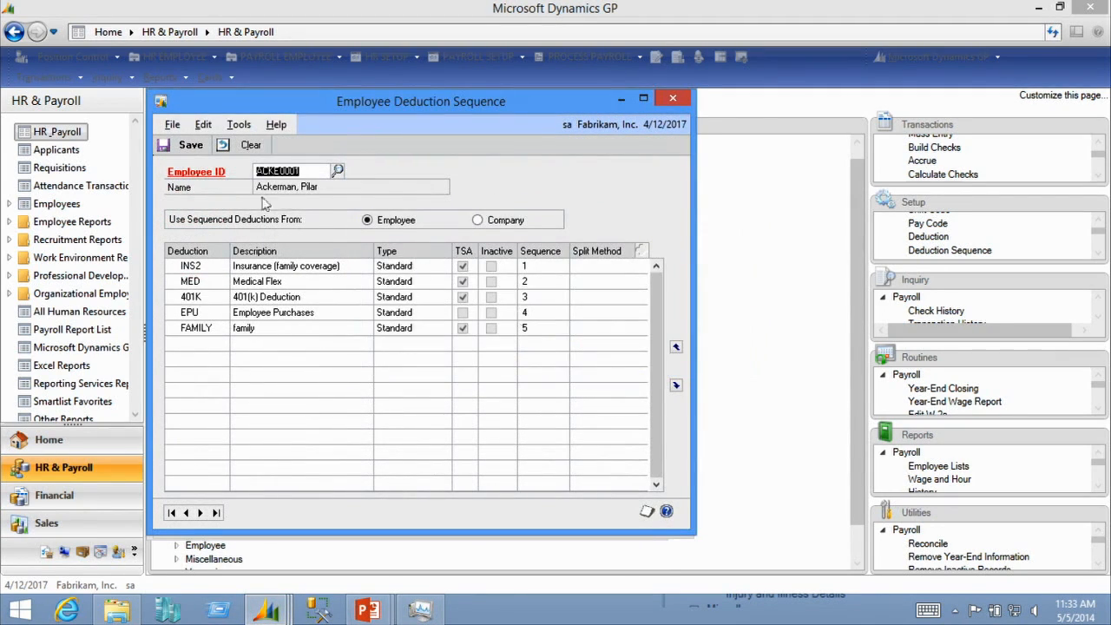
# Step: Save the employee's deduction sequence and FAMILY benefit record, and close the health insurance enrollment
pyautogui.click(190, 145)
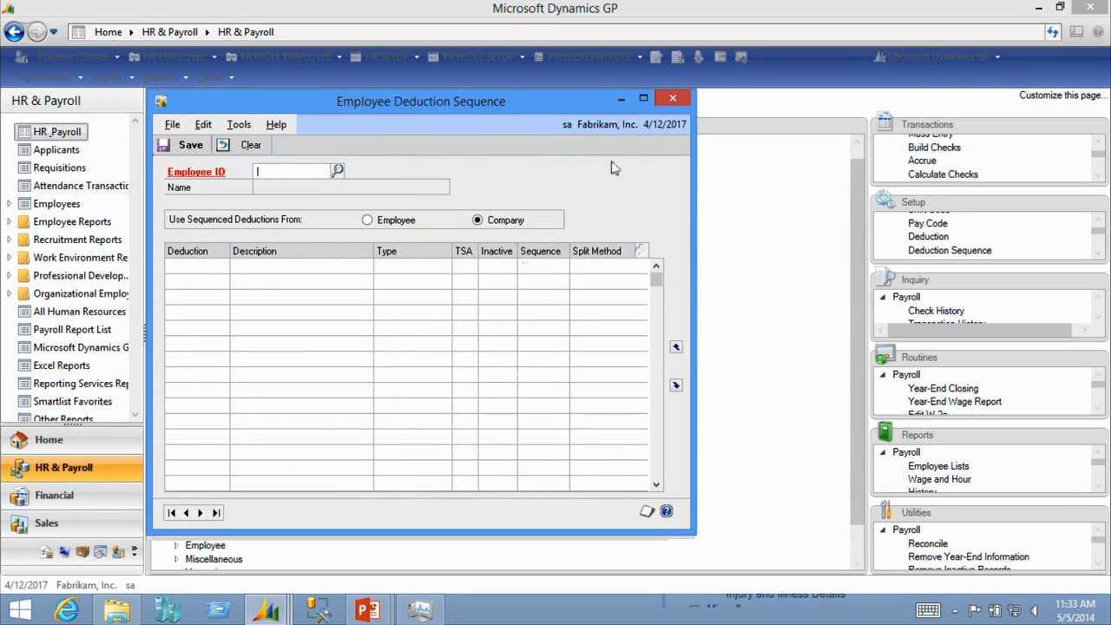
pyautogui.click(672, 98)
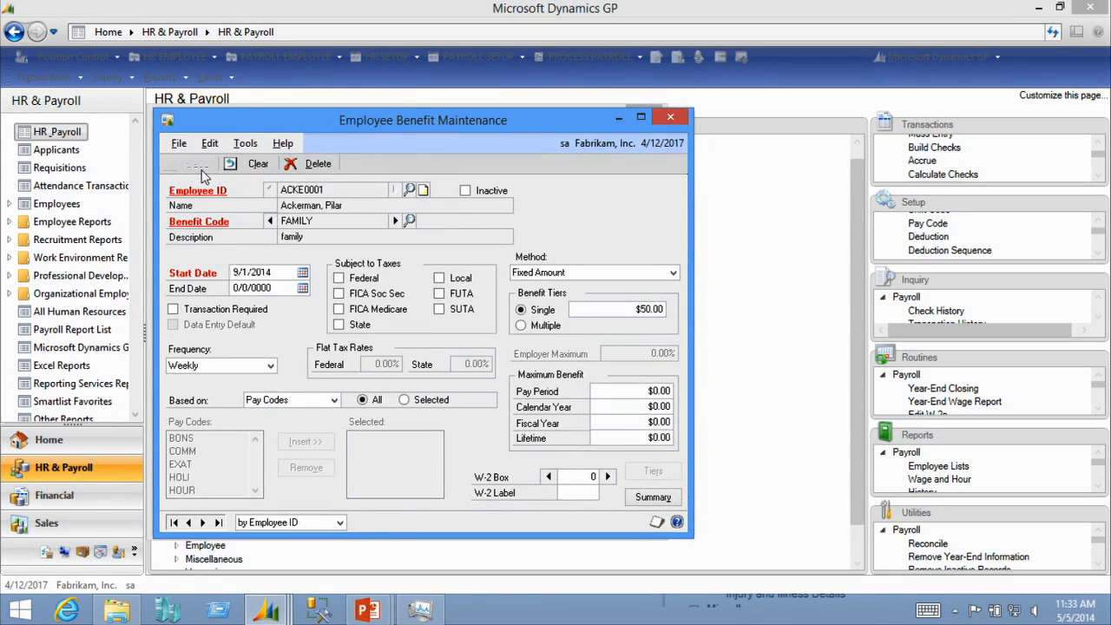
pyautogui.click(201, 166)
pyautogui.click(644, 114)
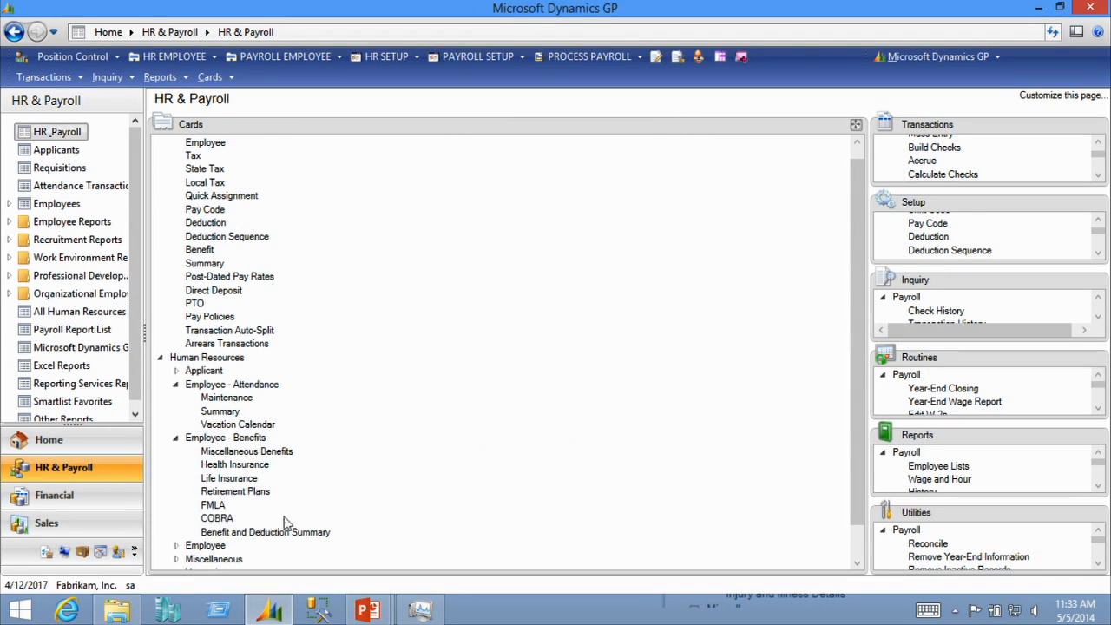
# Step: Open the FMLA preferences and accept the FMLA calendar with Saturdays and Sundays as company-wide down days
pyautogui.click(210, 506)
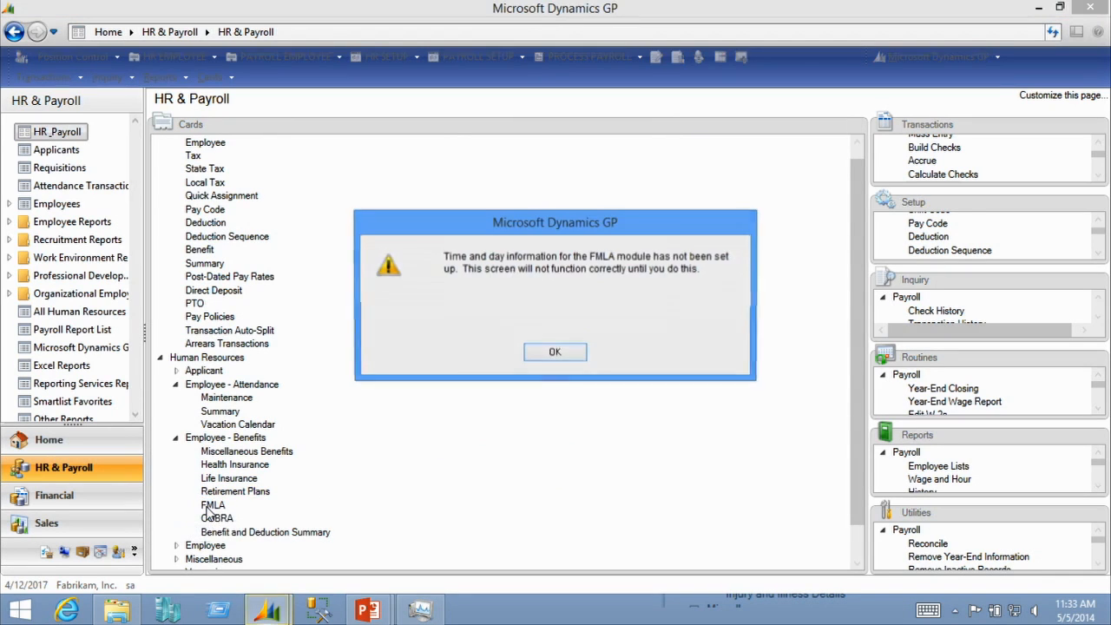
pyautogui.click(556, 352)
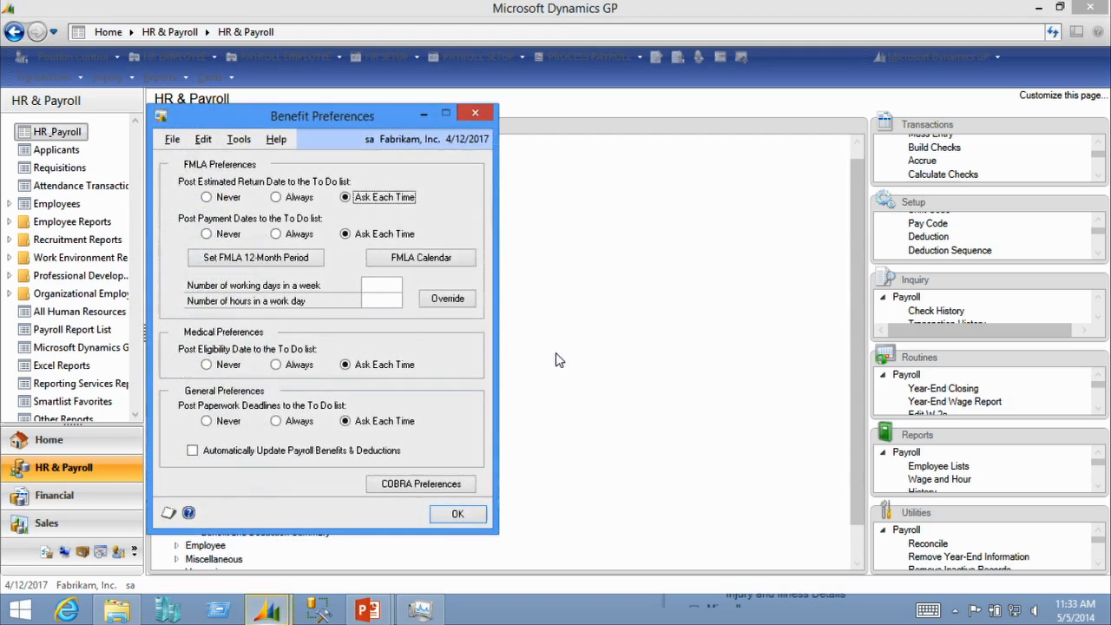
pyautogui.click(452, 261)
pyautogui.click(503, 452)
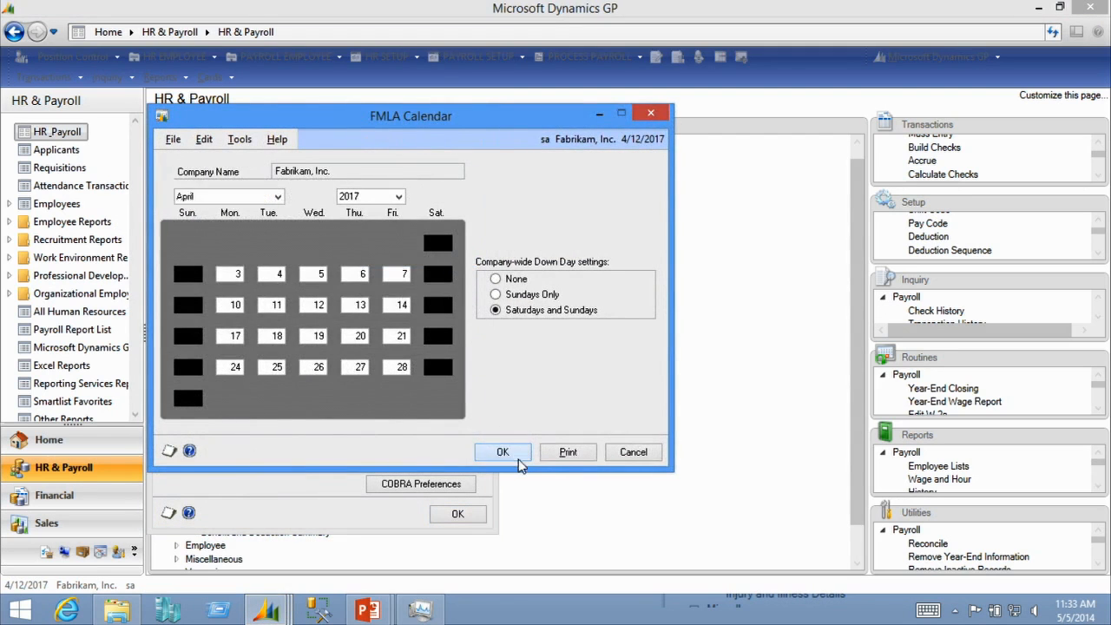
# Step: Save the FMLA 12-month period as measured from the calendar year and confirm the benefit preferences without working days or hours
pyautogui.click(257, 261)
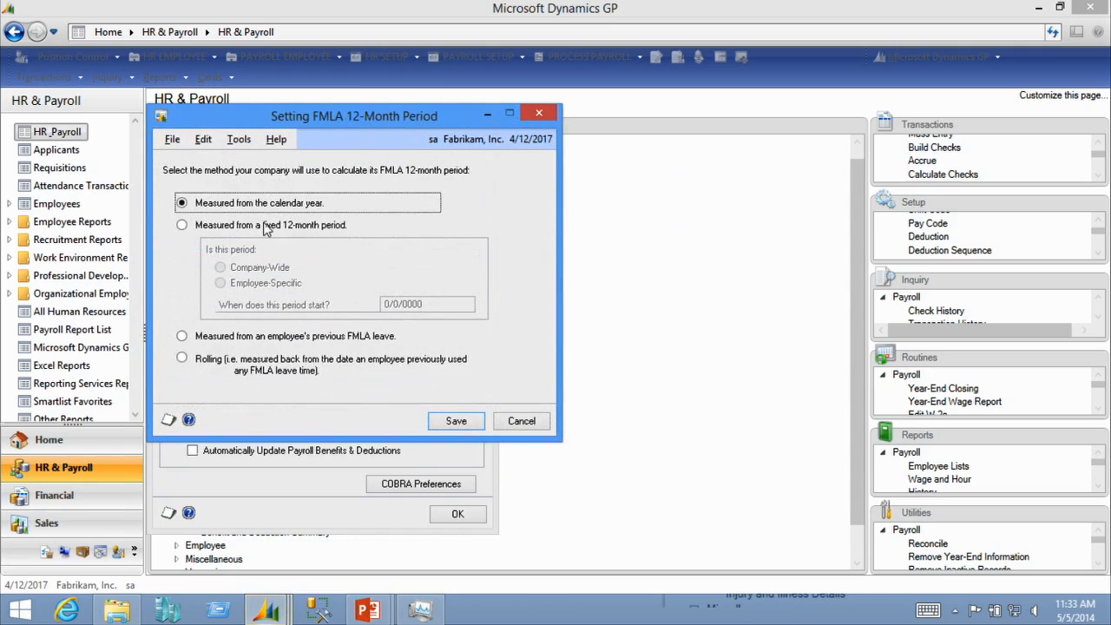
pyautogui.click(464, 422)
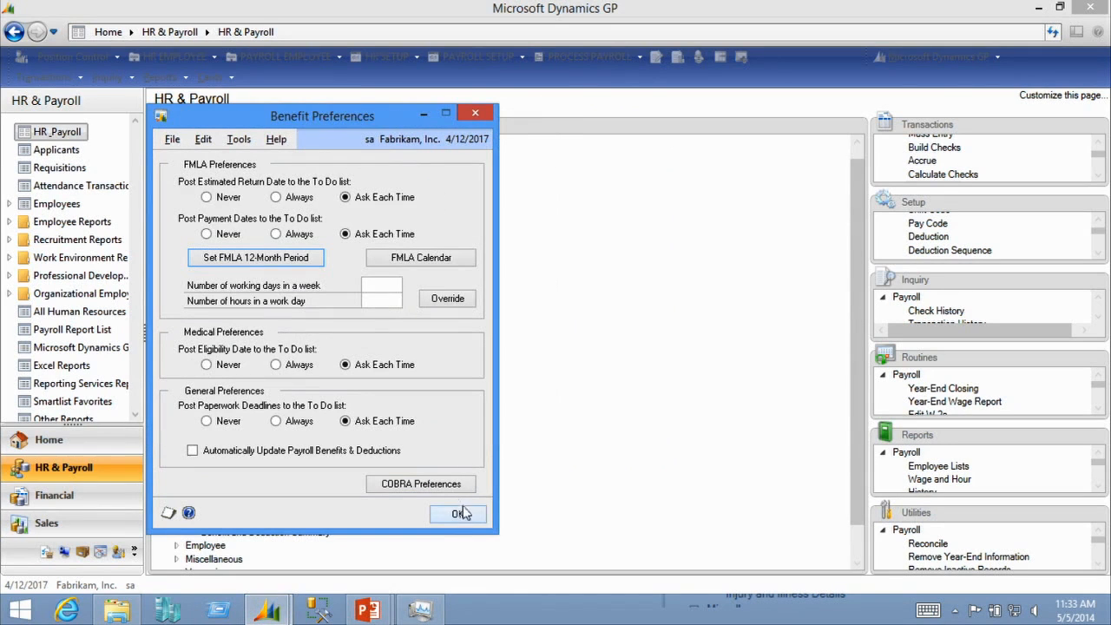
pyautogui.click(458, 513)
pyautogui.click(558, 354)
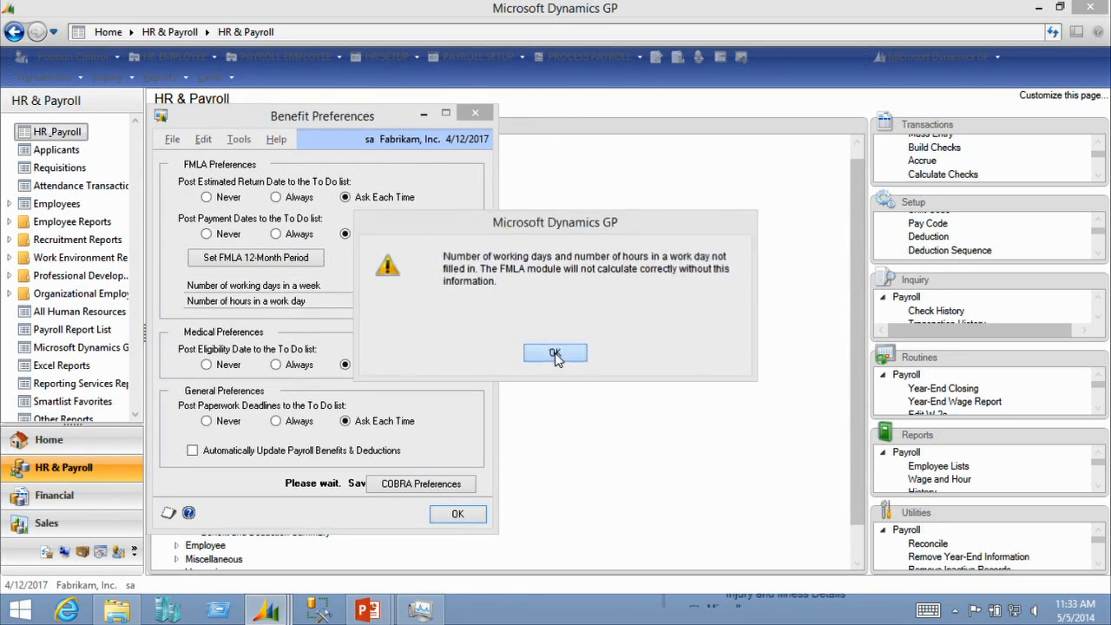
pyautogui.click(522, 354)
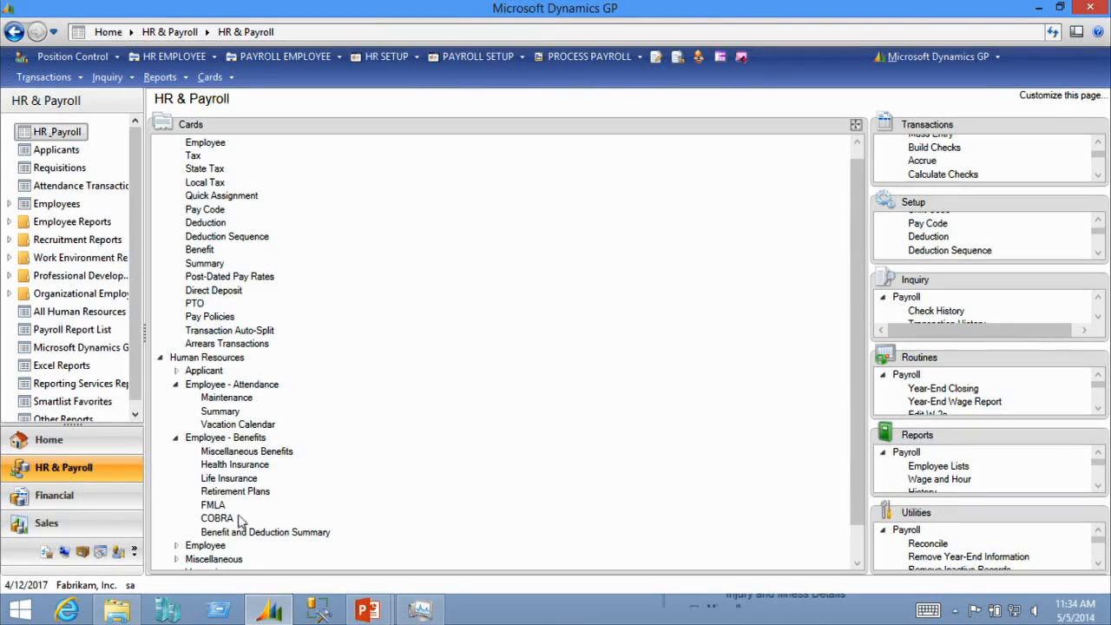
# Step: Open the COBRA recipients lists, select the employee among the potential recipients, and close the lists
pyautogui.click(219, 519)
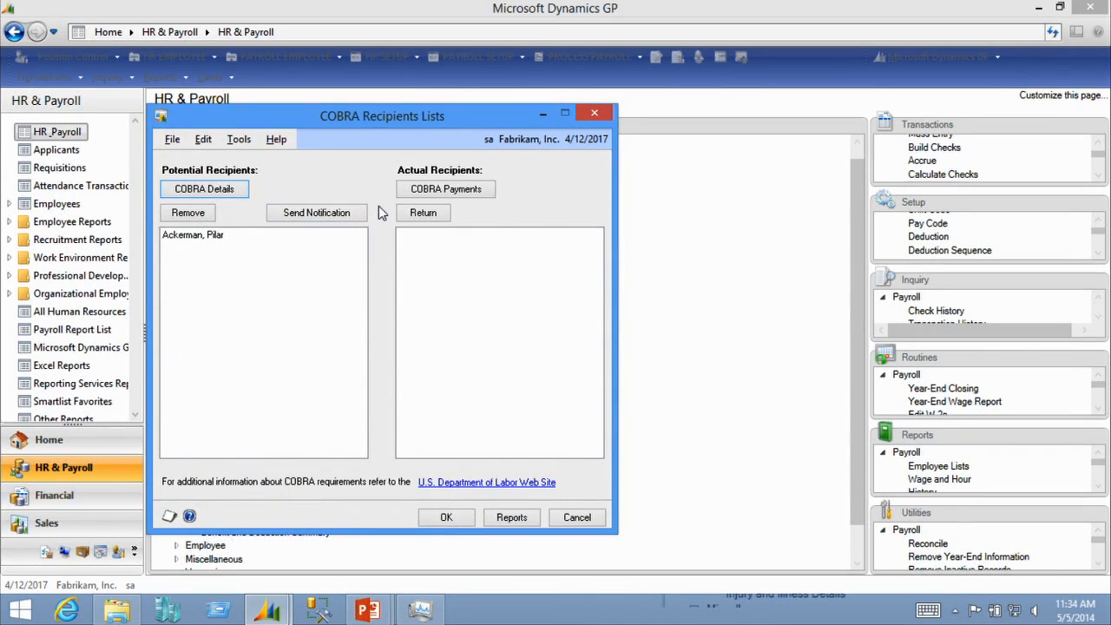
pyautogui.click(201, 235)
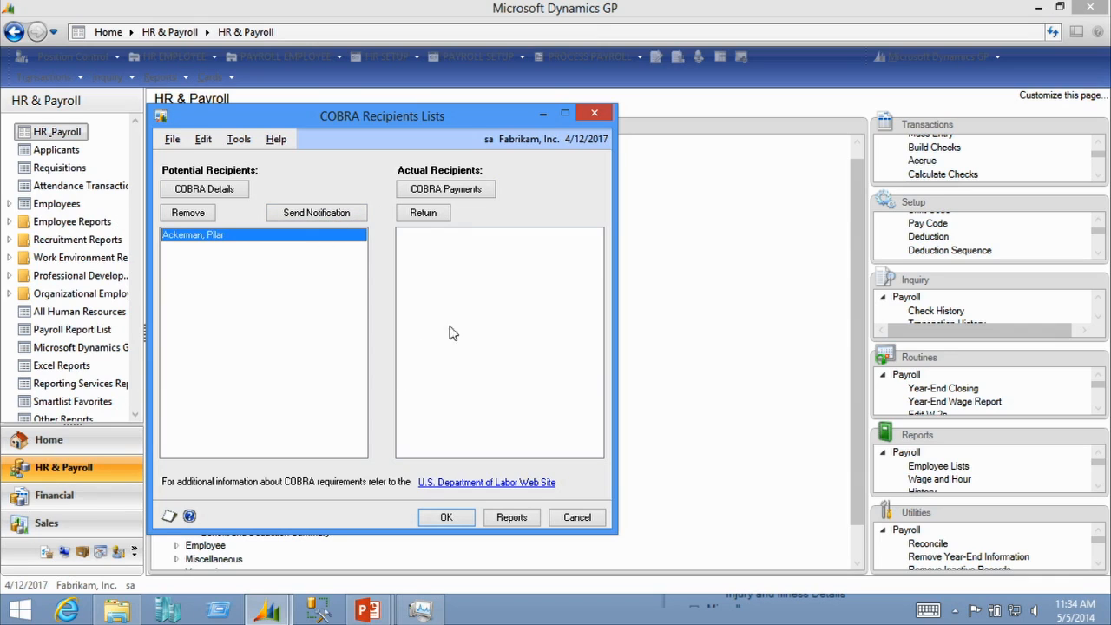
pyautogui.click(595, 114)
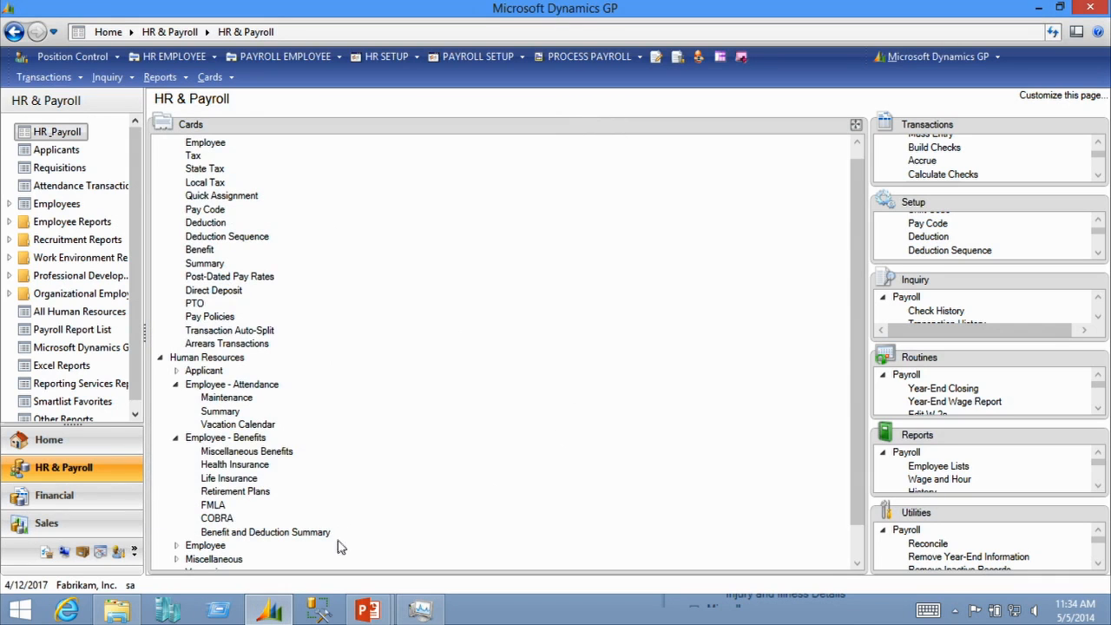
# Step: Open the employee's benefit and deduction summary, compare the enrolled-only view with all benefits, and close it
pyautogui.click(292, 532)
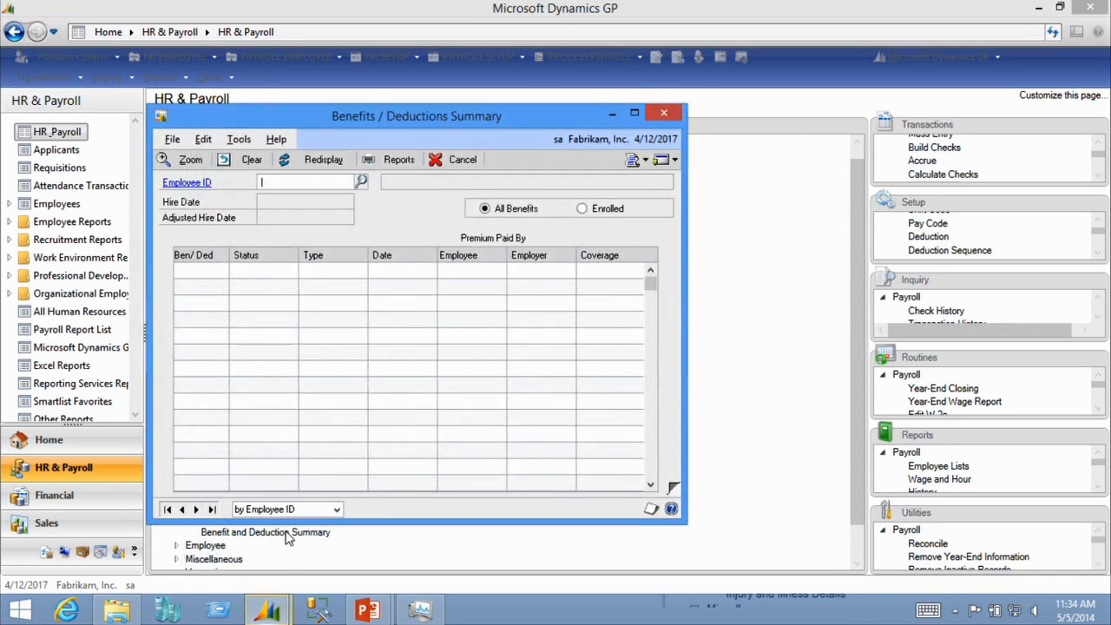
pyautogui.write('a')
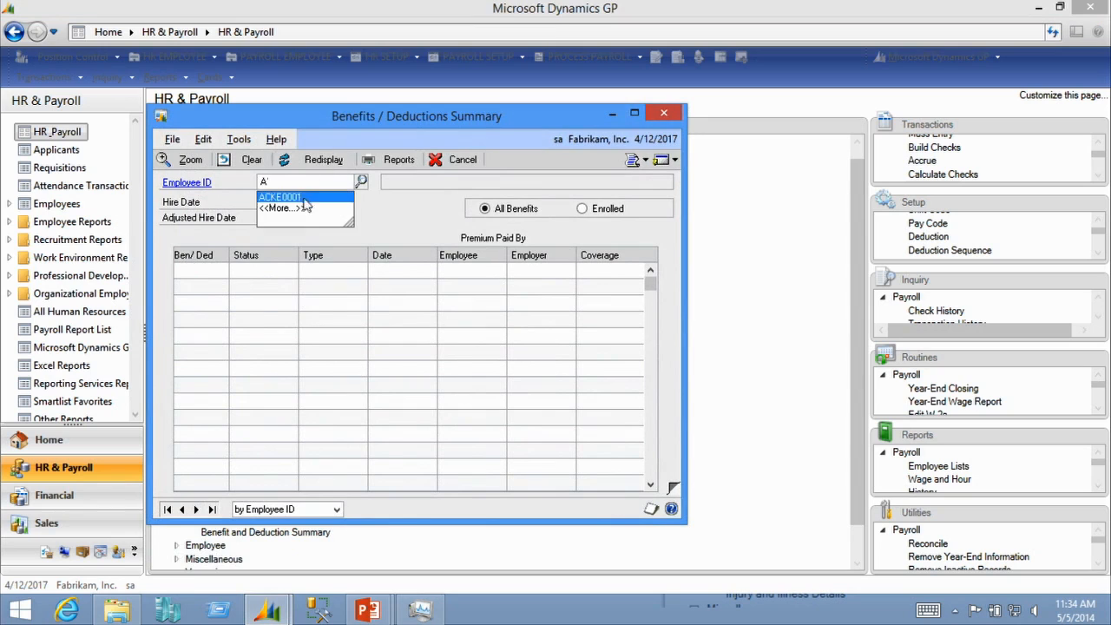
pyautogui.click(303, 198)
pyautogui.press('Tab')
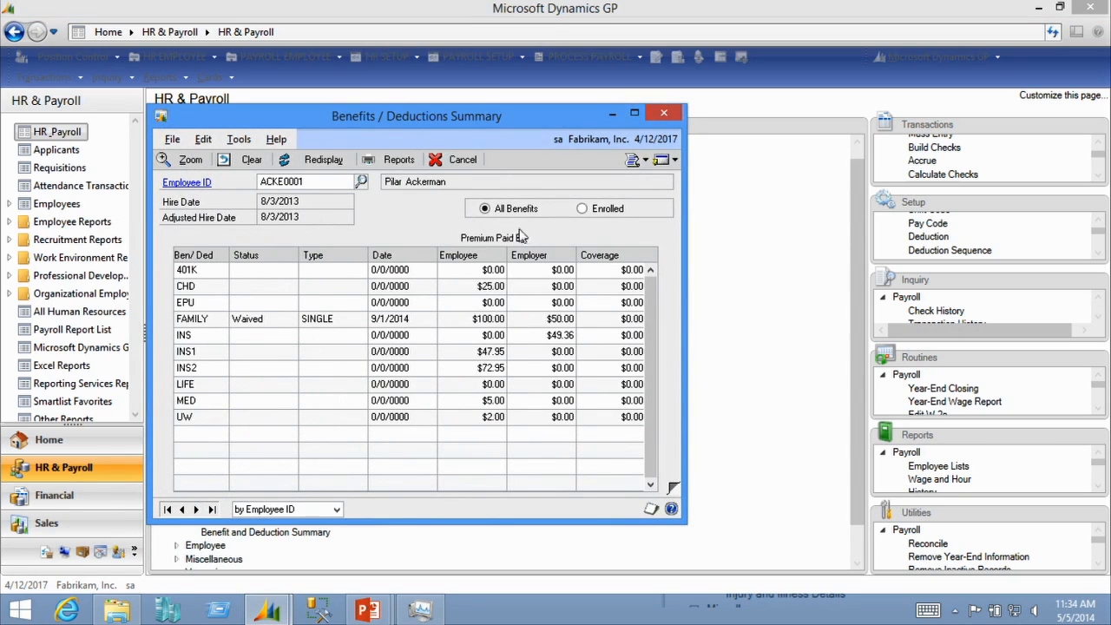
pyautogui.click(609, 211)
pyautogui.click(500, 213)
pyautogui.click(663, 116)
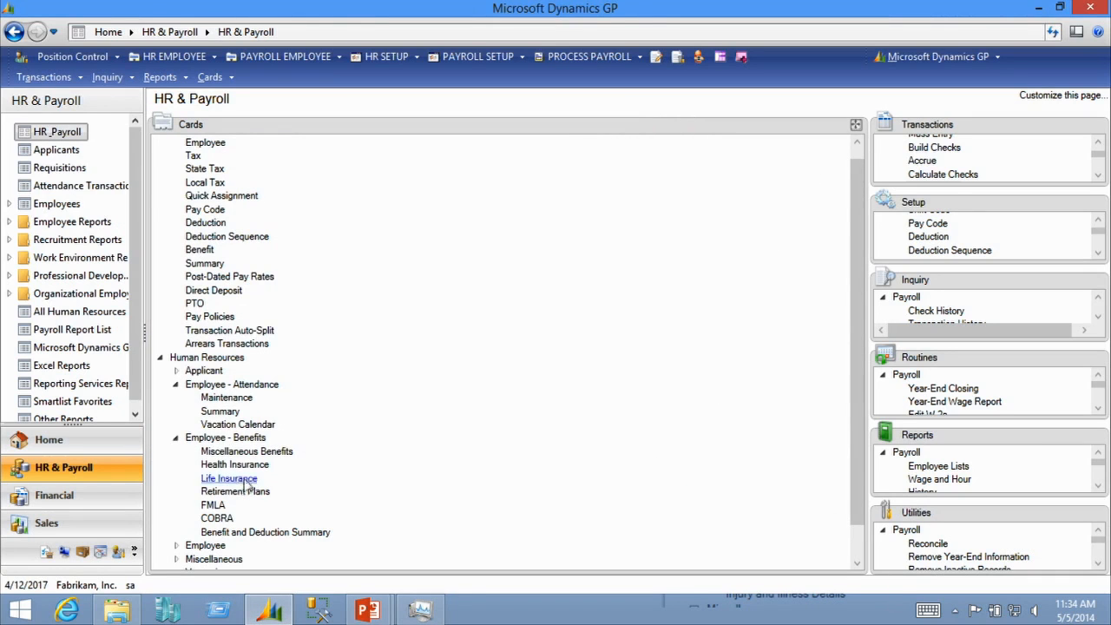
# Step: Expand the Human Resources employee cards, review the employee's dependents, and close the dependents record
pyautogui.click(176, 545)
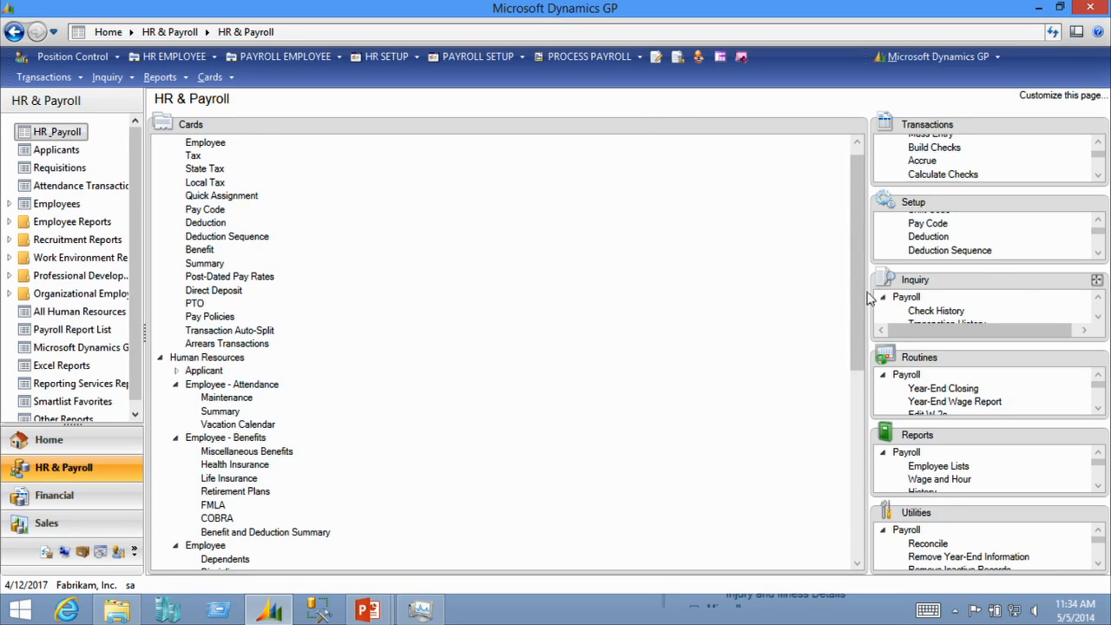
pyautogui.moveTo(856, 295); pyautogui.dragTo(888, 515)
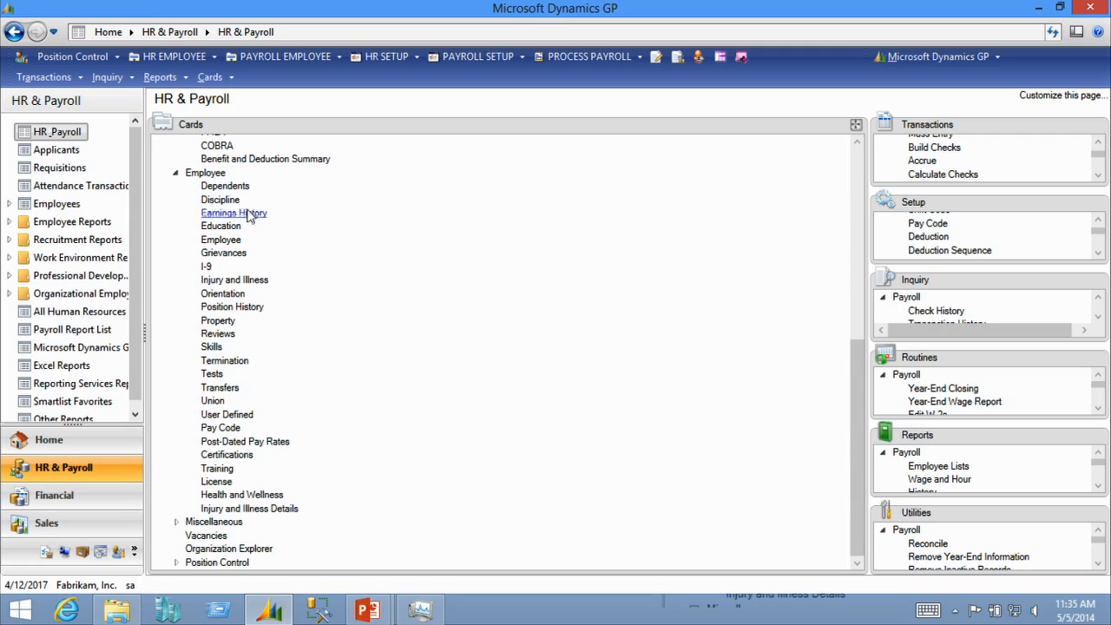
pyautogui.click(220, 189)
pyautogui.write('A')
pyautogui.click(273, 204)
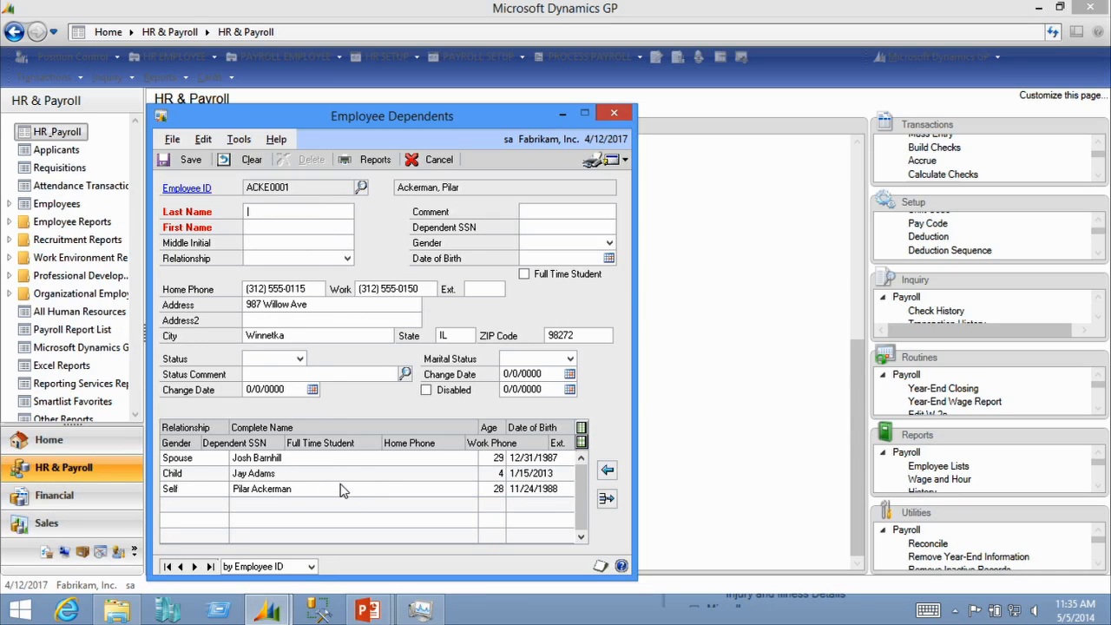
pyautogui.click(614, 116)
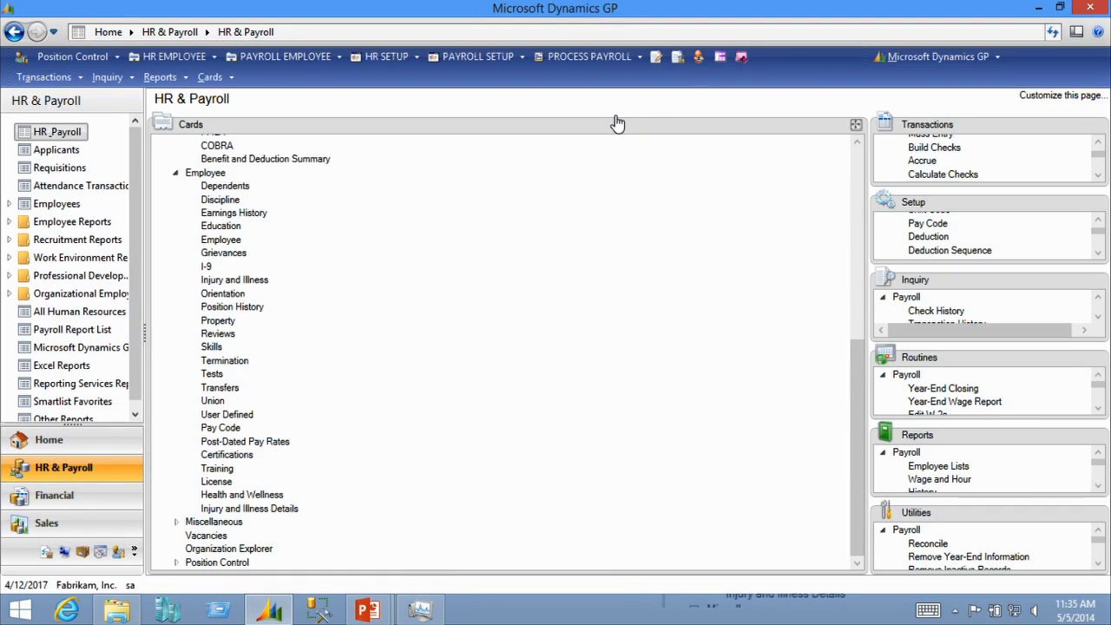
# Step: Open the employee's discipline entry, bring up offense 00001, and check the stage detail of its verbal warning
pyautogui.click(220, 199)
pyautogui.write('A')
pyautogui.click(288, 205)
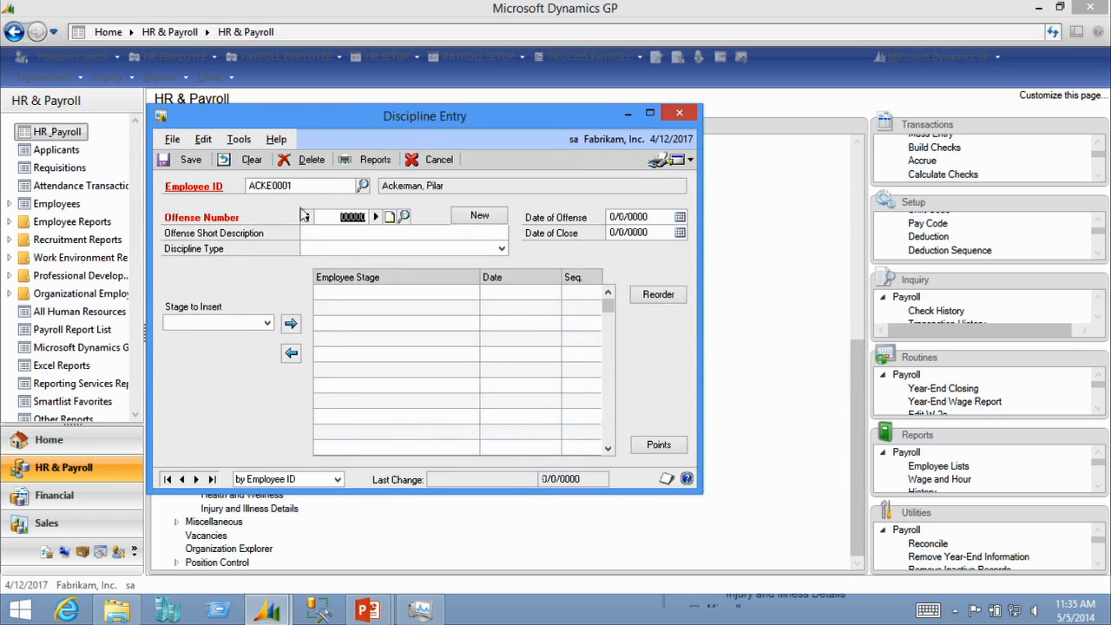
pyautogui.click(376, 217)
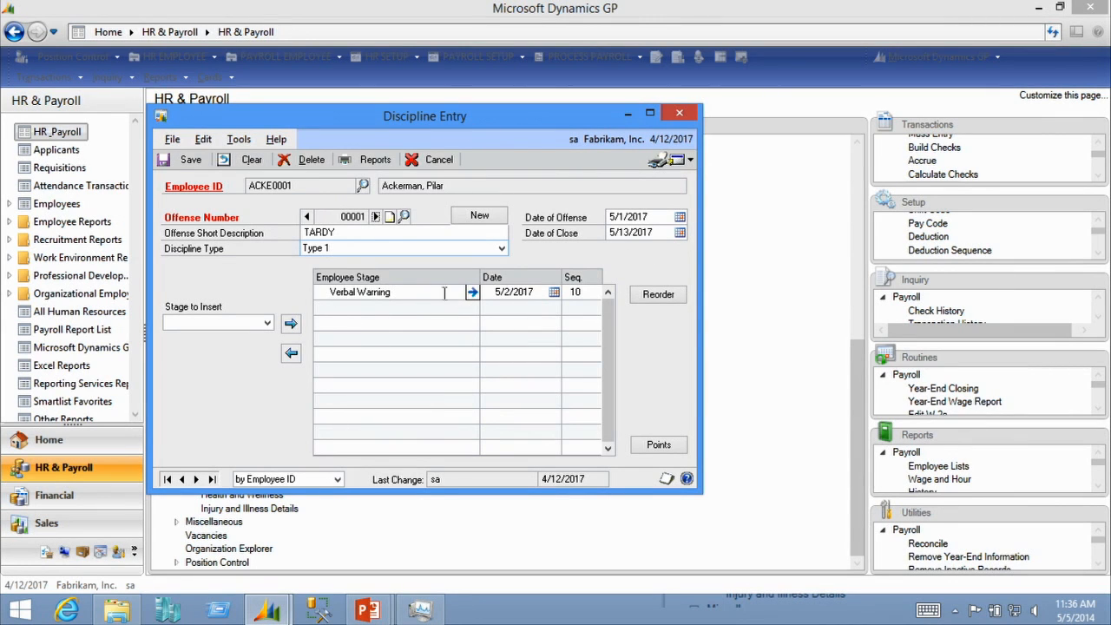
pyautogui.click(472, 293)
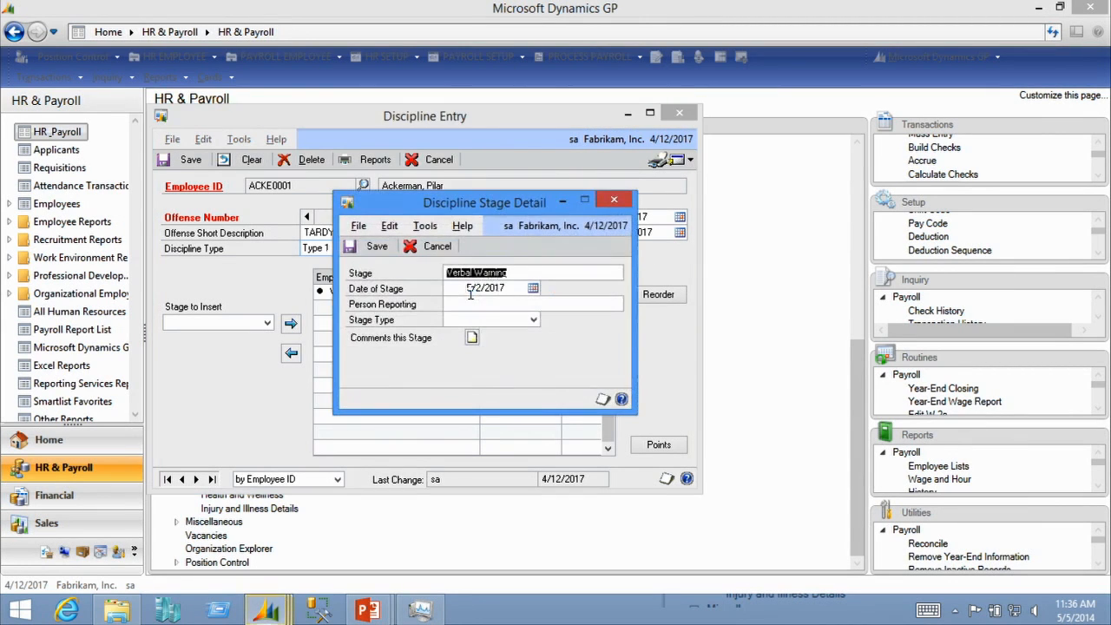
pyautogui.click(613, 200)
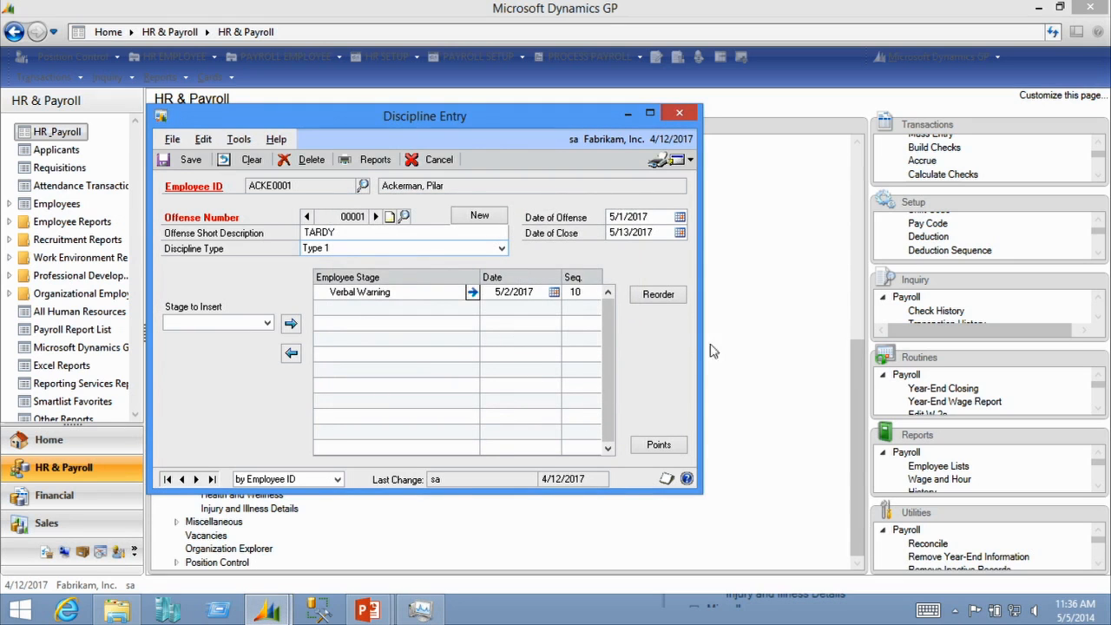
# Step: View the employee's discipline points and close the discipline entry
pyautogui.click(664, 446)
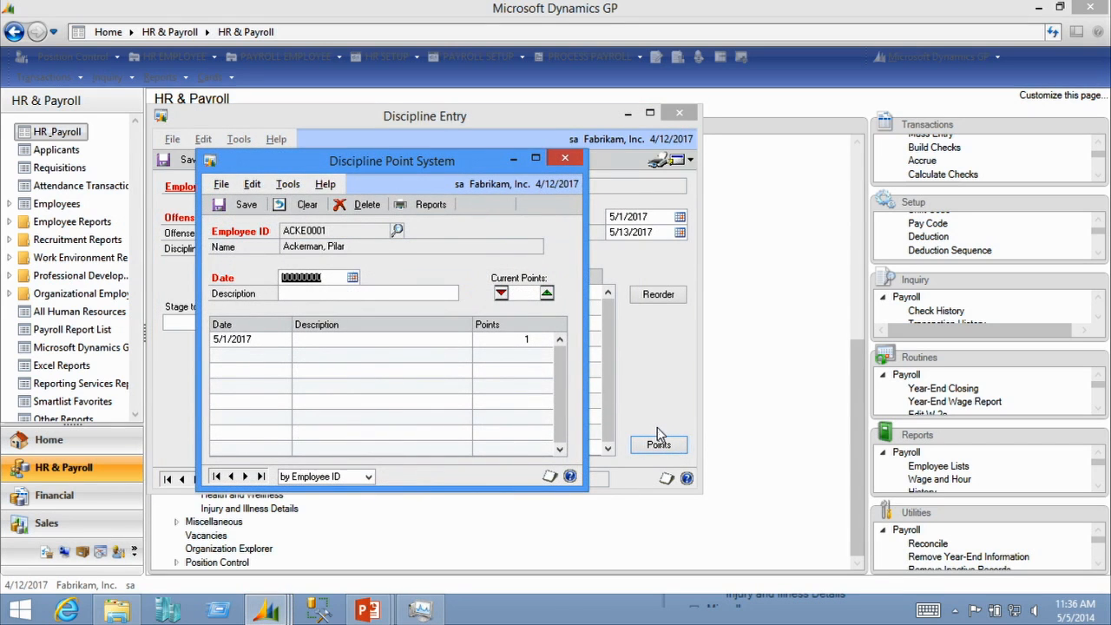
pyautogui.click(564, 159)
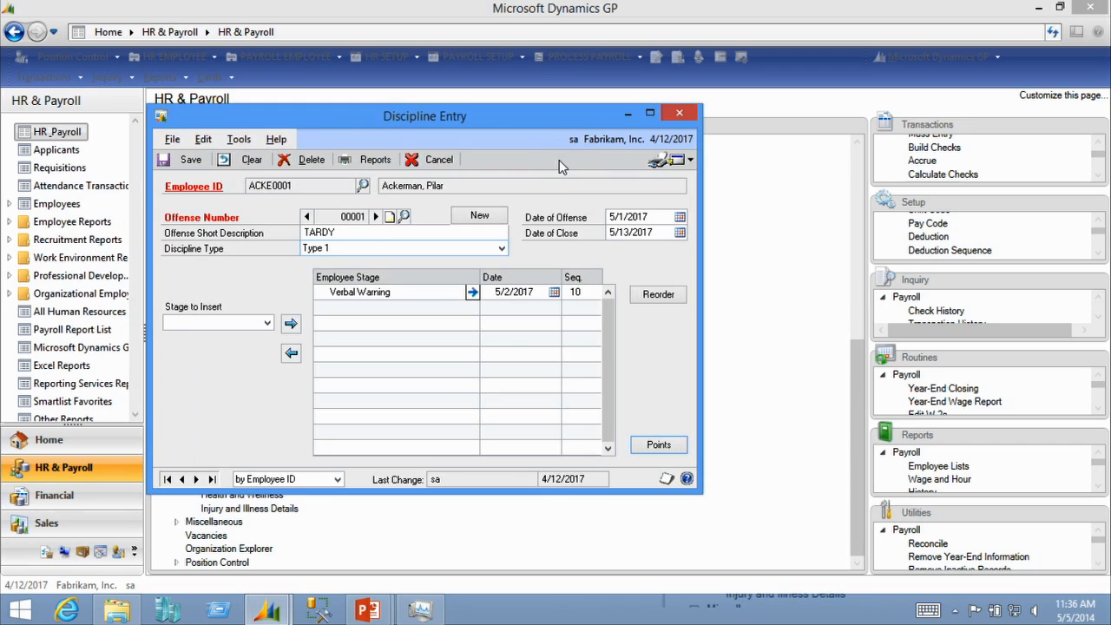
pyautogui.click(680, 116)
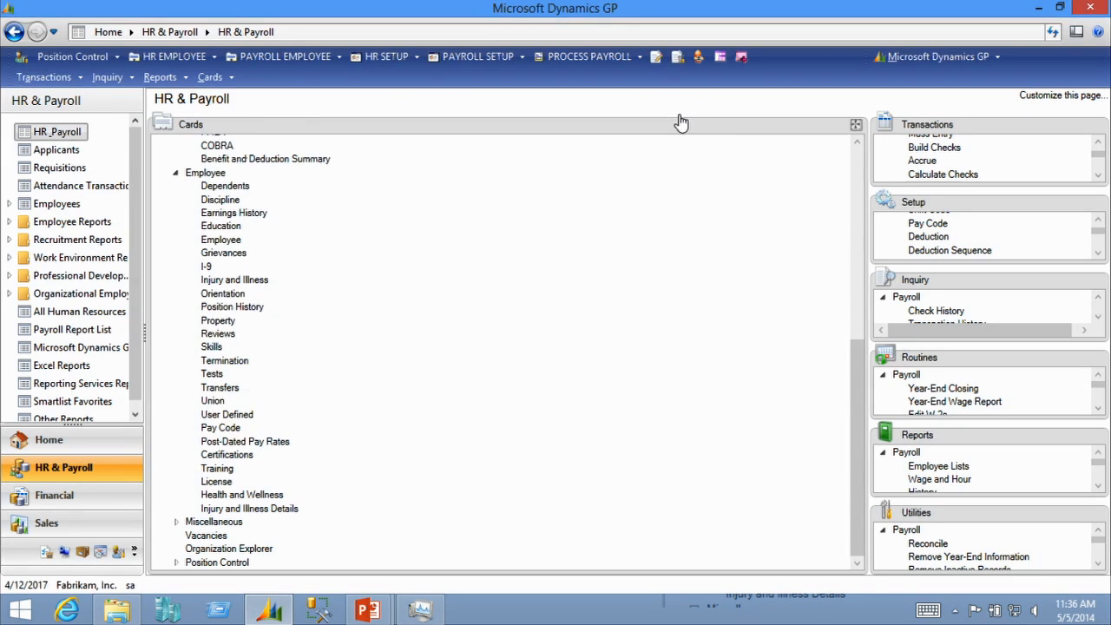
# Step: Look up the employee in Earnings History, expand the pay records to show their change details, and close the history
pyautogui.click(250, 217)
pyautogui.write('A')
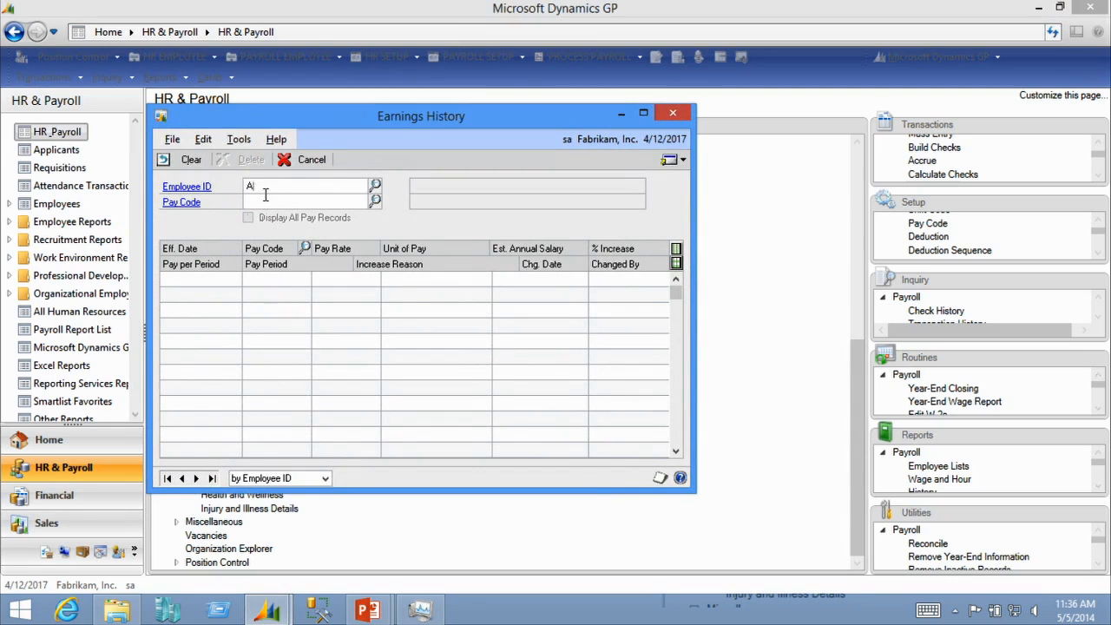
pyautogui.write('CKE001')
pyautogui.press('Tab')
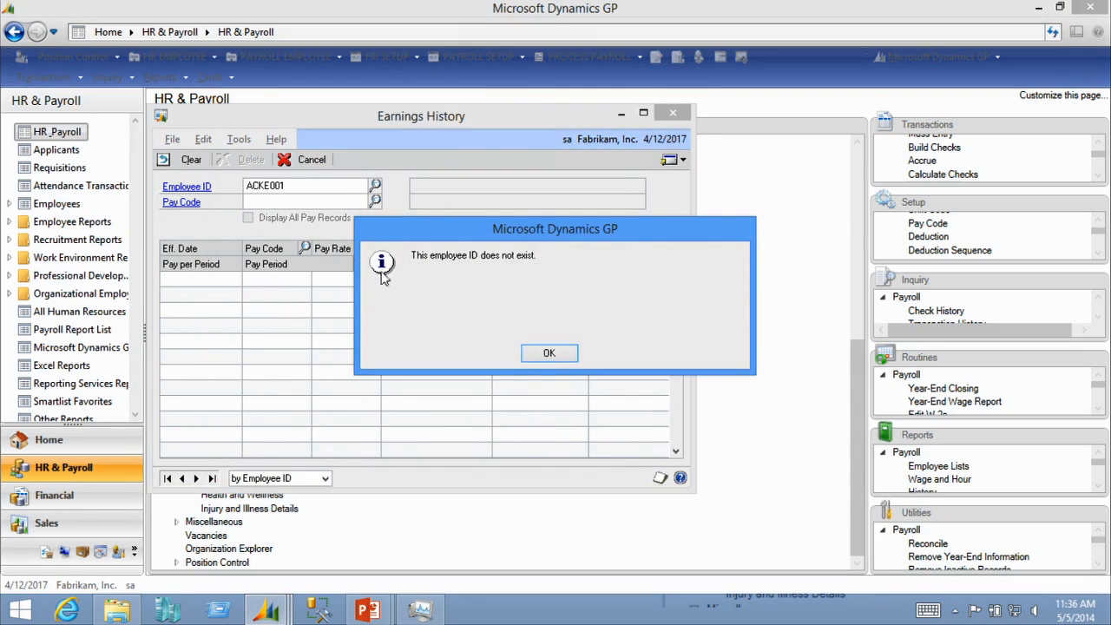
pyautogui.click(559, 359)
pyautogui.click(376, 187)
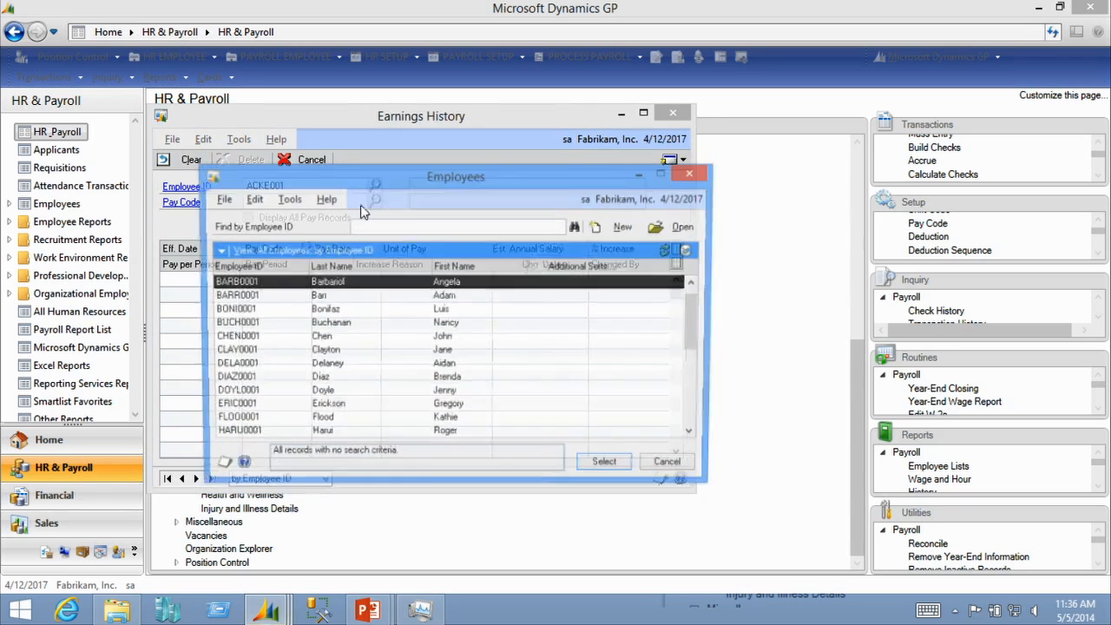
pyautogui.doubleClick(299, 280)
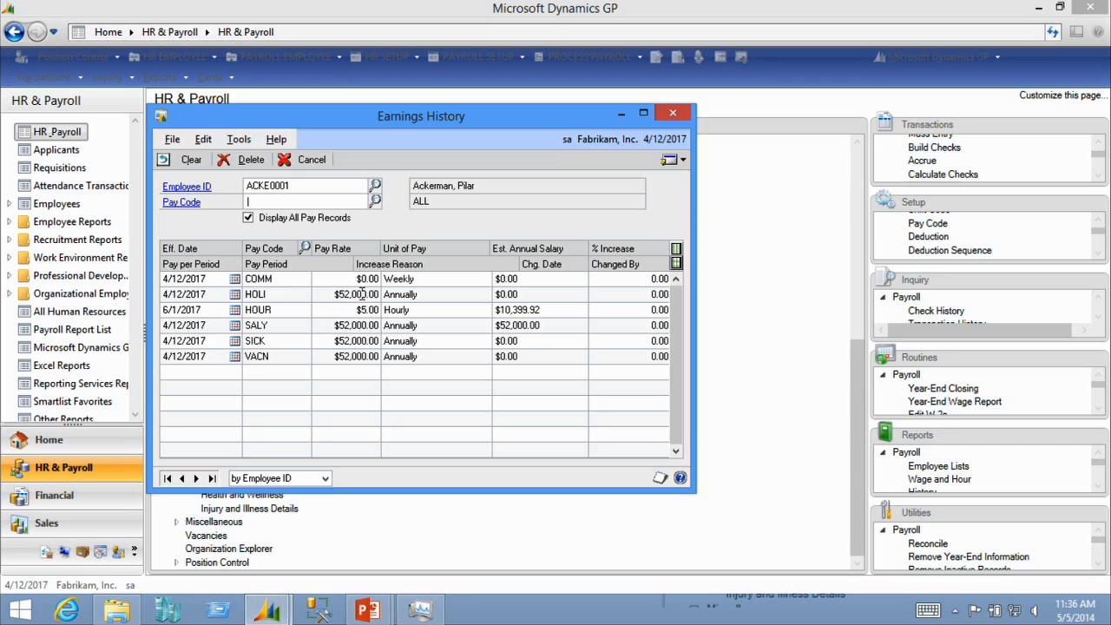
pyautogui.click(676, 264)
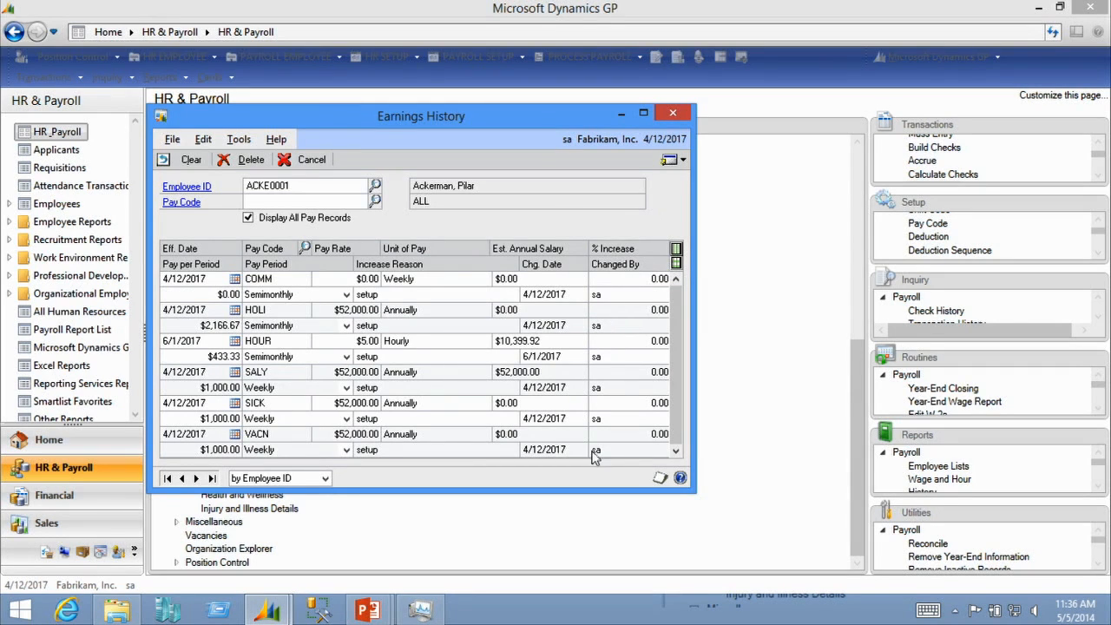
pyautogui.click(673, 113)
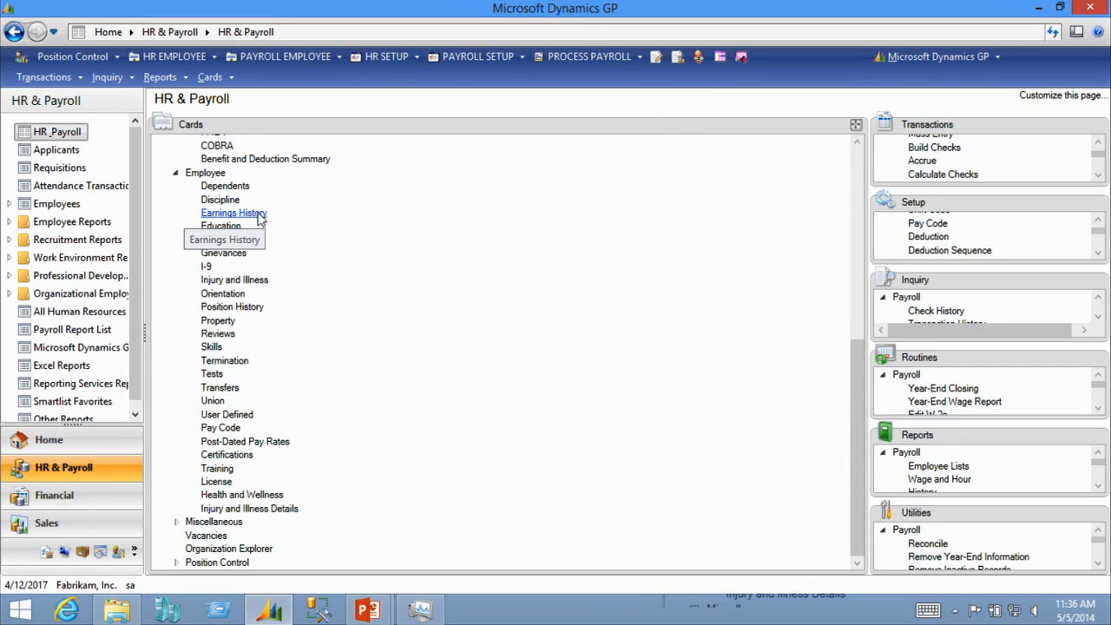
# Step: Review the employee's education record and close it
pyautogui.click(221, 226)
pyautogui.write('A')
pyautogui.click(277, 209)
pyautogui.press('Tab')
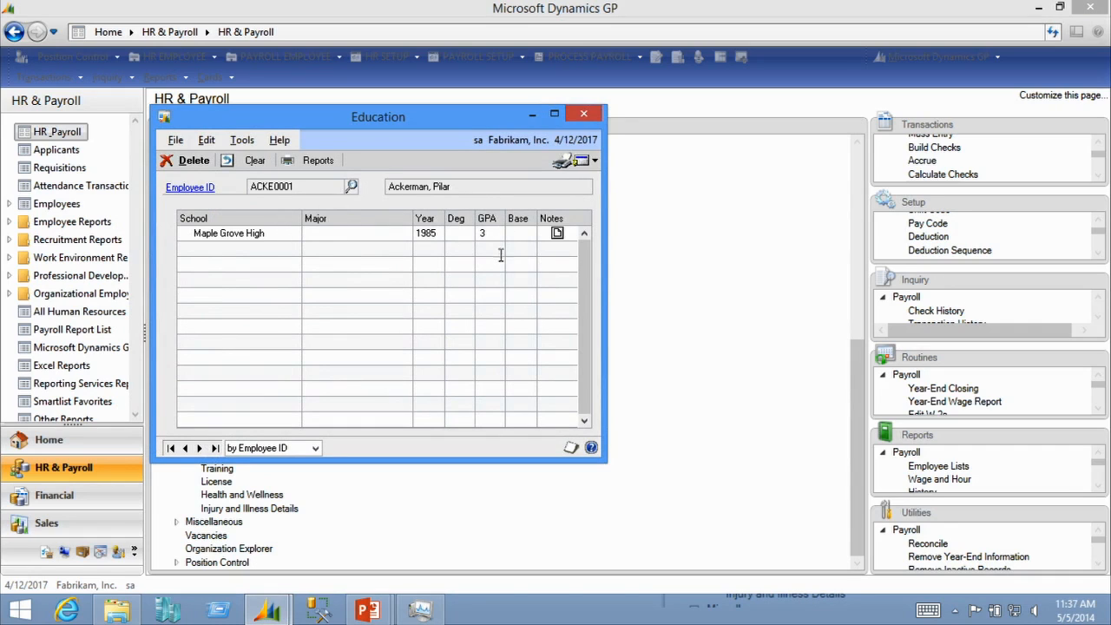
pyautogui.click(584, 115)
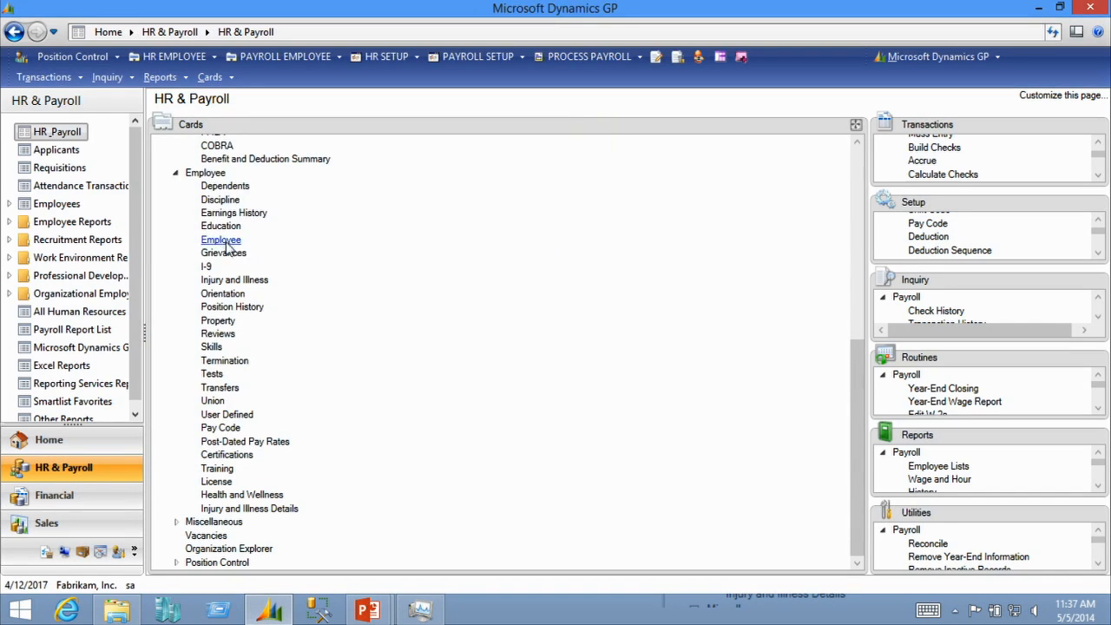
# Step: Open the employee's grievances, look up grievance 00001 to review its stage detail, and close the record
pyautogui.click(224, 253)
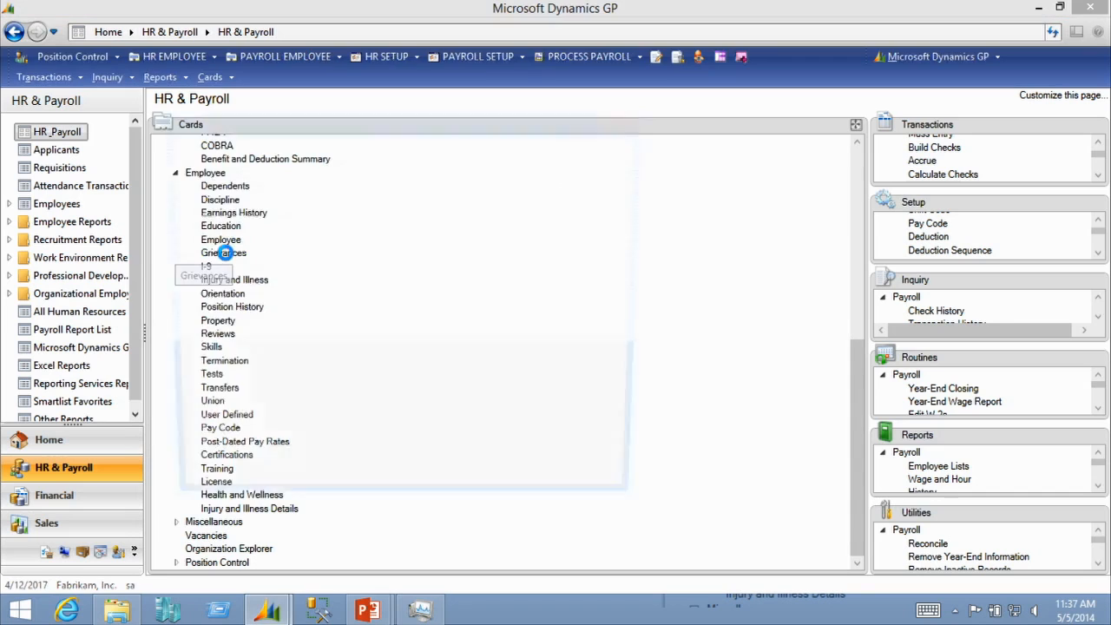
pyautogui.write('A')
pyautogui.click(302, 207)
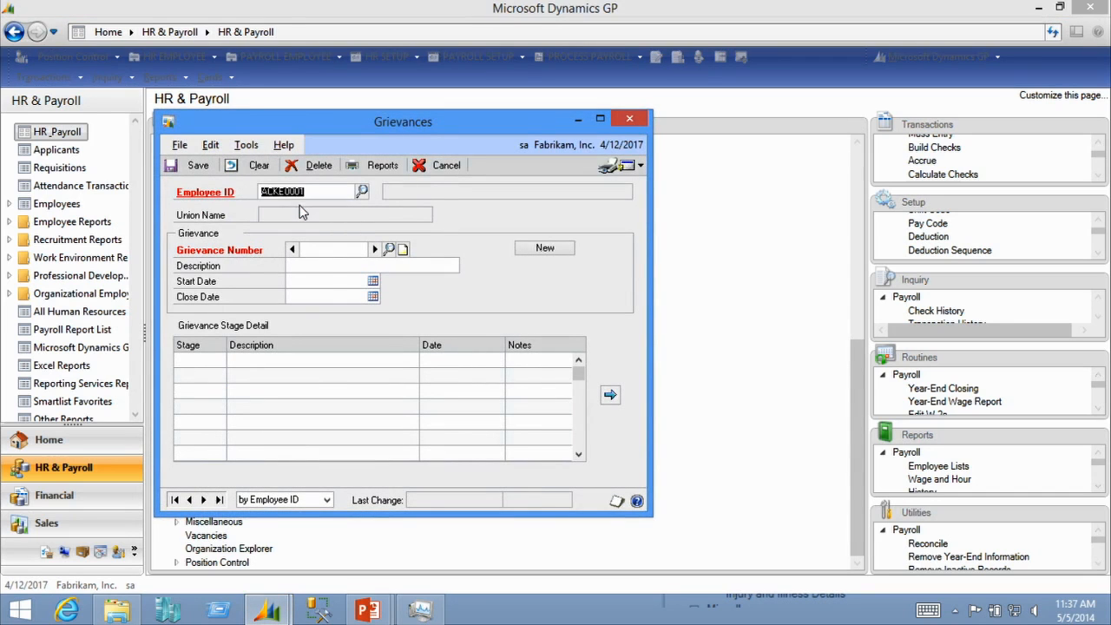
pyautogui.press('Tab')
pyautogui.click(389, 249)
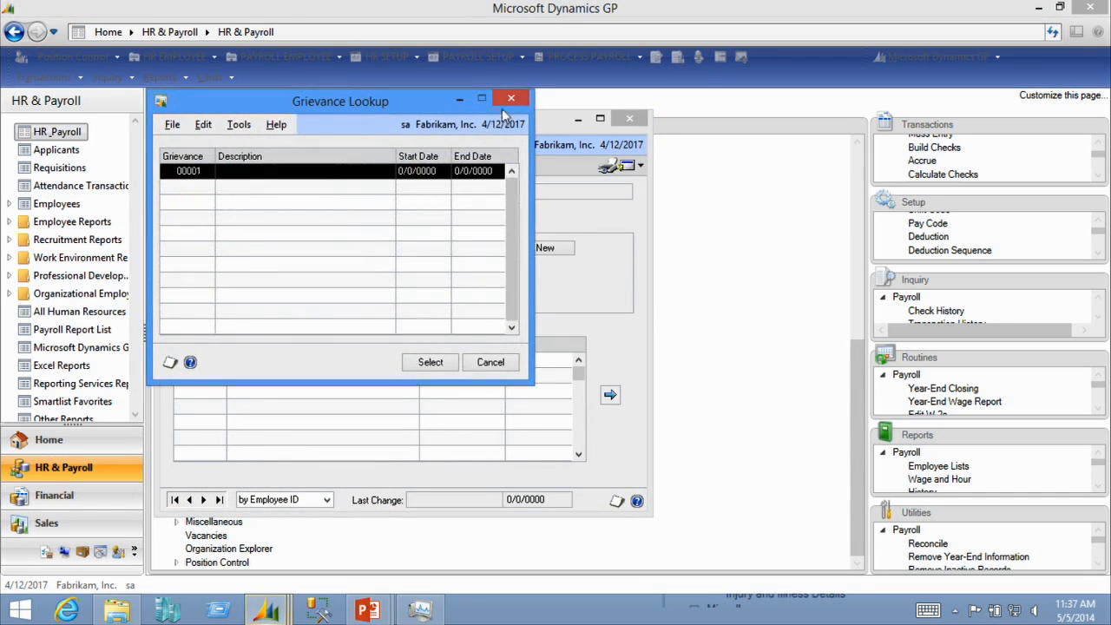
pyautogui.doubleClick(423, 171)
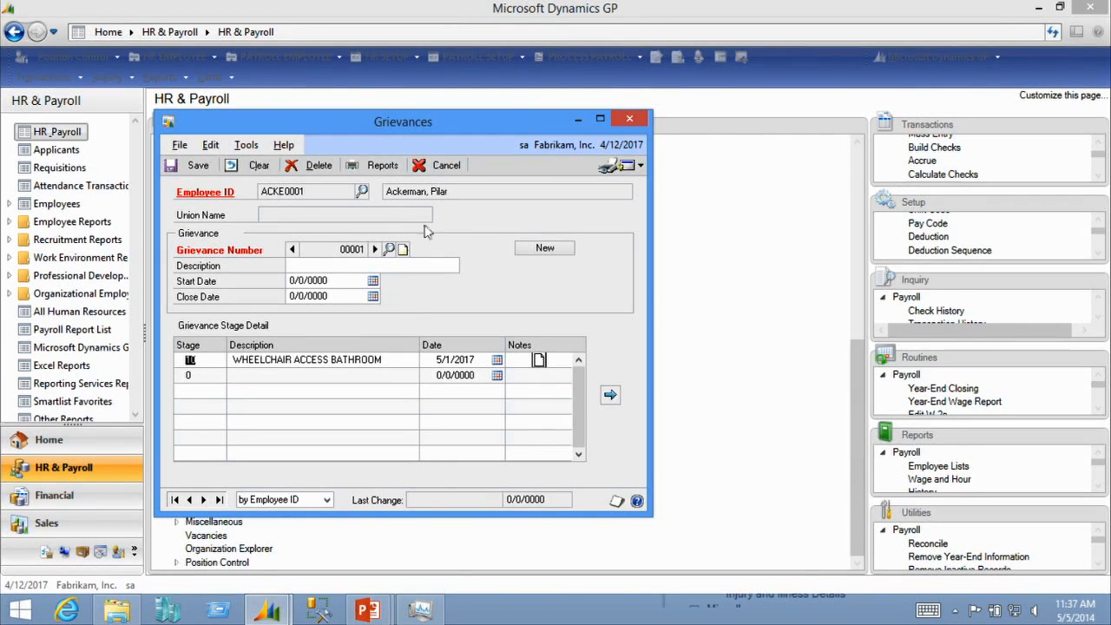
pyautogui.click(633, 120)
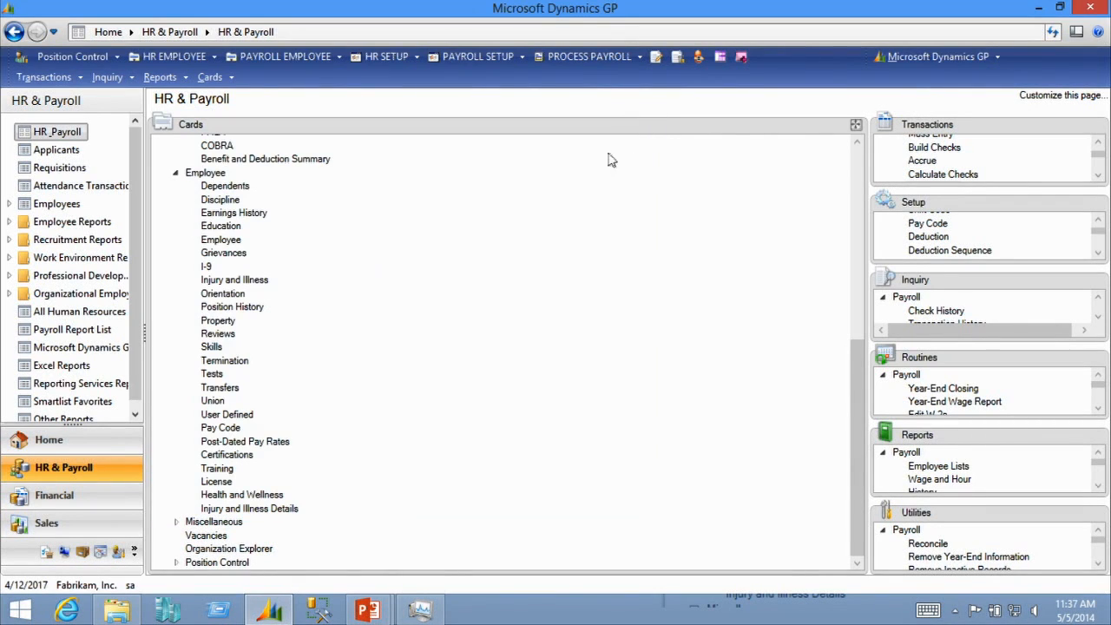
# Step: Review the employee's I-9 form, including eligibility and the List A document's expiration date, and close it
pyautogui.click(214, 265)
pyautogui.write('A')
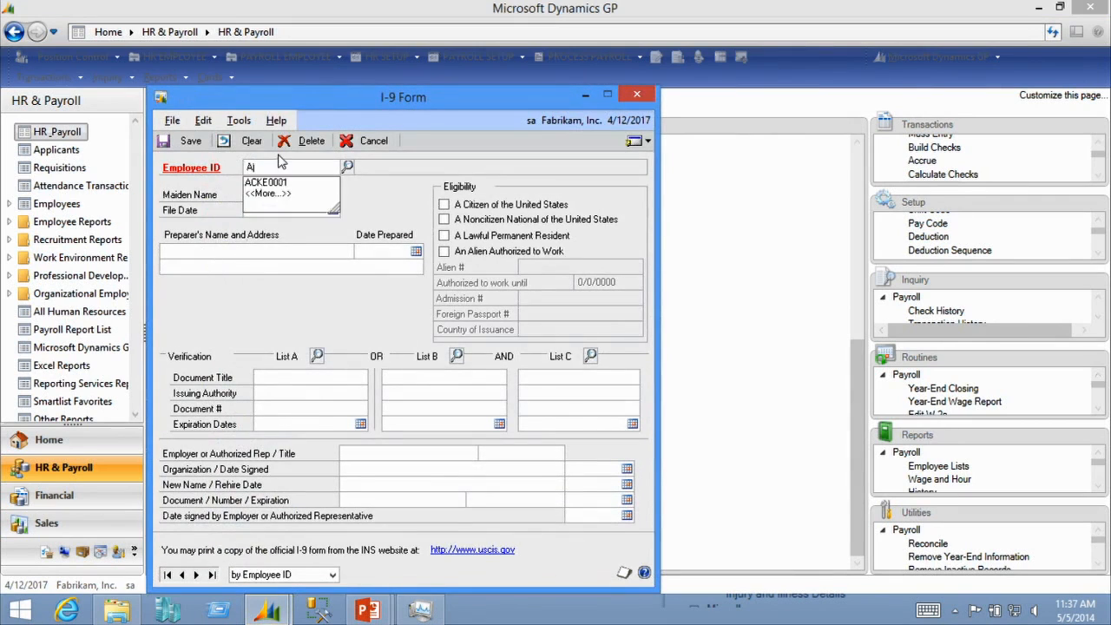
pyautogui.click(289, 184)
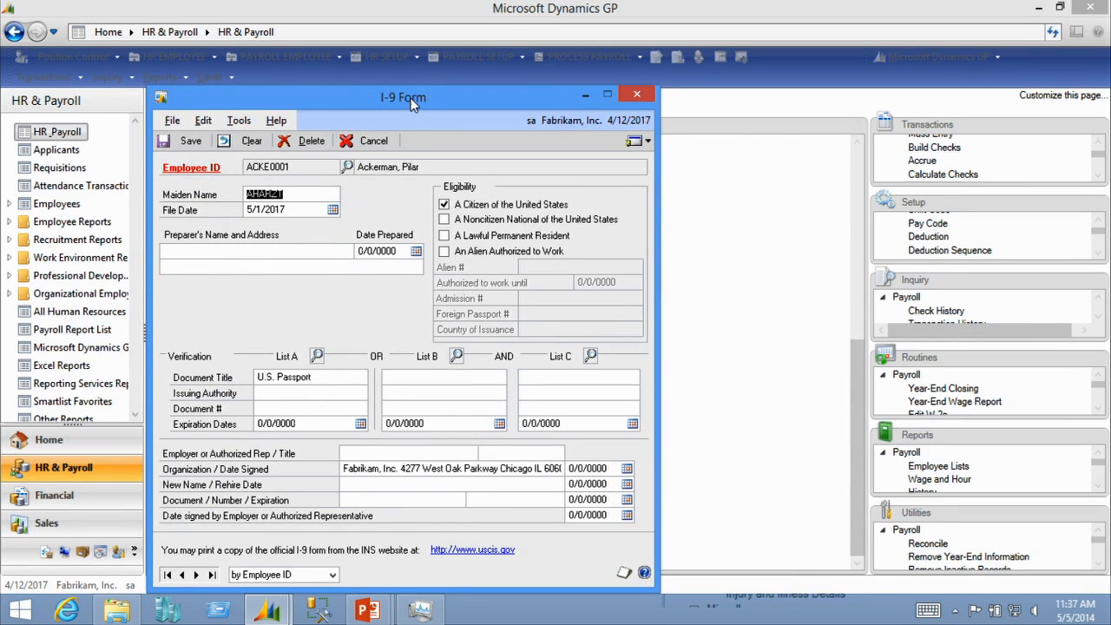
pyautogui.moveTo(413, 99); pyautogui.dragTo(411, 73)
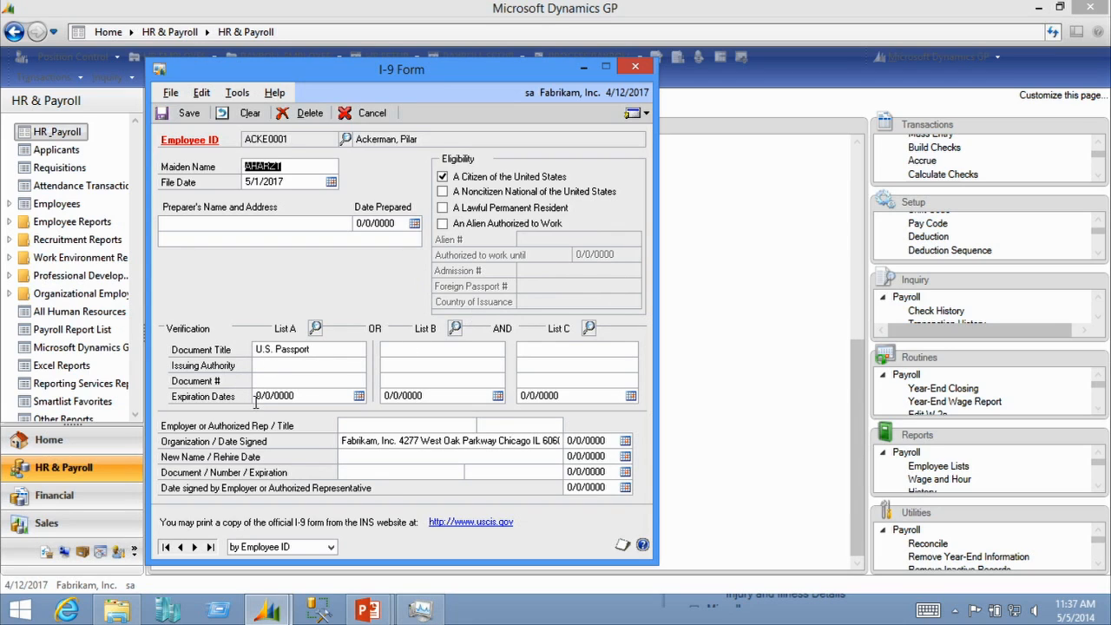
pyautogui.click(305, 395)
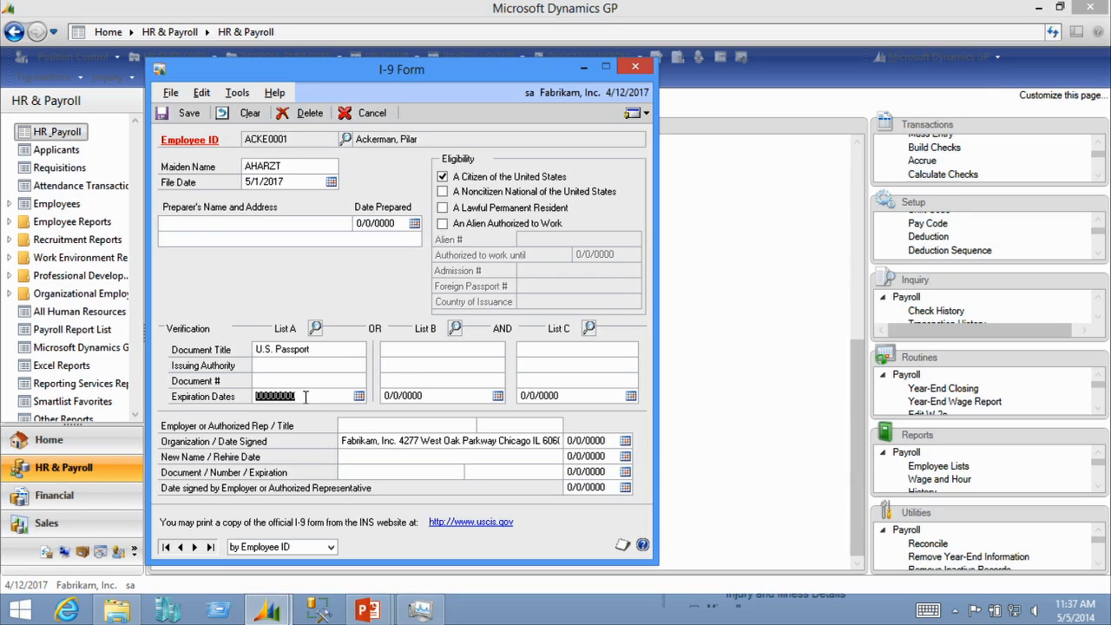
pyautogui.click(637, 68)
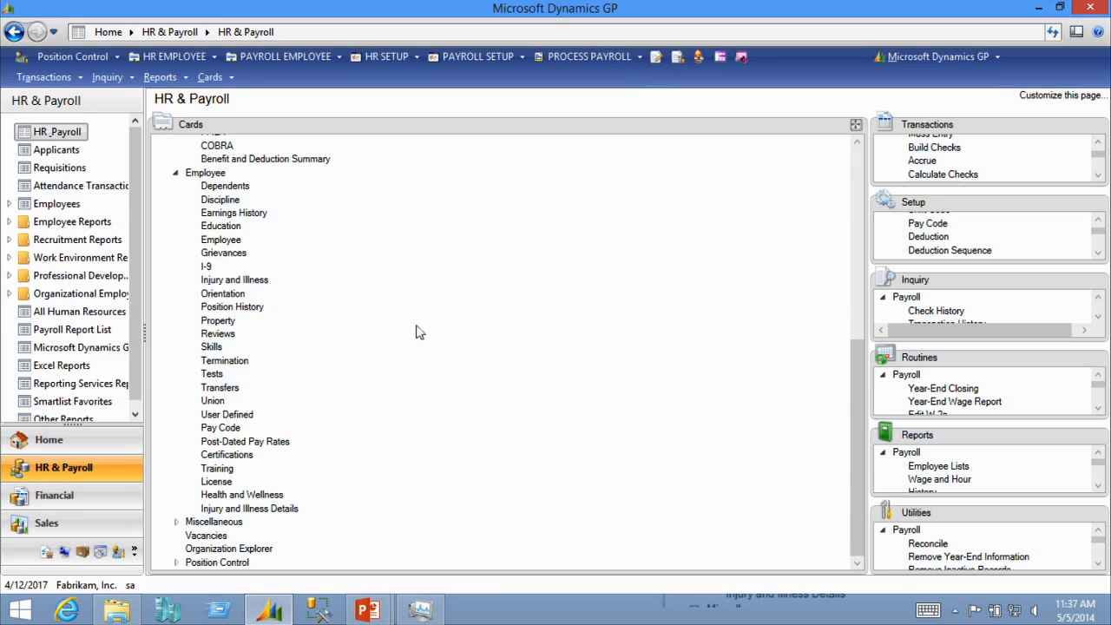
# Step: Open the employee's injury and illness record and load case 1 from the case lookup
pyautogui.click(260, 279)
pyautogui.write('a')
pyautogui.click(296, 208)
pyautogui.press('Tab')
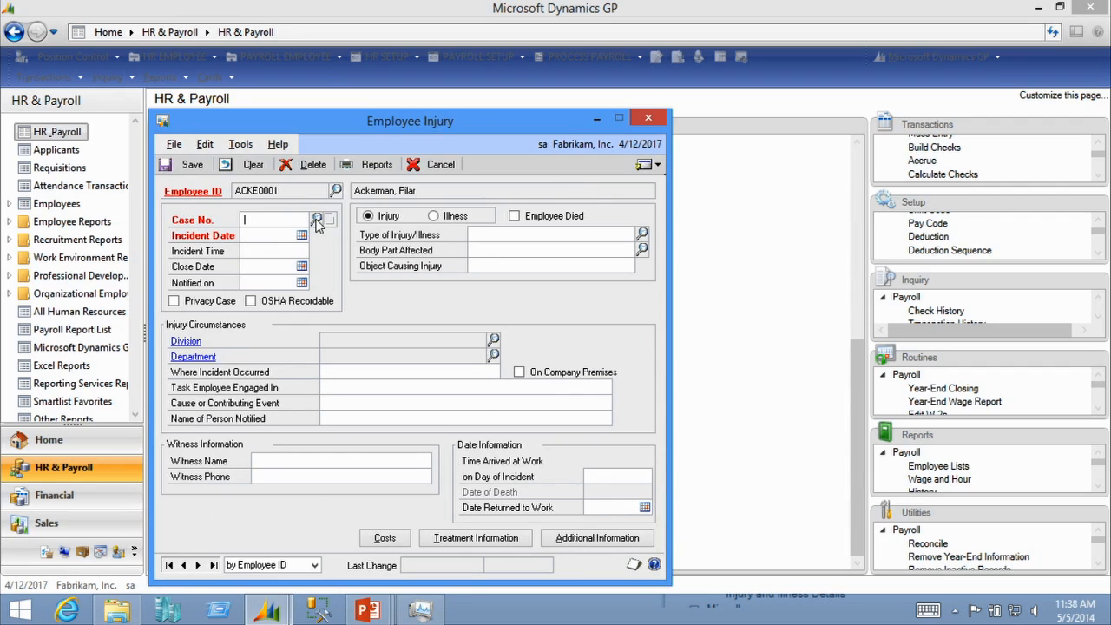
pyautogui.click(316, 219)
pyautogui.doubleClick(283, 272)
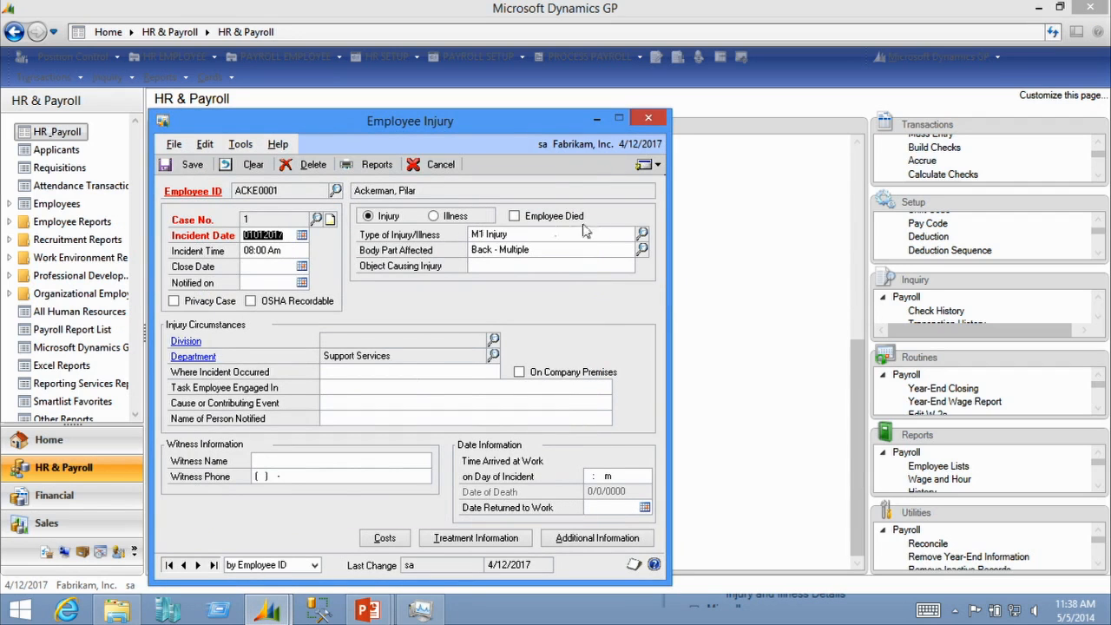
# Step: Check the available OSHA injury types and the costs recorded for the injury case, closing both windows
pyautogui.click(641, 234)
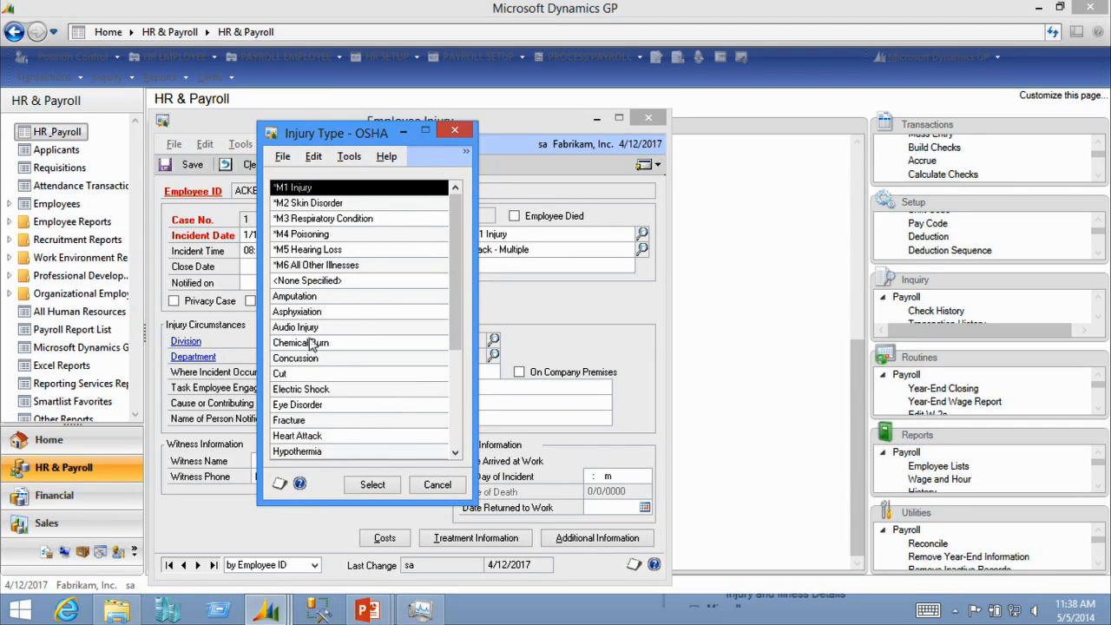
pyautogui.click(439, 491)
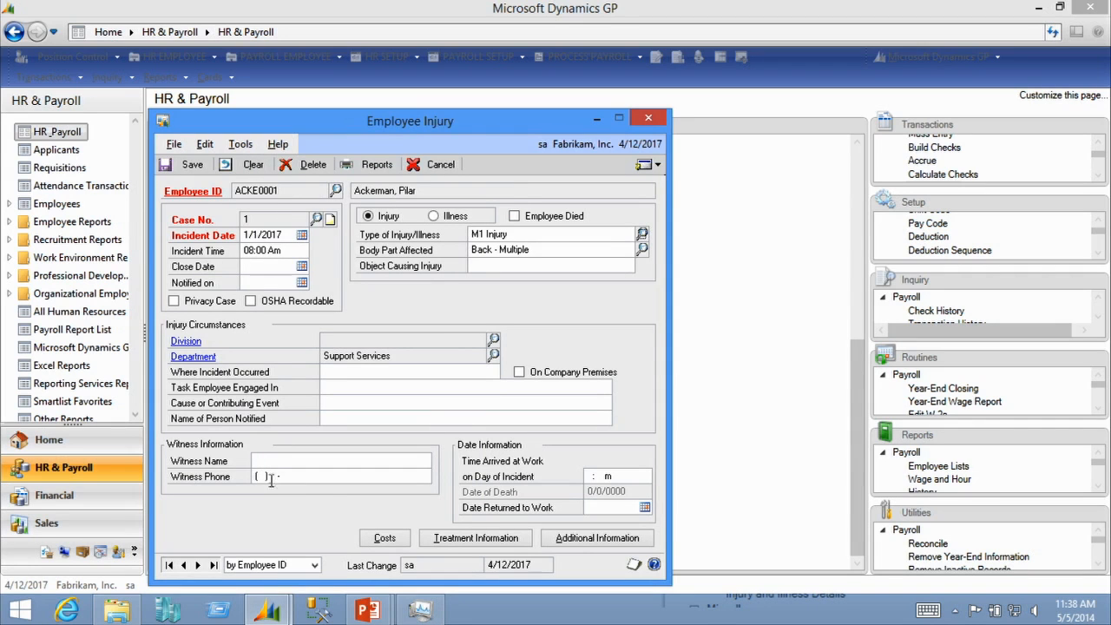
pyautogui.click(385, 538)
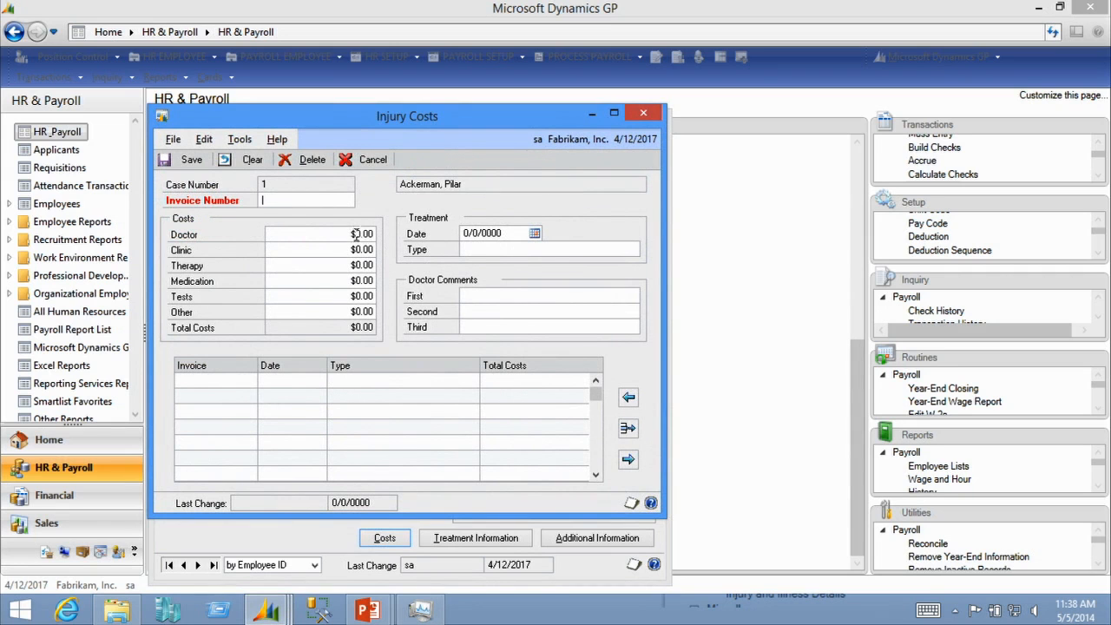
pyautogui.click(644, 113)
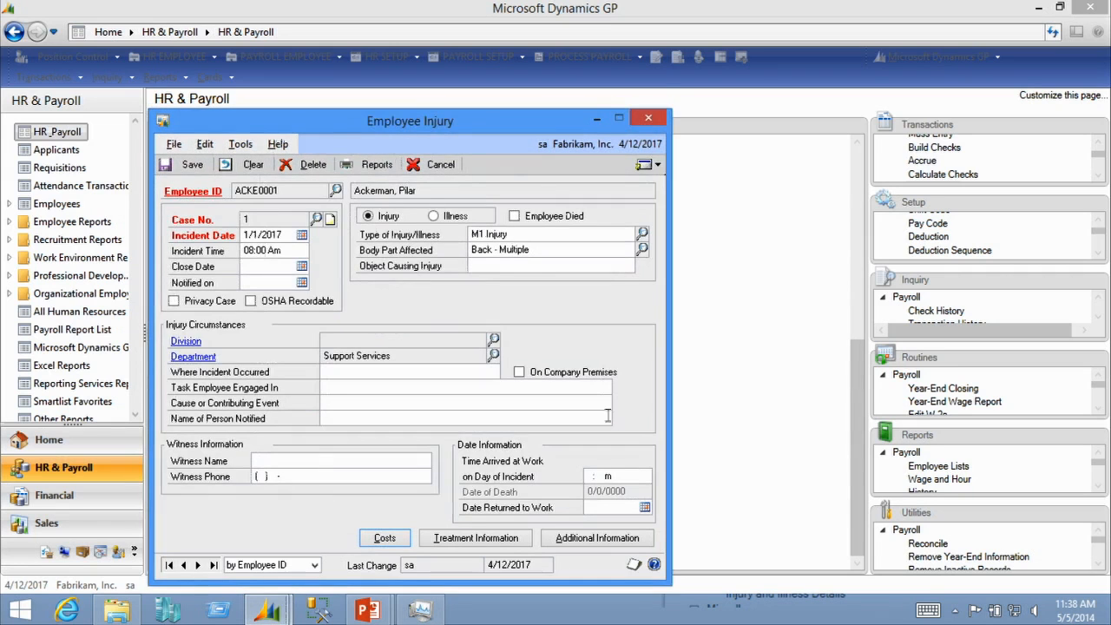
# Step: Try marking the injury case's treatment as Hospitalized and Emergency Room, and close the injury record discarding the changes
pyautogui.click(500, 545)
pyautogui.click(214, 211)
pyautogui.click(210, 244)
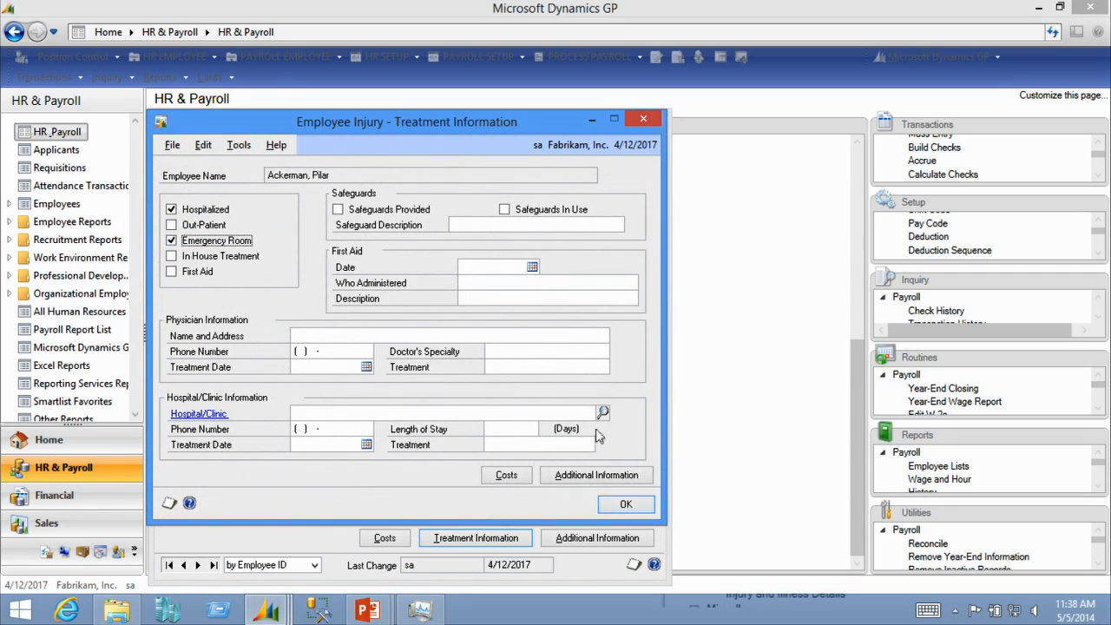
pyautogui.click(625, 498)
pyautogui.click(618, 477)
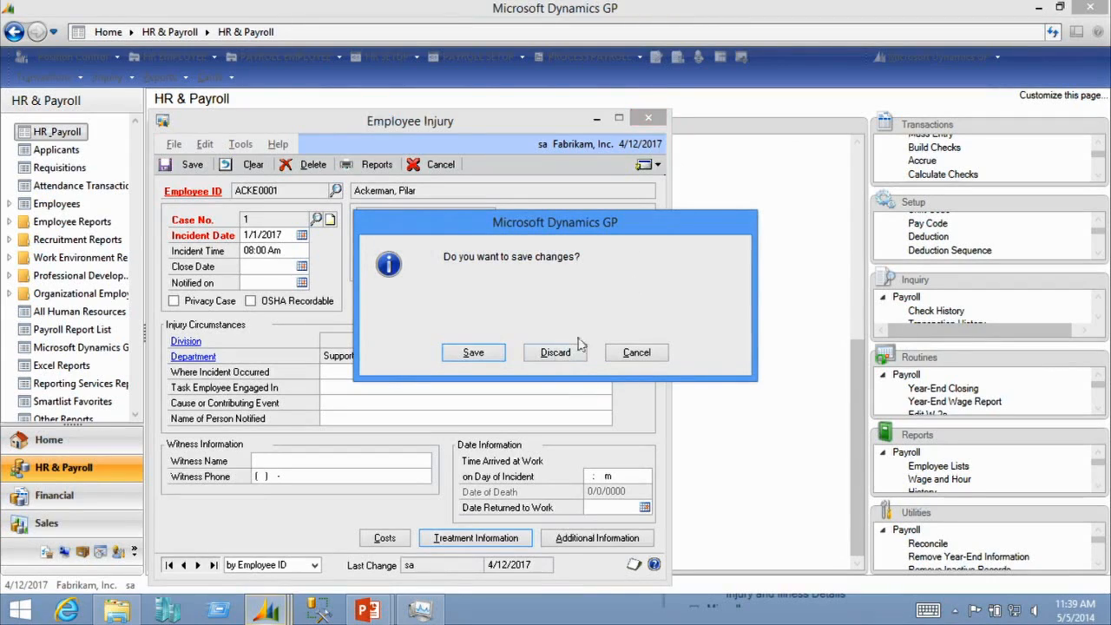
pyautogui.click(542, 356)
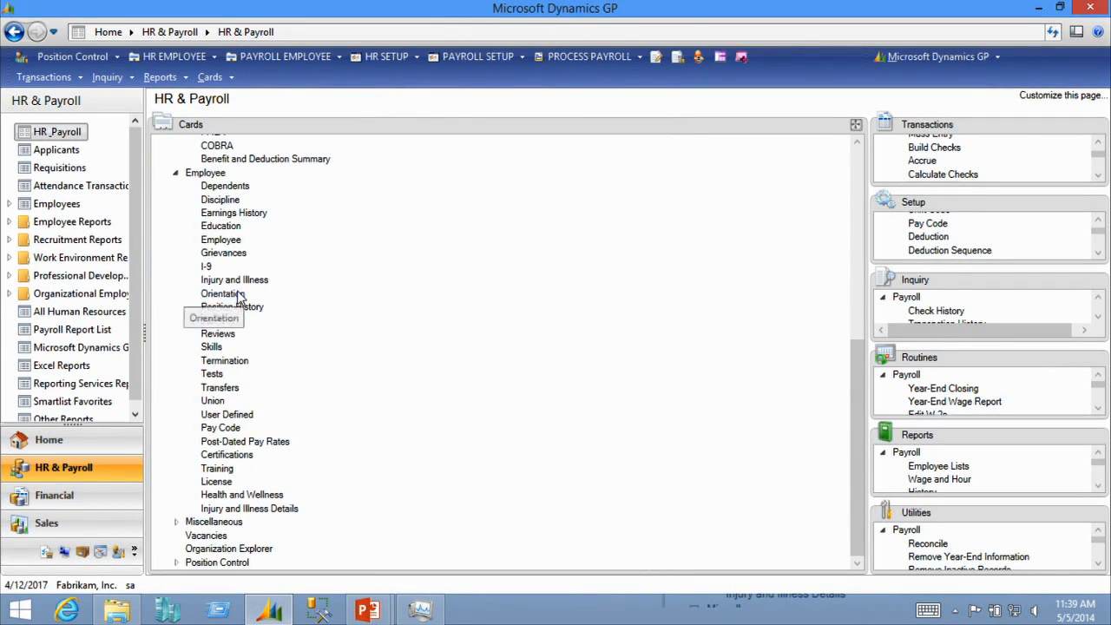
# Step: Open the same employee's orientation checklist, review its items and start and end dates, and close it
pyautogui.click(241, 295)
pyautogui.write('A')
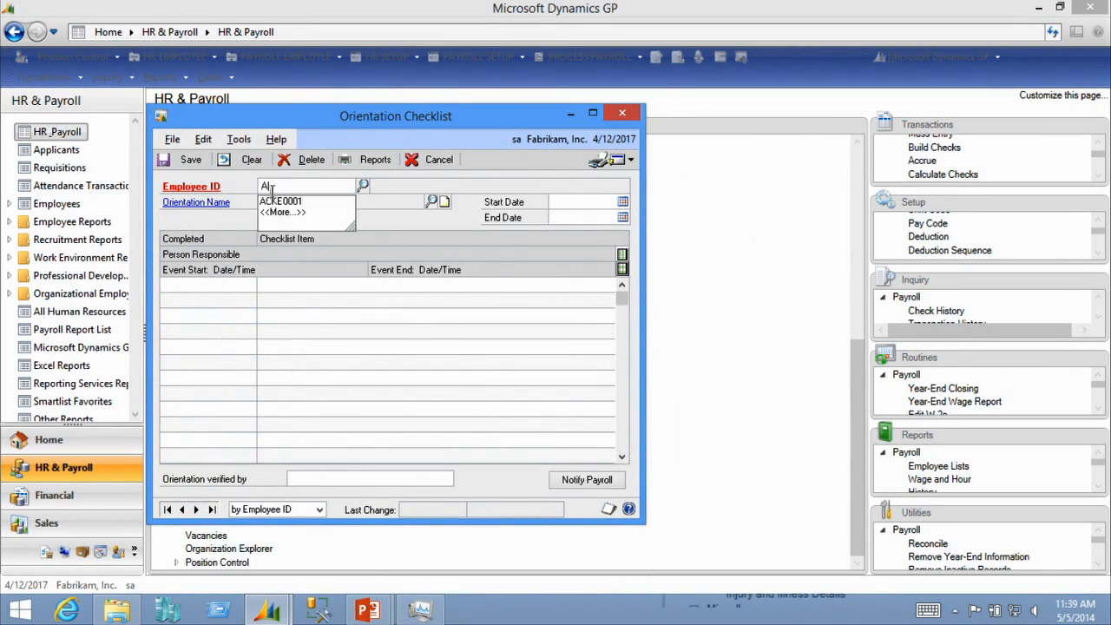
pyautogui.click(282, 201)
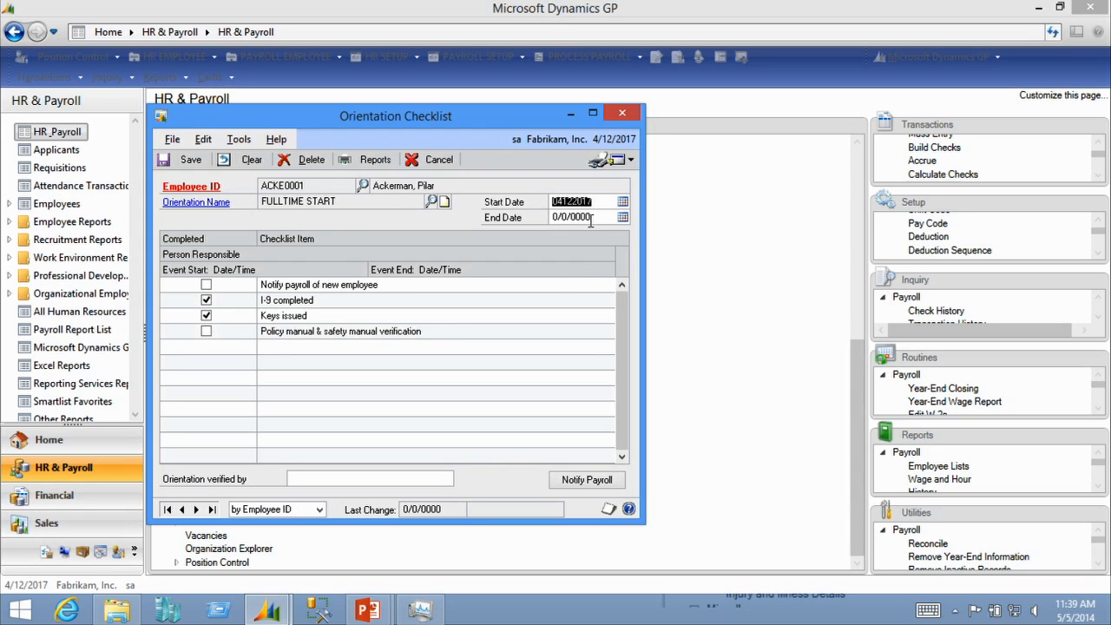
pyautogui.click(625, 112)
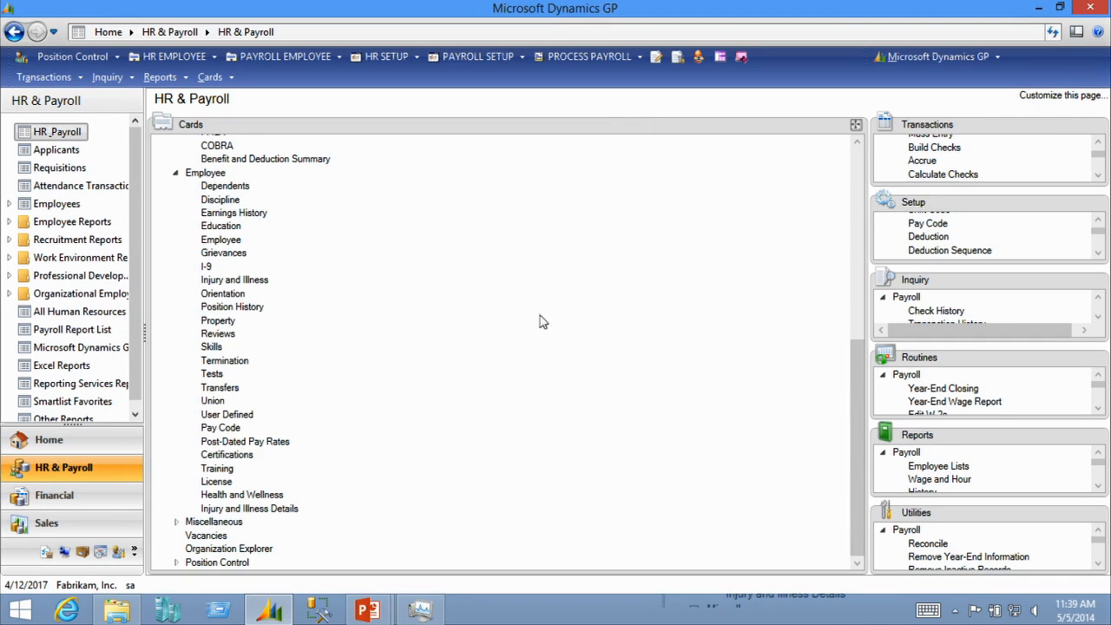
# Step: Review the employee's position history, including HR status, position and department, and close it
pyautogui.click(232, 307)
pyautogui.write('A')
pyautogui.click(312, 201)
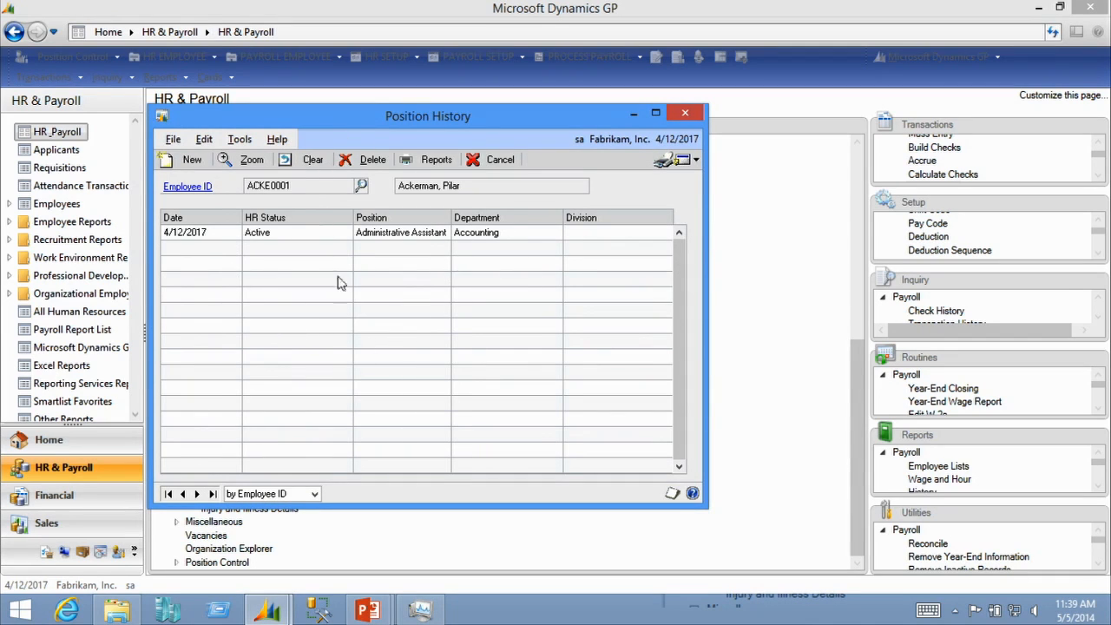
pyautogui.click(686, 115)
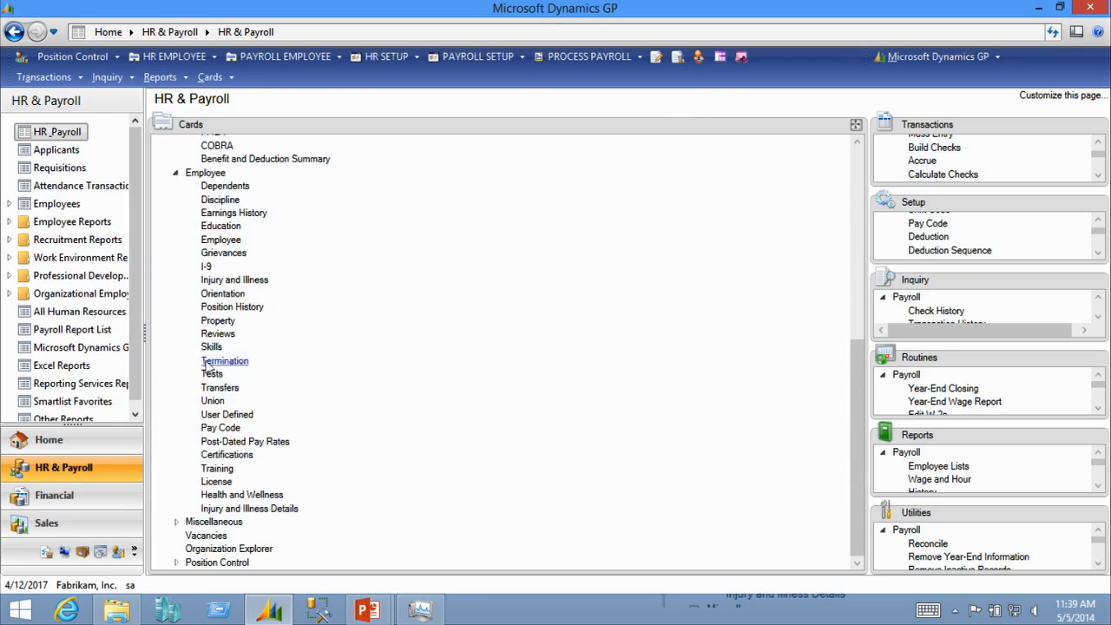
# Step: Review the company property issued to the employee and close the property record
pyautogui.click(219, 323)
pyautogui.write('A')
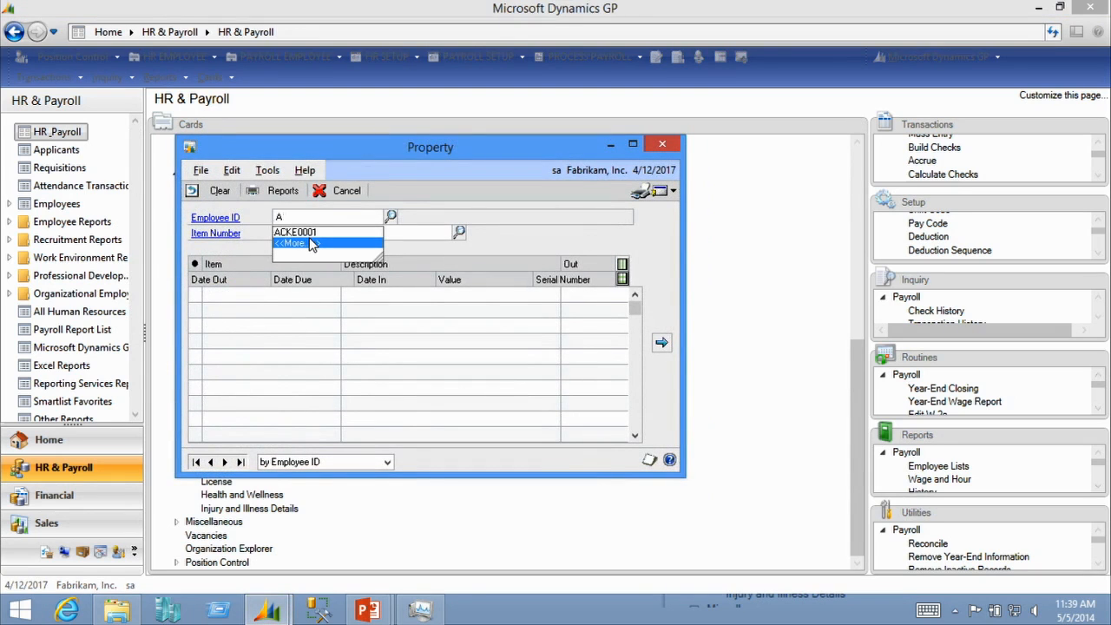
pyautogui.click(299, 233)
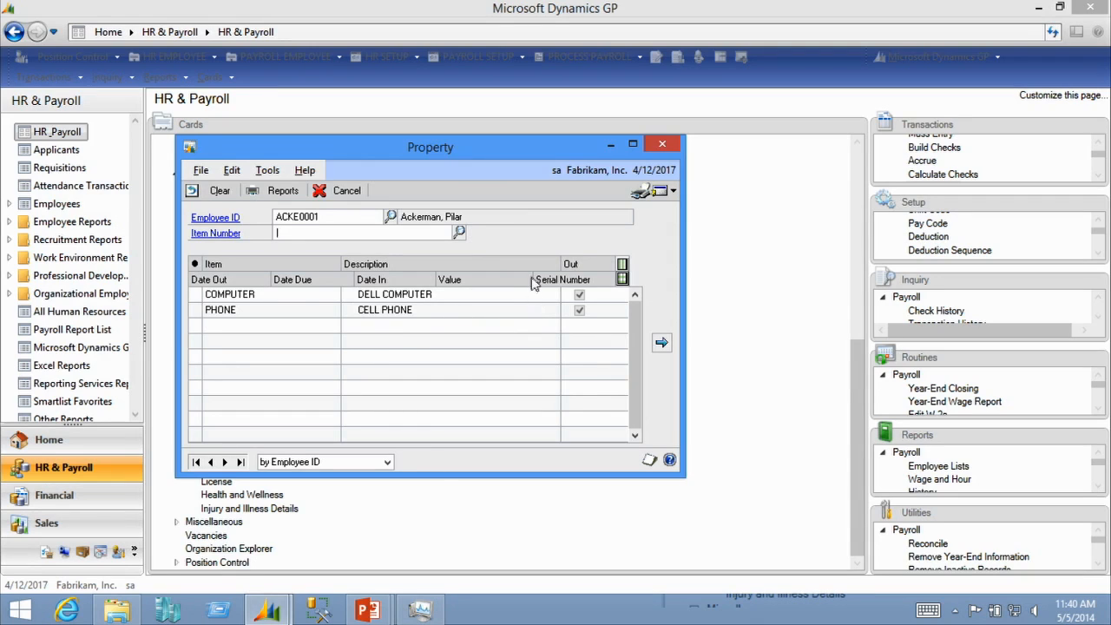
pyautogui.click(662, 144)
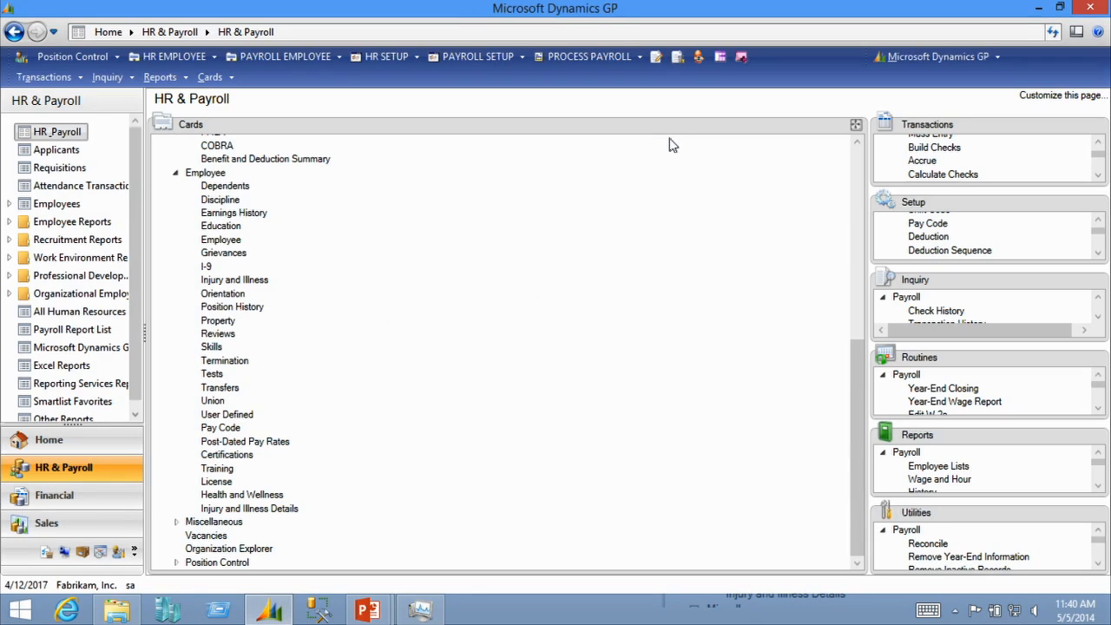
# Step: Open the employee's review, check its category scores and the Attendance note, and close both windows
pyautogui.click(218, 331)
pyautogui.write('A')
pyautogui.click(257, 202)
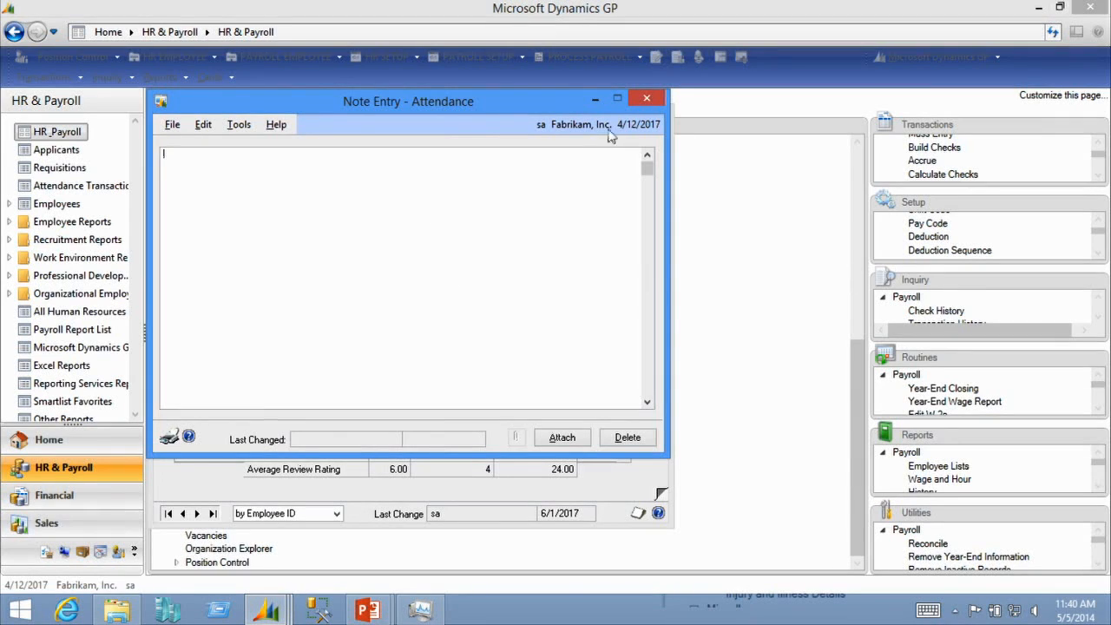
pyautogui.click(648, 100)
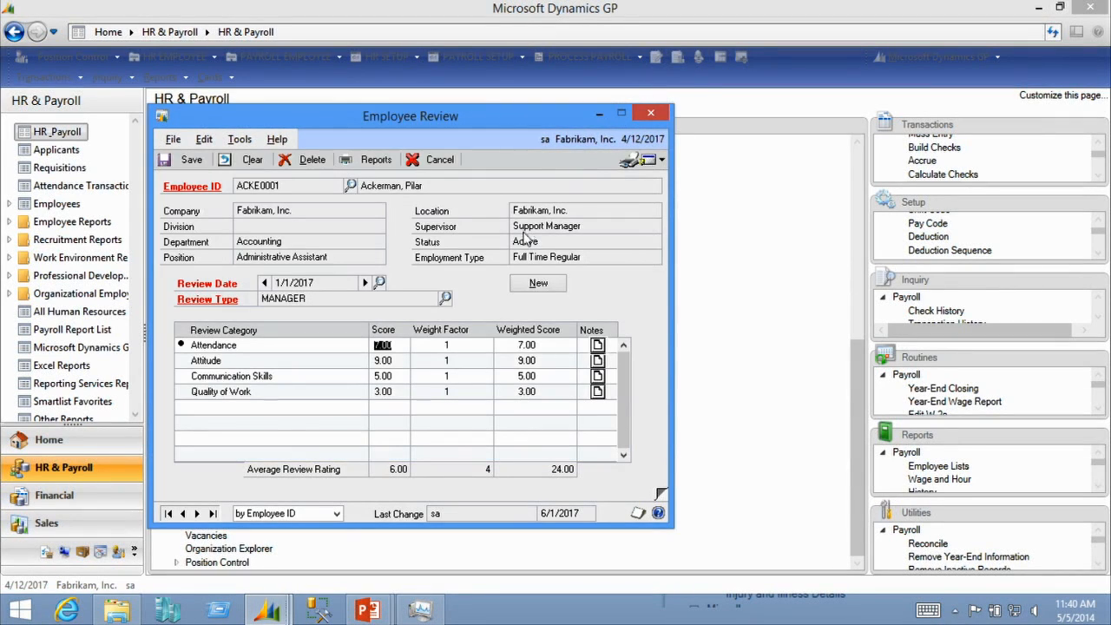
pyautogui.click(649, 116)
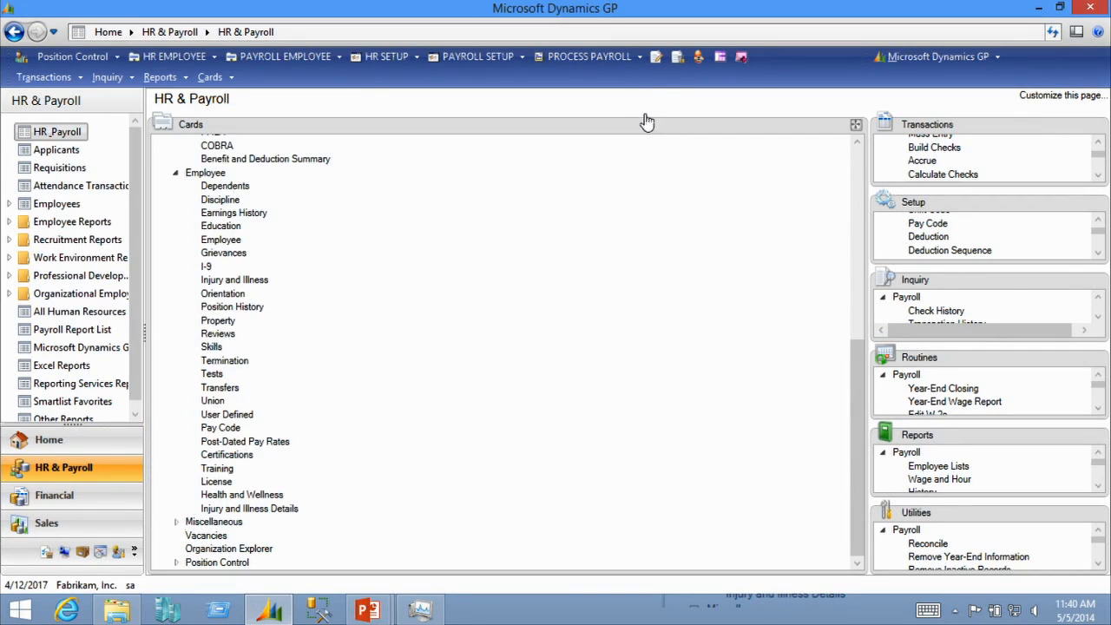
# Step: Load the employee's skills, browse to the SQL KNOWLEDGE skill set to review it, and close the record
pyautogui.click(212, 346)
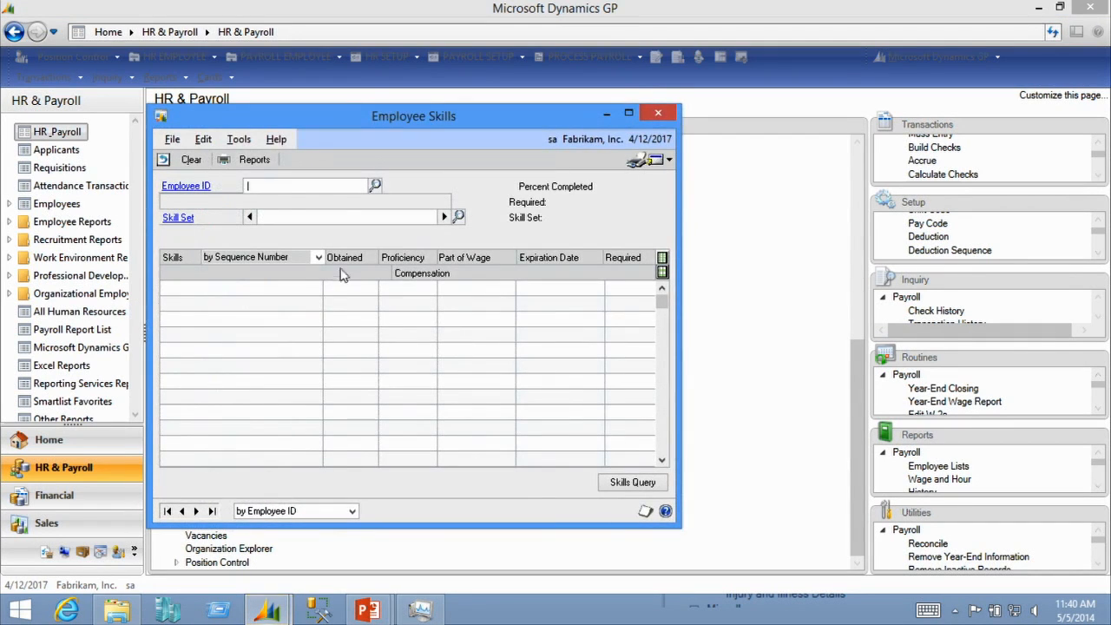
pyautogui.write('A')
pyautogui.click(275, 201)
pyautogui.click(443, 217)
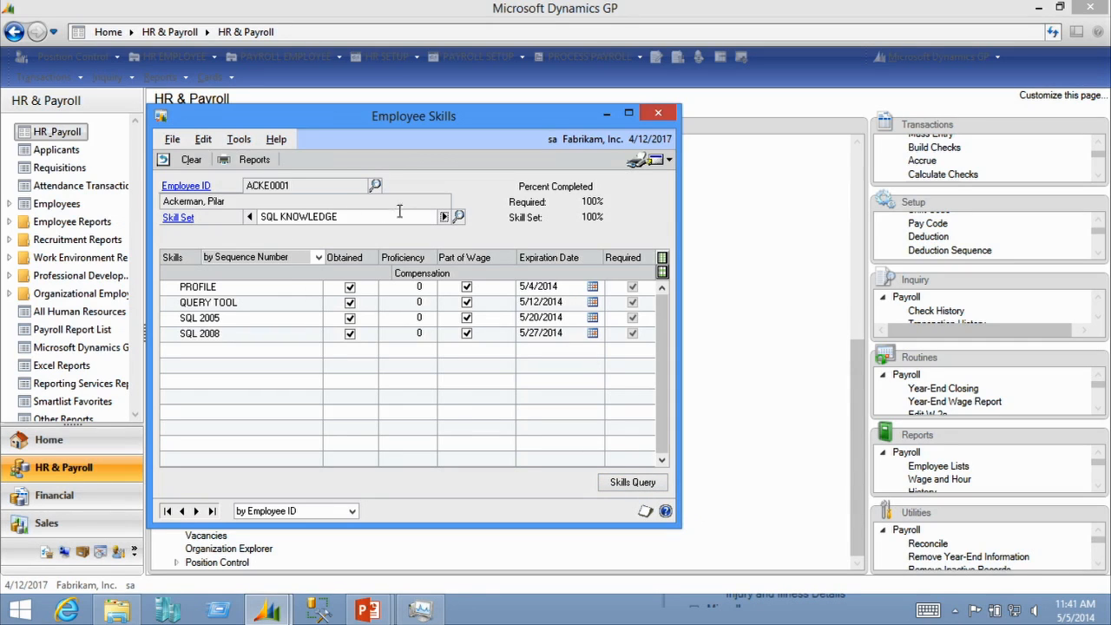
pyautogui.click(660, 115)
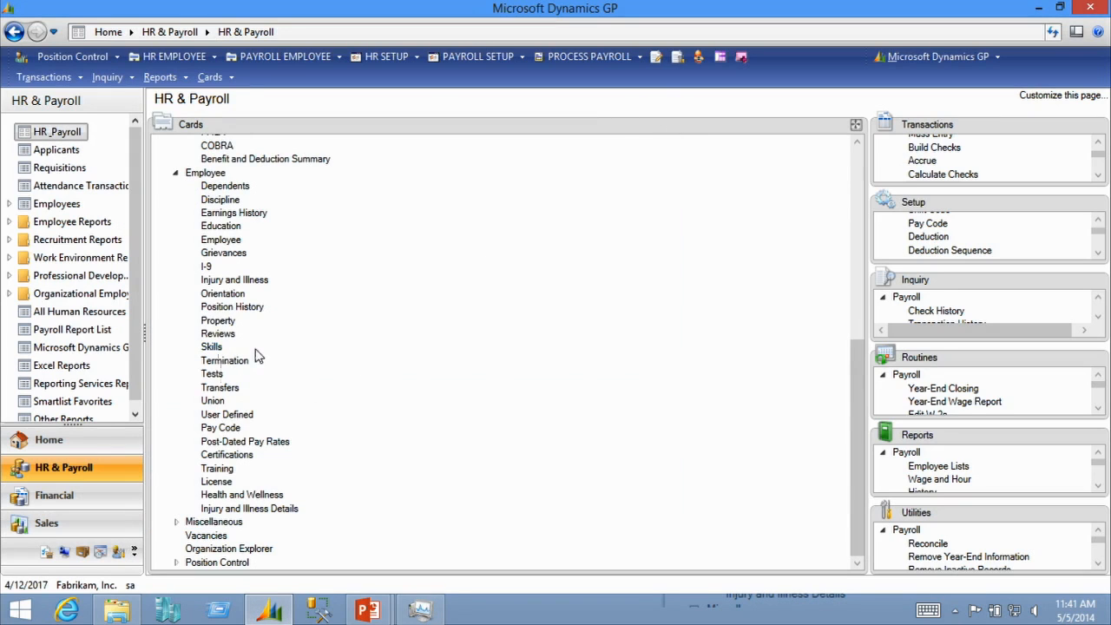
# Step: Open the employee's termination checklist and load the FULL TIME TERM checklist to review its items
pyautogui.click(226, 360)
pyautogui.write('A')
pyautogui.press('Tab')
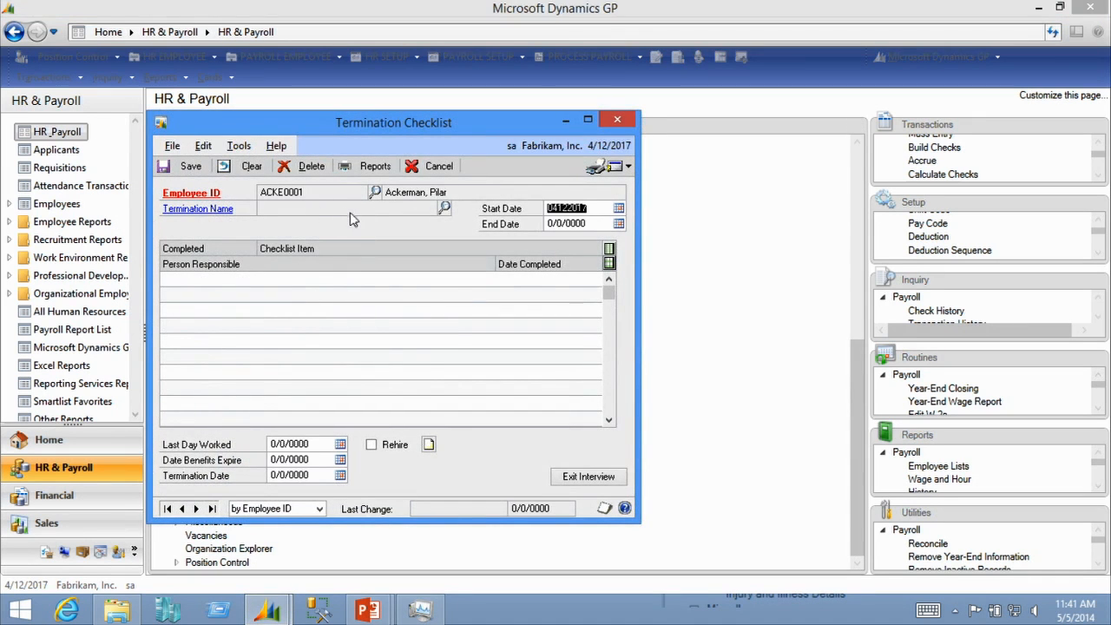
pyautogui.click(444, 210)
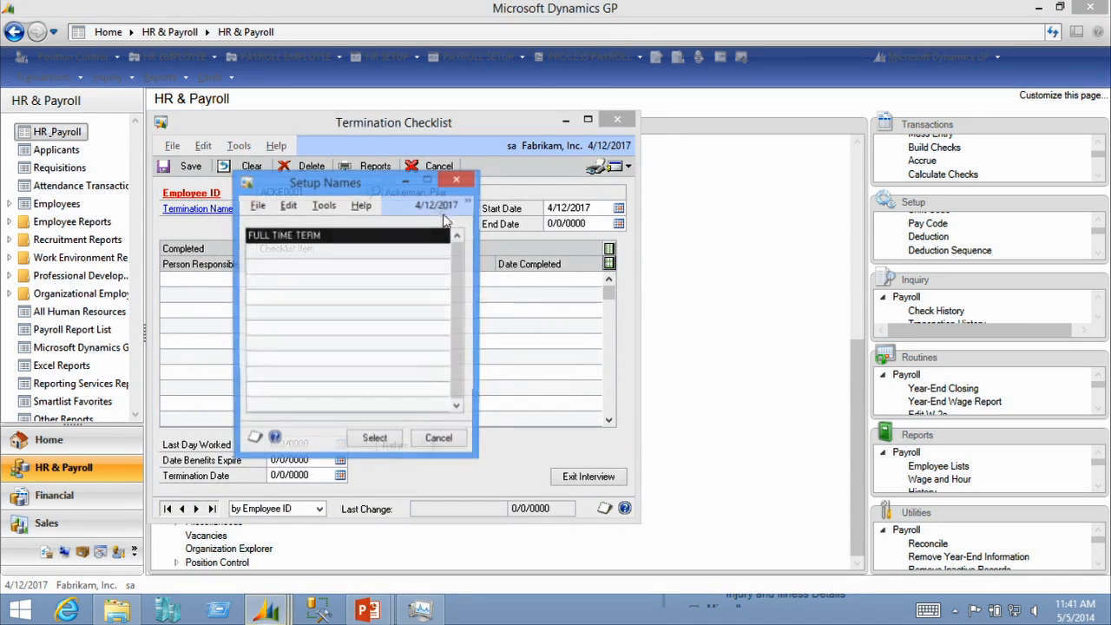
pyautogui.doubleClick(377, 238)
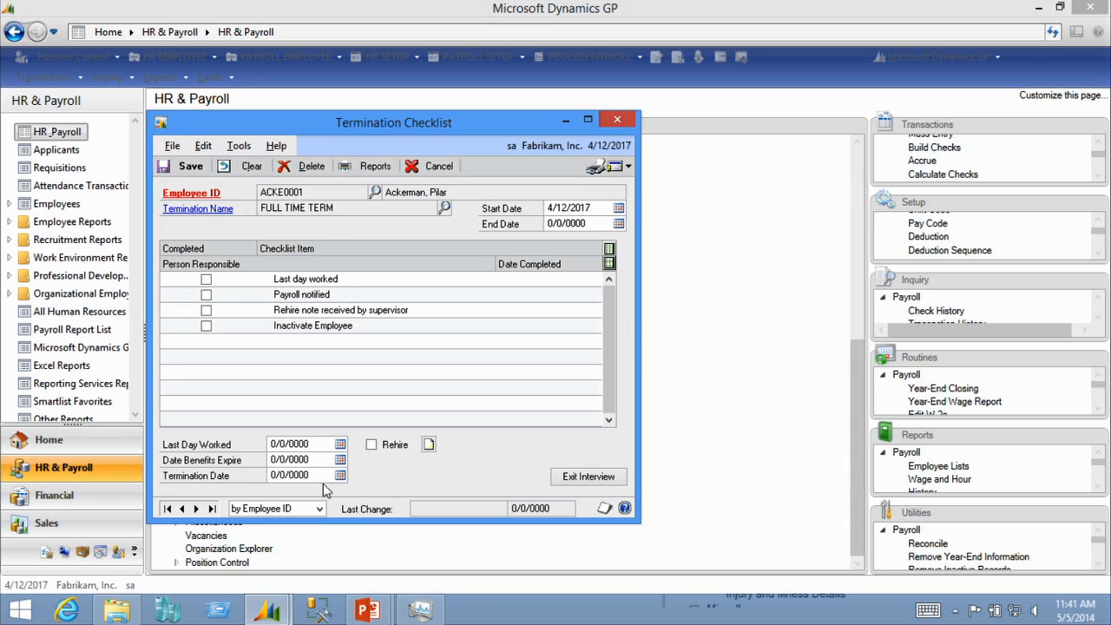
# Step: Review the exit interview form, and close it and the termination checklist, discarding the changes
pyautogui.click(615, 477)
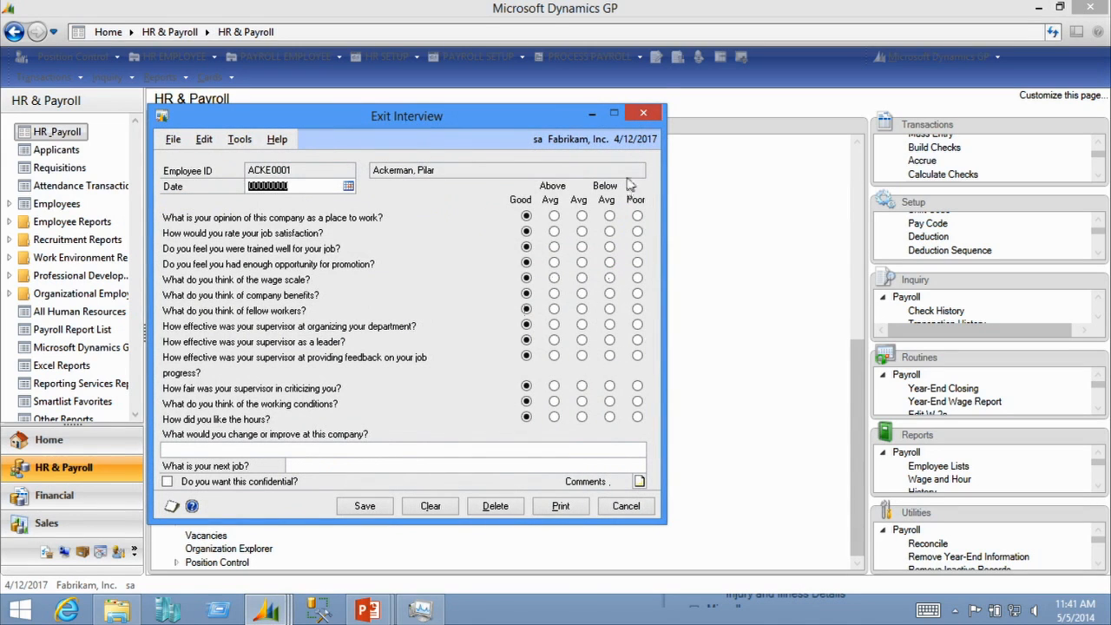
pyautogui.click(643, 114)
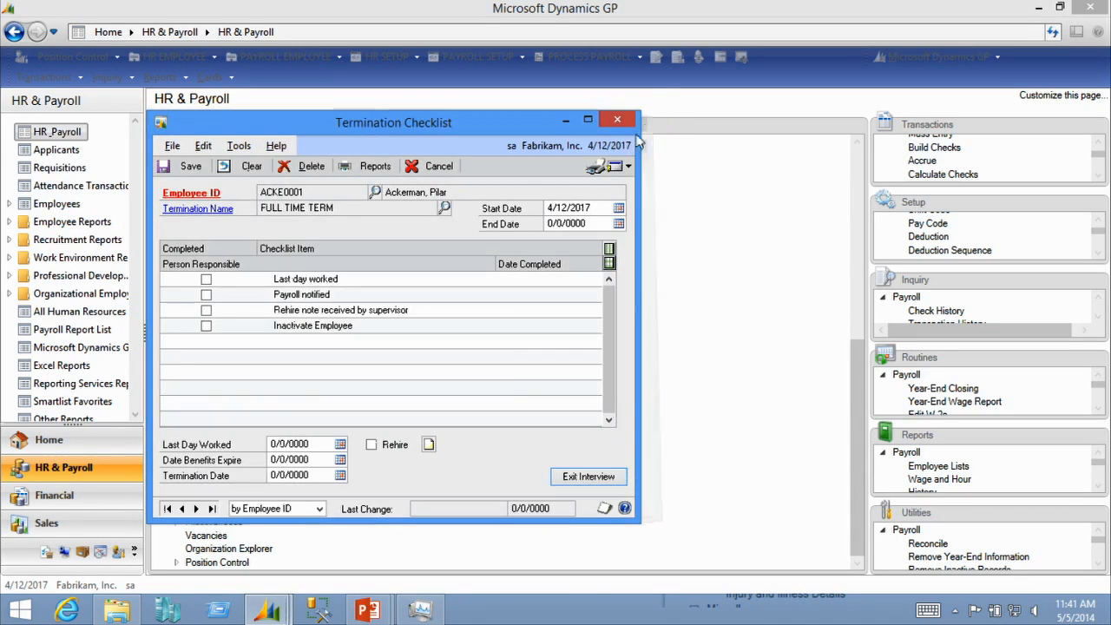
pyautogui.click(617, 119)
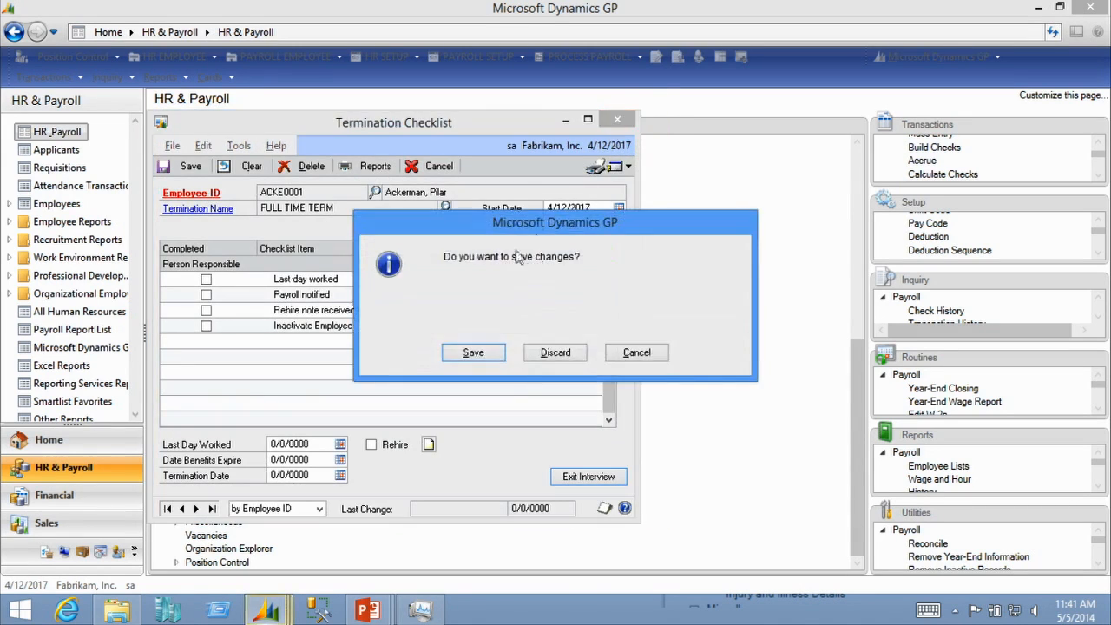
pyautogui.click(553, 360)
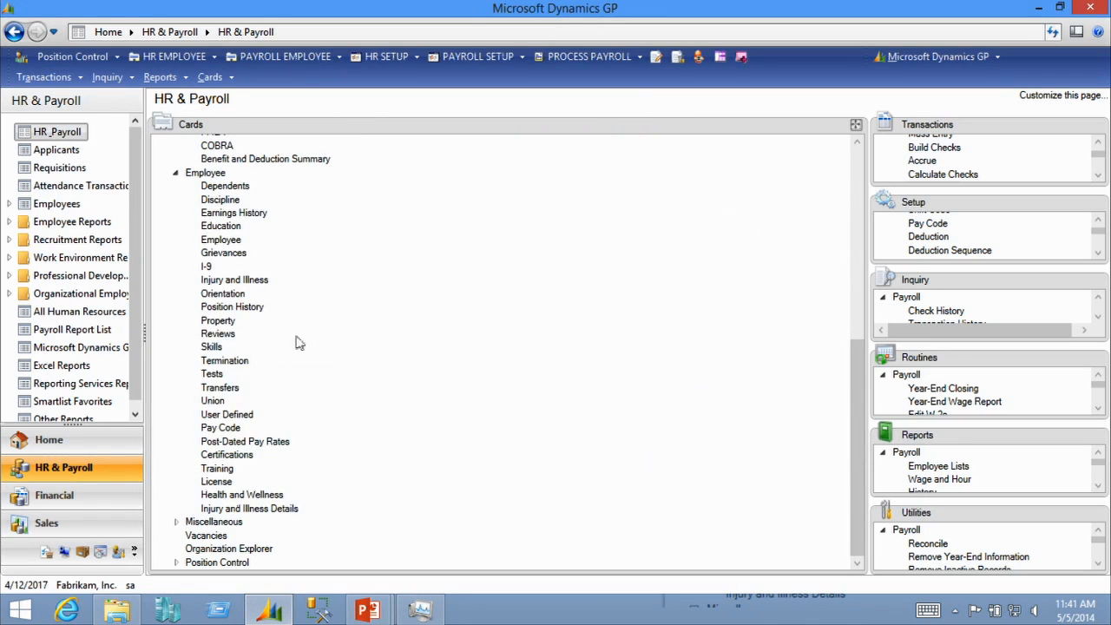
# Step: Review the employee's test records, close them, and switch to the HR Employee slide in PowerPoint
pyautogui.click(214, 375)
pyautogui.write('a')
pyautogui.click(289, 198)
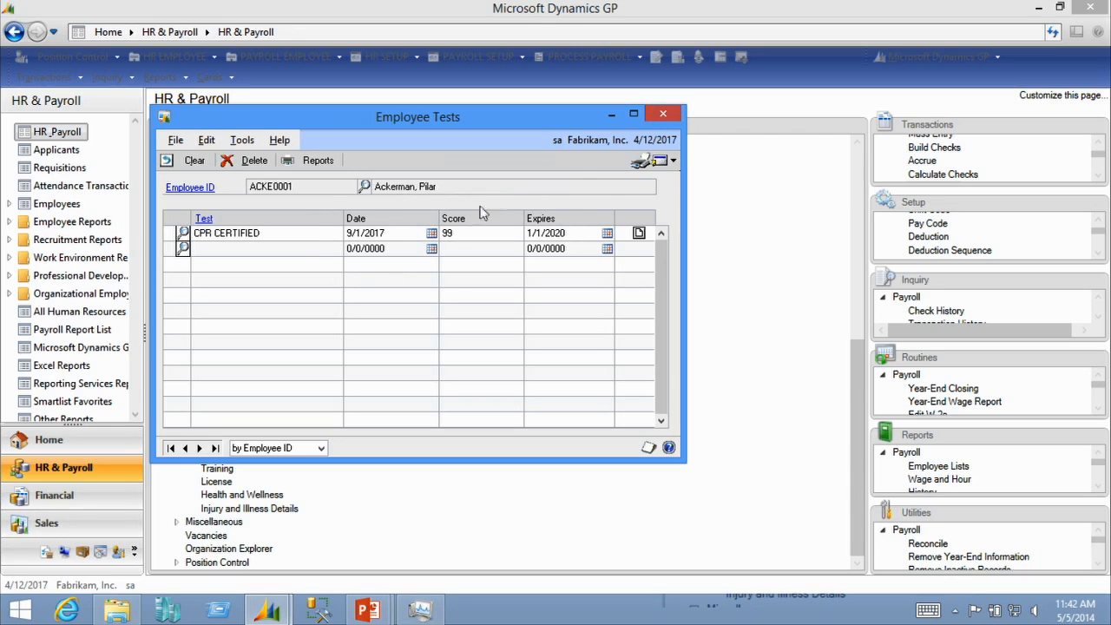
pyautogui.click(663, 114)
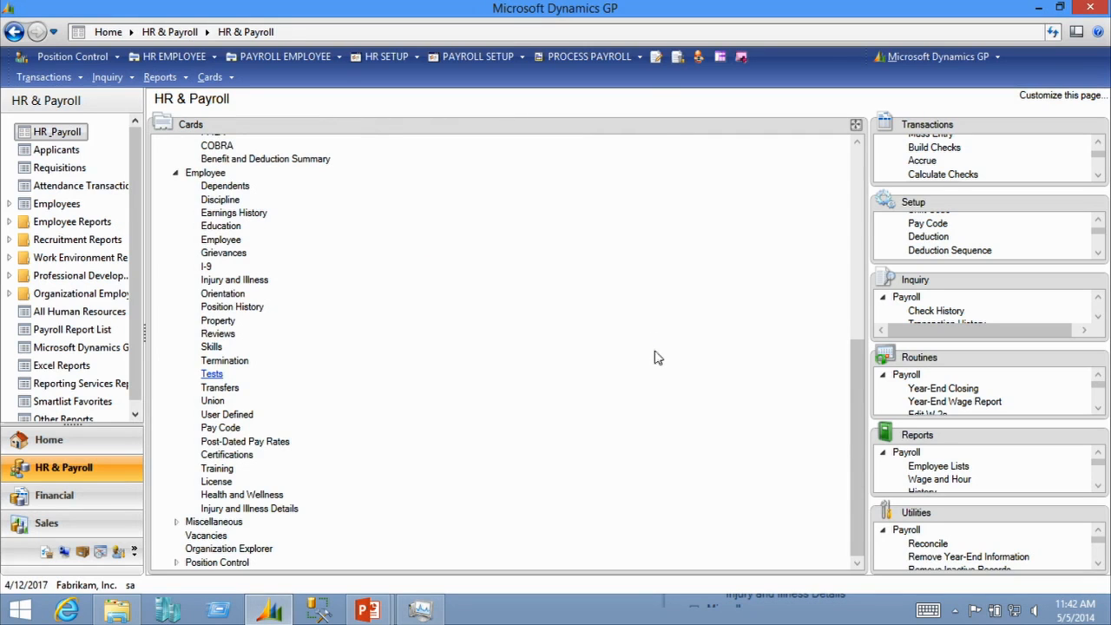
pyautogui.hotkey('alt', 'Tab')
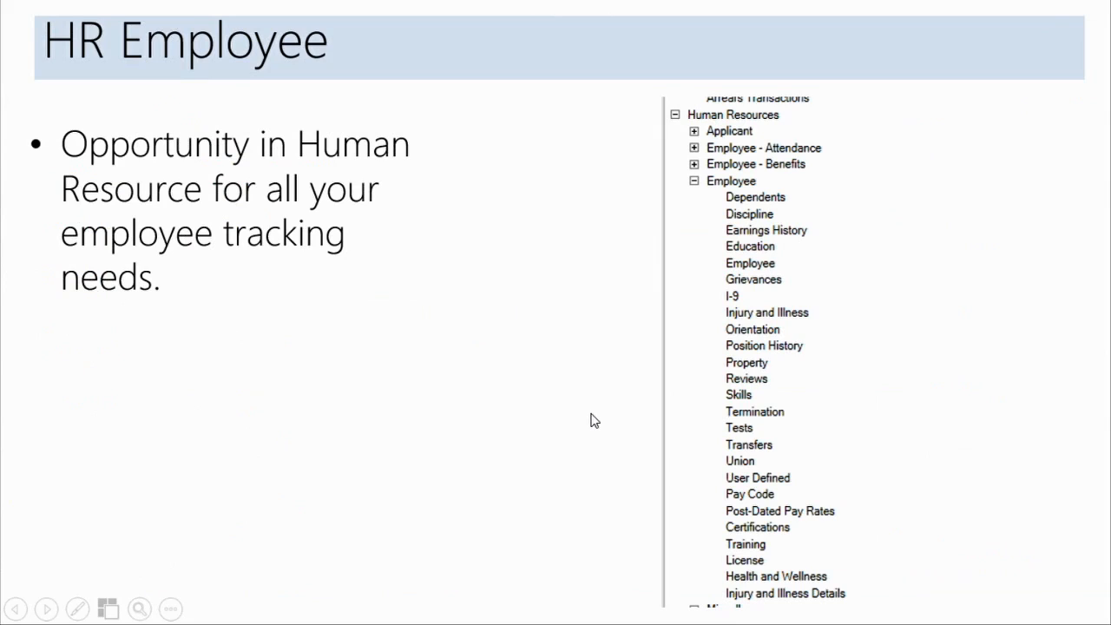
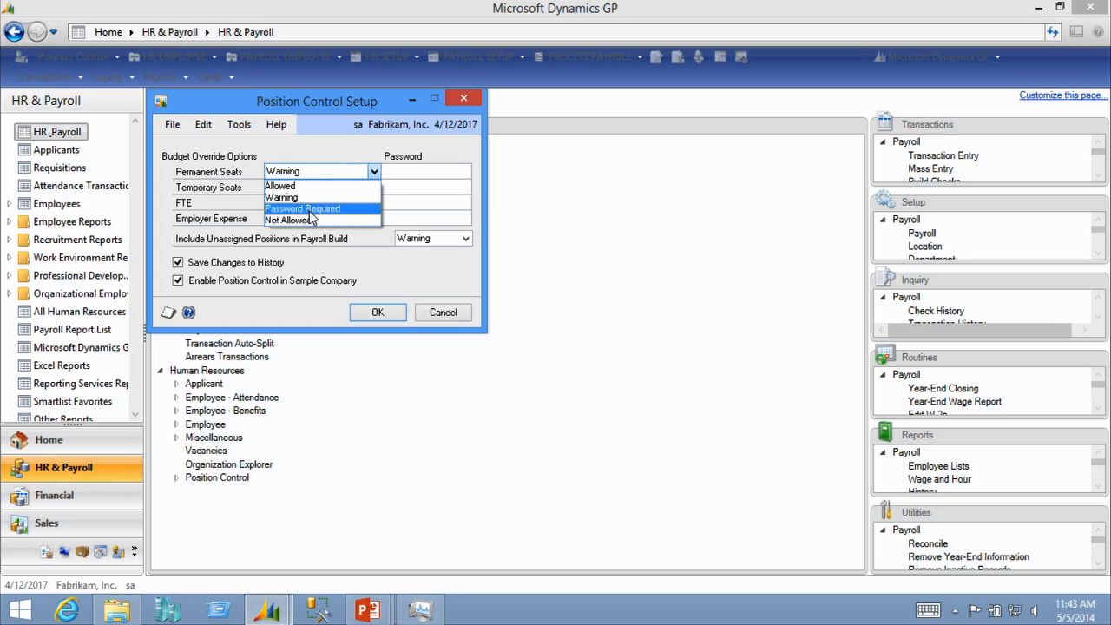
# Step: Review the budget override choices for Permanent Seats in Position Control Setup, keeping Warning selected
pyautogui.click(307, 198)
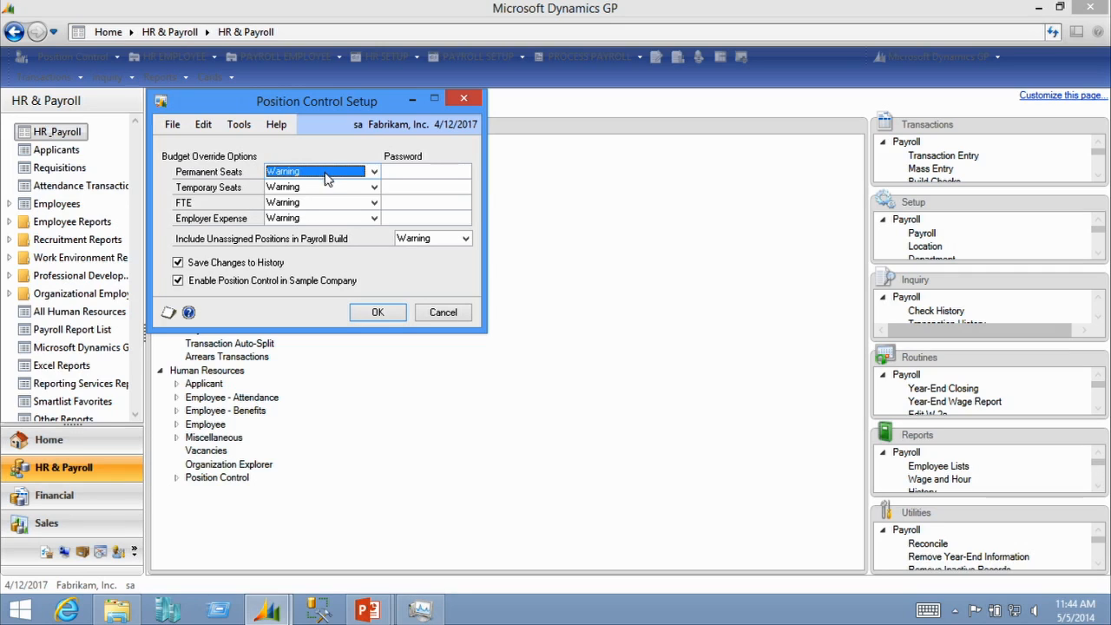
pyautogui.click(330, 173)
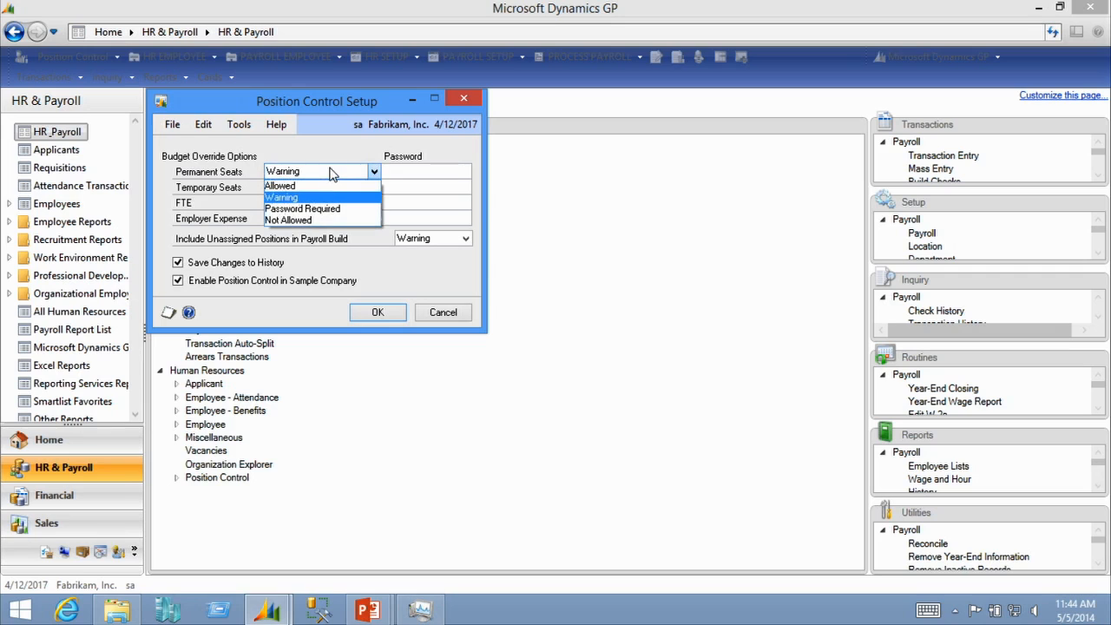
pyautogui.click(330, 174)
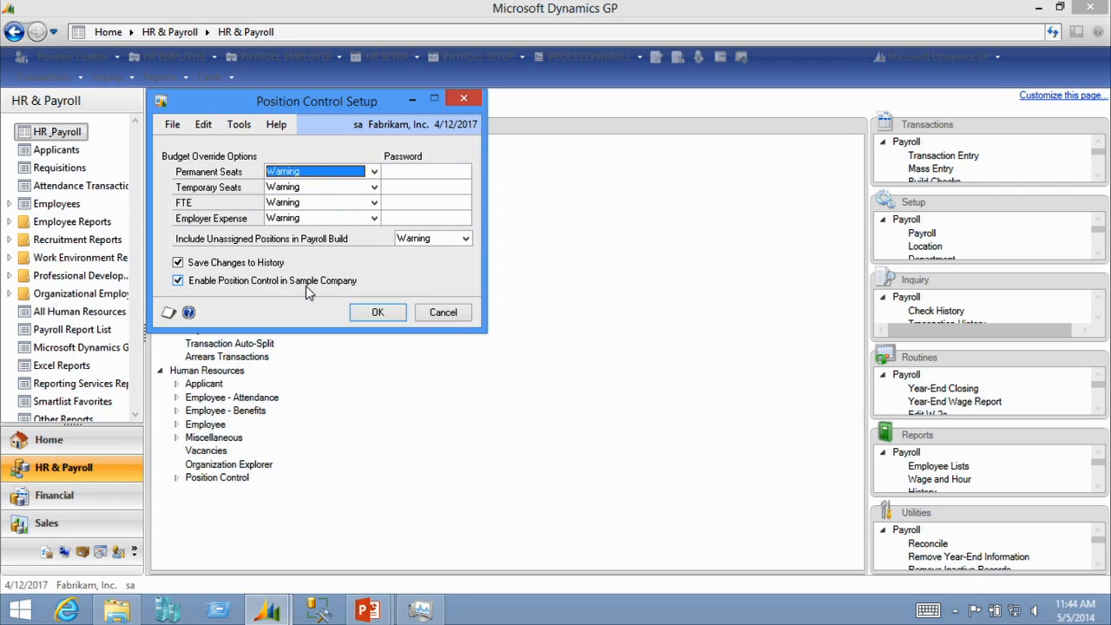
# Step: Confirm the Position Control setup and set the start date of the *CURRENT position plan to 1/1/2014
pyautogui.click(385, 320)
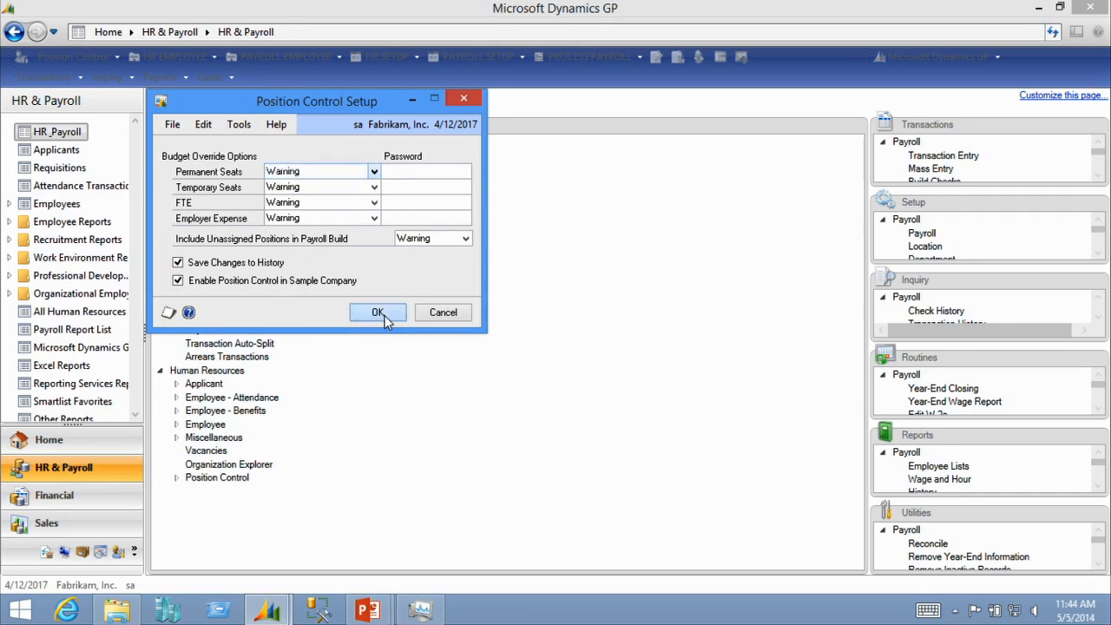
pyautogui.click(67, 56)
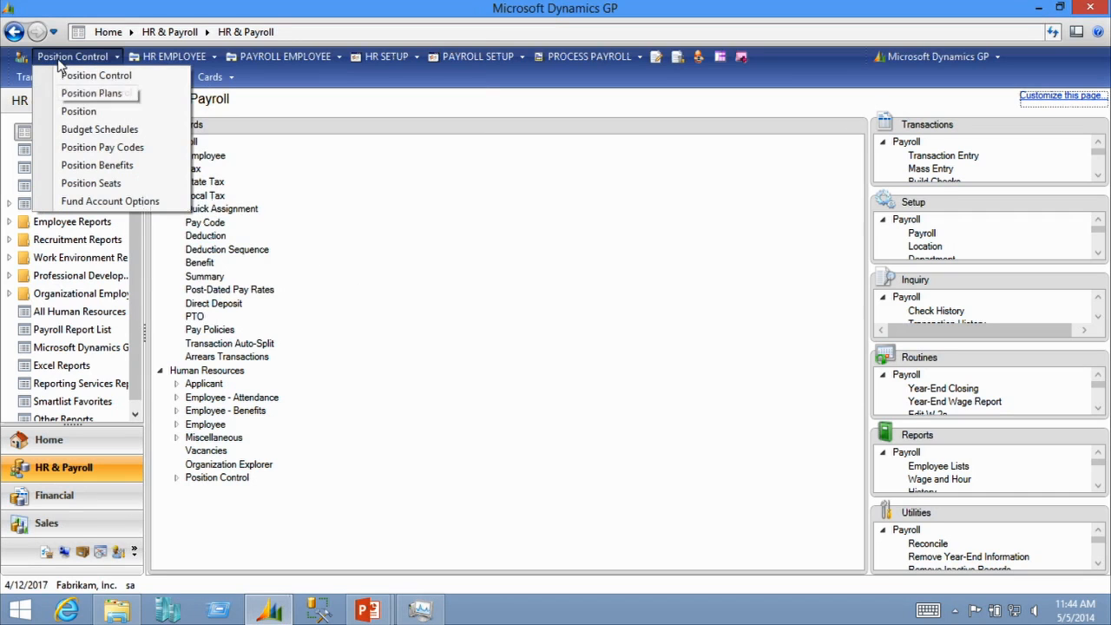
pyautogui.click(127, 95)
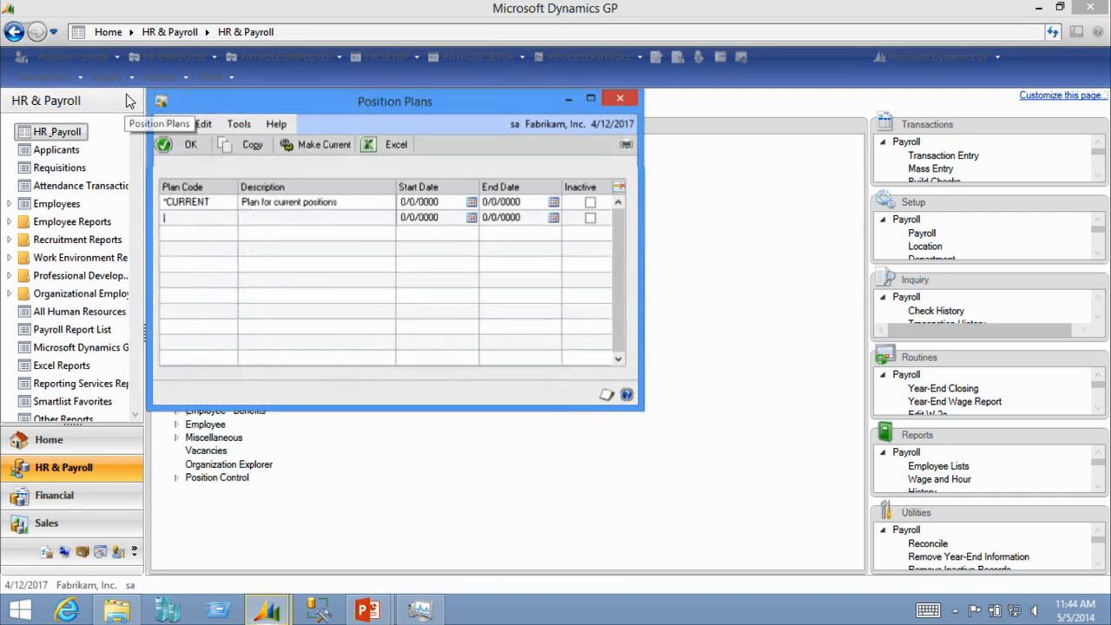
pyautogui.click(408, 204)
pyautogui.doubleClick(436, 205)
pyautogui.write('01012014')
pyautogui.press('Tab')
# Step: Set the end date of the *CURRENT position plan to 12/31/2014 and accept the position plans
pyautogui.write('12312013')
pyautogui.press('Tab')
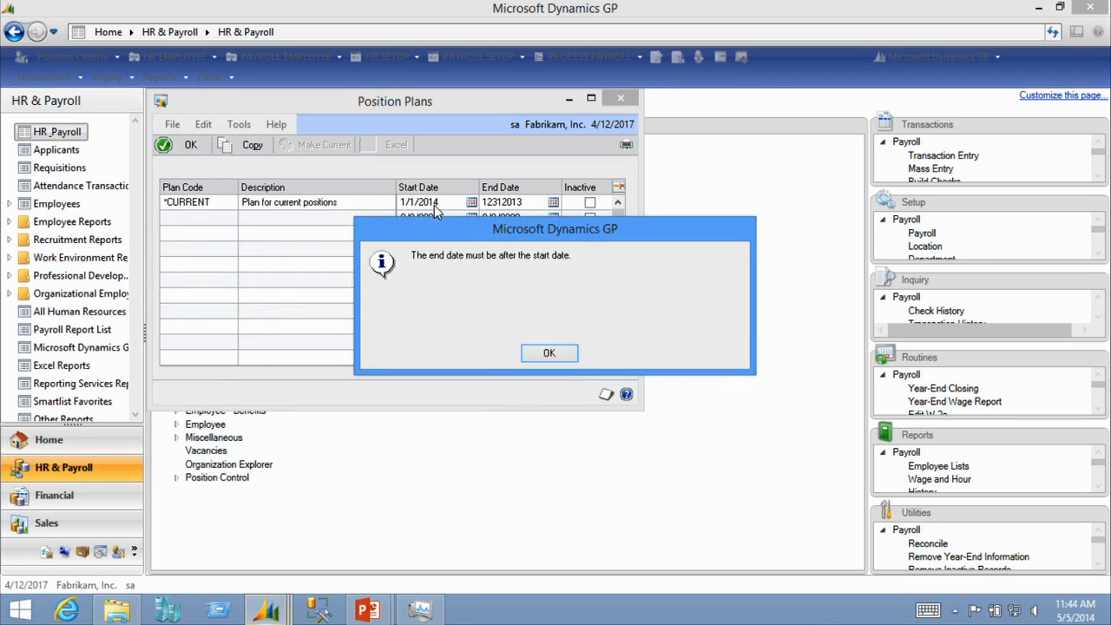
pyautogui.click(549, 352)
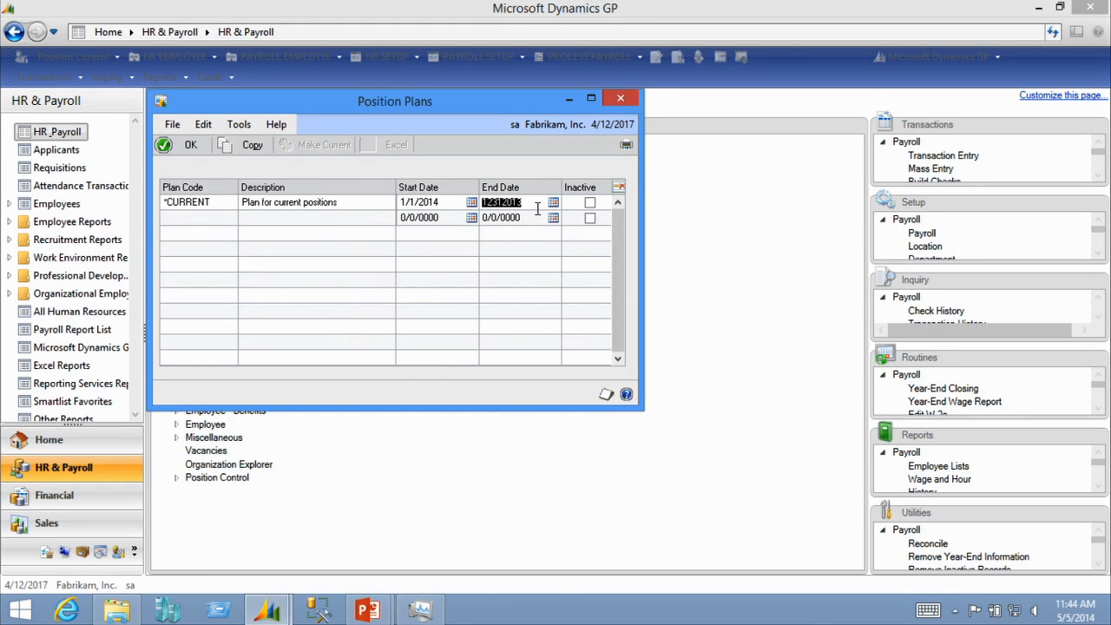
pyautogui.write('12312201')
pyautogui.press('Tab')
pyautogui.click(508, 202)
pyautogui.write('12/31/2014')
pyautogui.press('Tab')
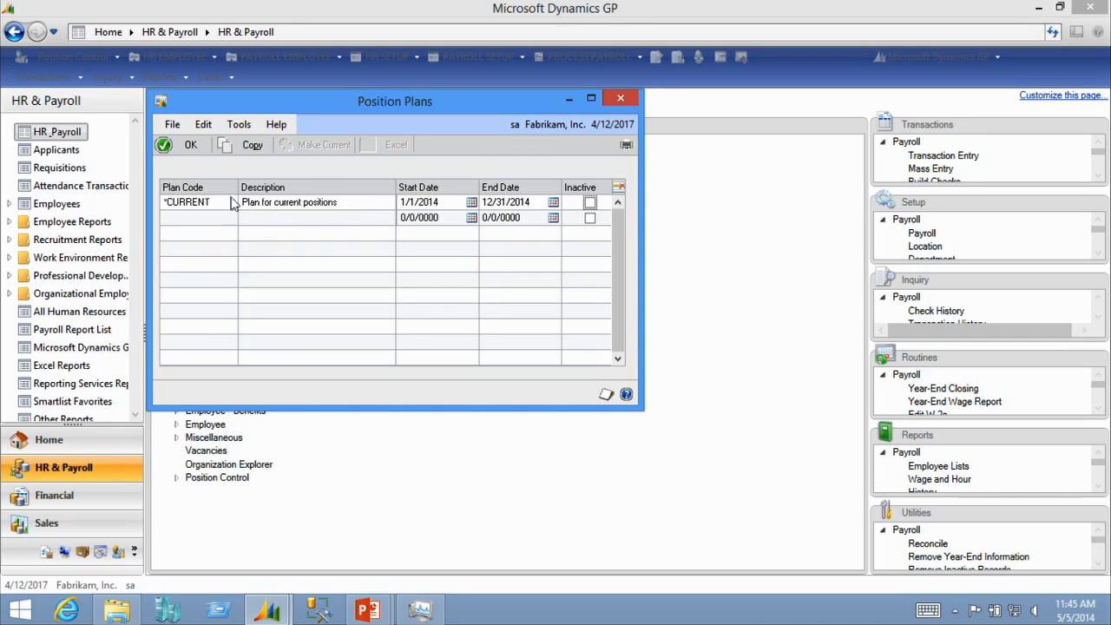
pyautogui.click(177, 145)
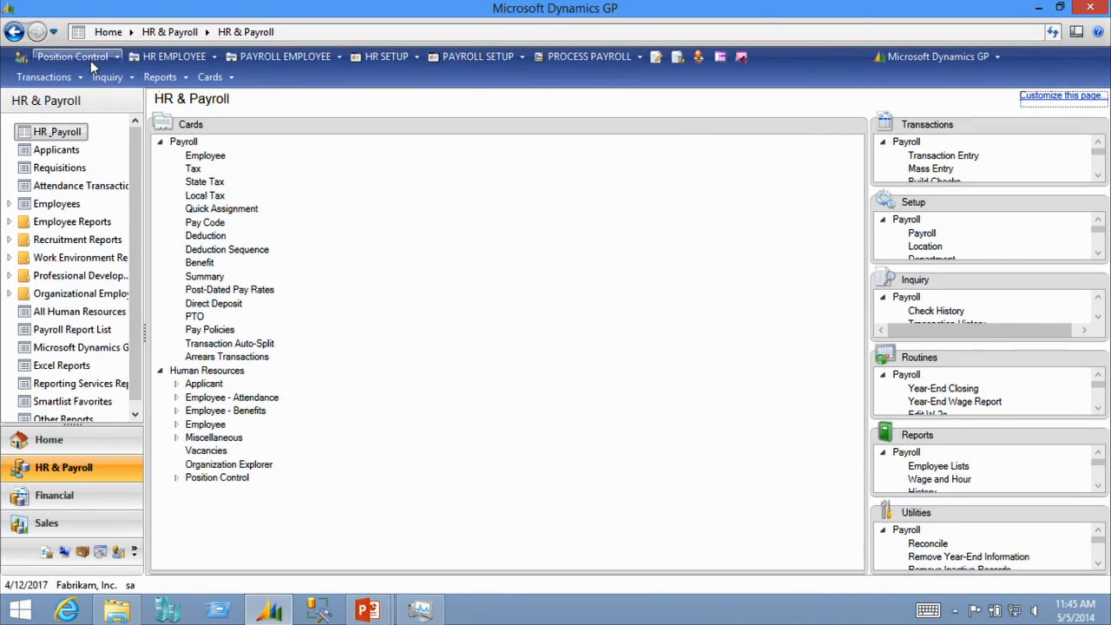
# Step: Open Position Setup and load the ADA (Administrative Assistant) position under the *CURRENT plan
pyautogui.click(87, 58)
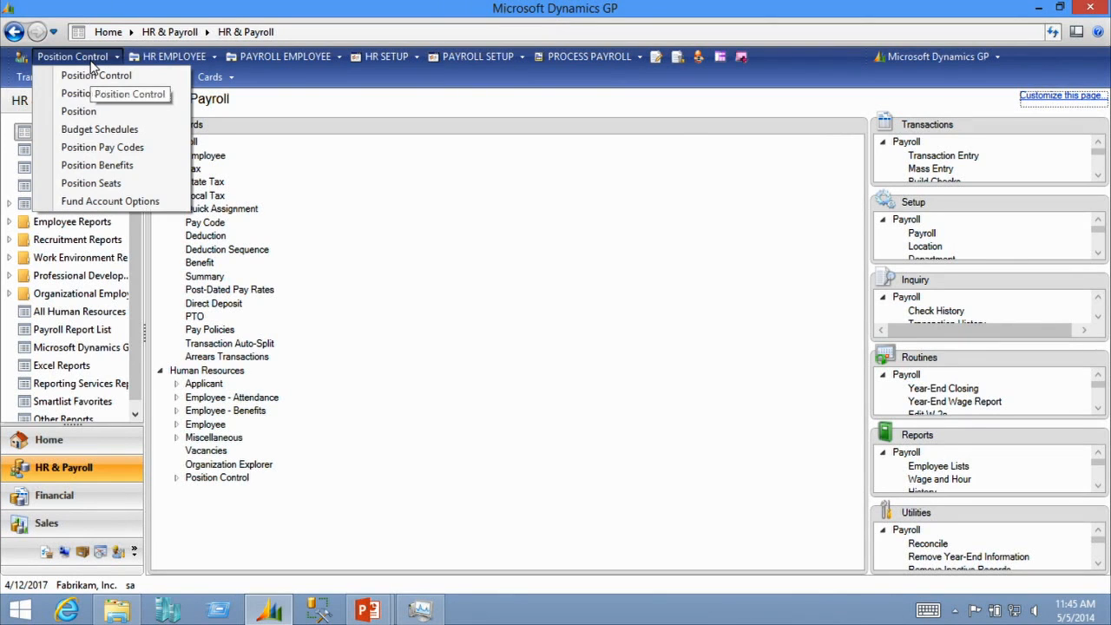
pyautogui.click(98, 116)
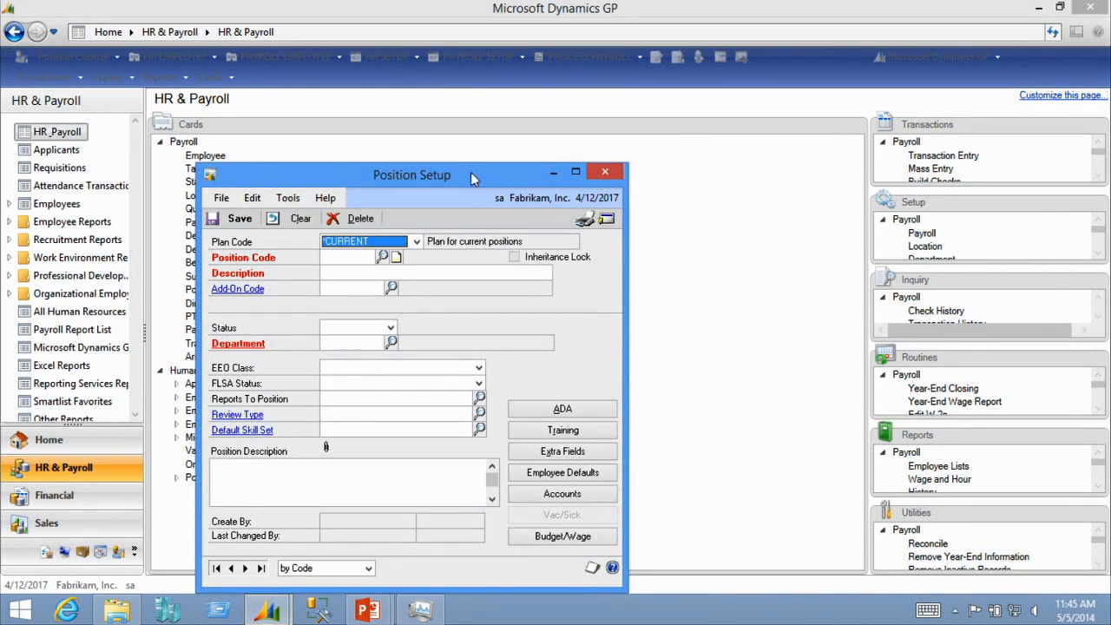
pyautogui.moveTo(470, 172); pyautogui.dragTo(479, 125)
pyautogui.click(392, 204)
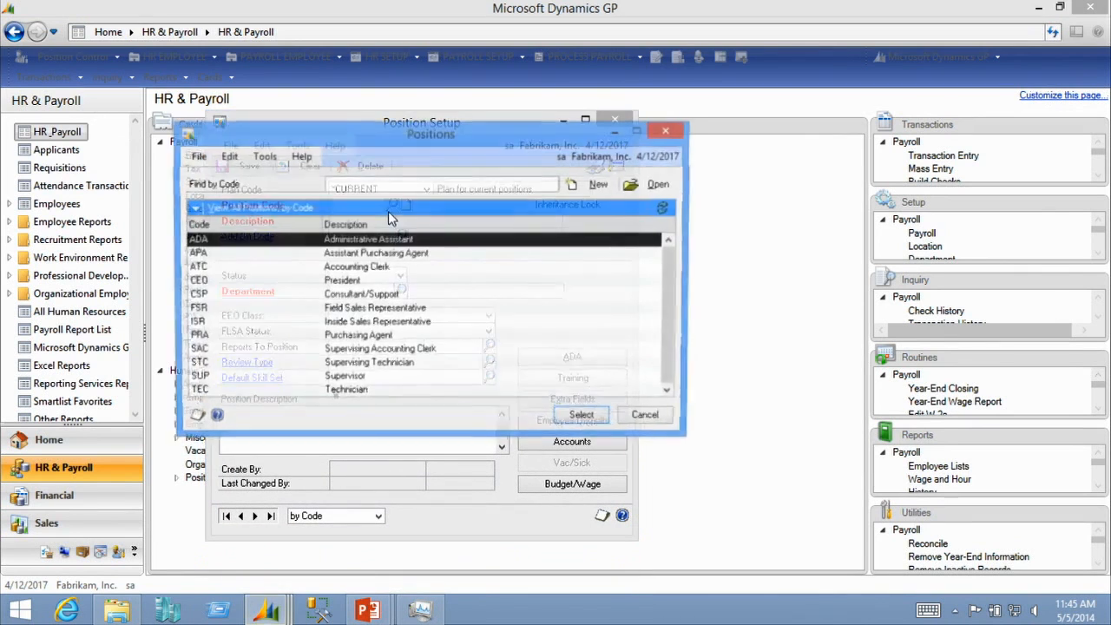
pyautogui.doubleClick(356, 242)
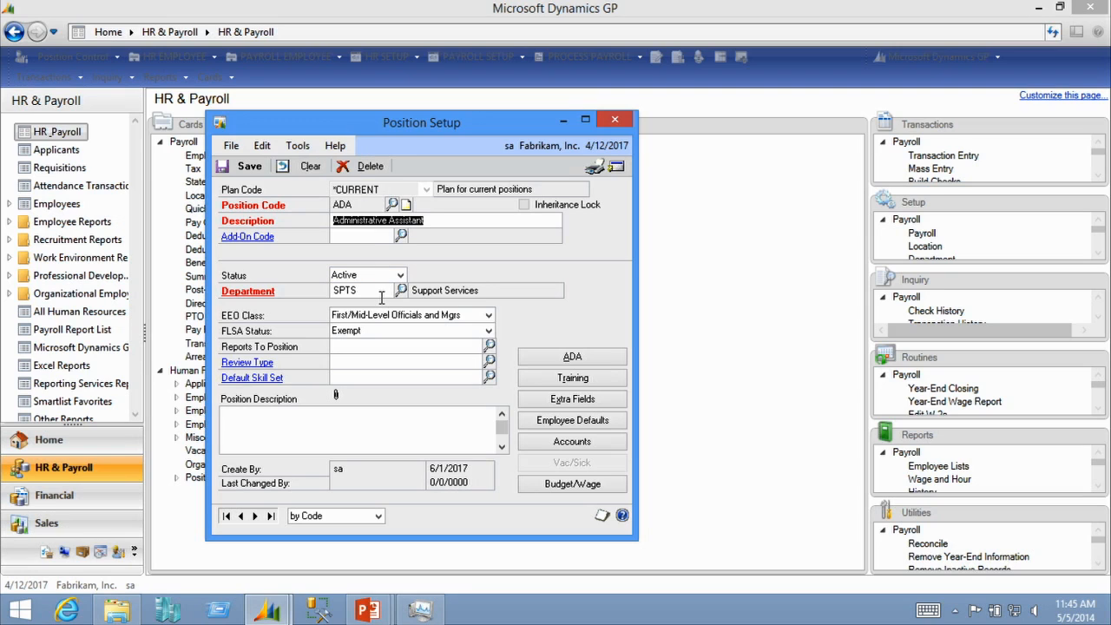
# Step: Review the ADA position's related setup windows and its employee default information
pyautogui.click(617, 166)
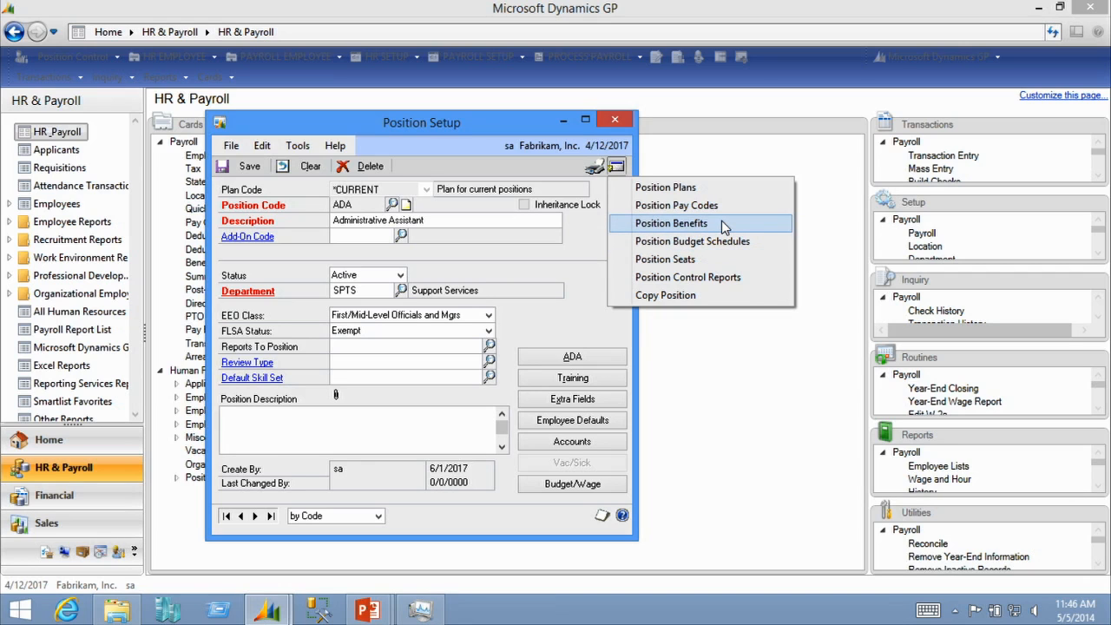
pyautogui.click(577, 422)
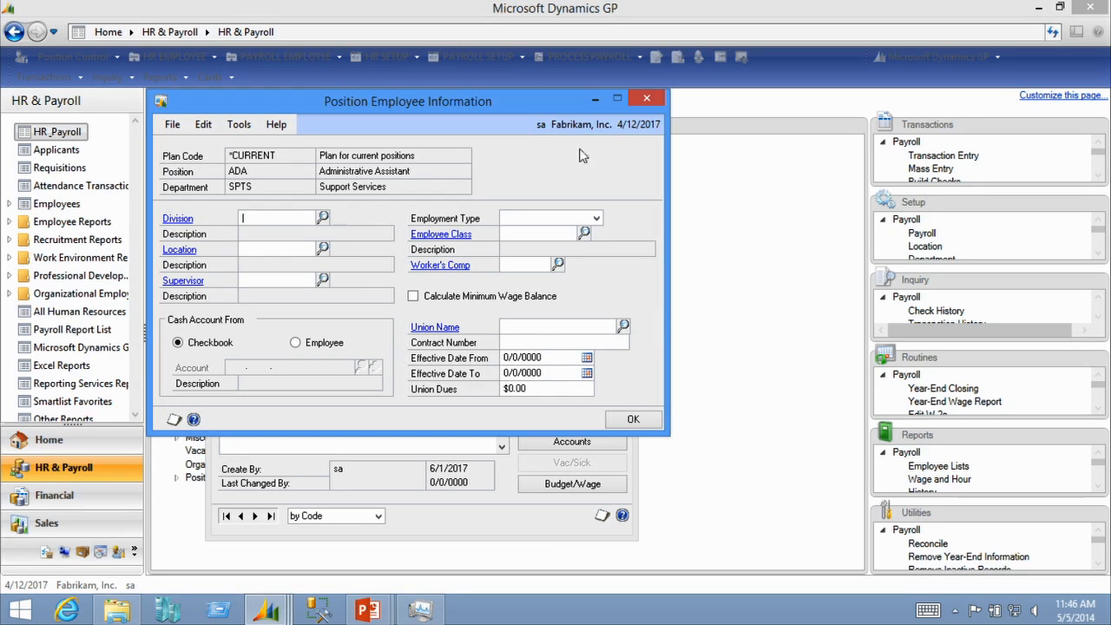
pyautogui.click(656, 422)
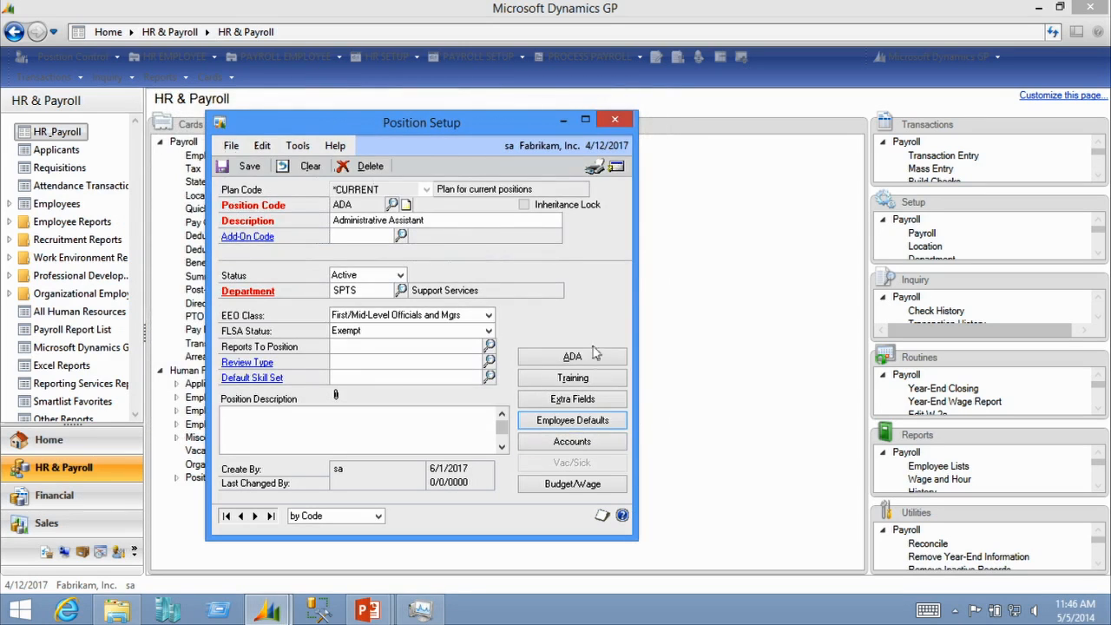
# Step: Review the ADA position's budget and wage information, including its budgeted permanent and temporary seats
pyautogui.click(564, 491)
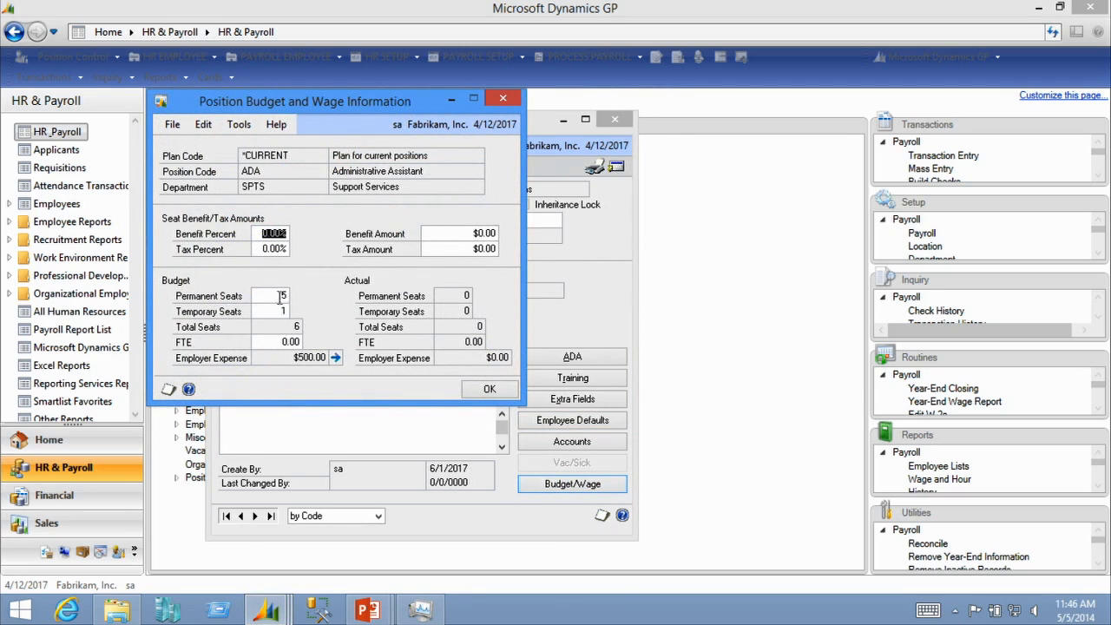
pyautogui.click(278, 298)
pyautogui.click(277, 311)
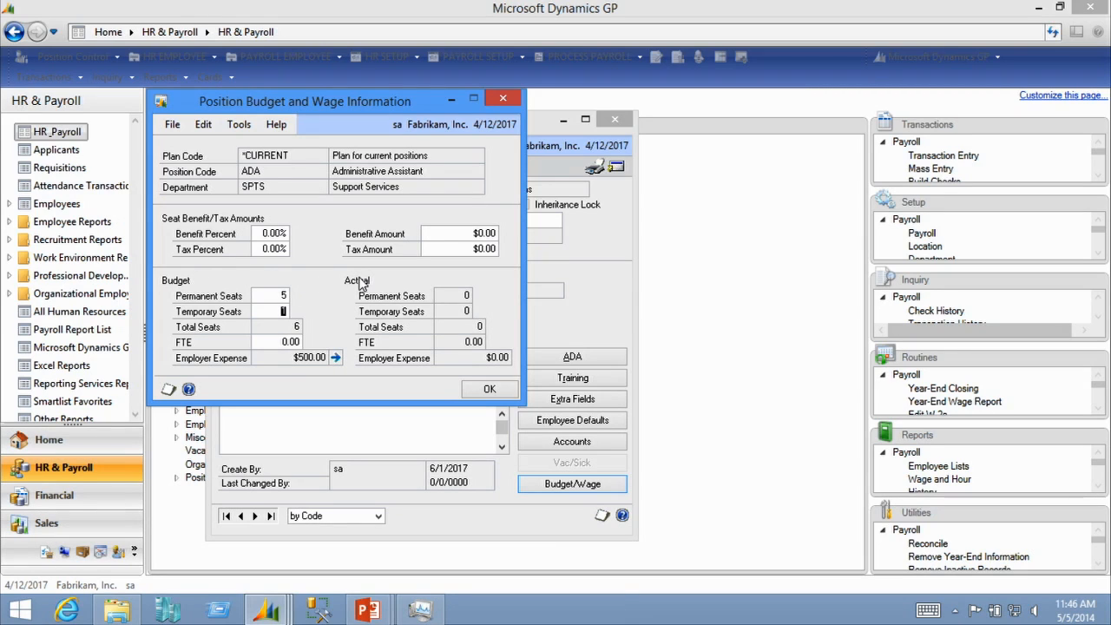
pyautogui.click(490, 390)
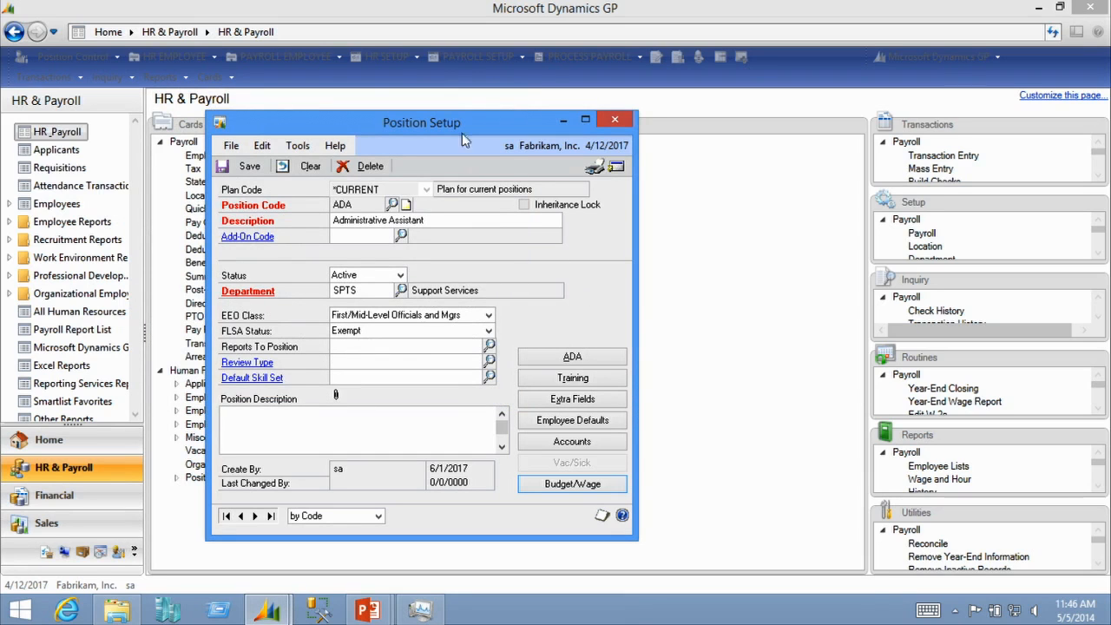
# Step: Open the seats of the ADA position and add permanent seat 1 with description 1 and 2080 work hours per year
pyautogui.click(616, 169)
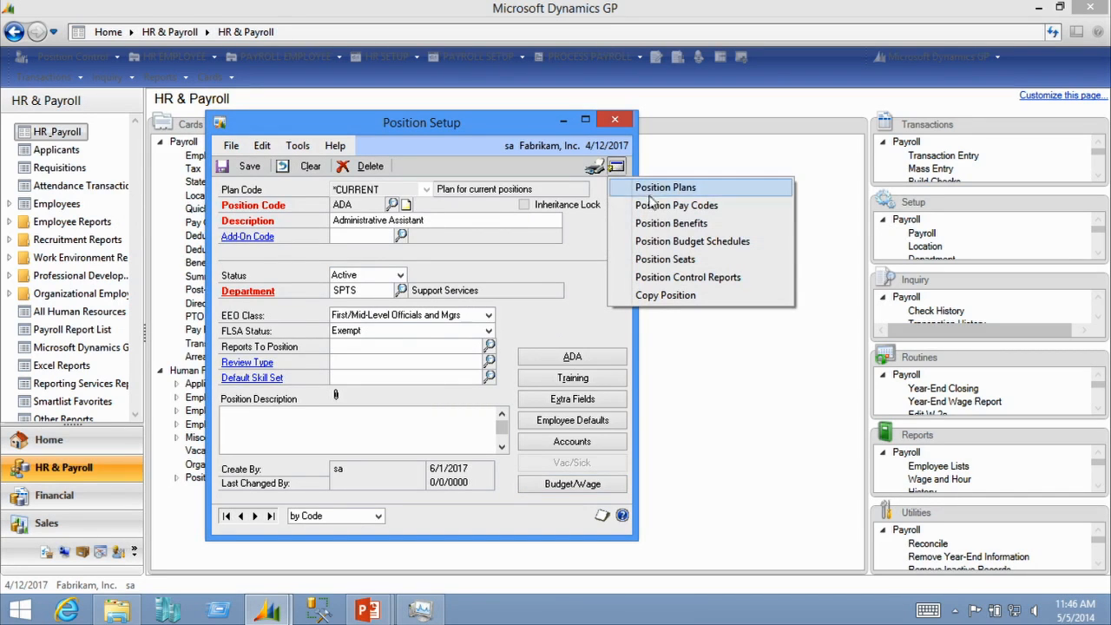
pyautogui.click(686, 265)
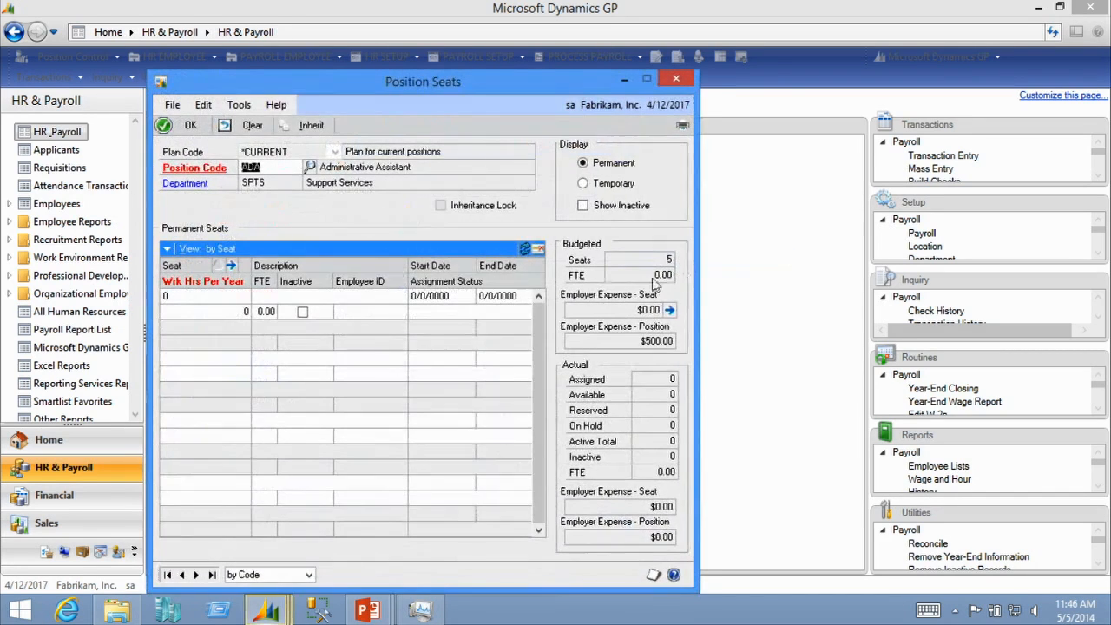
pyautogui.click(277, 296)
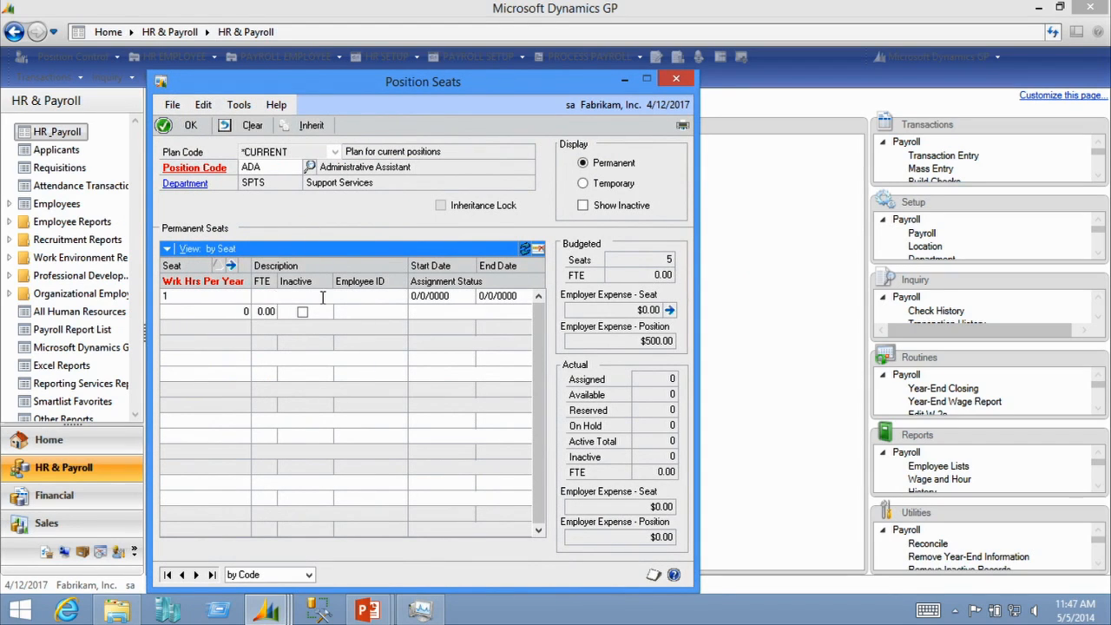
pyautogui.write('1')
pyautogui.press('Tab')
pyautogui.write('2080')
pyautogui.press('Tab')
# Step: Open the detail of seat 1 and assign the fourth employee in the employee lookup to it
pyautogui.click(222, 249)
pyautogui.click(331, 265)
pyautogui.click(232, 267)
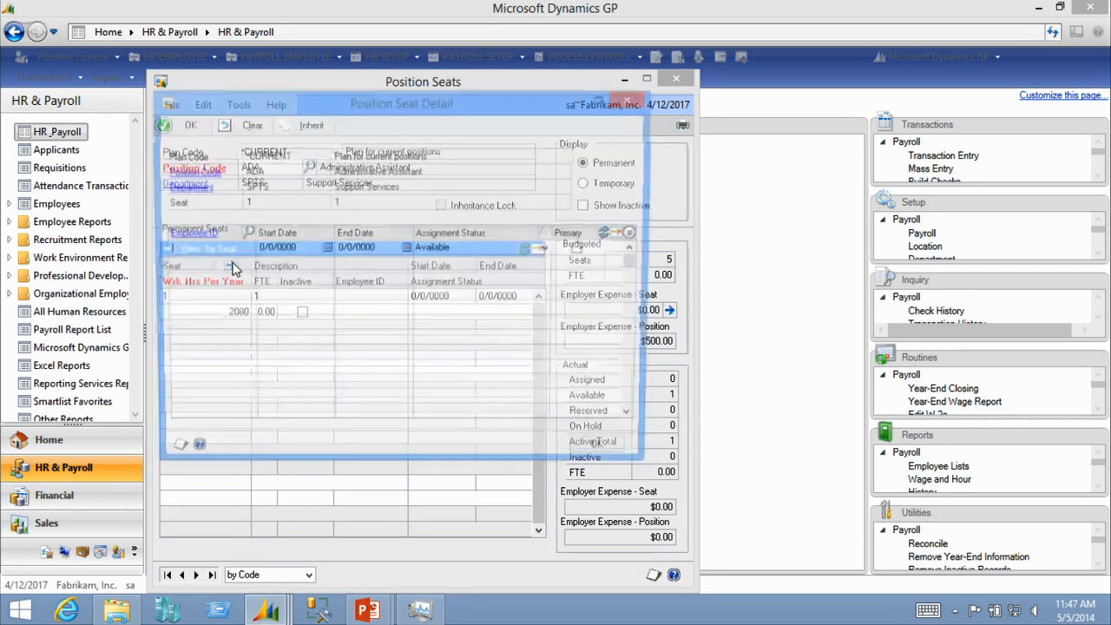
pyautogui.click(243, 232)
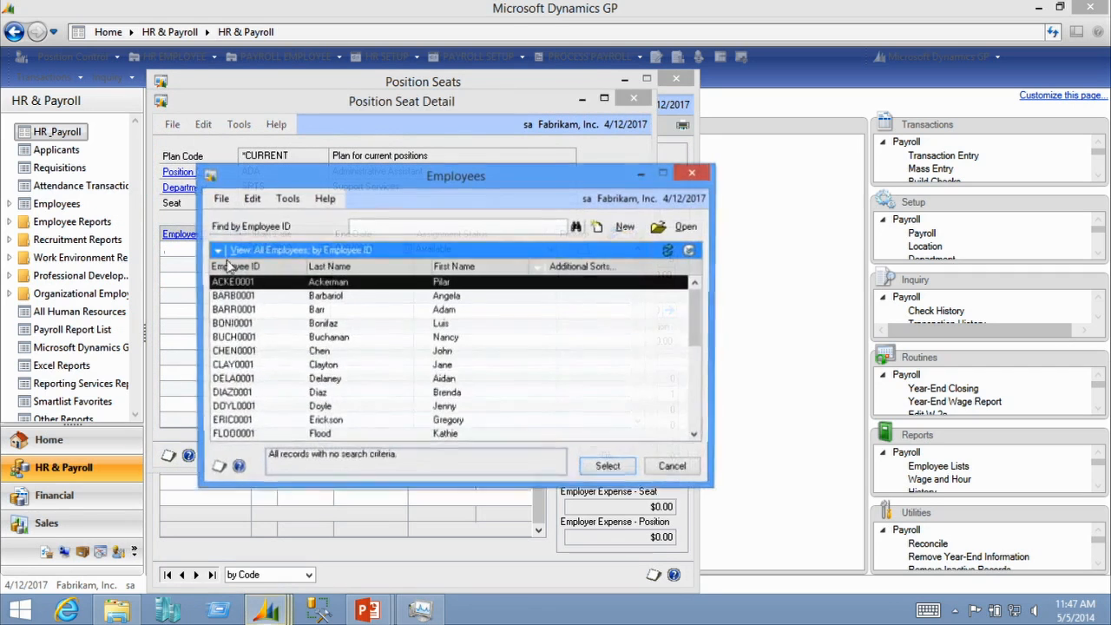
pyautogui.doubleClick(219, 326)
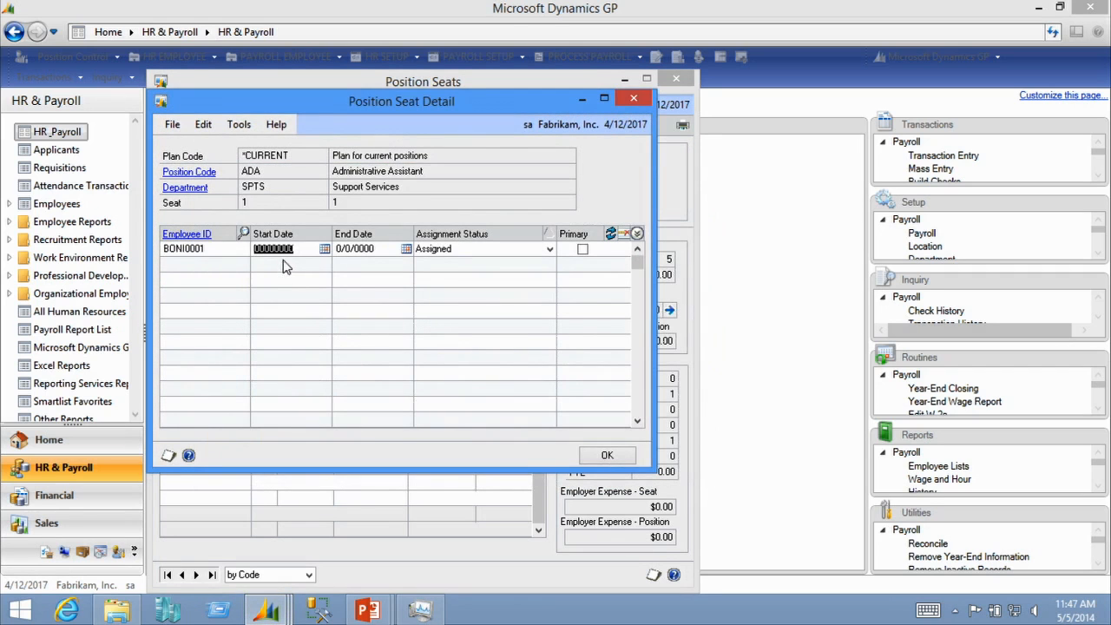
# Step: Set the employee's seat assignment to start on 1/1/2014 and end on 3/31/2014
pyautogui.write('0101214')
pyautogui.press('Tab')
pyautogui.press('Return')
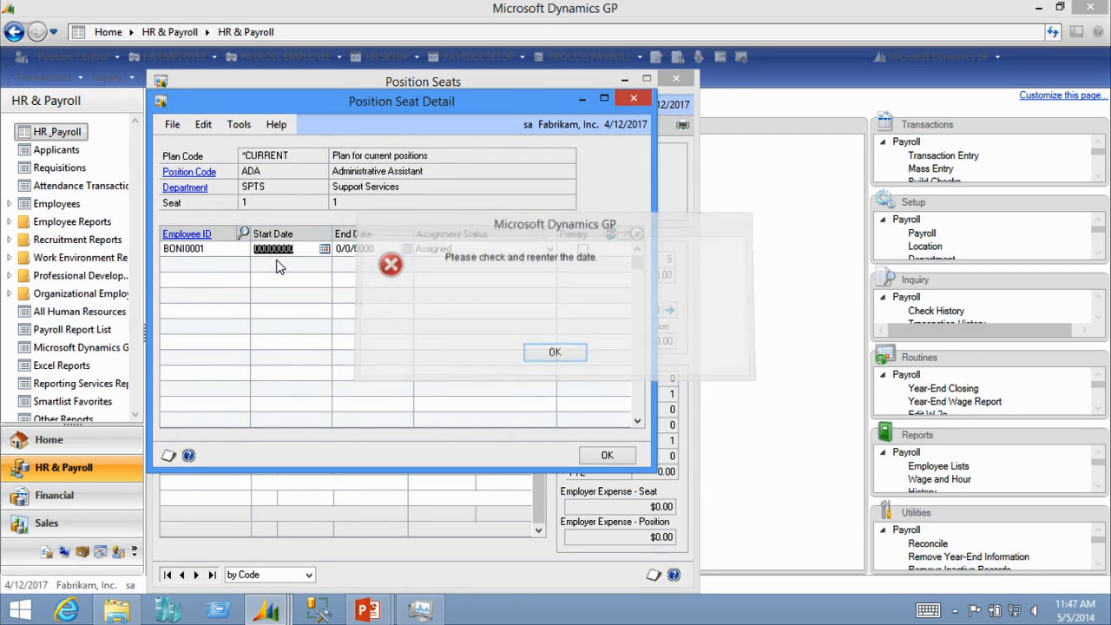
pyautogui.write('01012014')
pyautogui.press('Tab')
pyautogui.write('0331201')
pyautogui.press('Tab')
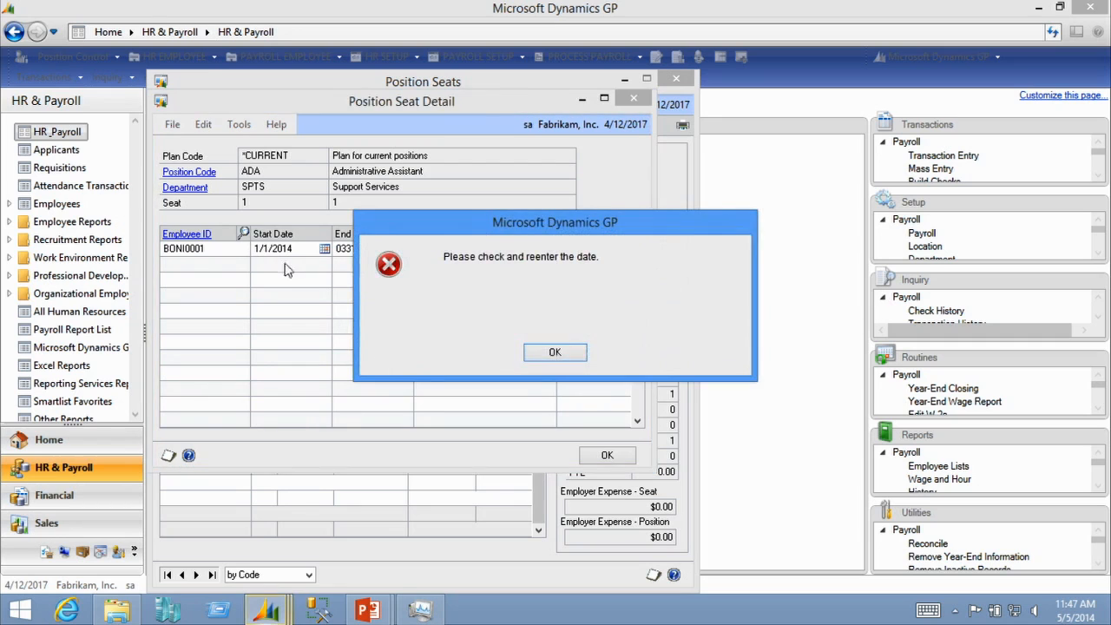
pyautogui.click(555, 352)
pyautogui.write('03312014')
pyautogui.press('Tab')
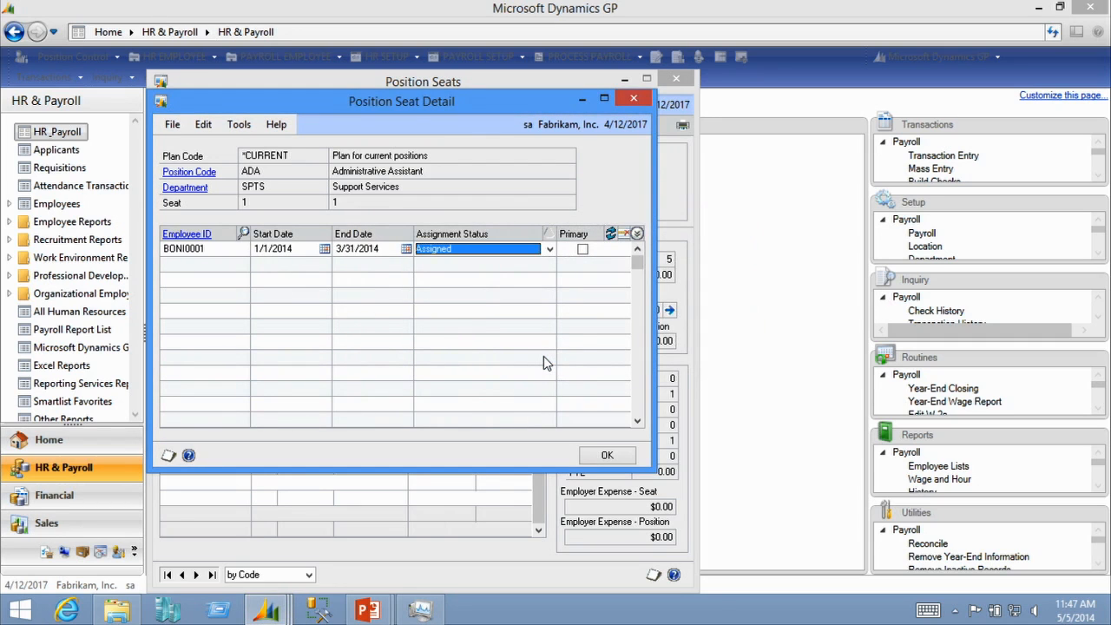
# Step: Review the assignment status choices, keep Assigned, and confirm the seat detail
pyautogui.click(525, 250)
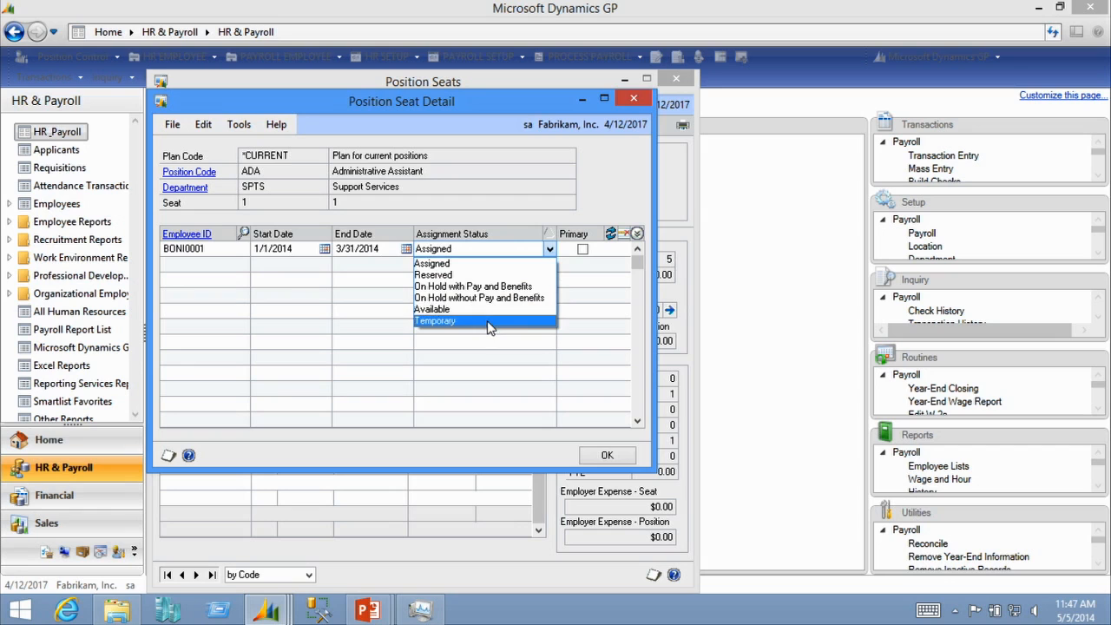
pyautogui.click(437, 263)
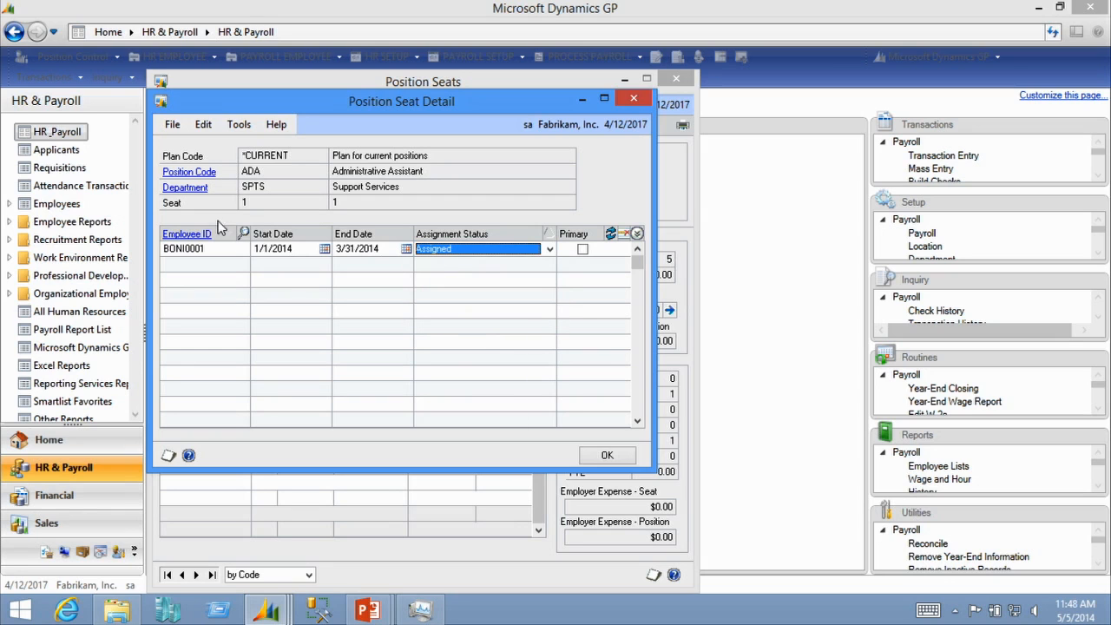
pyautogui.click(609, 456)
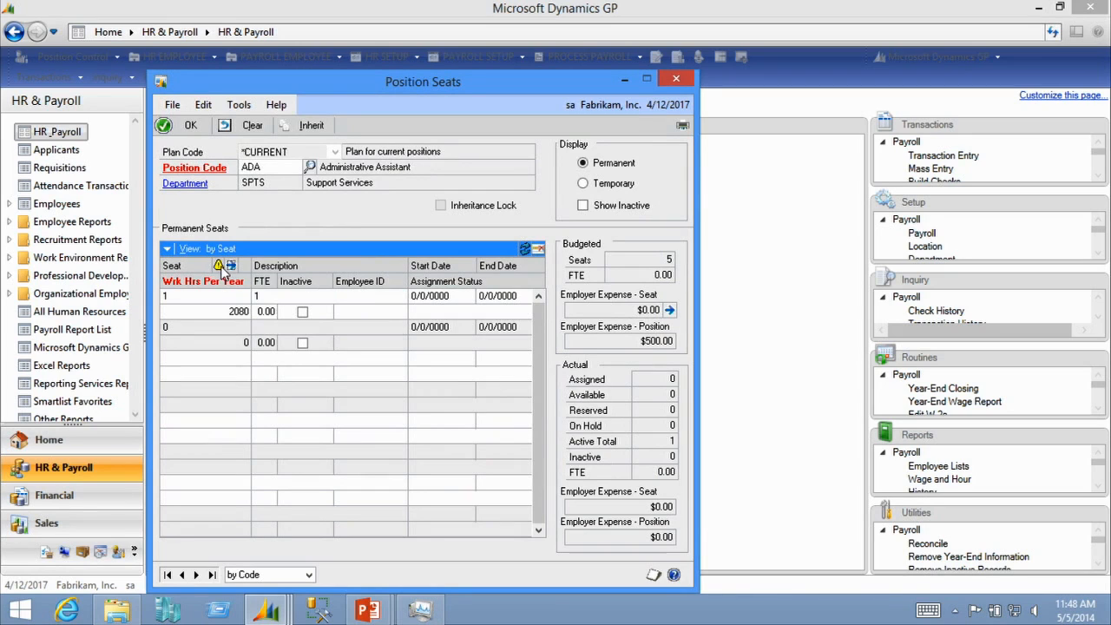
# Step: Check the warning marker in the seat list, and close the Position Setup and Position Seats windows
pyautogui.moveTo(220, 269)
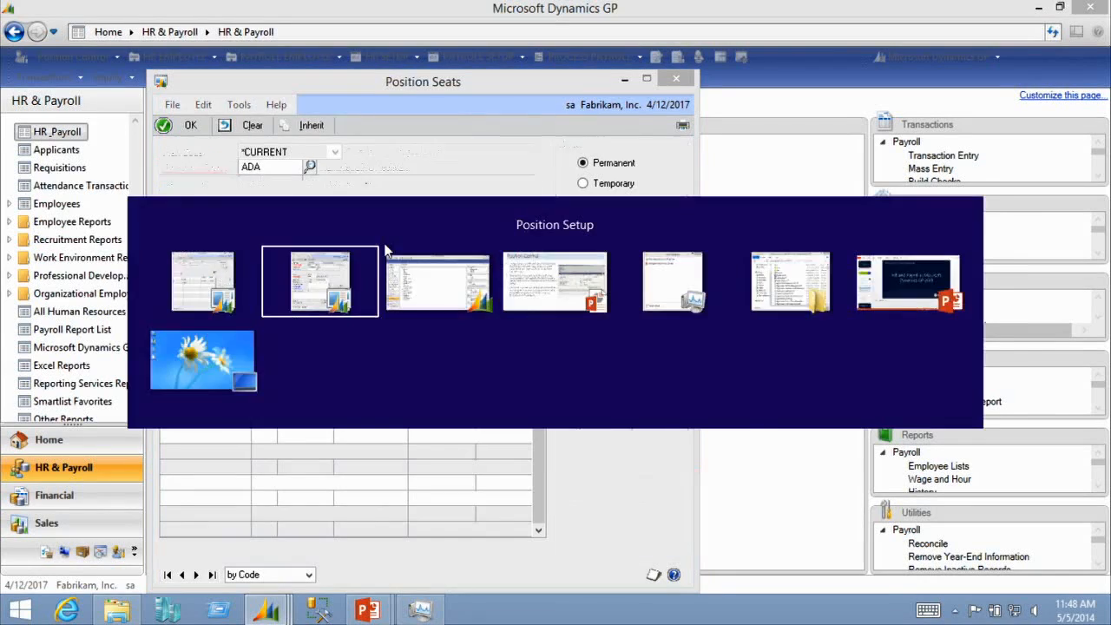
pyautogui.hotkey('alt', 'Tab')
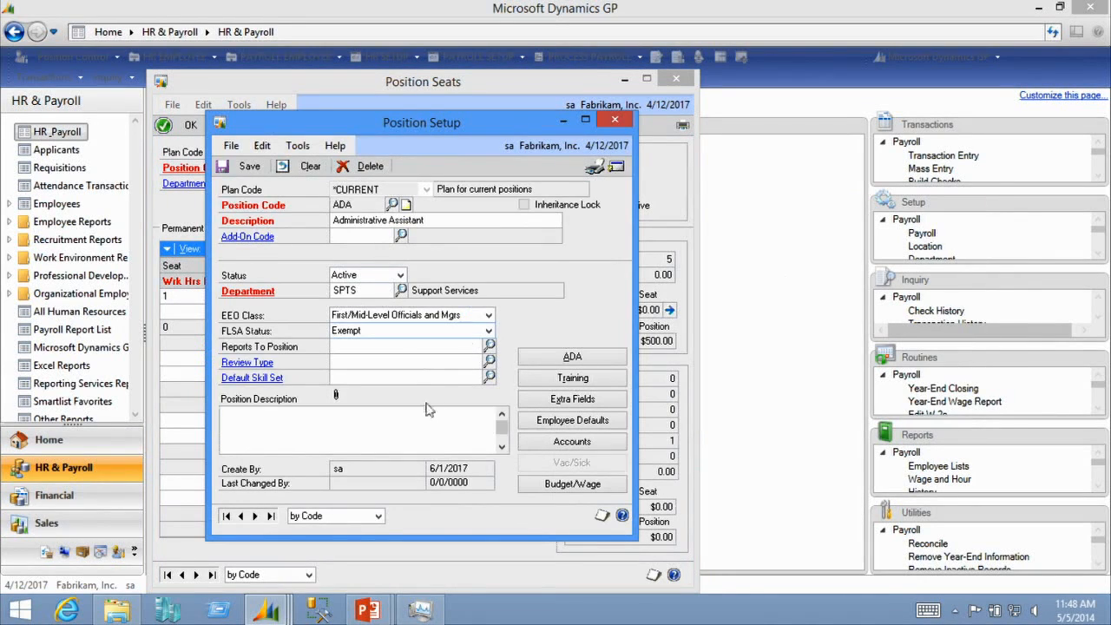
pyautogui.click(611, 119)
pyautogui.click(676, 79)
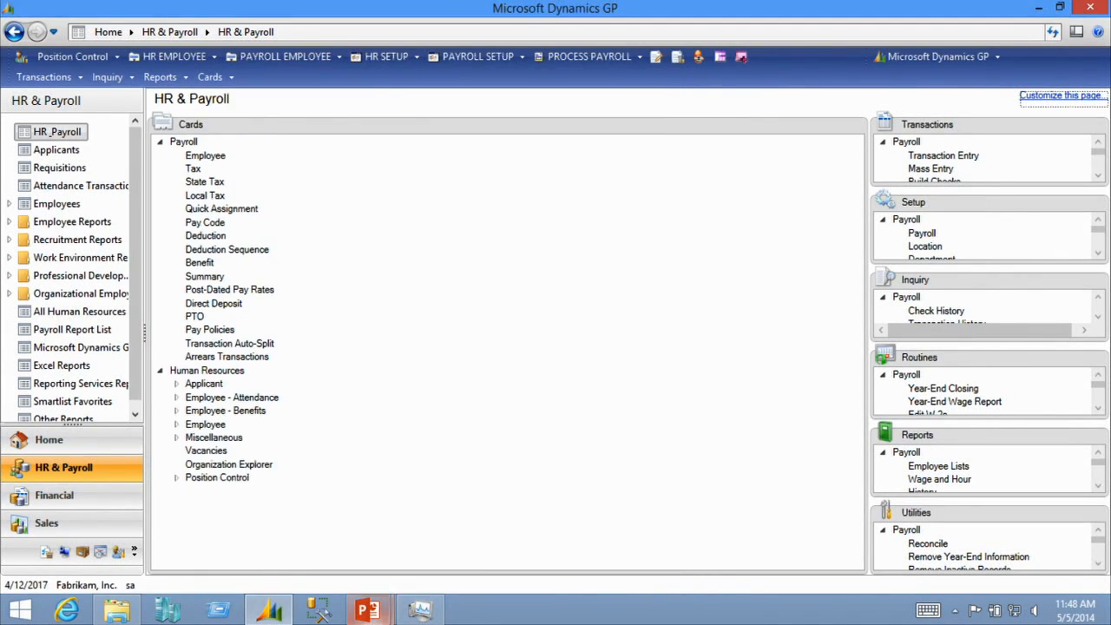
# Step: Switch to the Position Control slide in PowerPoint and advance to the Payroll Extensions slide
pyautogui.moveTo(378, 609)
pyautogui.click(397, 542)
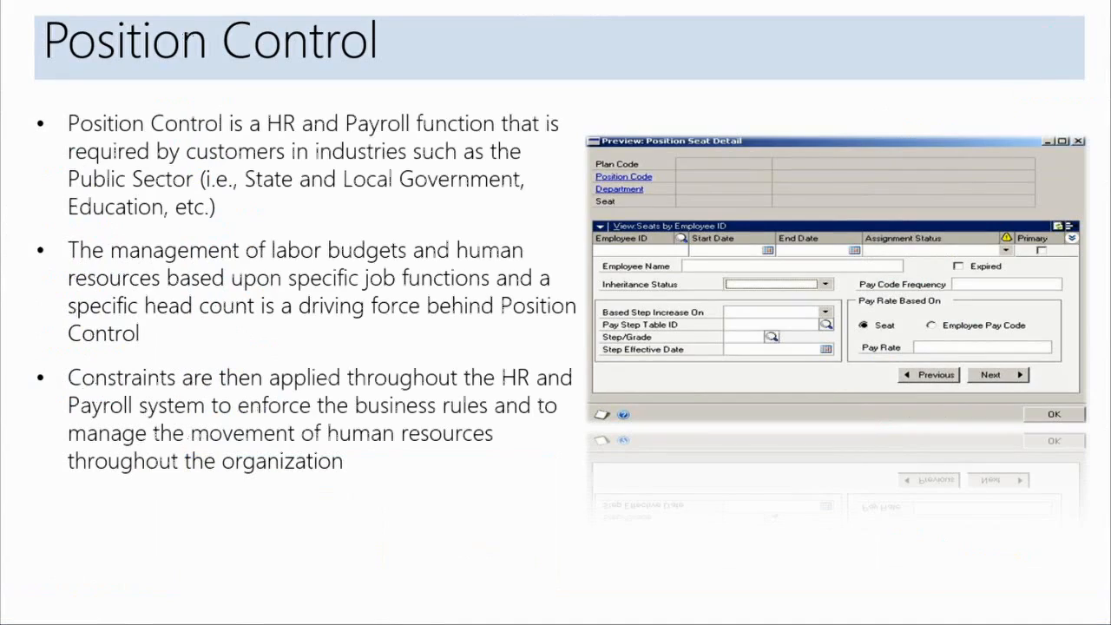
pyautogui.press('Right')
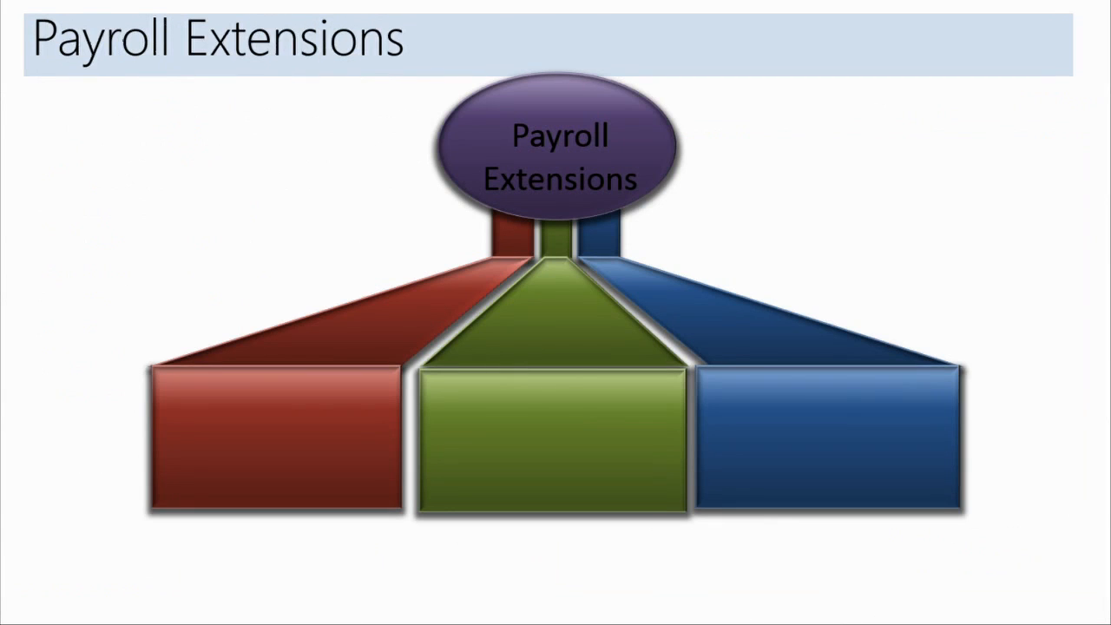
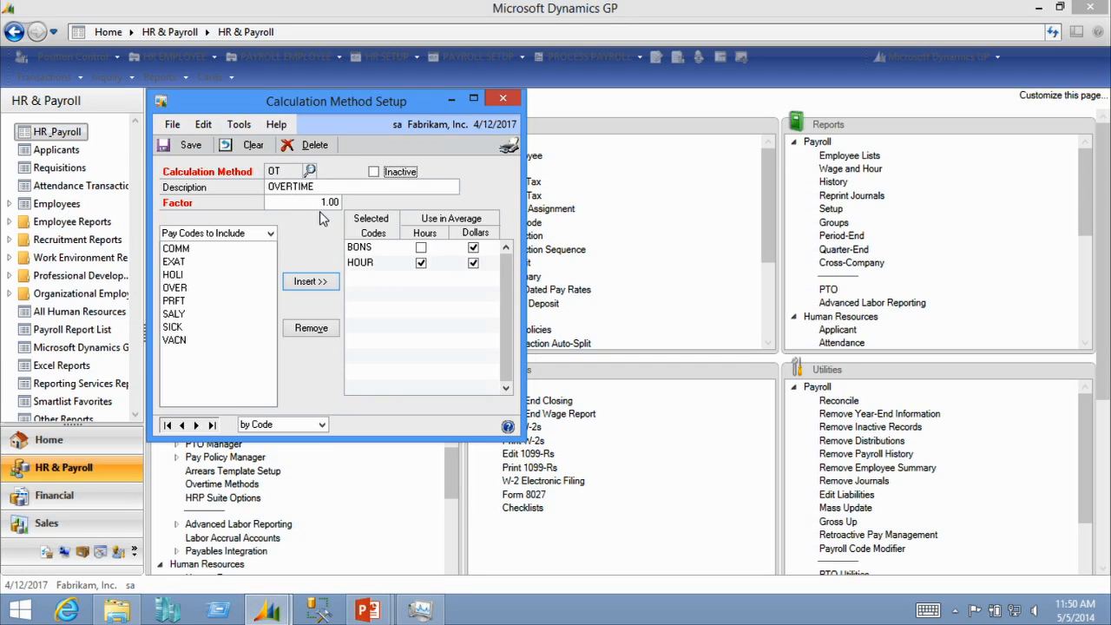
# Step: Close the Calculation Method Setup, check the pay factor fields on the Employee Pay Code Maintenance card, and close the card
pyautogui.click(502, 99)
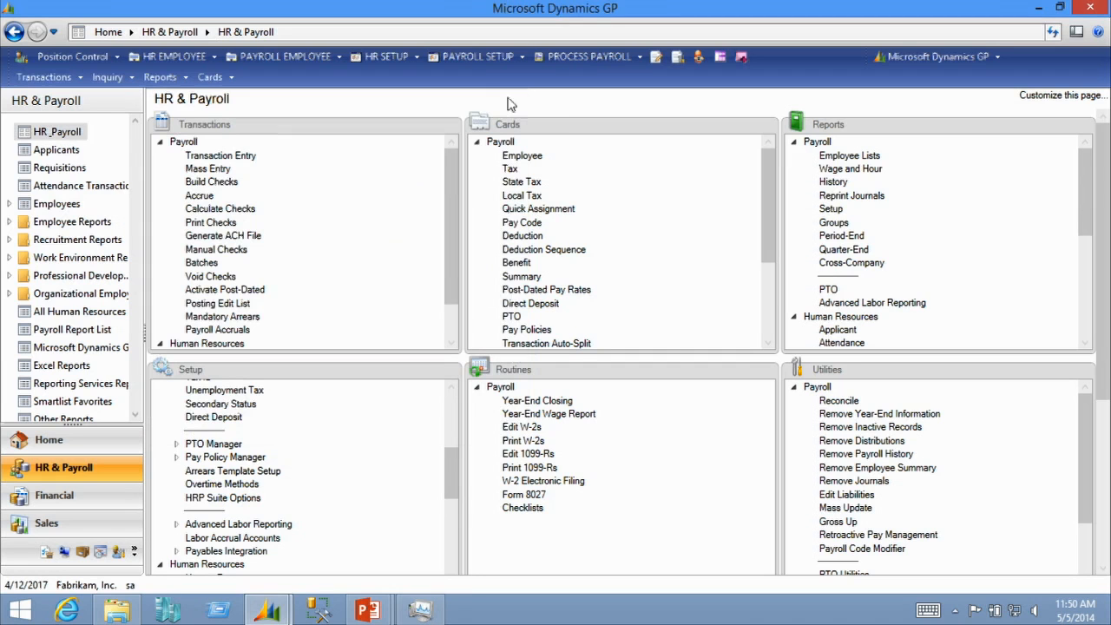
pyautogui.click(536, 223)
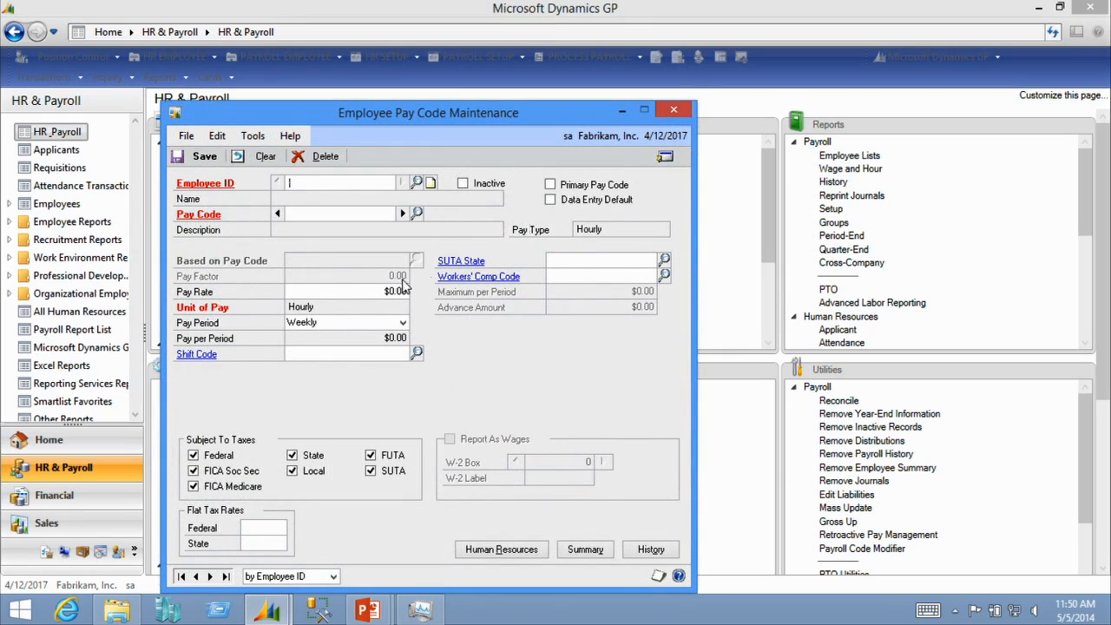
pyautogui.click(674, 112)
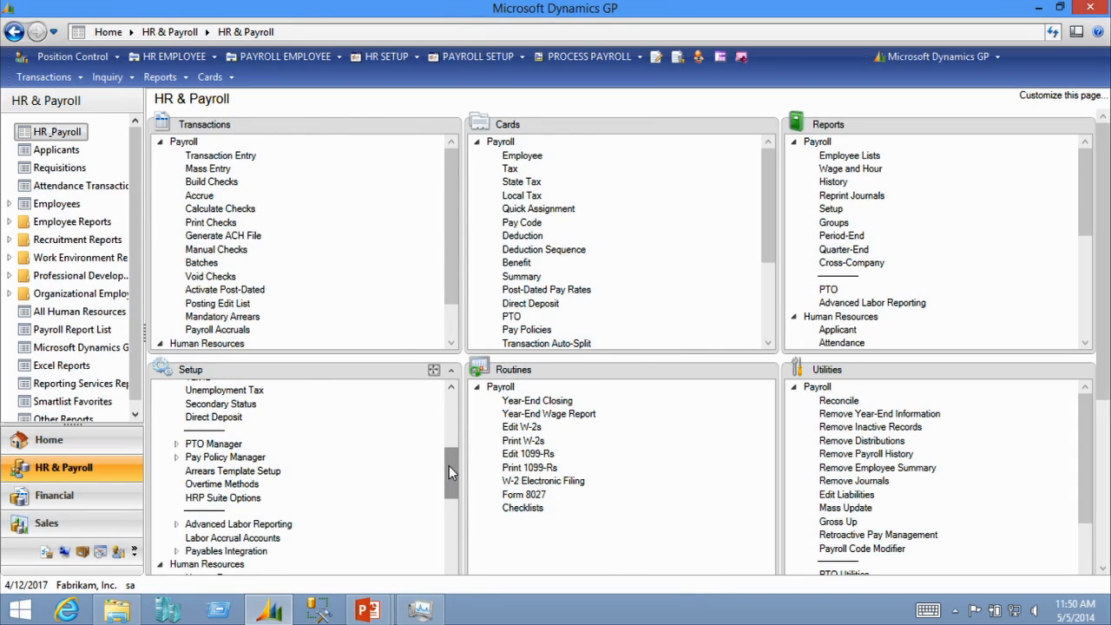
# Step: Open the Payables Integration vendor setup and look up the Company Deduction record for deduction code INS1
pyautogui.moveTo(456, 471); pyautogui.dragTo(448, 492)
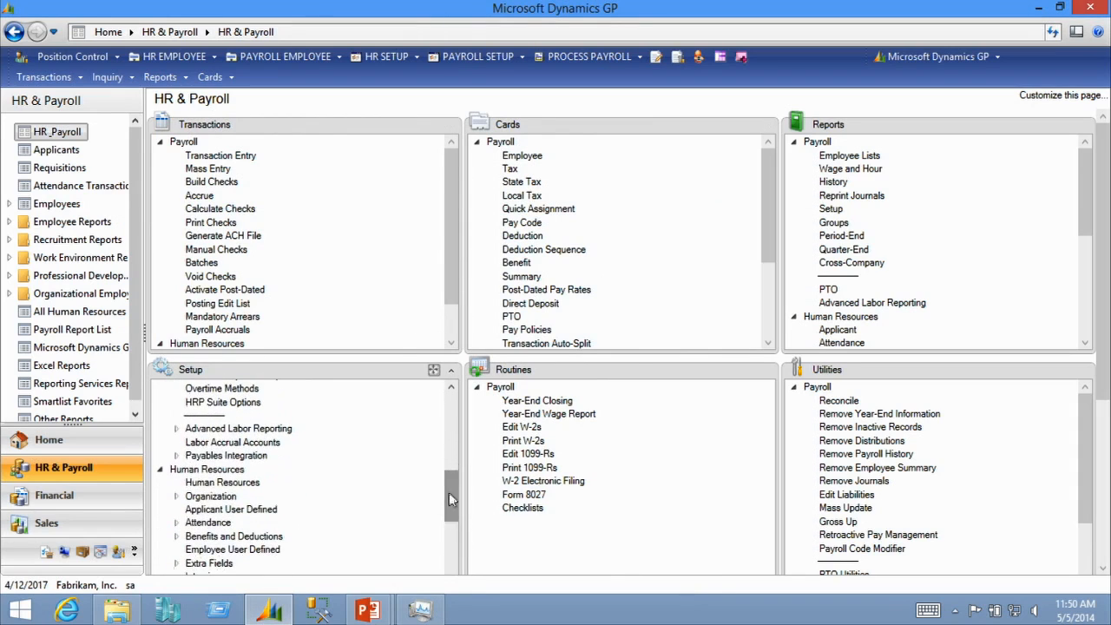
pyautogui.click(176, 456)
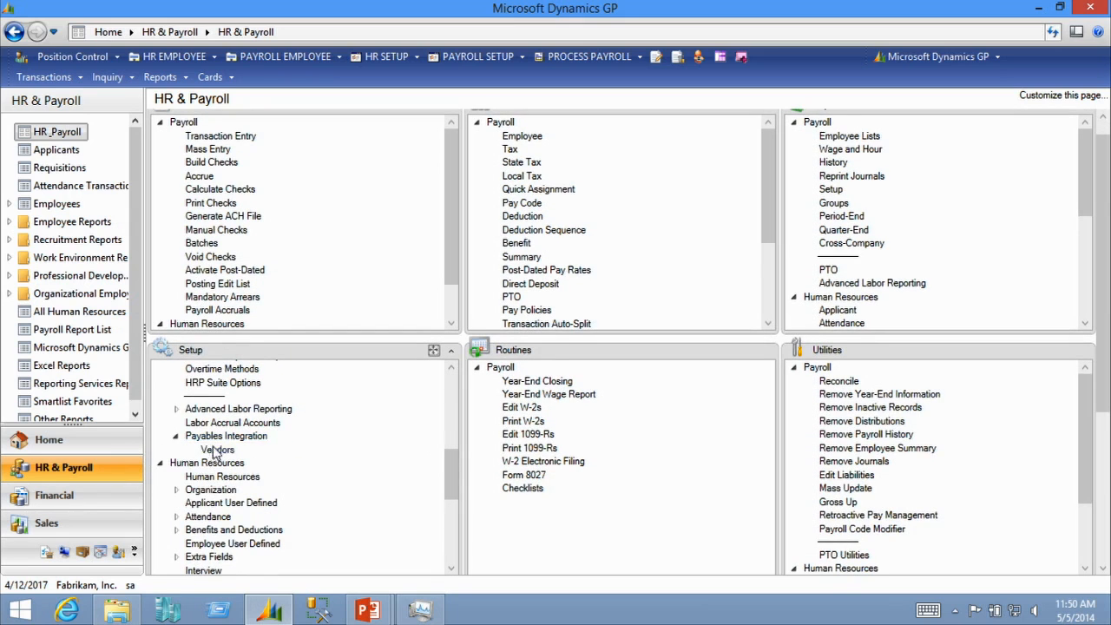
pyautogui.click(217, 450)
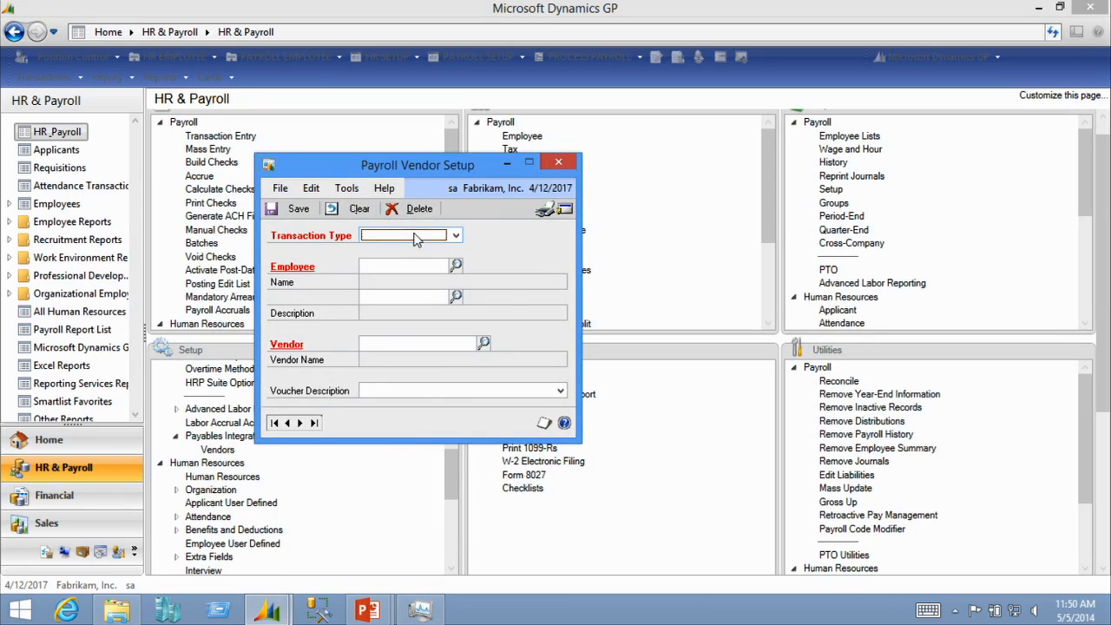
pyautogui.click(414, 237)
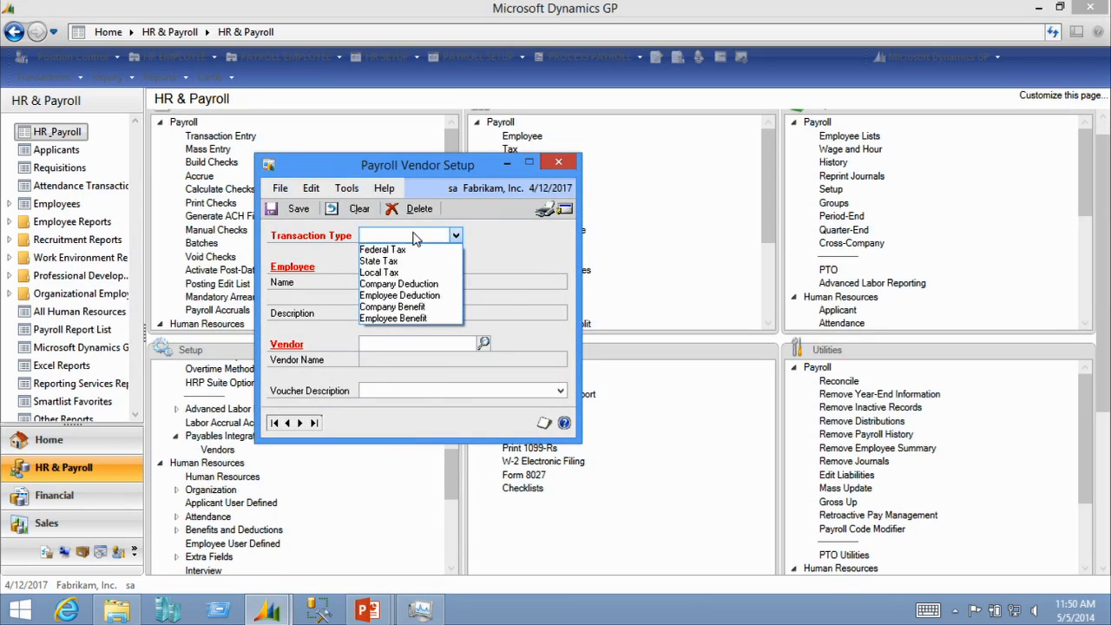
pyautogui.click(414, 287)
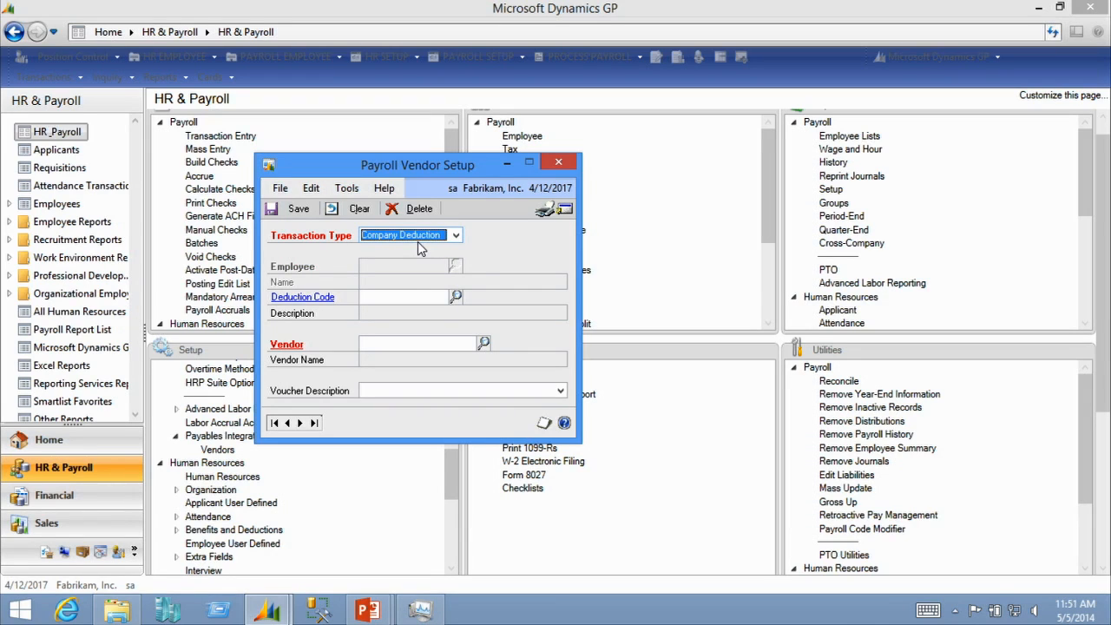
pyautogui.click(455, 297)
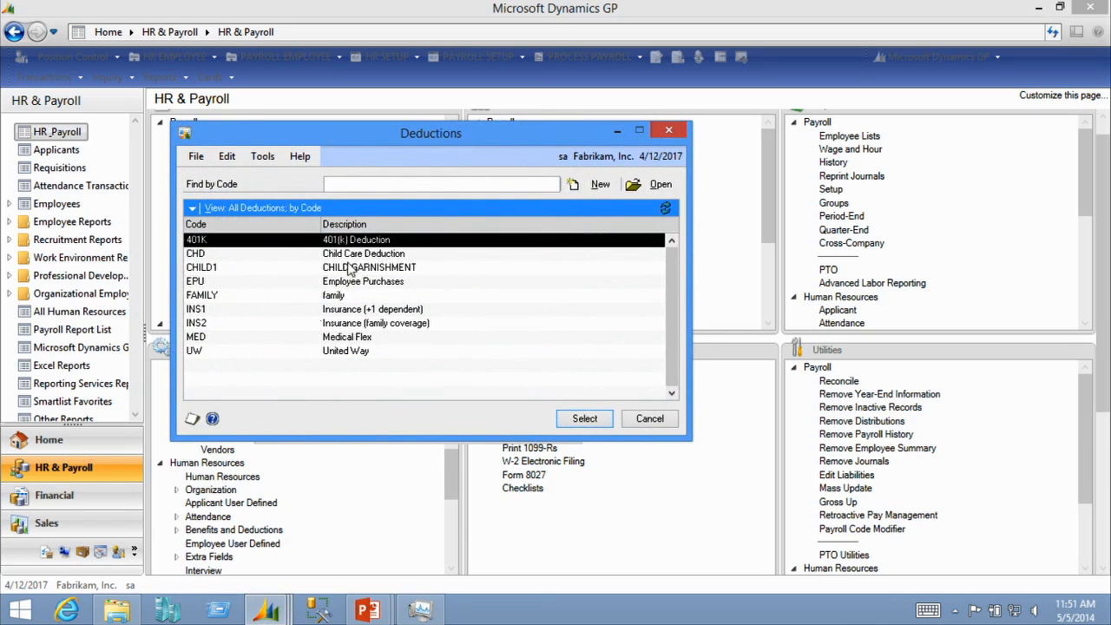
pyautogui.doubleClick(361, 310)
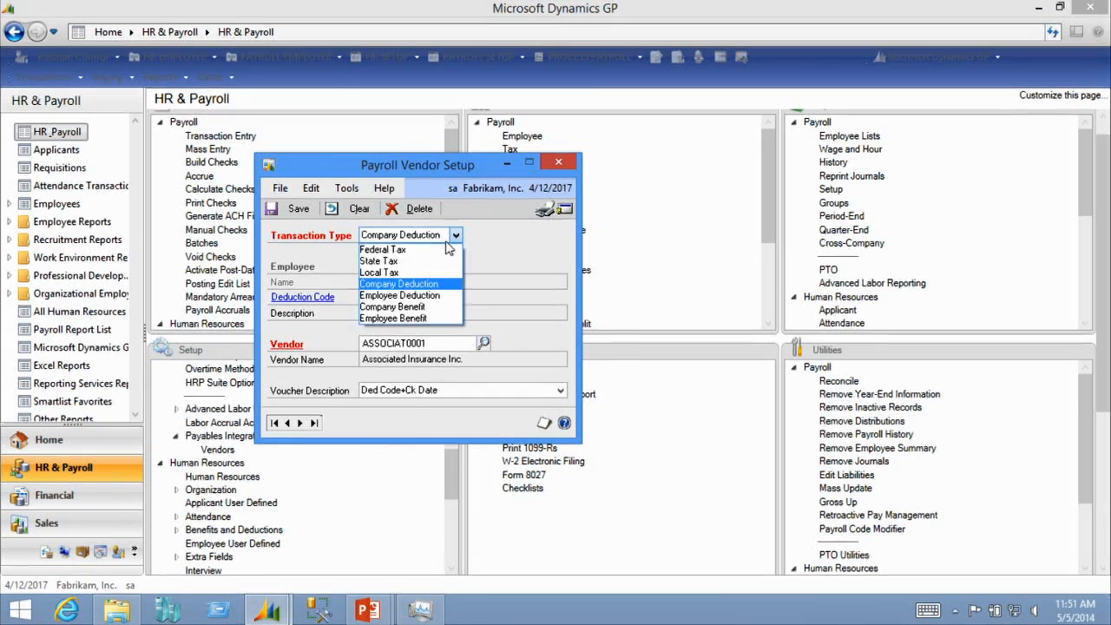
# Step: Review the Federal Tax and Employee Deduction transaction types, and examine the voucher description choices for Employee Deduction
pyautogui.click(446, 250)
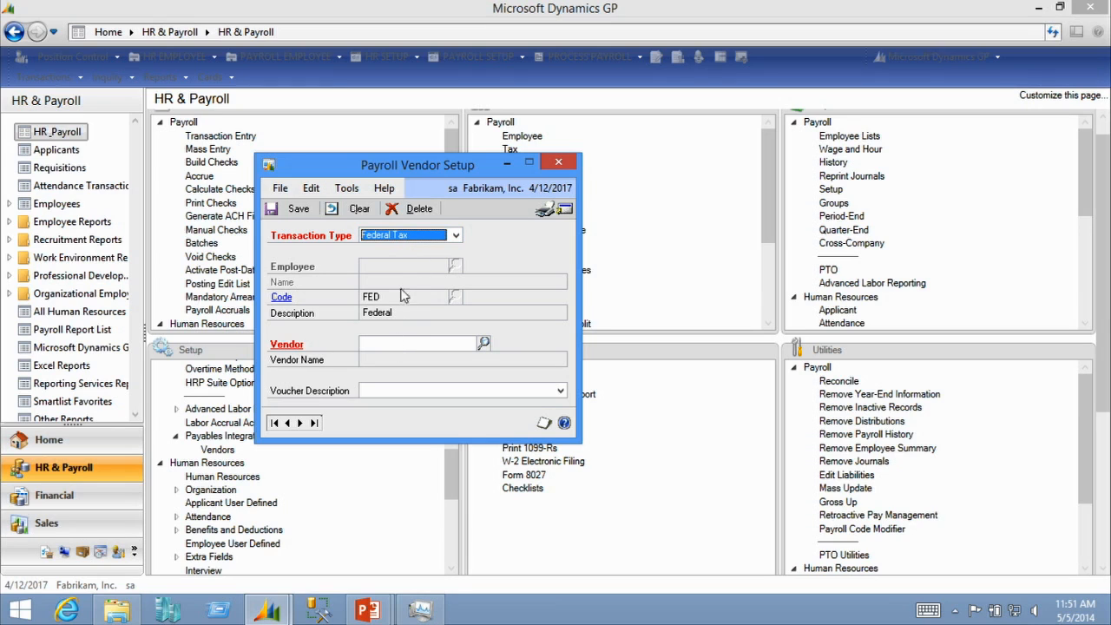
pyautogui.click(455, 235)
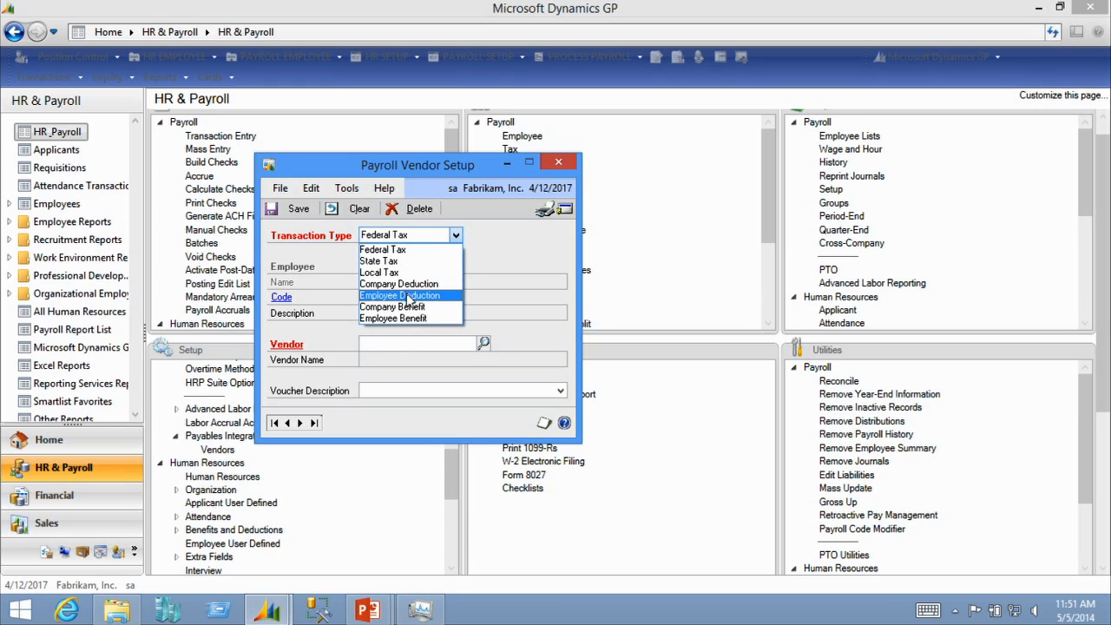
pyautogui.click(406, 295)
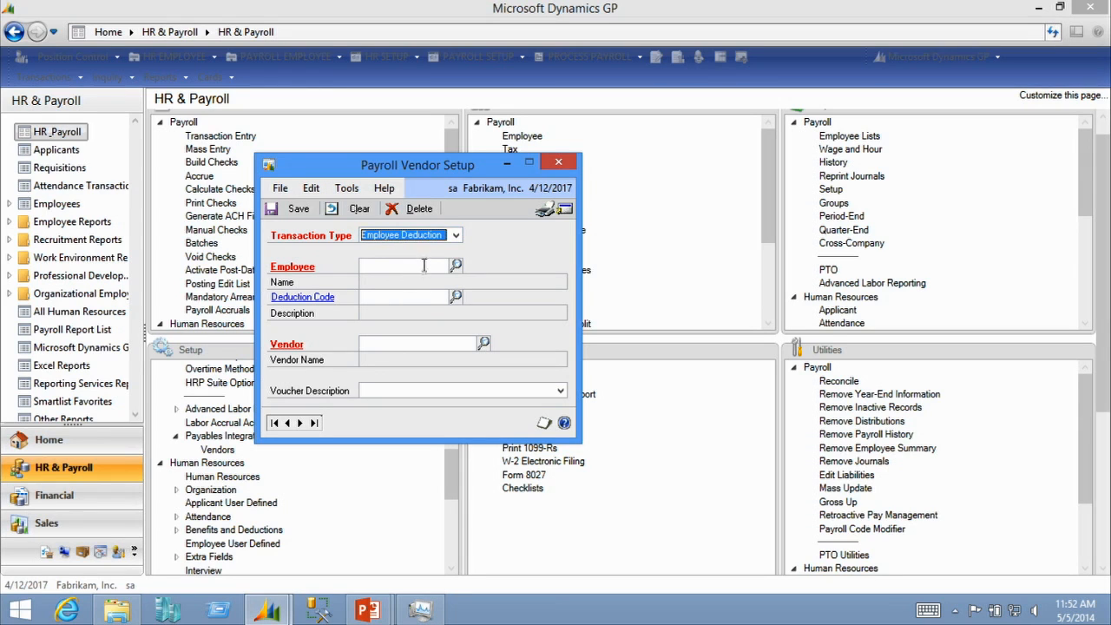
pyautogui.click(424, 264)
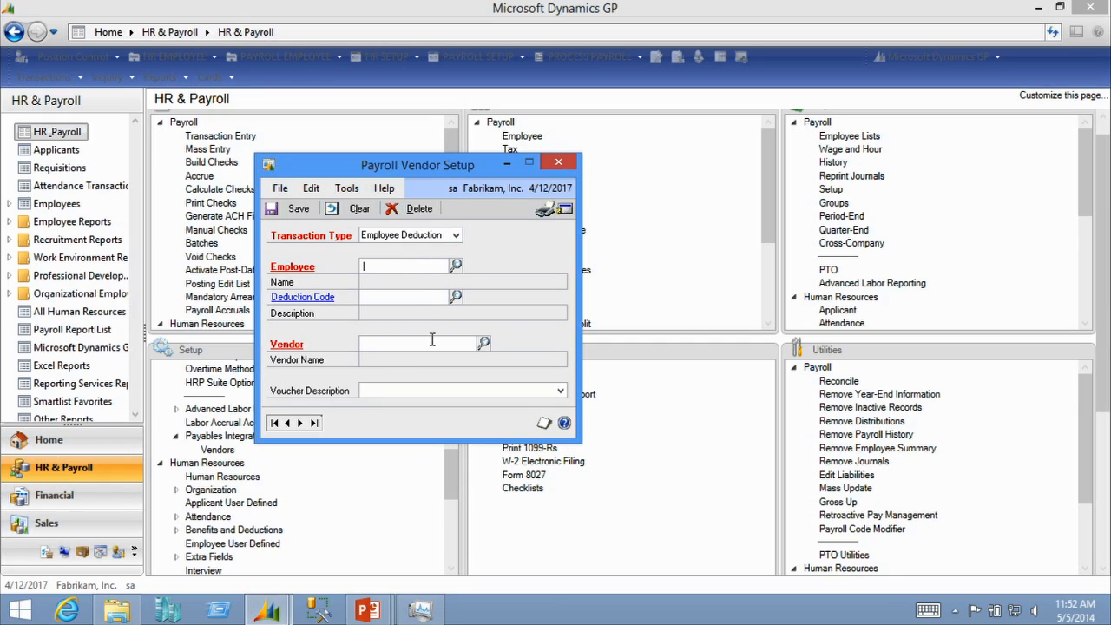
pyautogui.click(560, 390)
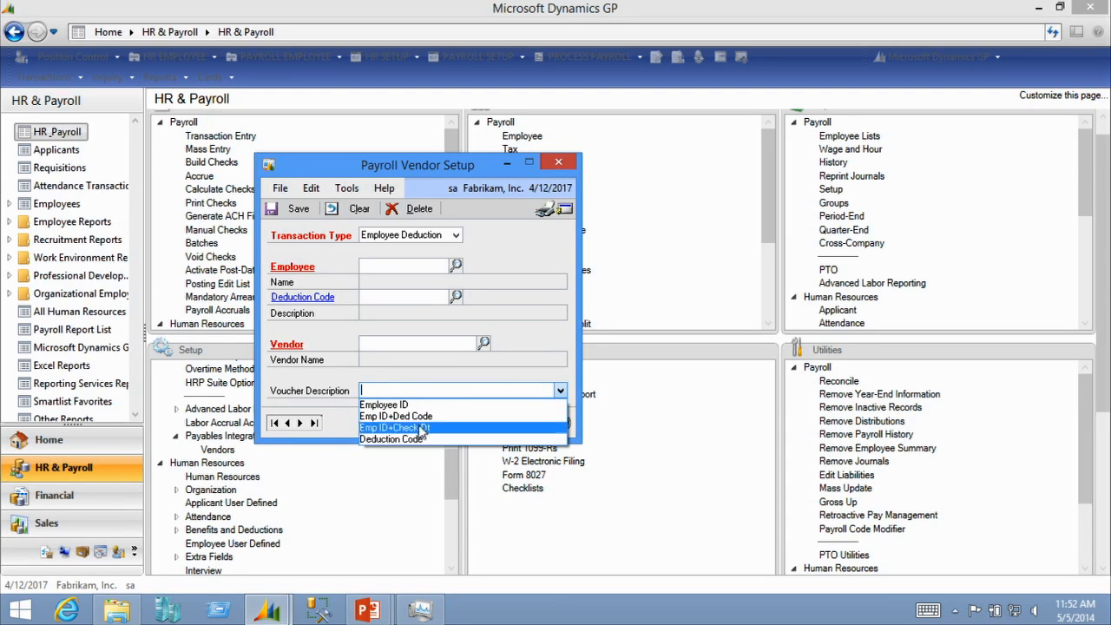
# Step: Review the available voucher description variables, and close the Payroll Vendor Setup window
pyautogui.click(564, 209)
pyautogui.click(564, 209)
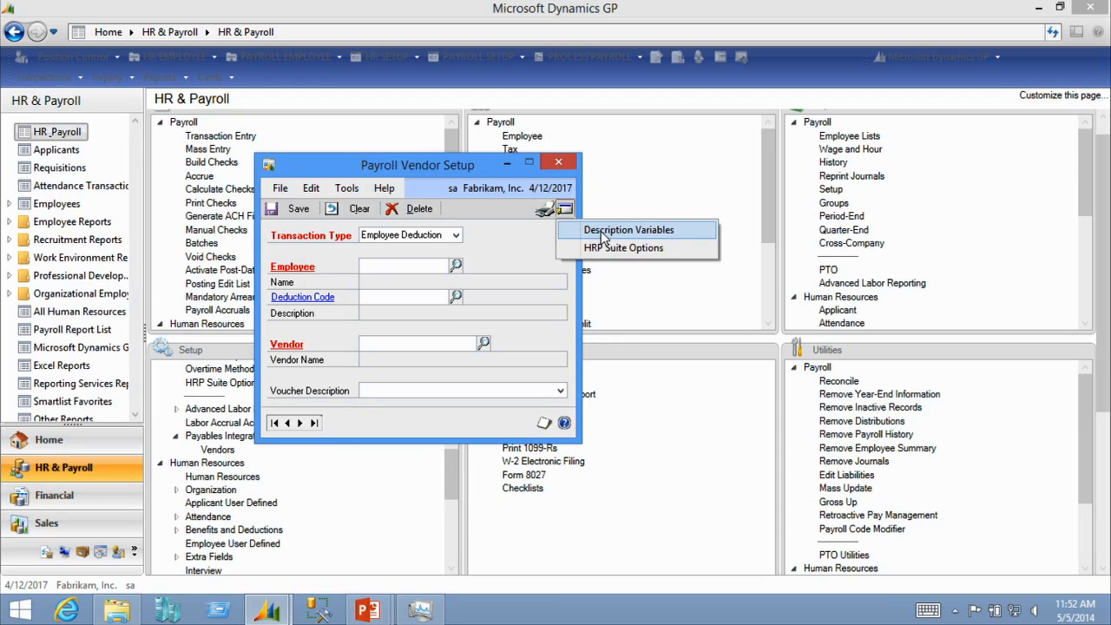
pyautogui.click(603, 235)
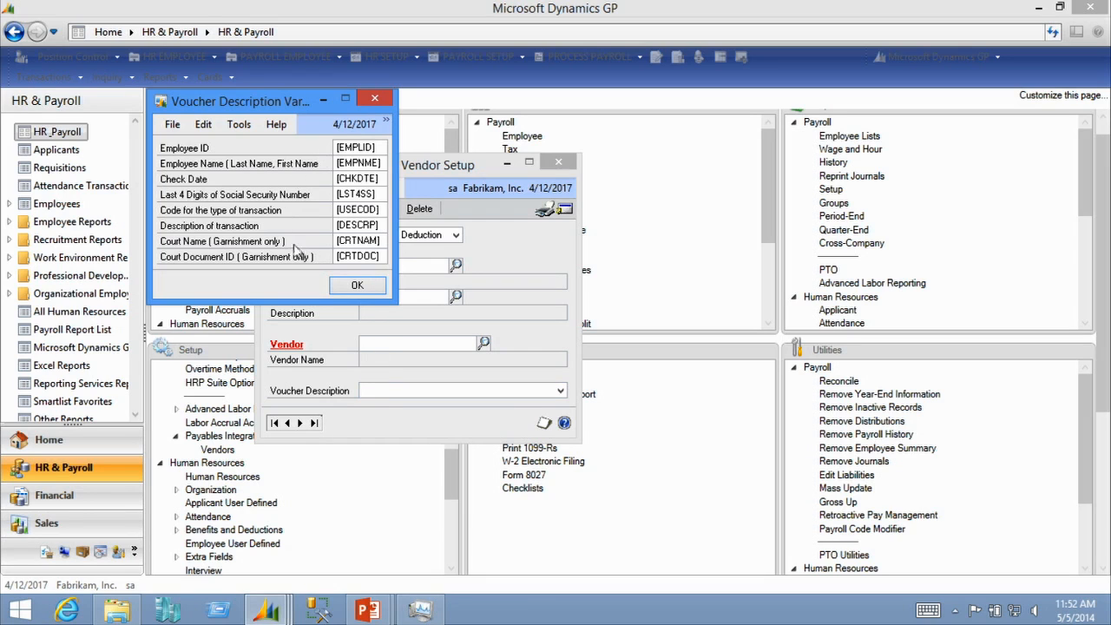
pyautogui.click(351, 284)
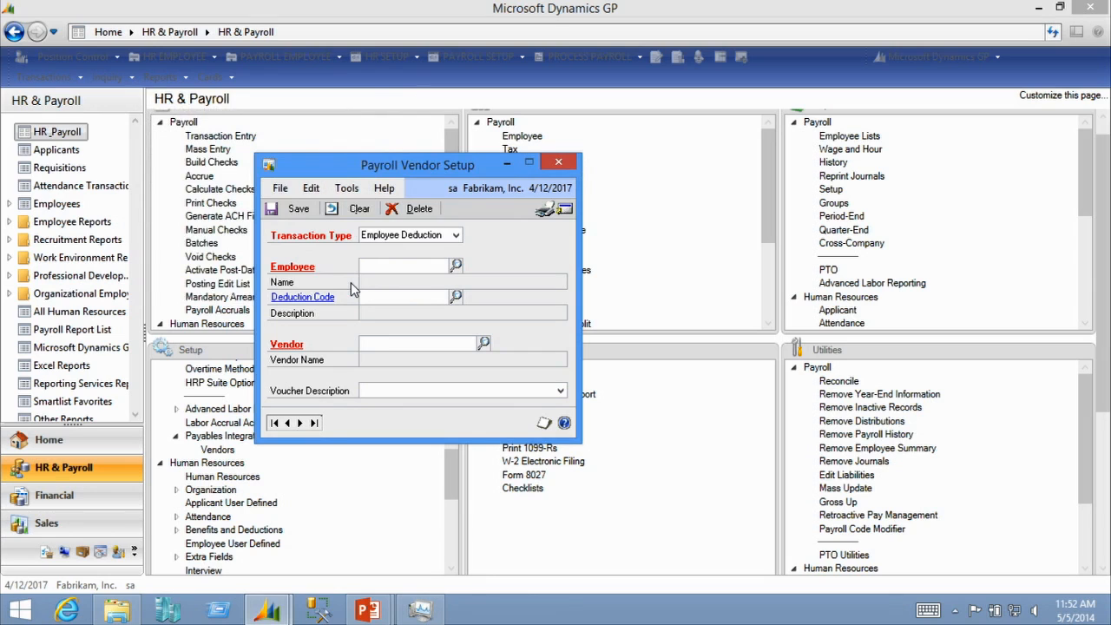
pyautogui.click(558, 163)
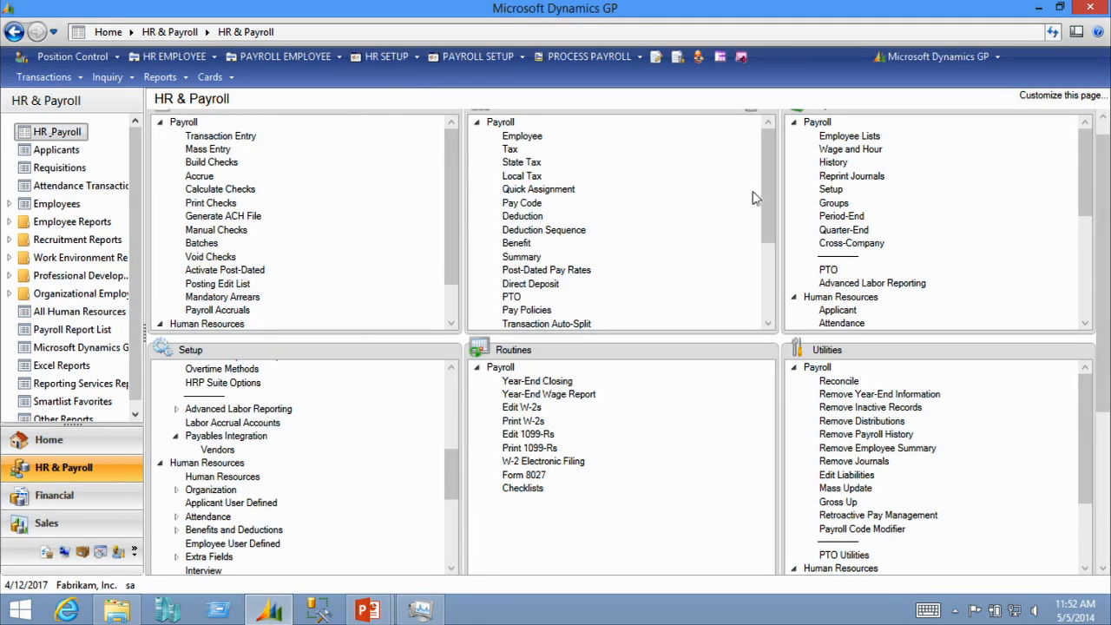
# Step: Open Employee Deduction Maintenance for the first employee, examine the arrears options, and close the window
pyautogui.click(523, 218)
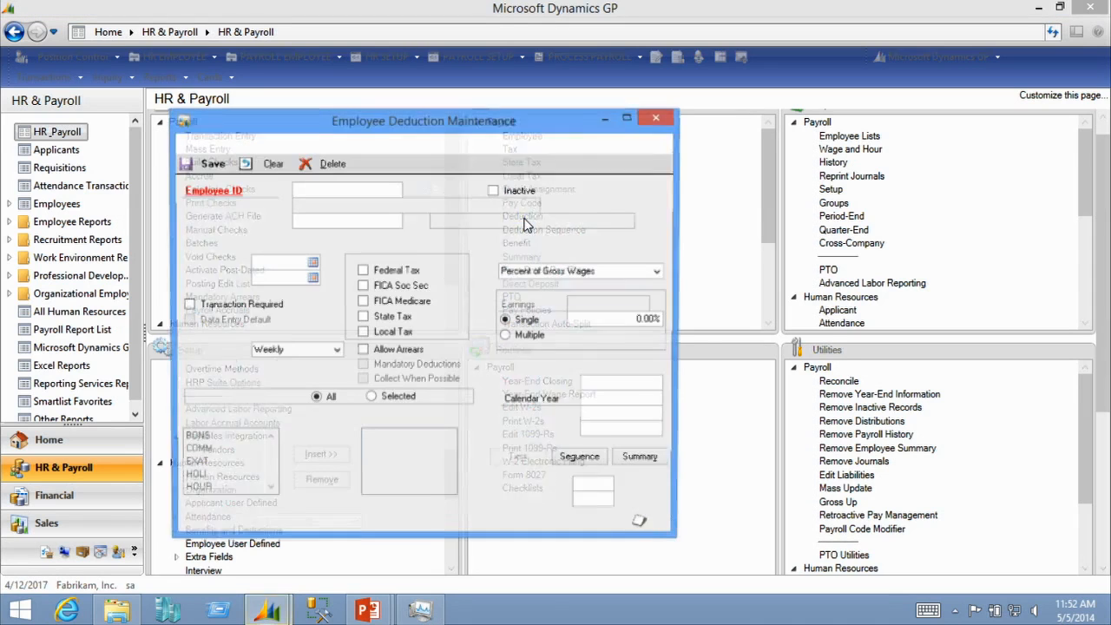
pyautogui.write('A')
pyautogui.click(337, 207)
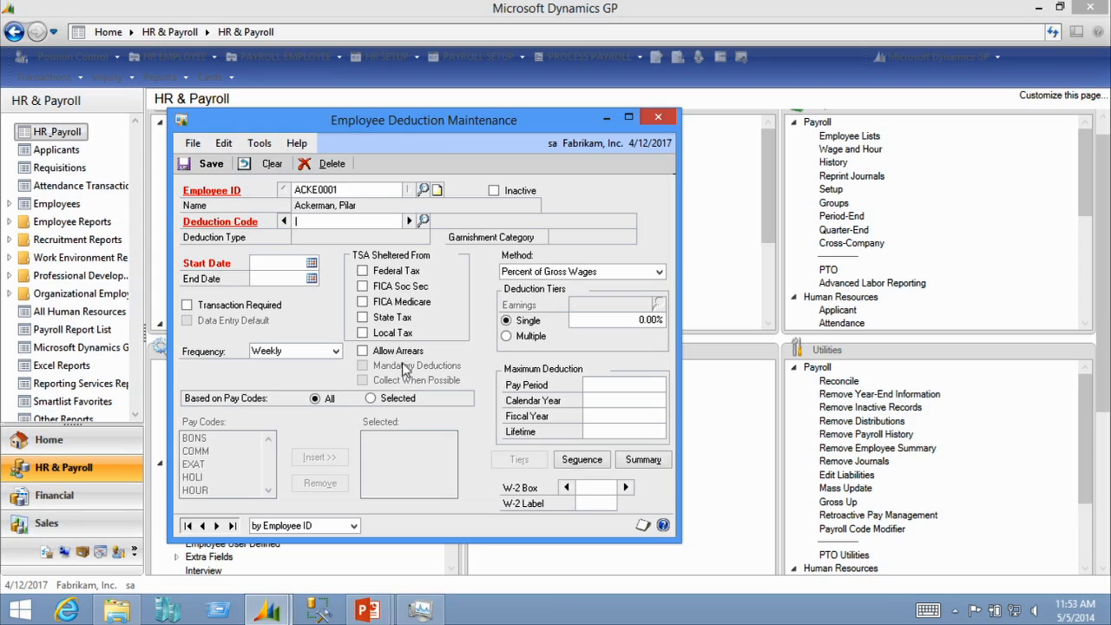
pyautogui.click(660, 116)
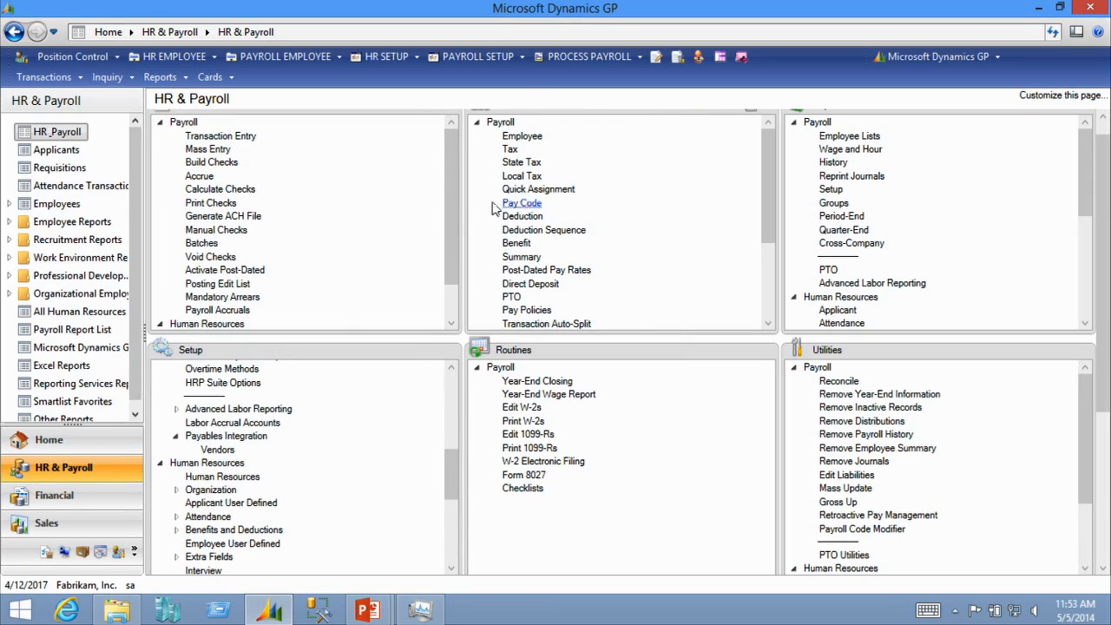
# Step: Preview including all deductions in Build Payroll Checks, and close the window without building the checks
pyautogui.click(224, 162)
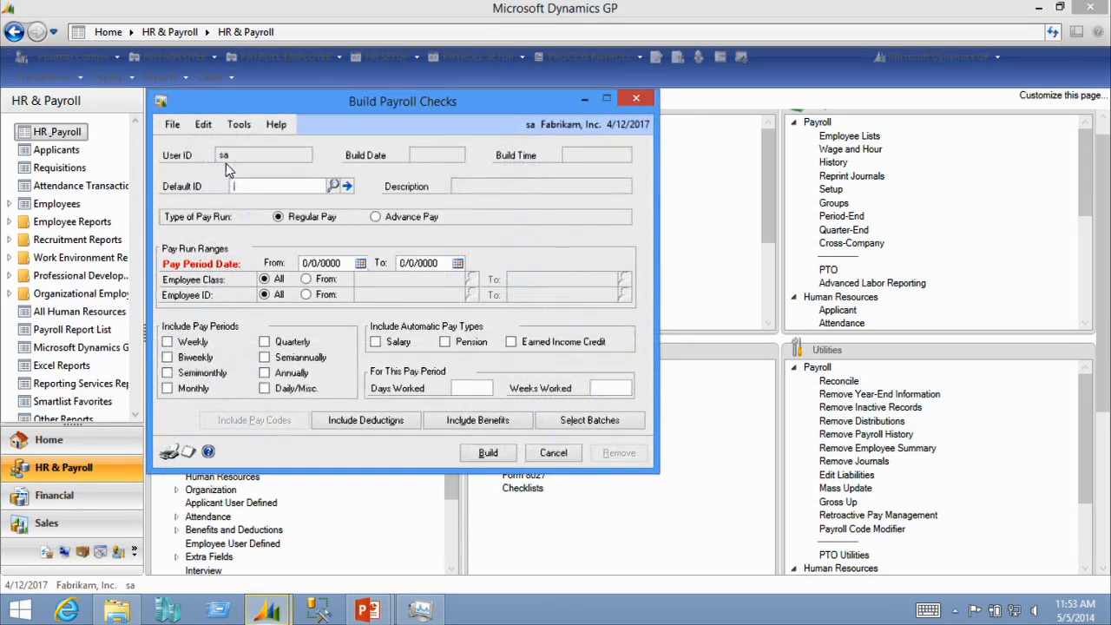
pyautogui.click(365, 421)
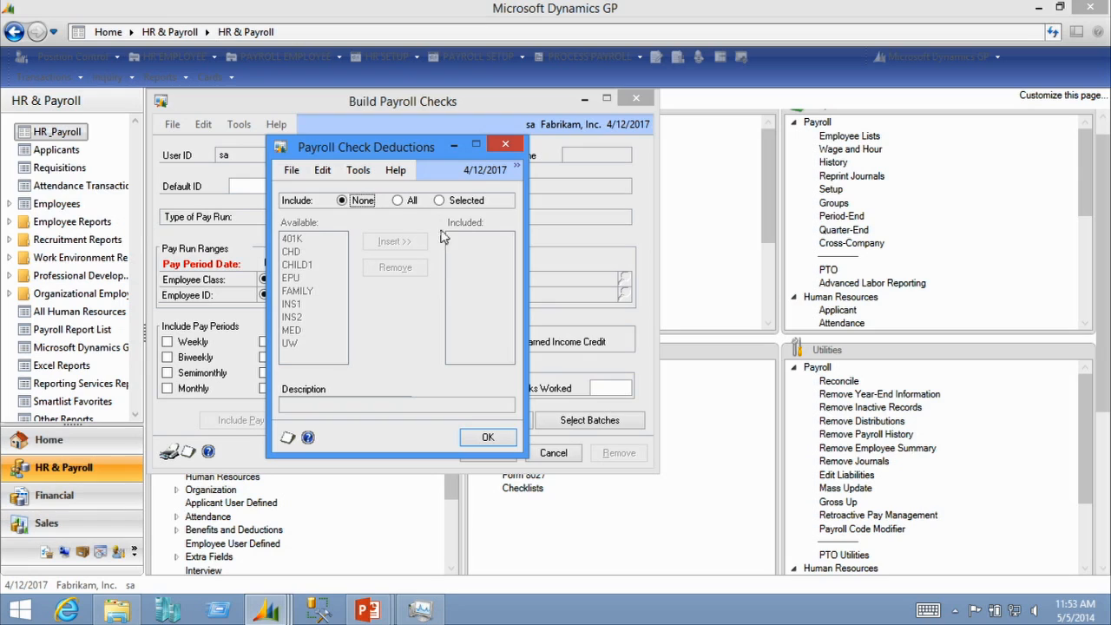
pyautogui.click(398, 205)
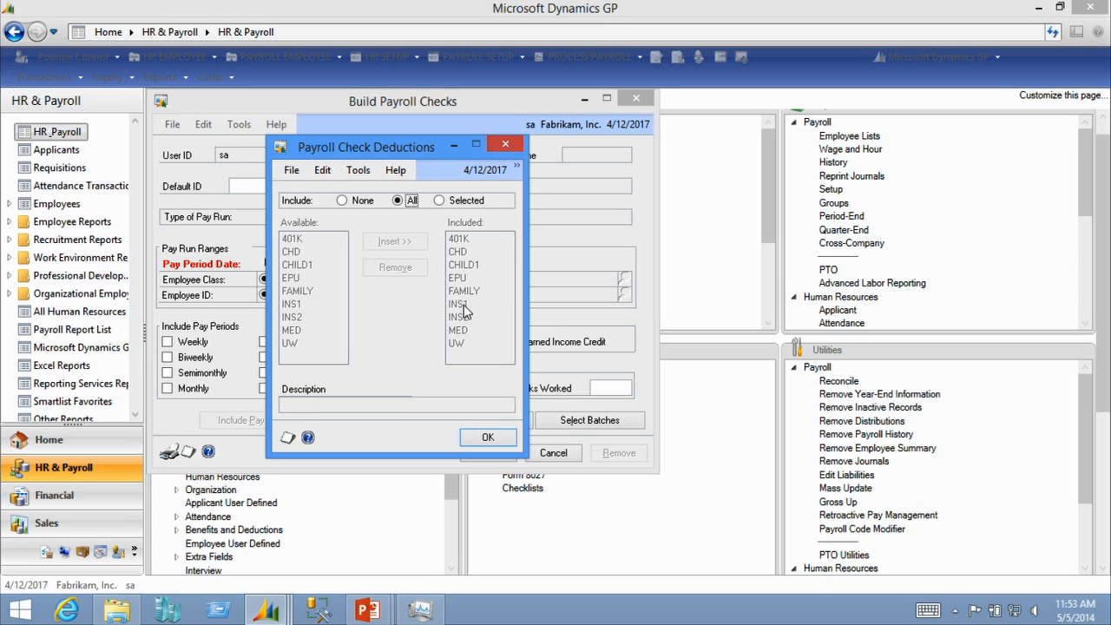
pyautogui.click(488, 436)
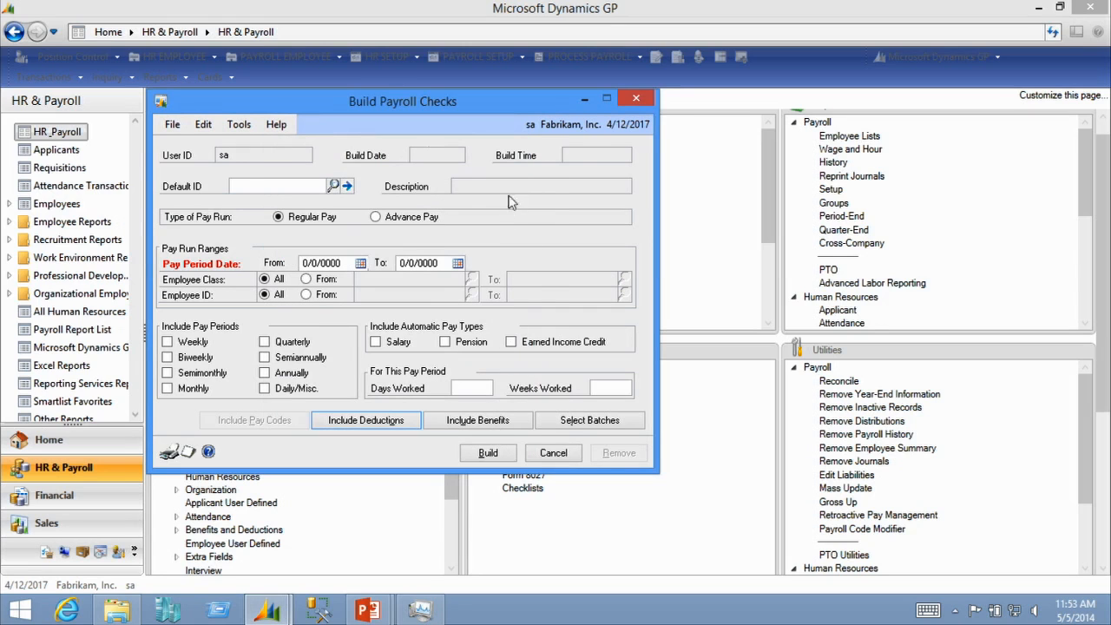
pyautogui.click(638, 98)
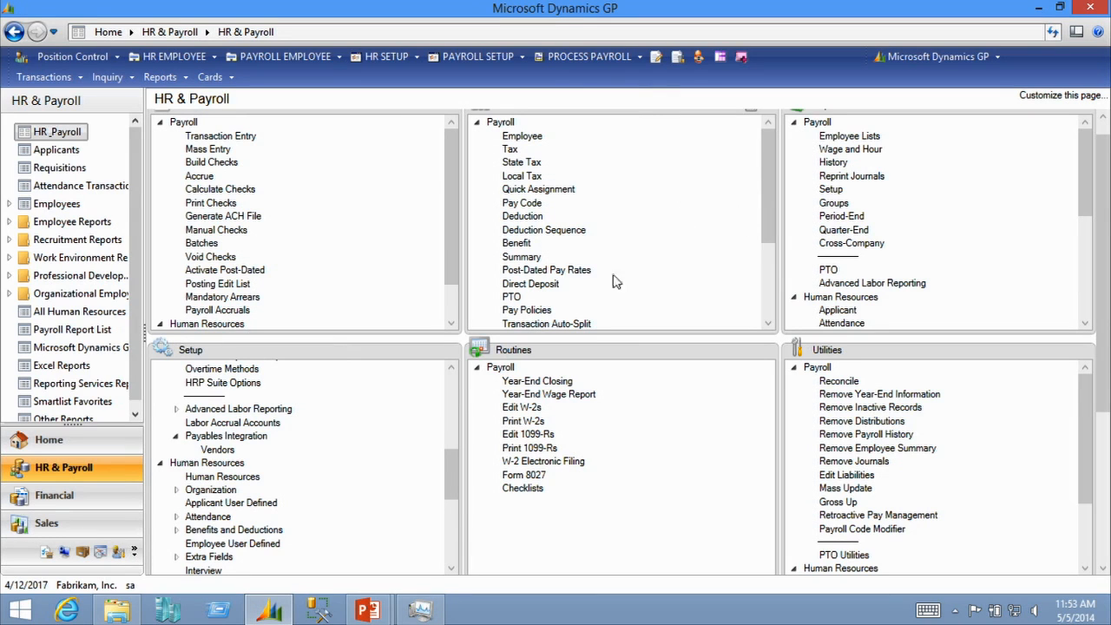
# Step: Open Arrears Transactions for the same employee and start a transaction with the created date 1/1/2014
pyautogui.moveTo(763, 194); pyautogui.dragTo(771, 235)
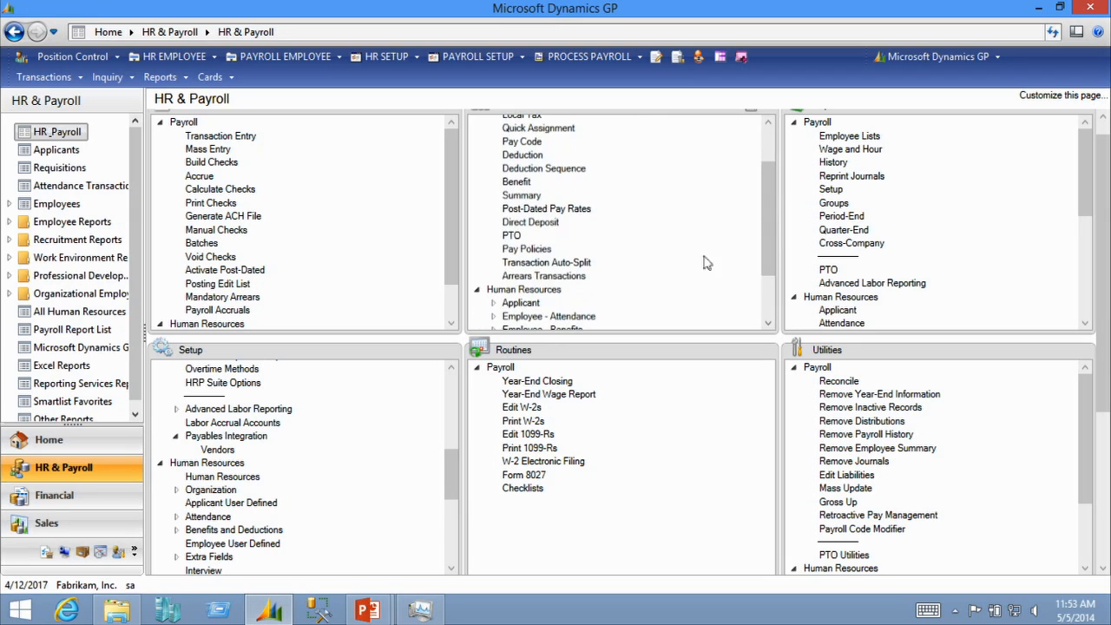
pyautogui.click(564, 275)
pyautogui.write('A')
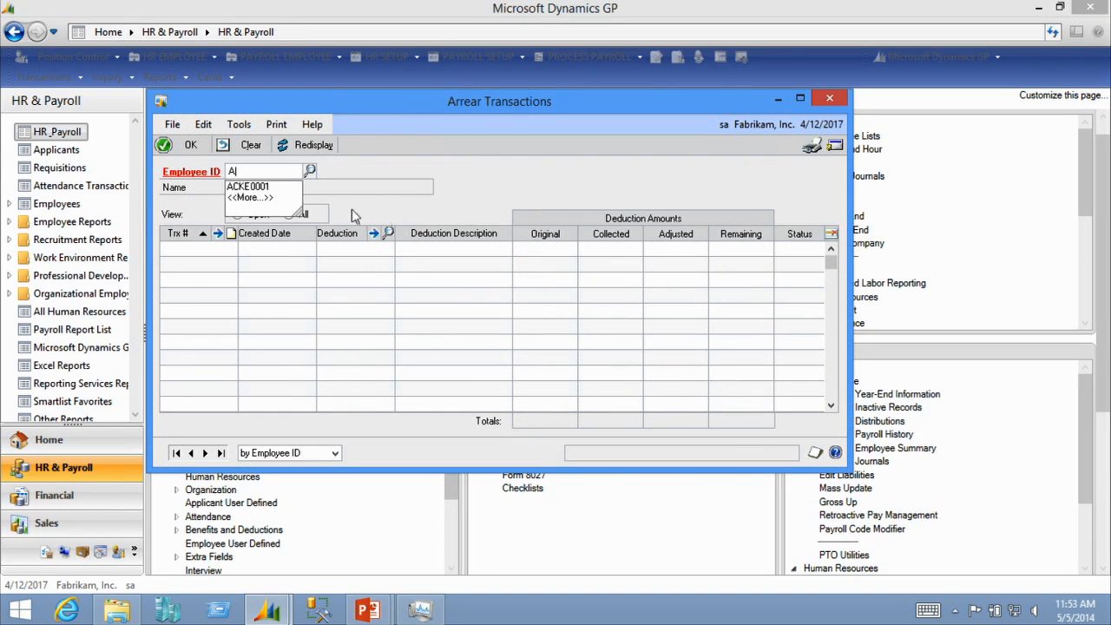
pyautogui.click(290, 179)
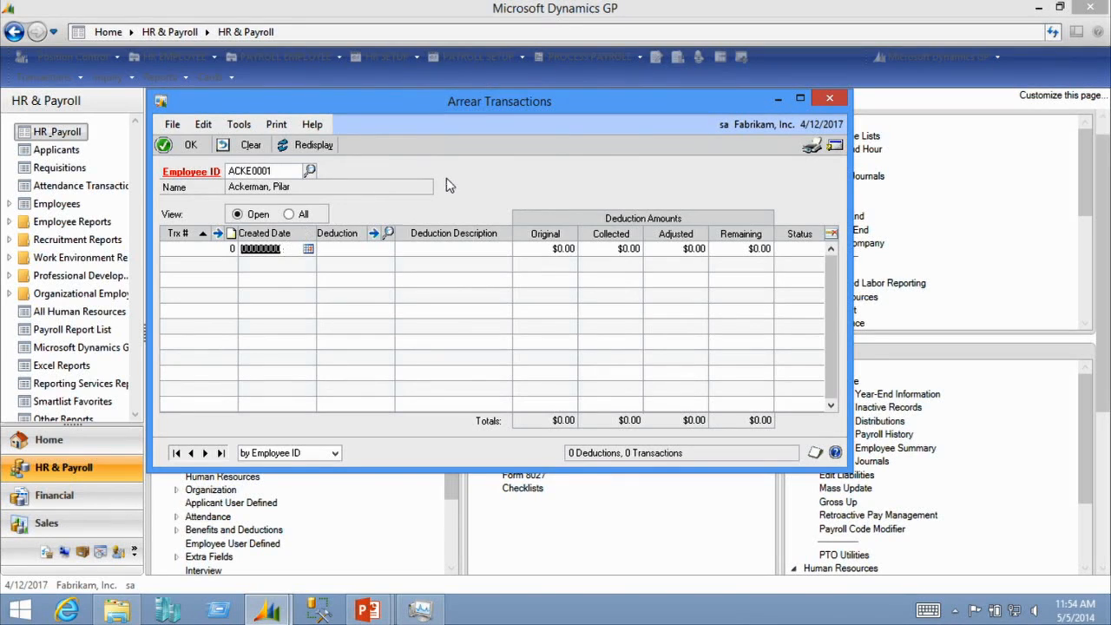
pyautogui.write('01012014')
pyautogui.press('Tab')
# Step: Try to assign the 401K deduction to the arrears transaction
pyautogui.click(389, 234)
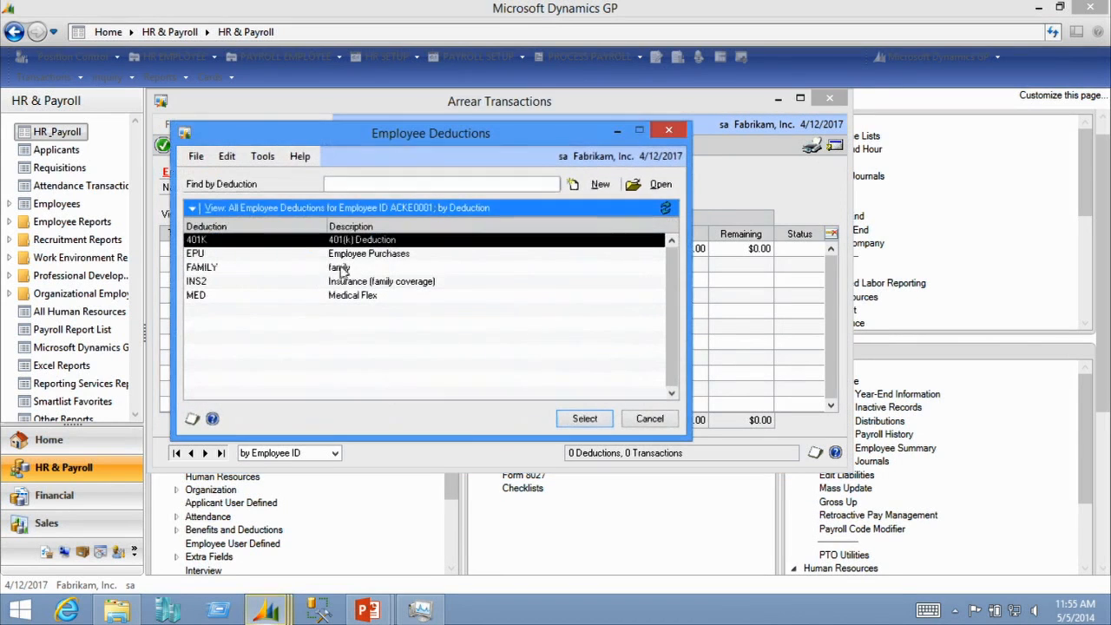
pyautogui.doubleClick(291, 244)
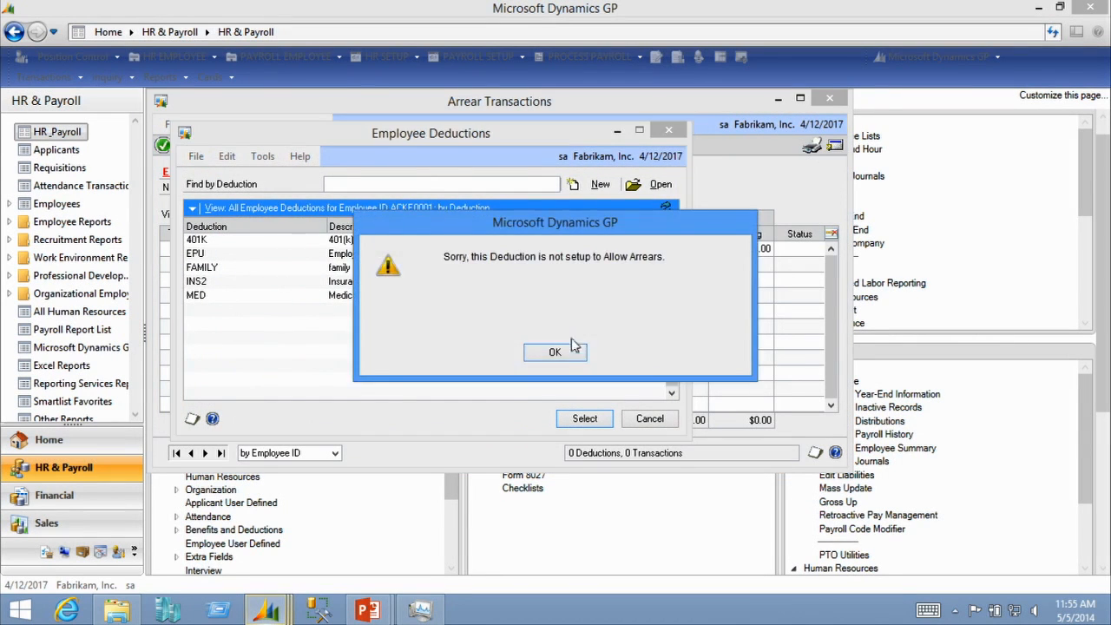
pyautogui.click(550, 352)
# Step: Assign the INS2 family coverage deduction to the arrears transaction, set the original amount to $50.00, and save it
pyautogui.click(388, 234)
pyautogui.doubleClick(354, 288)
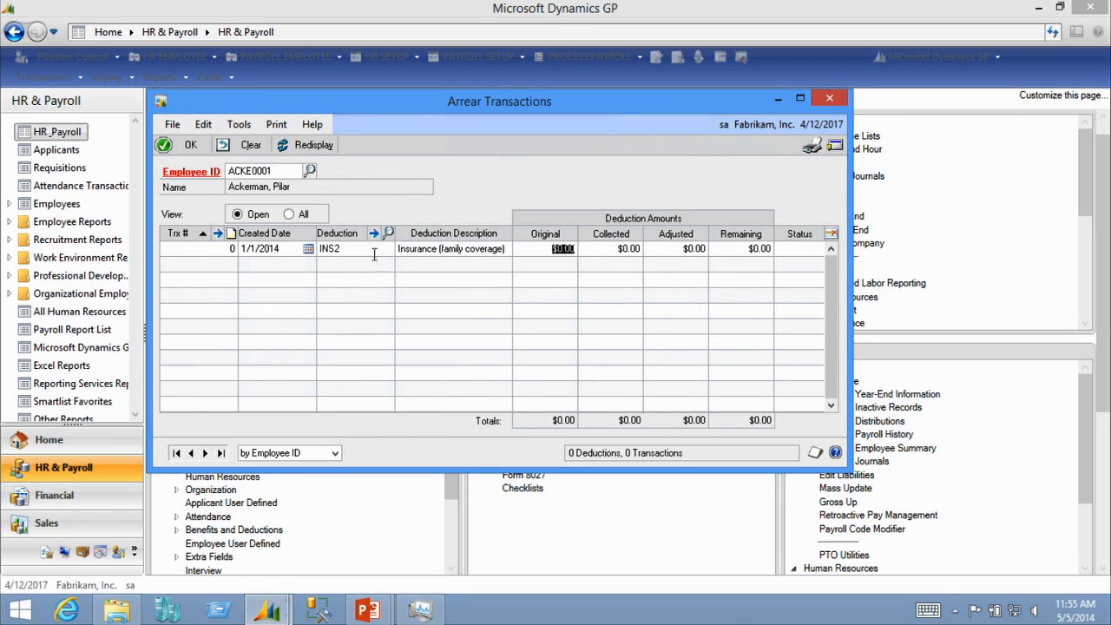
pyautogui.write('.50')
pyautogui.press('Tab')
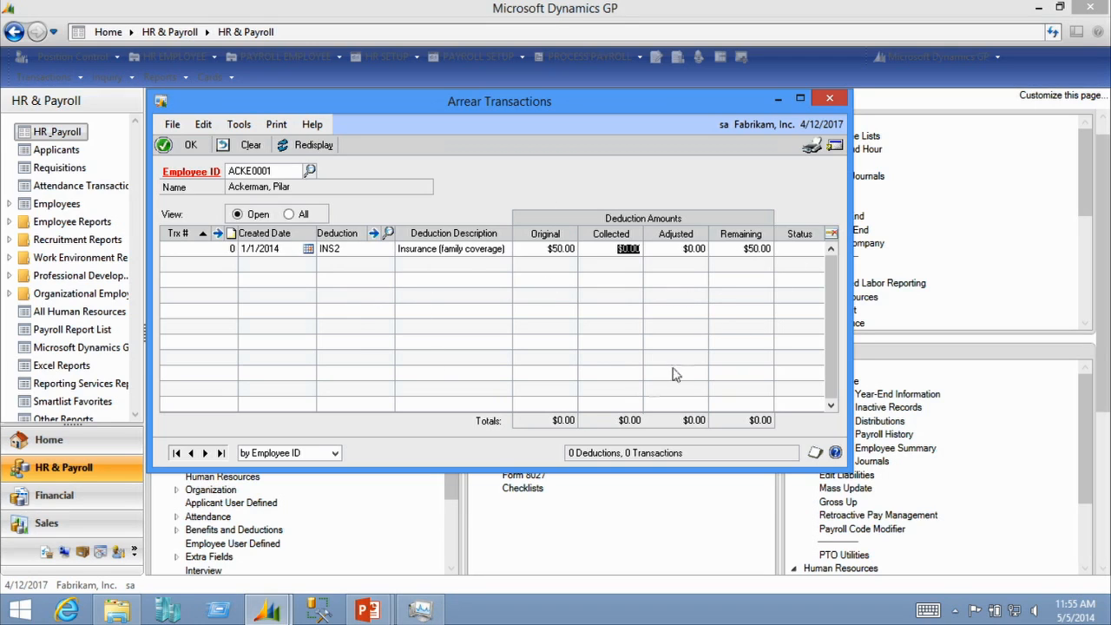
pyautogui.click(172, 147)
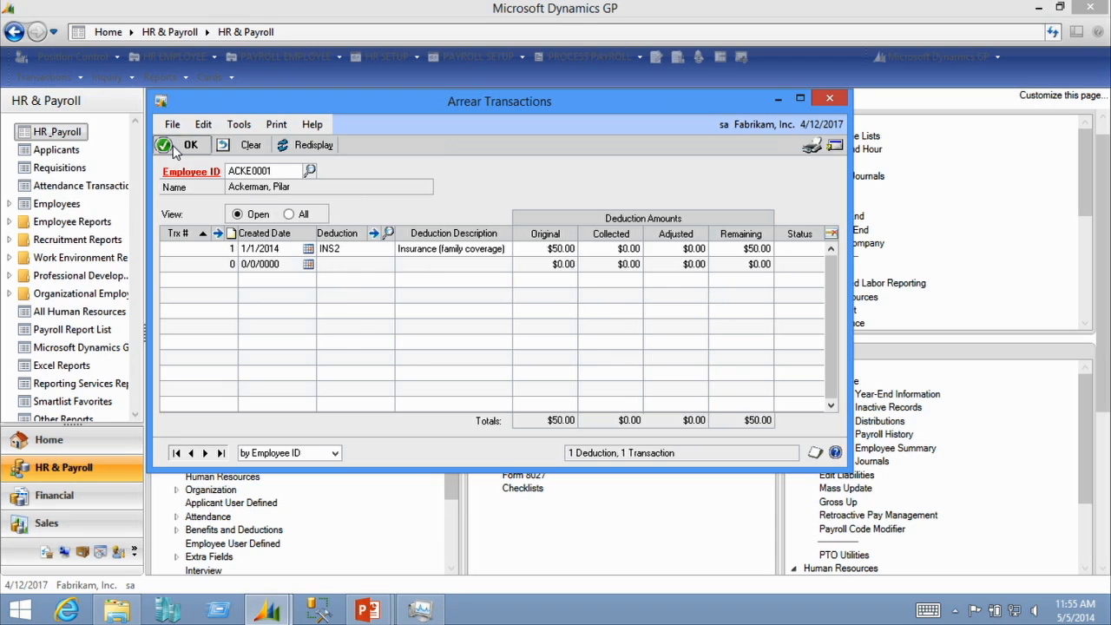
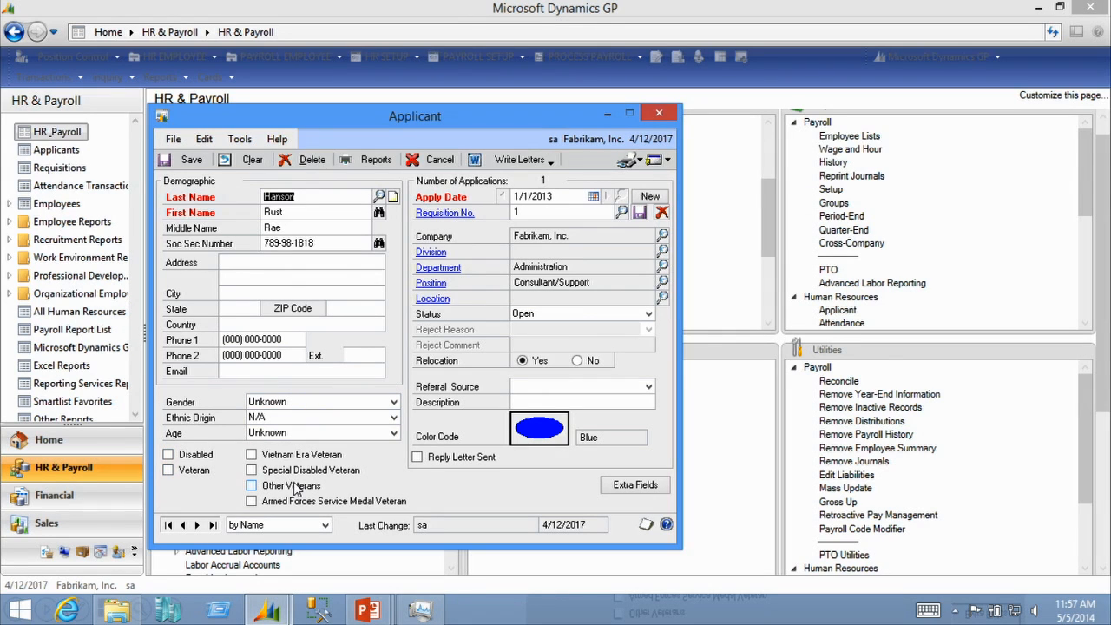
# Step: View the applicant's extra fields, and close the Applicant record without changing it
pyautogui.click(651, 491)
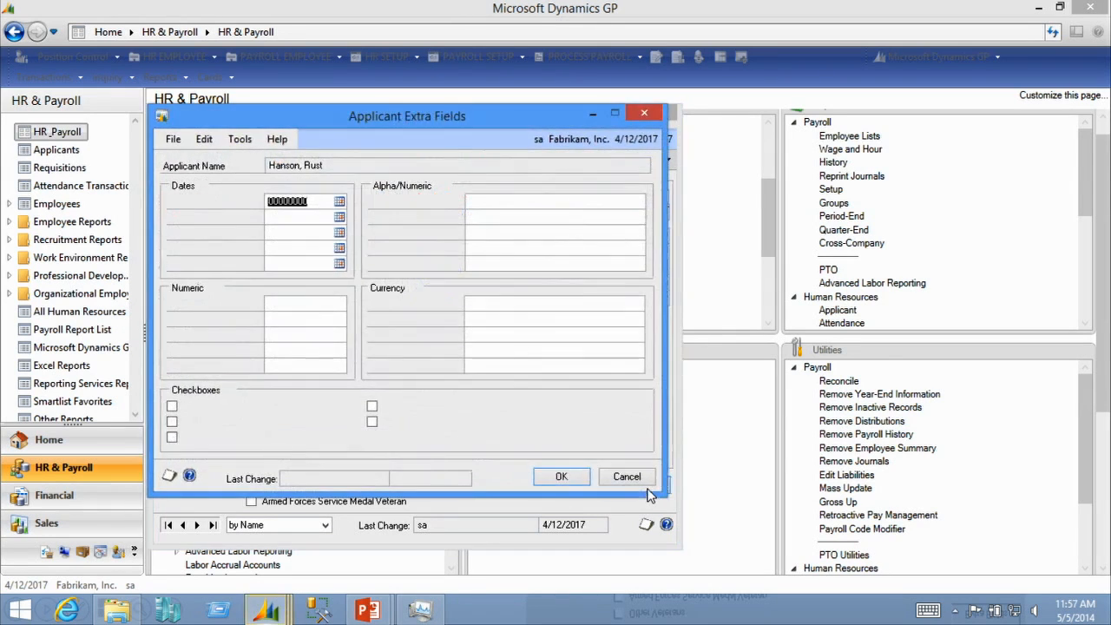
pyautogui.click(561, 476)
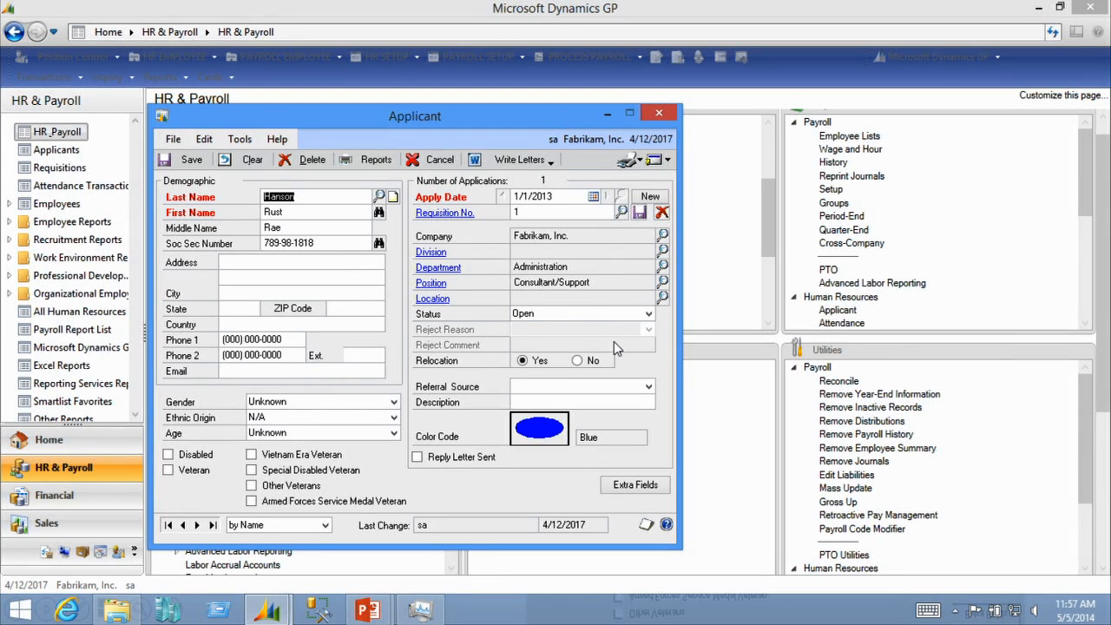
pyautogui.moveTo(426, 116); pyautogui.dragTo(427, 94)
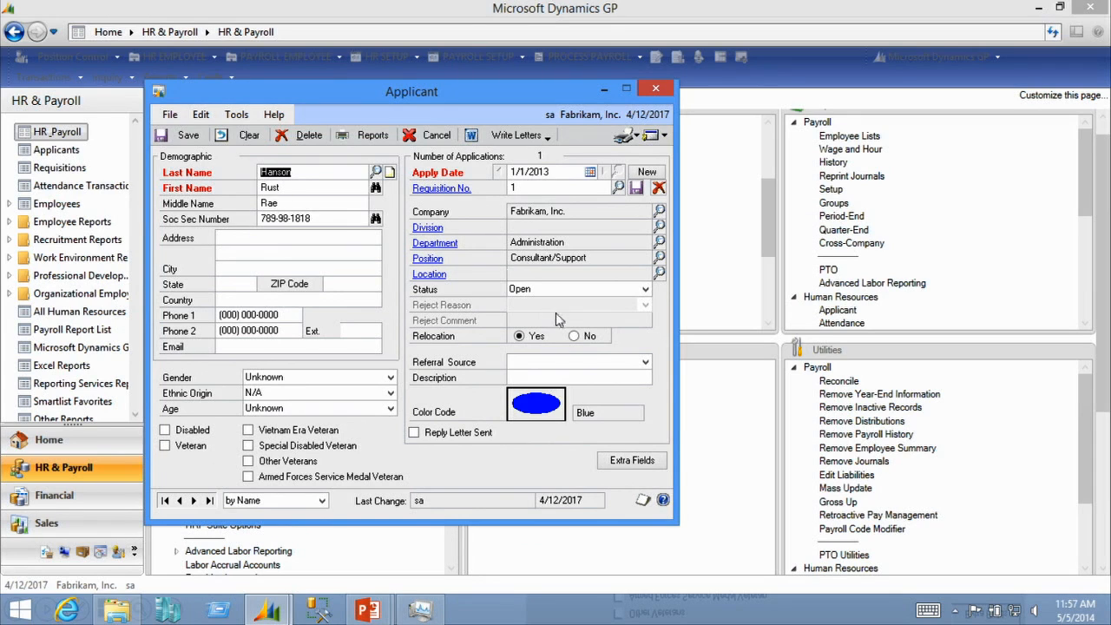
pyautogui.click(659, 90)
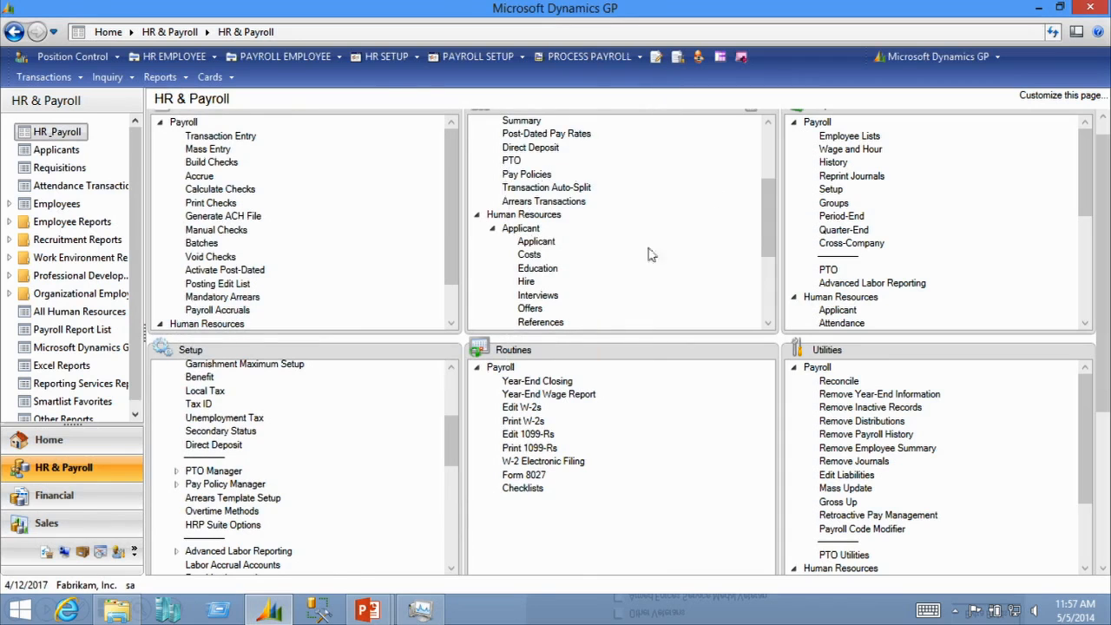
# Step: Record a $5,000.00 travel cost for the applicant's requisition 1 in applicant Costs, save it, and close the window
pyautogui.click(529, 255)
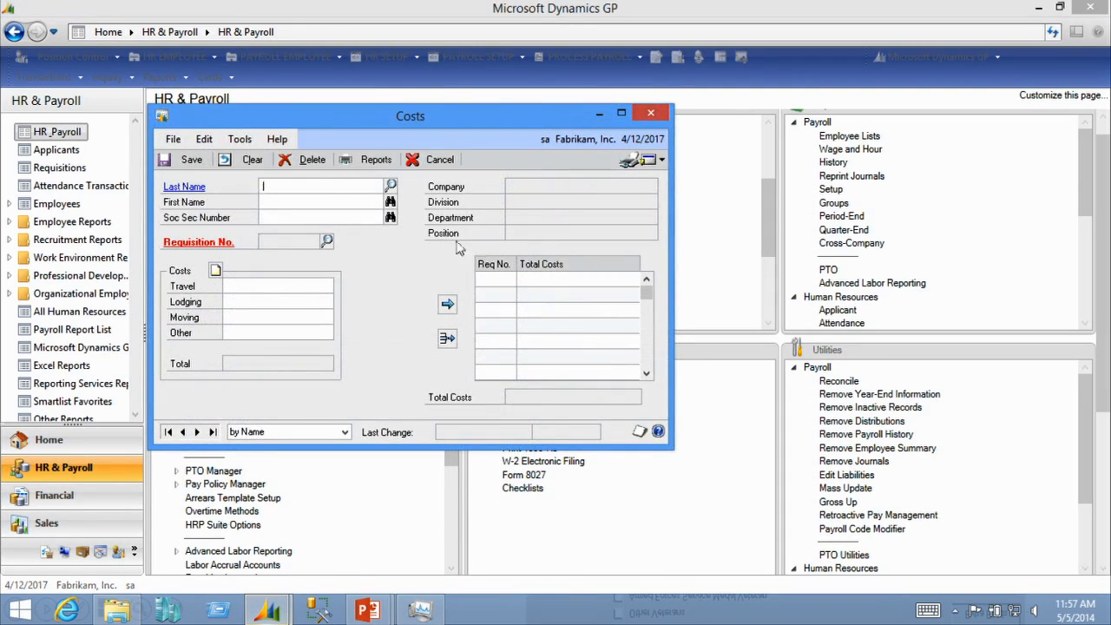
pyautogui.click(392, 189)
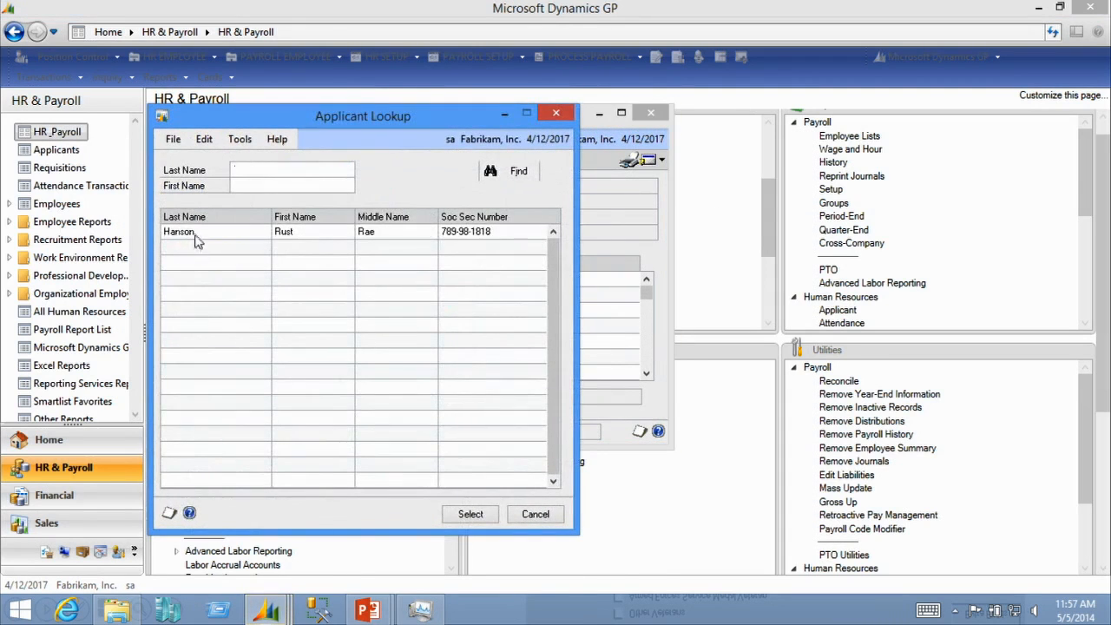
pyautogui.doubleClick(194, 237)
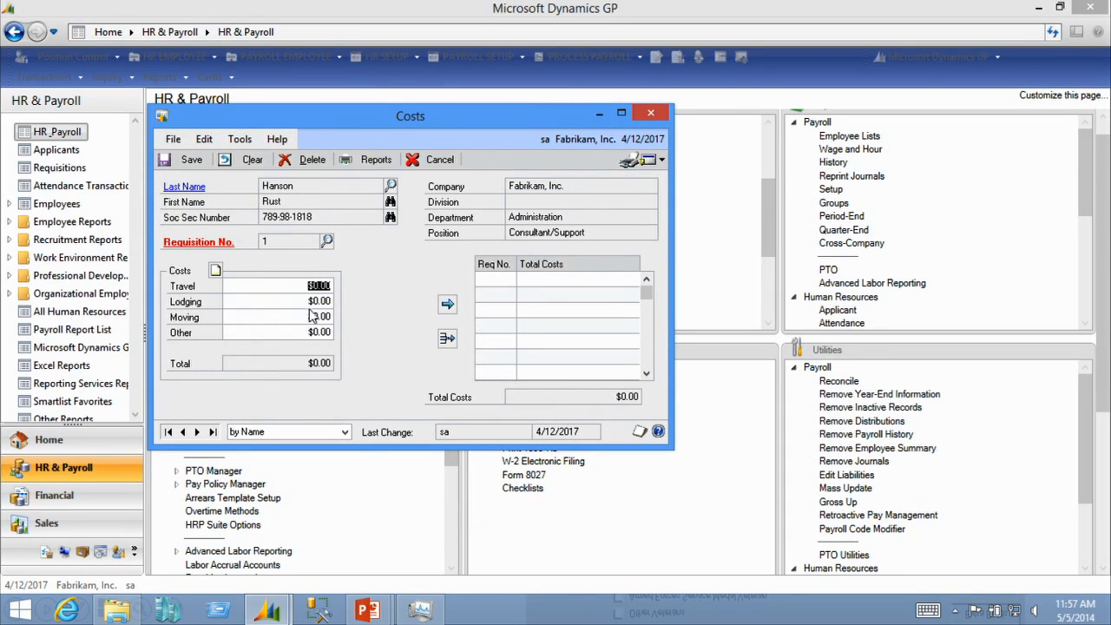
pyautogui.write('50')
pyautogui.click(298, 300)
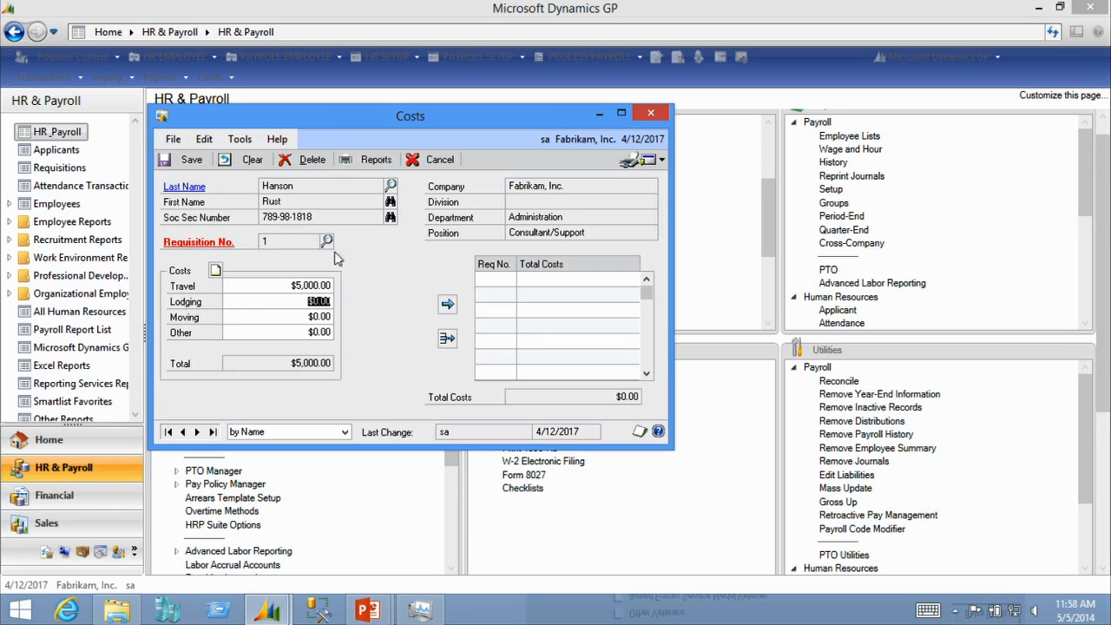
pyautogui.click(165, 161)
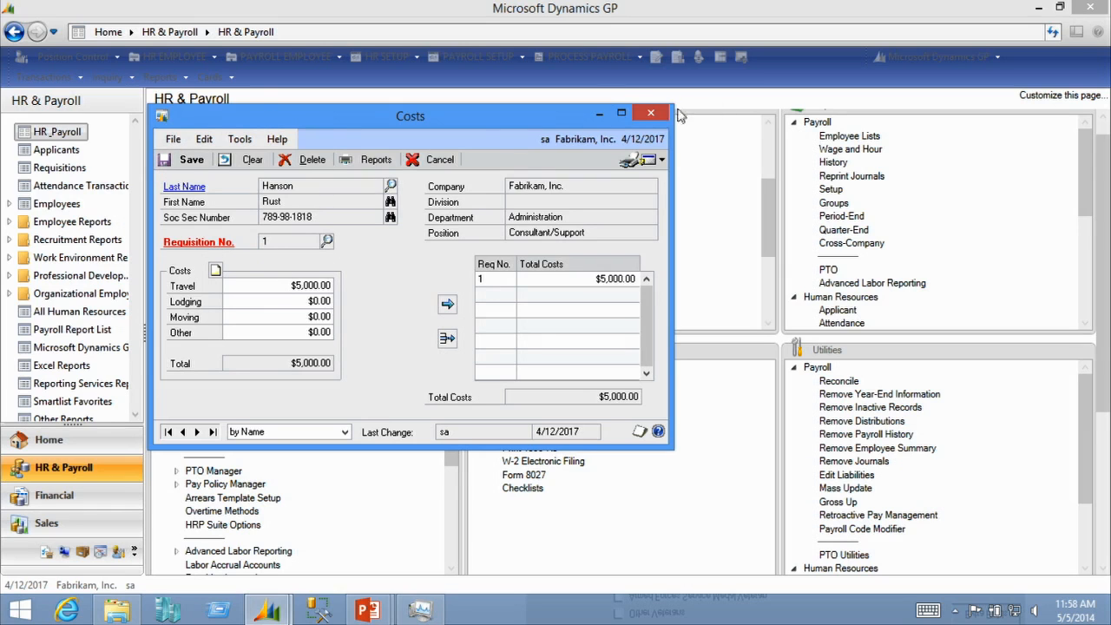
pyautogui.click(650, 113)
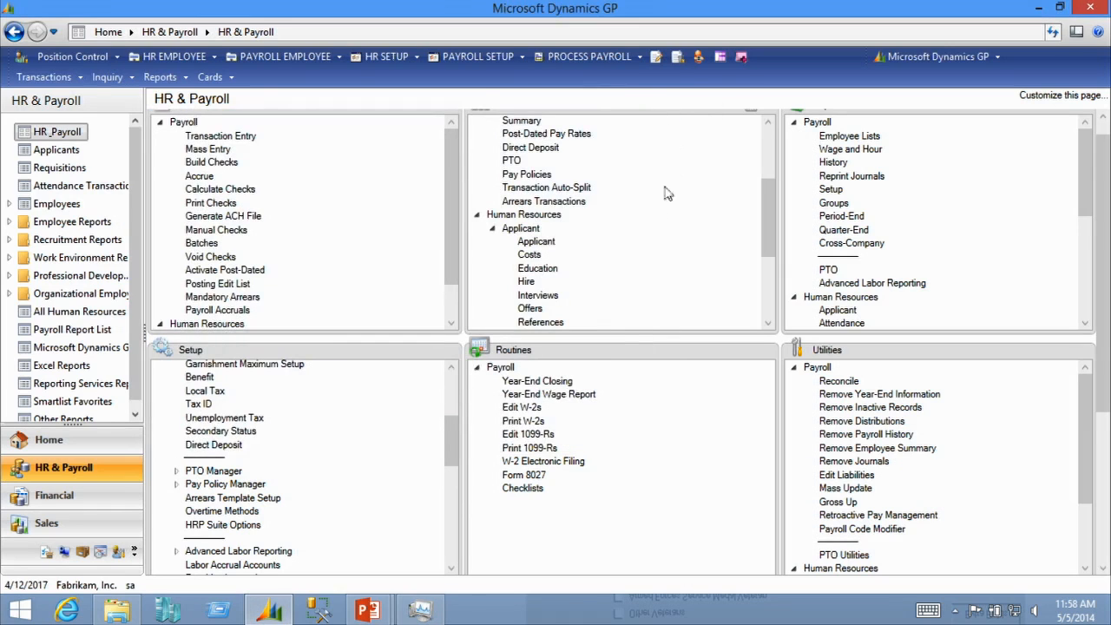
# Step: View the Applicant Education window and the applicant's interview rating record, closing both without entering anything
pyautogui.click(528, 268)
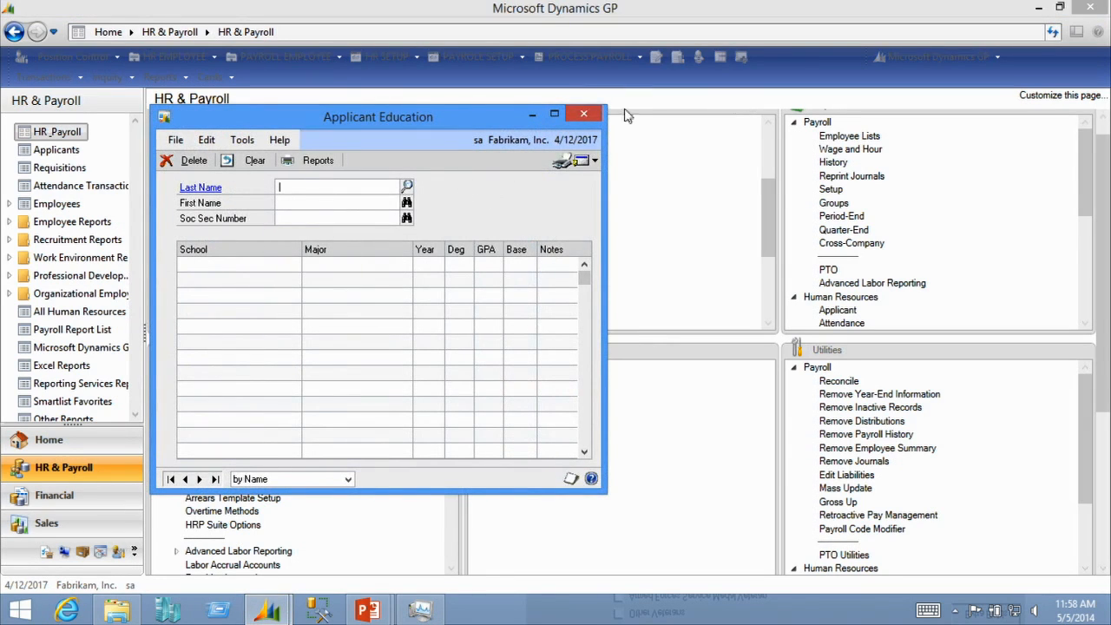
pyautogui.click(590, 114)
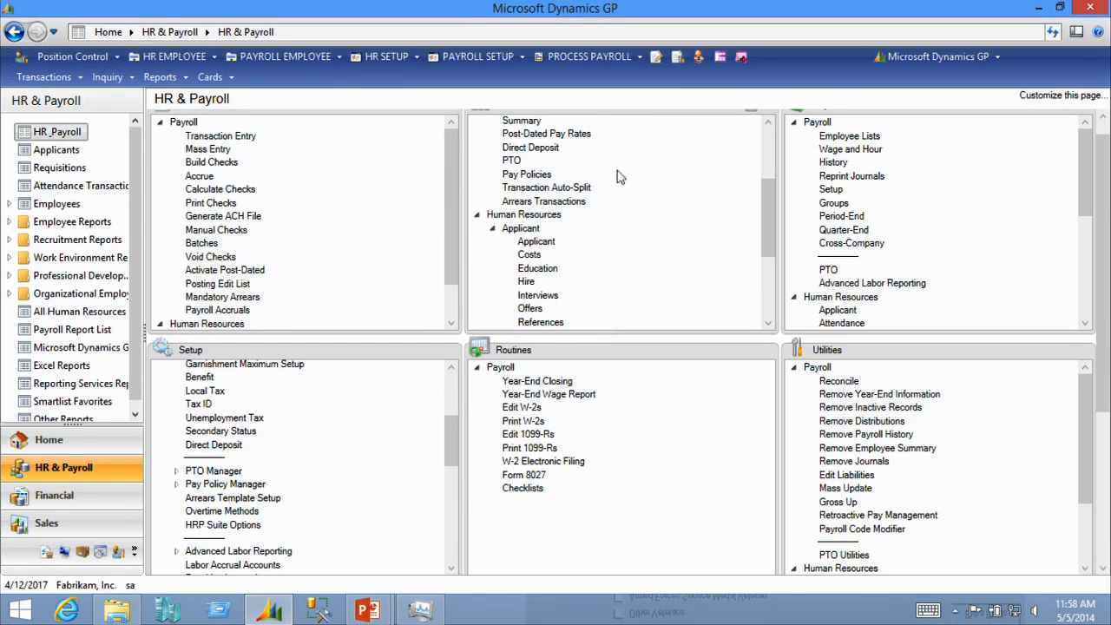
pyautogui.moveTo(768, 224); pyautogui.dragTo(777, 256)
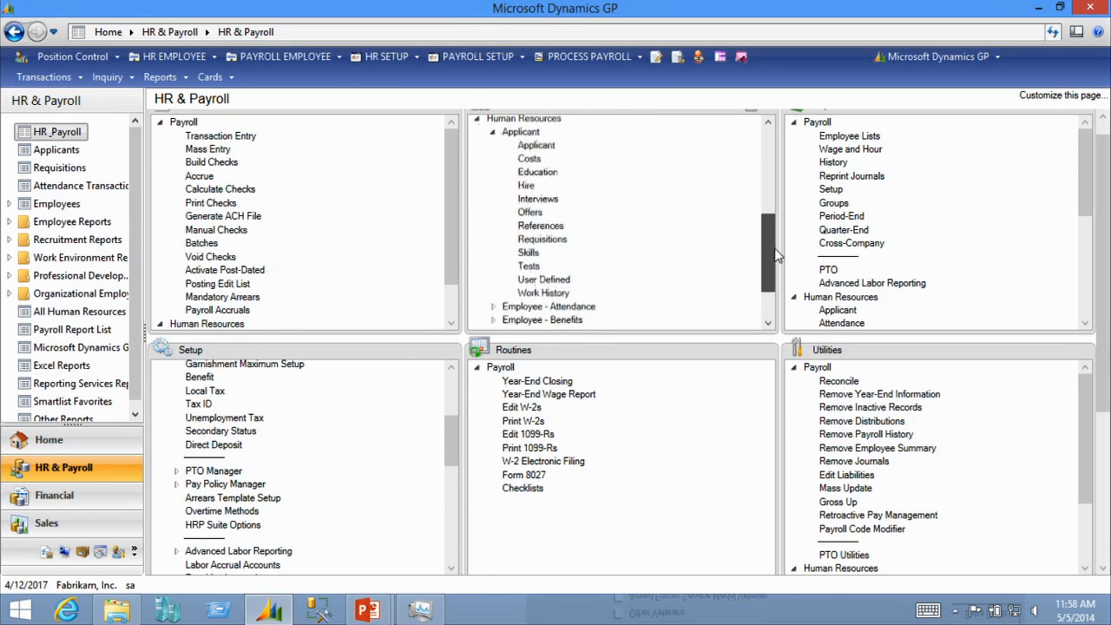
pyautogui.click(525, 200)
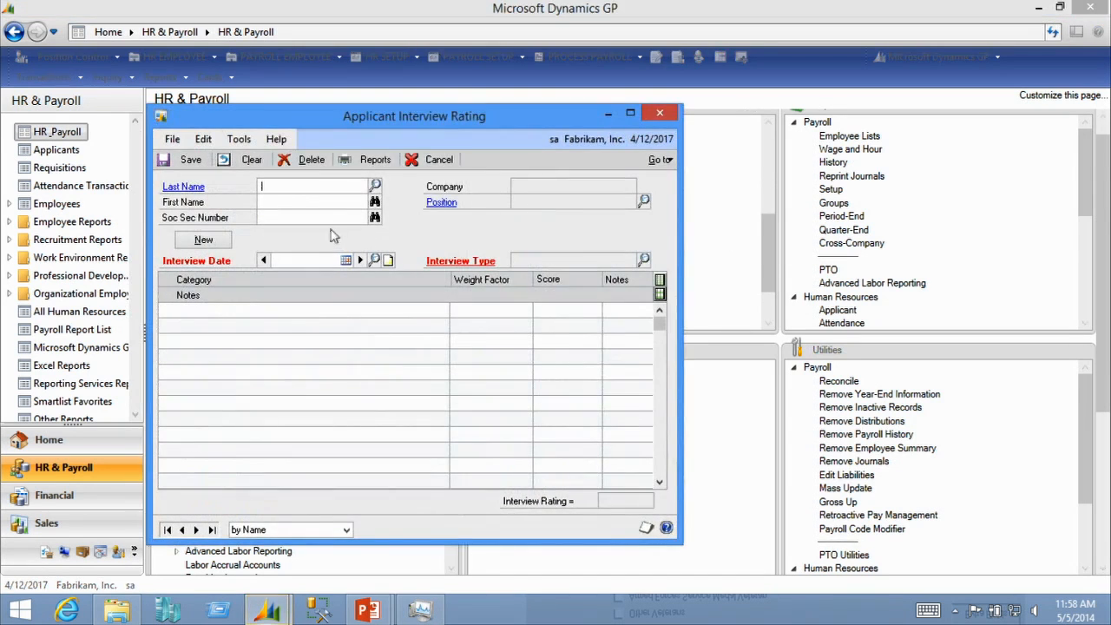
pyautogui.click(374, 185)
pyautogui.doubleClick(261, 230)
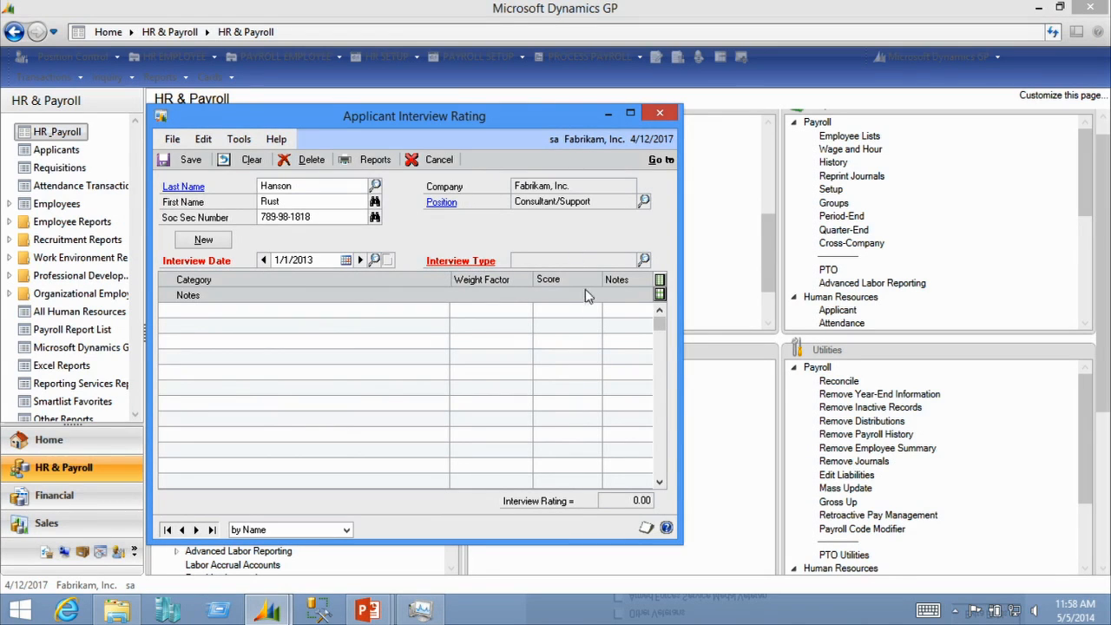
pyautogui.click(660, 115)
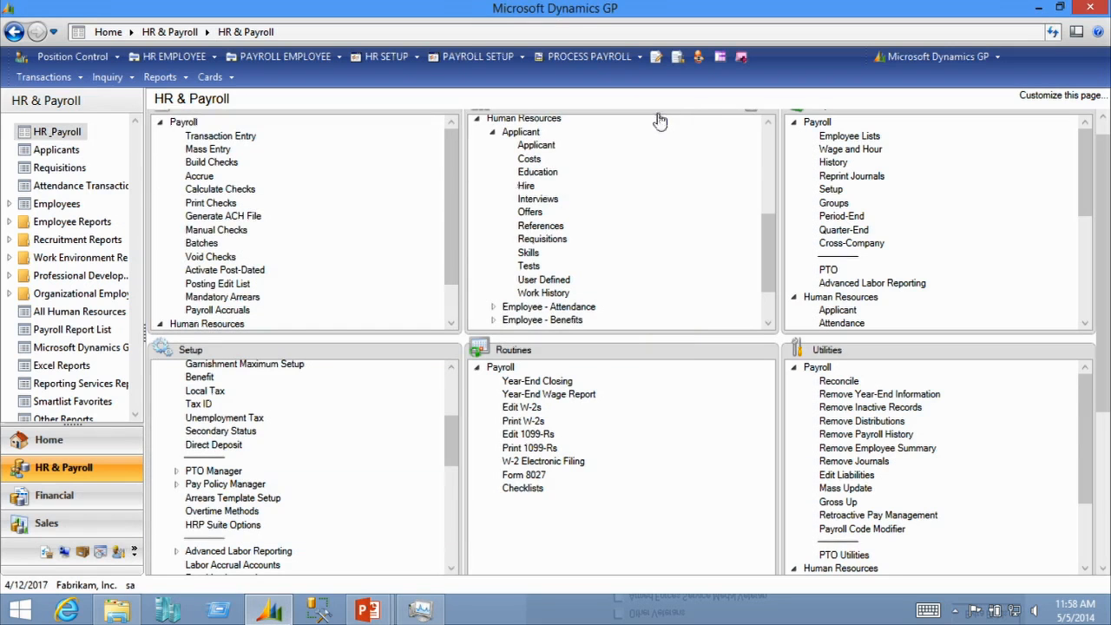
# Step: Start an offer for the applicant with start date 3/1/2014, company Fabrikam, Inc. and position Field Sales Representative
pyautogui.click(530, 212)
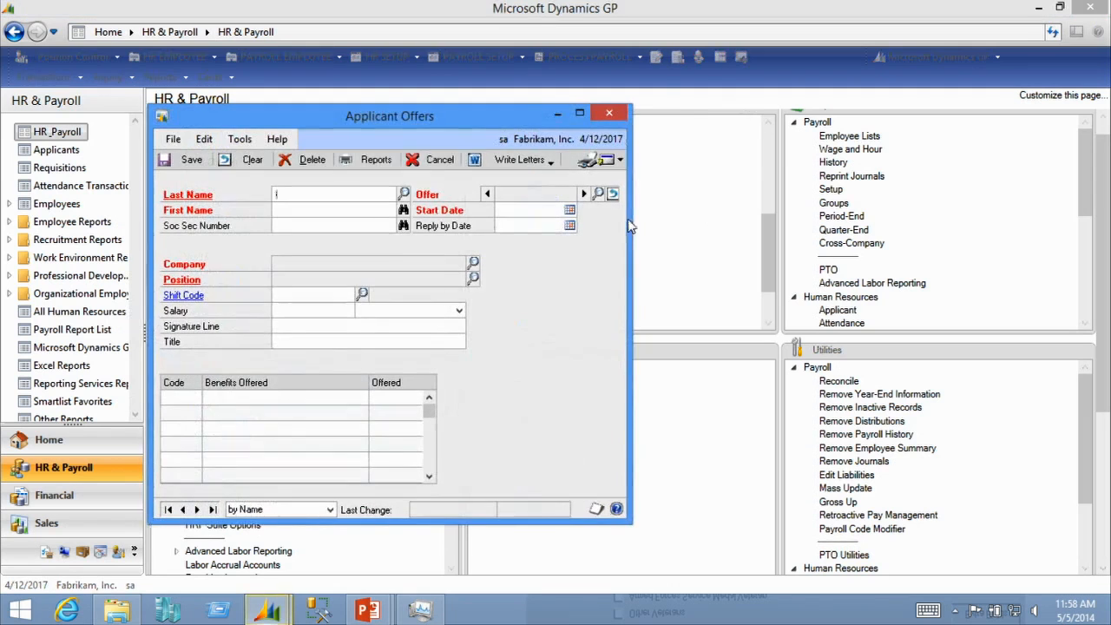
pyautogui.click(404, 195)
pyautogui.click(220, 232)
pyautogui.doubleClick(221, 232)
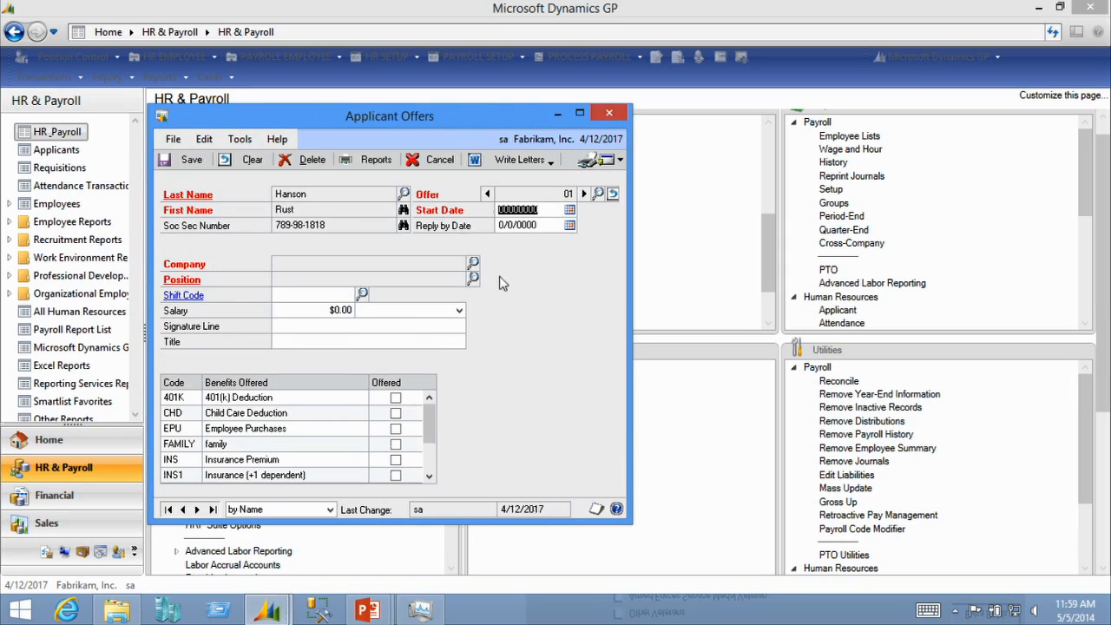
pyautogui.write('030')
pyautogui.press('Tab')
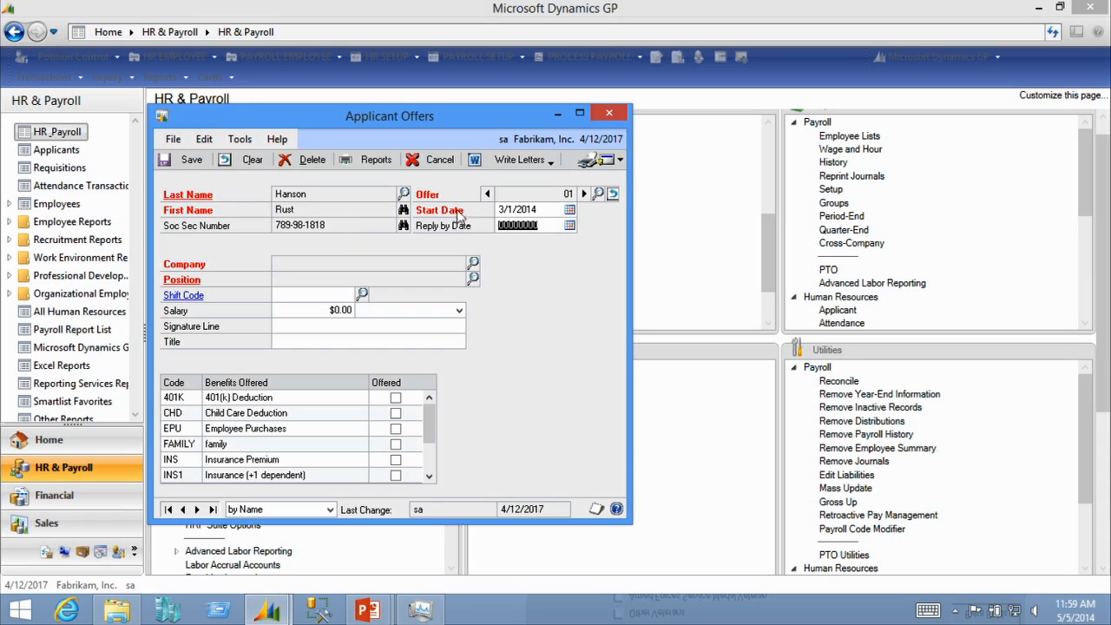
pyautogui.click(472, 262)
pyautogui.doubleClick(197, 245)
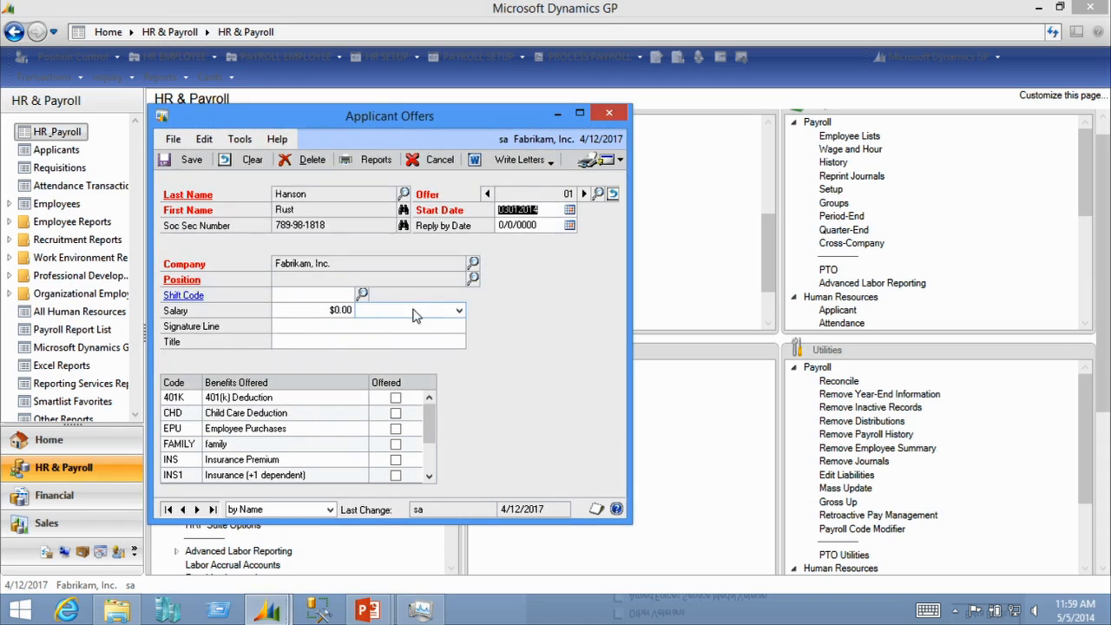
pyautogui.click(474, 278)
pyautogui.doubleClick(223, 295)
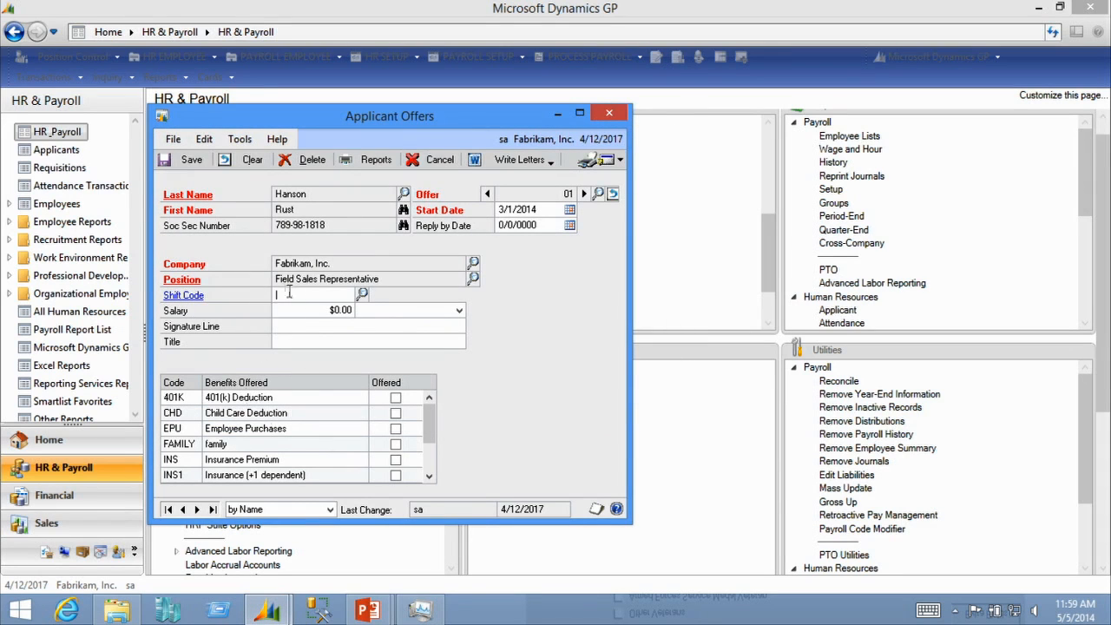
# Step: Enter the offer's salary, mark the 401K, CHD, EPU and FAMILY benefits as offered, save the offer, and close Applicant Offers
pyautogui.click(324, 305)
pyautogui.write('52')
pyautogui.click(396, 398)
pyautogui.click(395, 413)
pyautogui.click(396, 429)
pyautogui.click(395, 445)
pyautogui.click(183, 159)
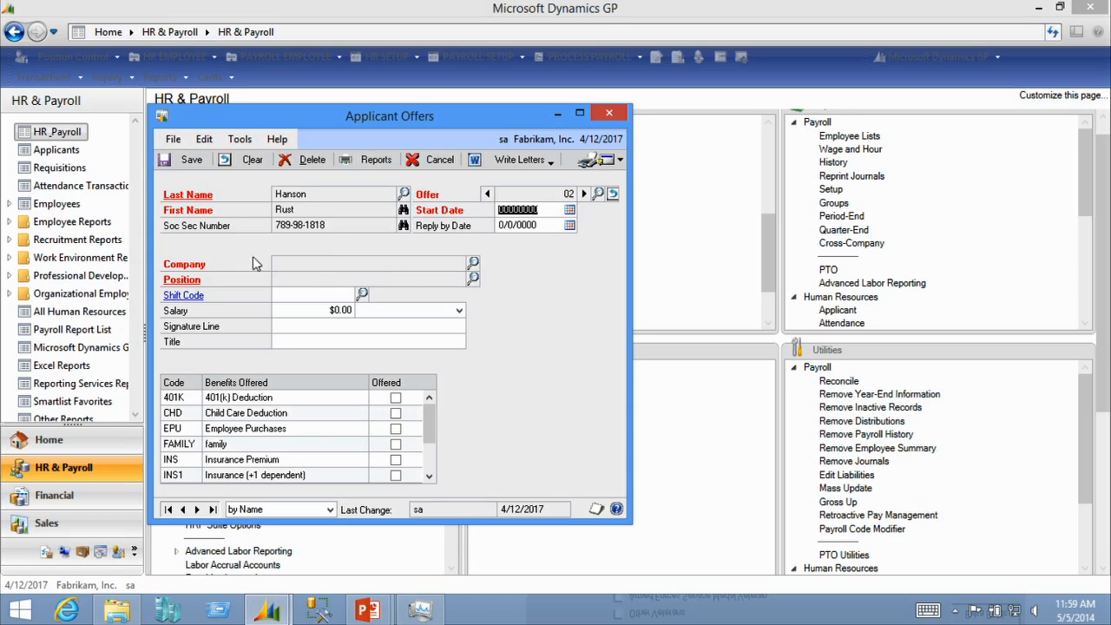
pyautogui.click(610, 114)
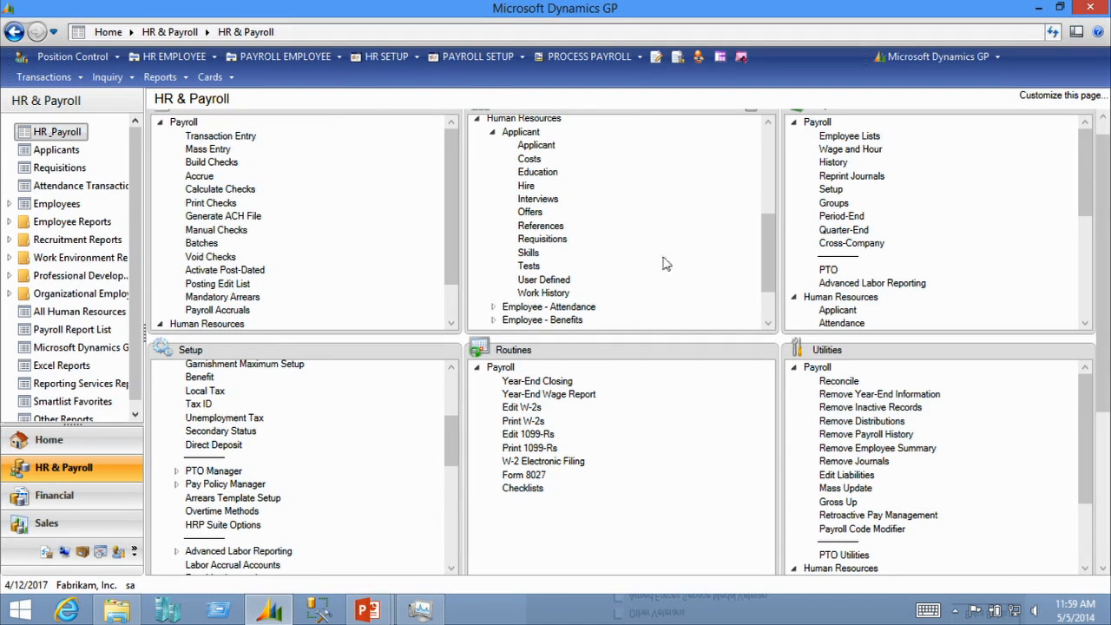
# Step: Open applicant References, look up the applicant, and close the window without adding a reference
pyautogui.click(540, 225)
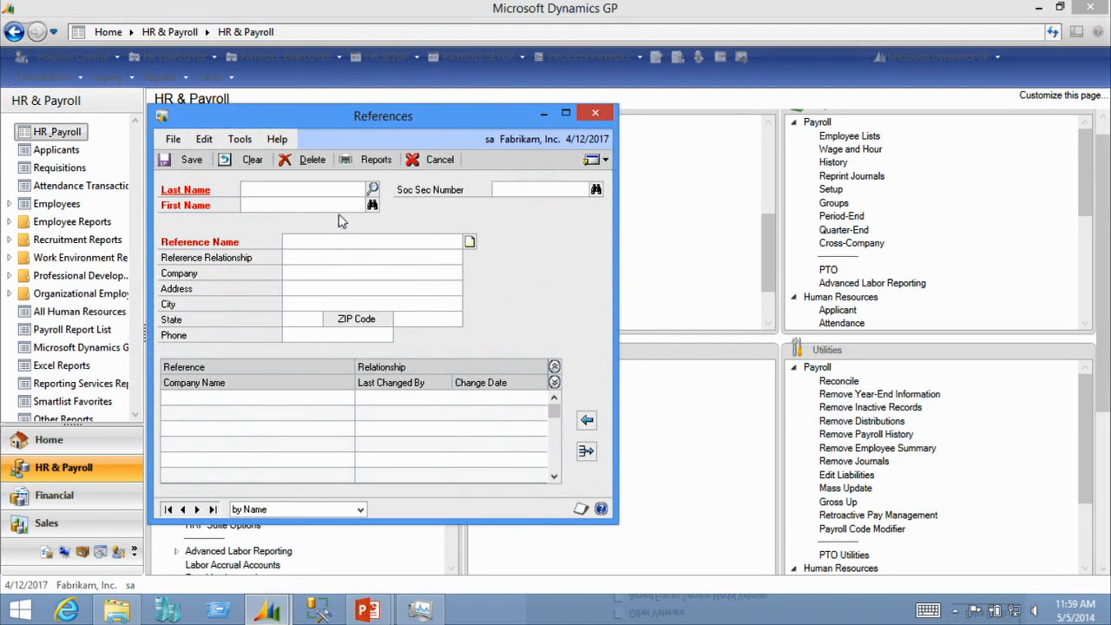
pyautogui.write('a')
pyautogui.click(373, 188)
pyautogui.doubleClick(319, 237)
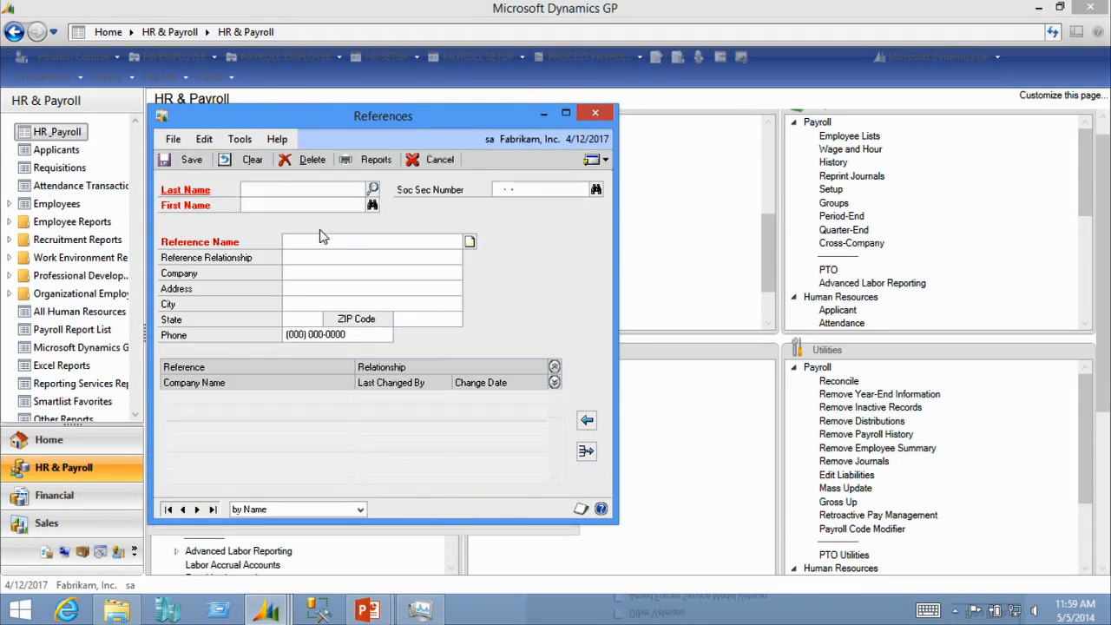
pyautogui.click(595, 113)
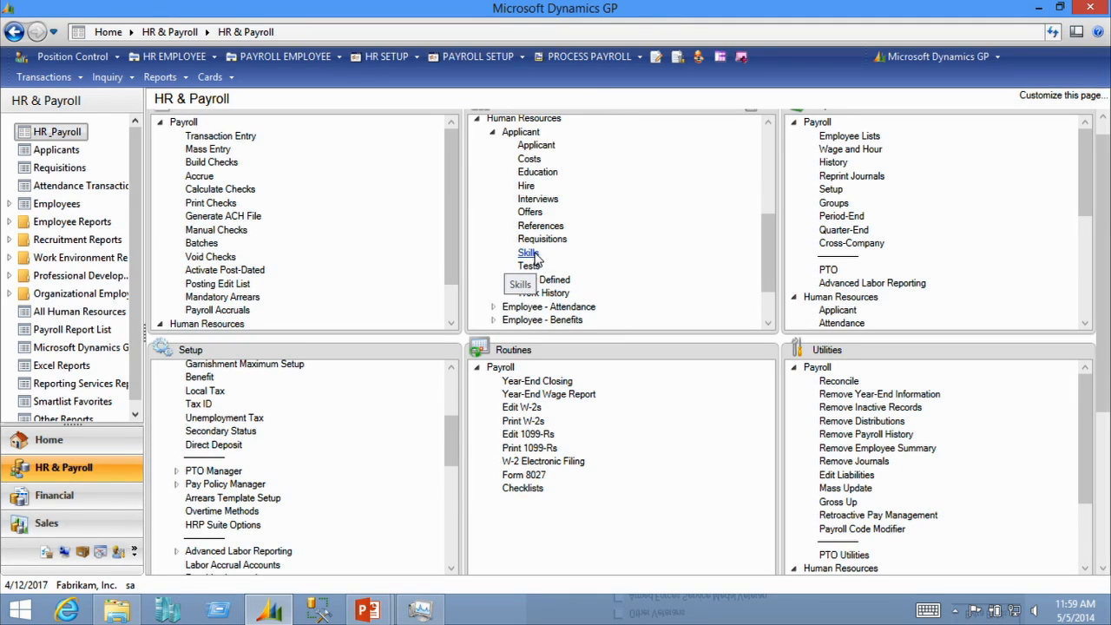
# Step: Hire the applicant by entering a new employee ID and hire date 5/1/2014, keeping Full Time Regular, and save the hire
pyautogui.click(525, 185)
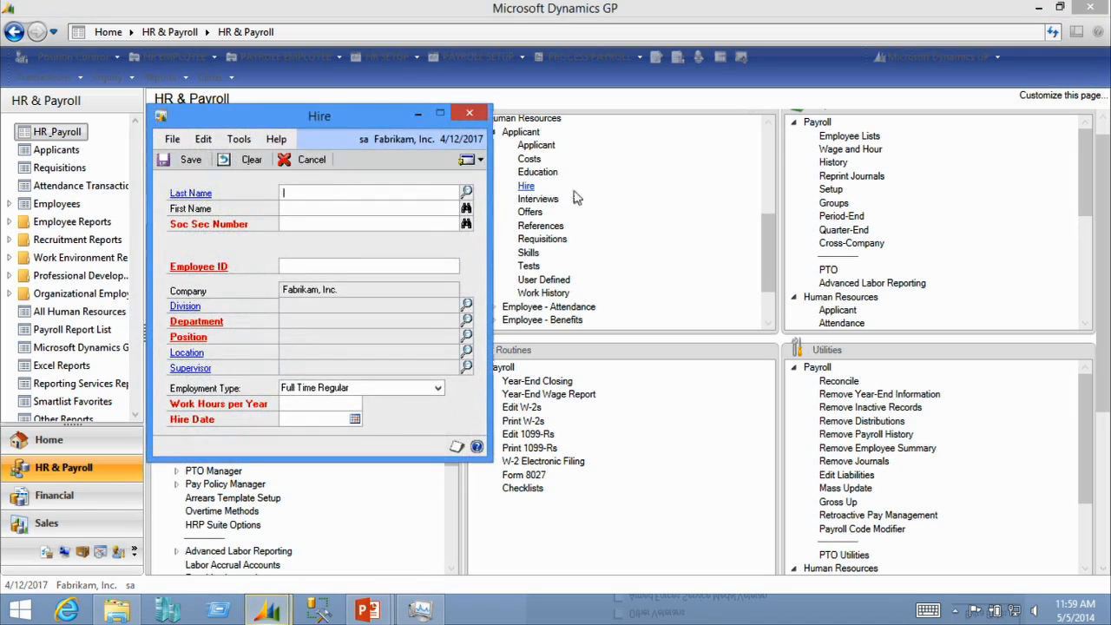
pyautogui.click(466, 191)
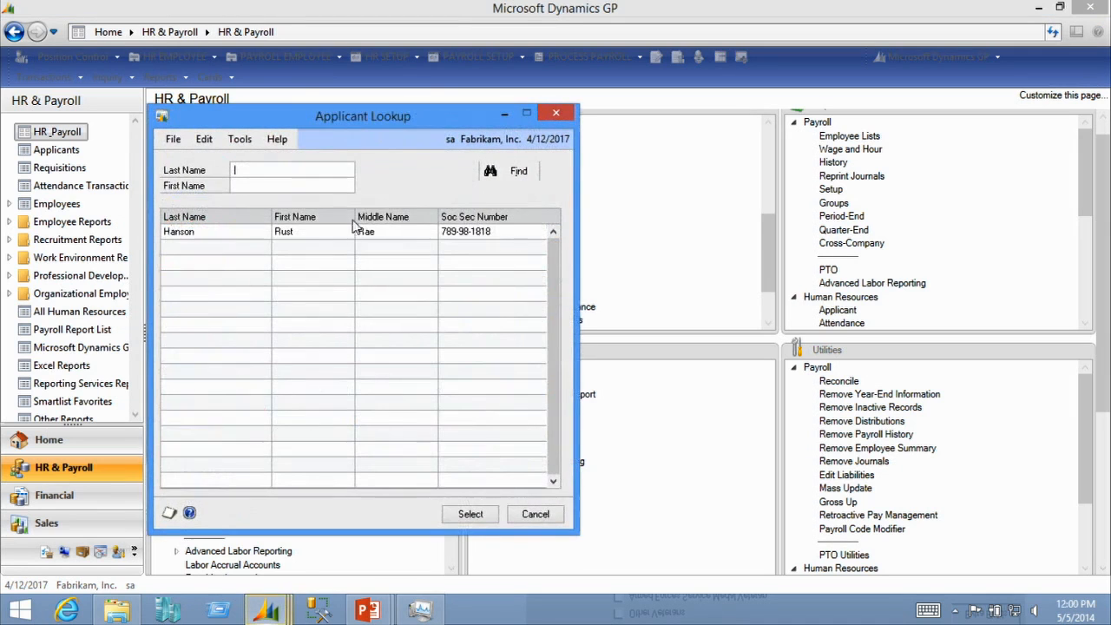
pyautogui.doubleClick(289, 233)
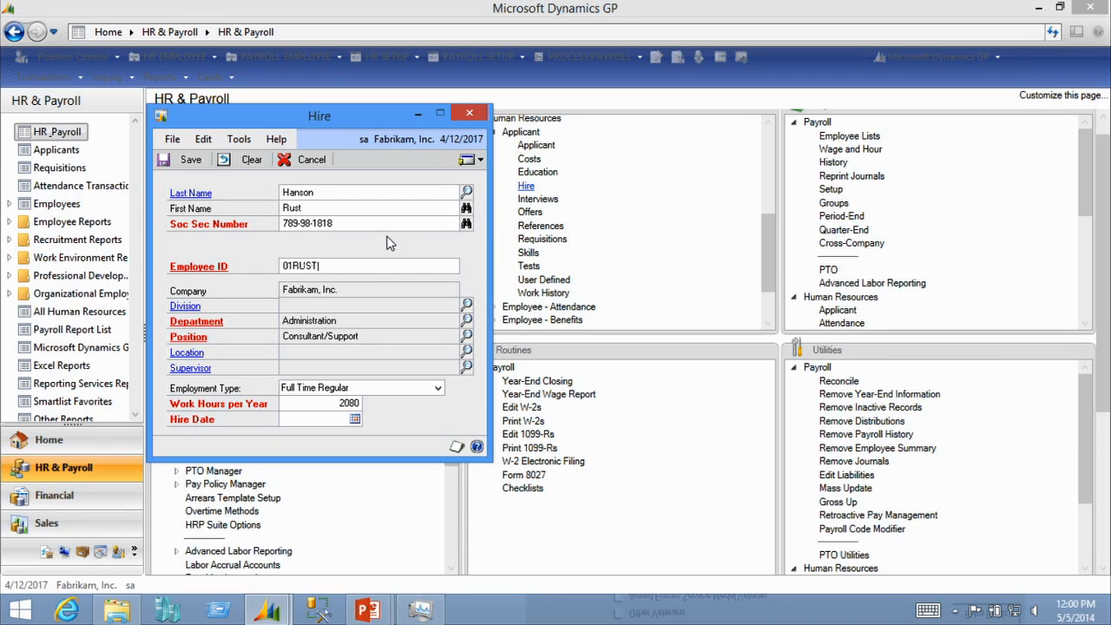
pyautogui.press('Tab')
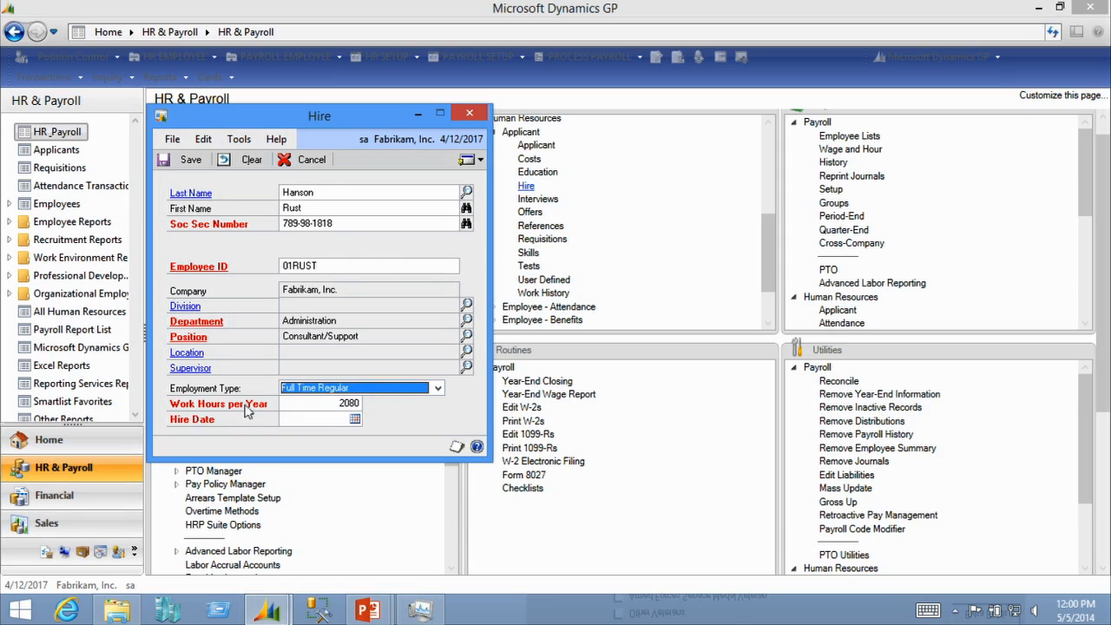
pyautogui.click(332, 418)
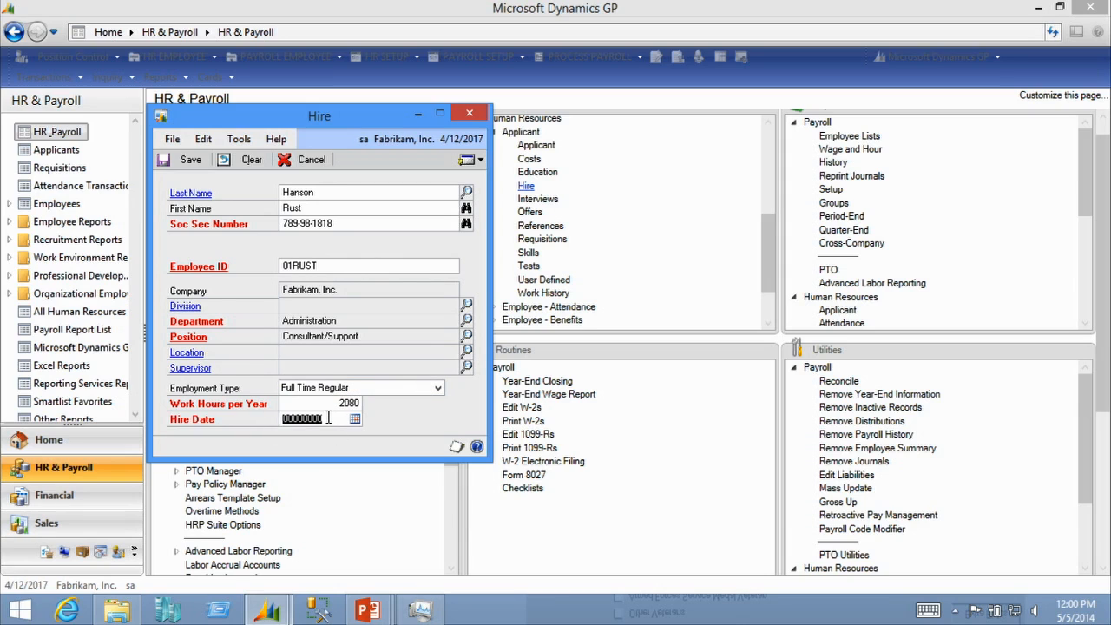
pyautogui.write('05012014')
pyautogui.press('Tab')
pyautogui.click(184, 161)
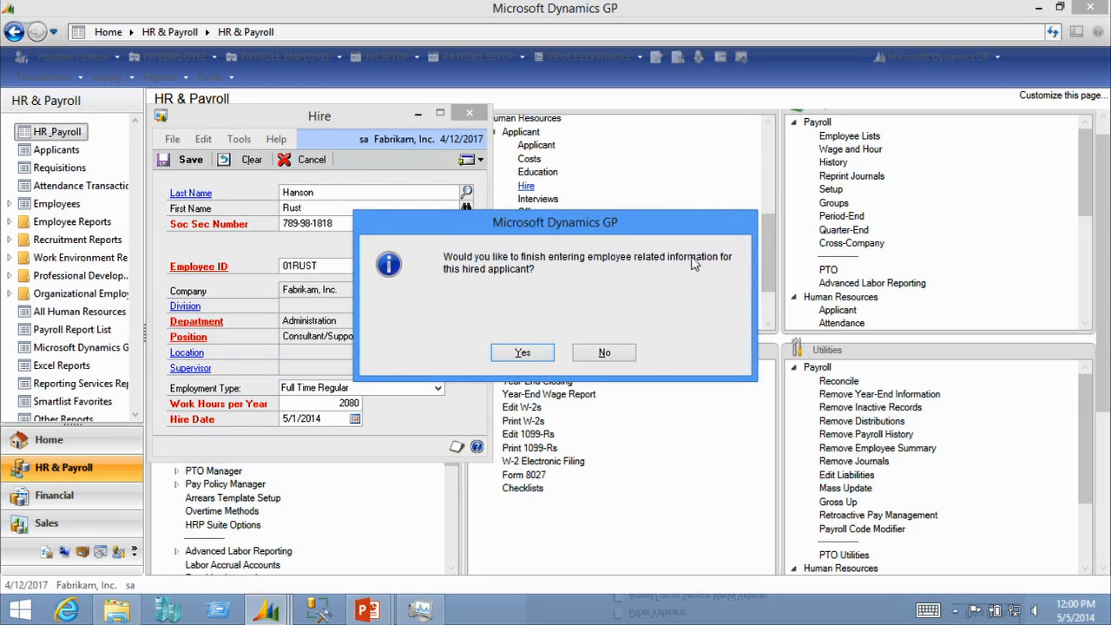
# Step: Agree to continue entering the hired applicant's employee information, save the Employee Maintenance record, and close both it and Hire
pyautogui.click(526, 356)
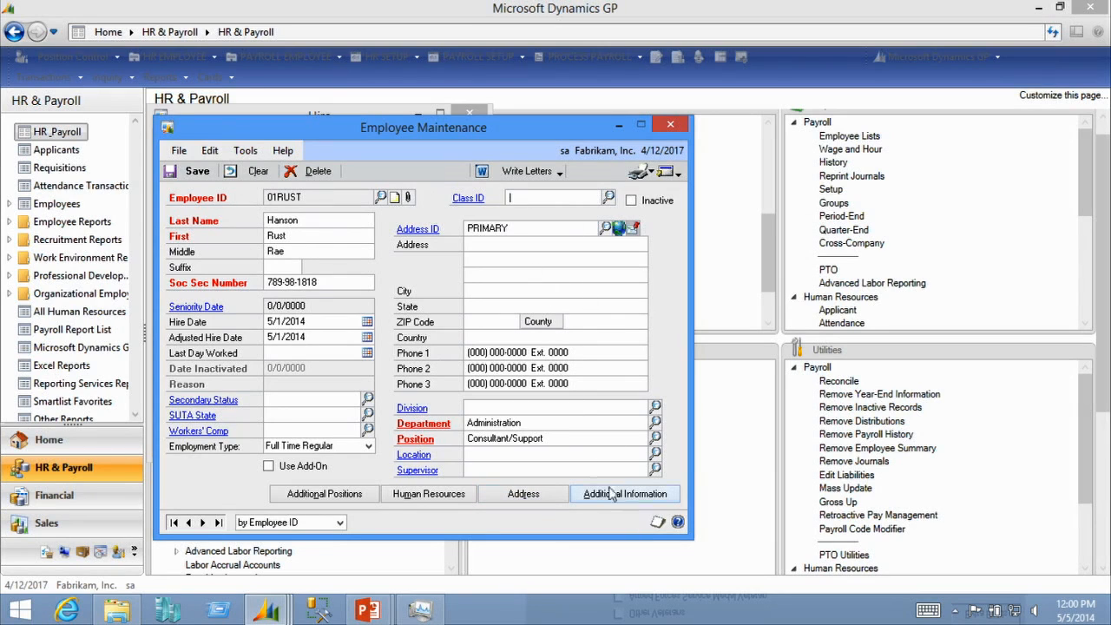
pyautogui.click(192, 171)
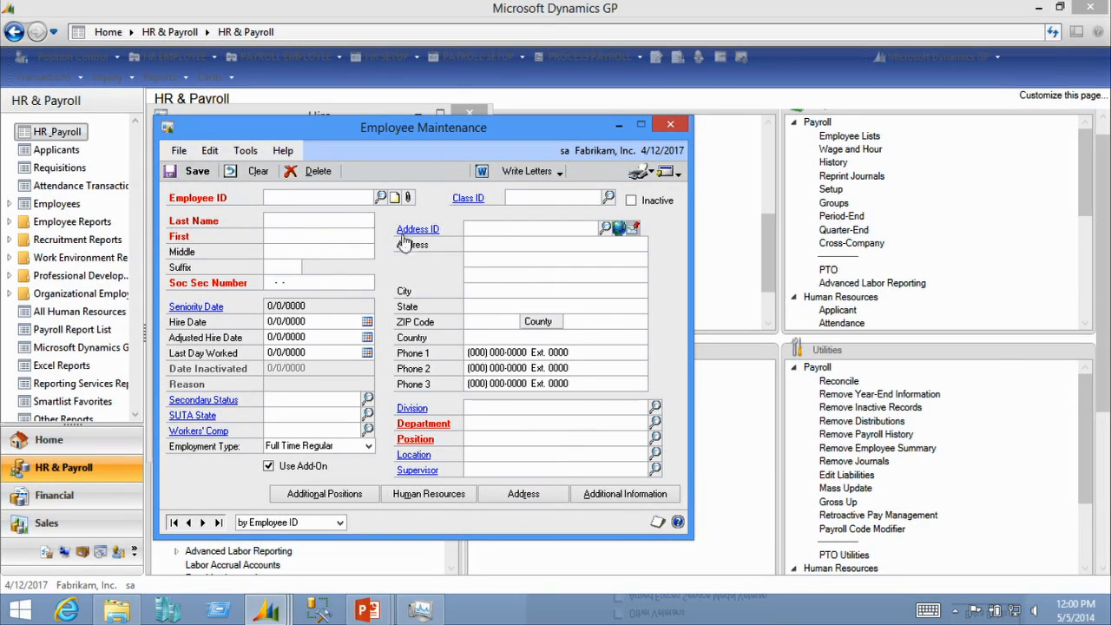
pyautogui.click(669, 126)
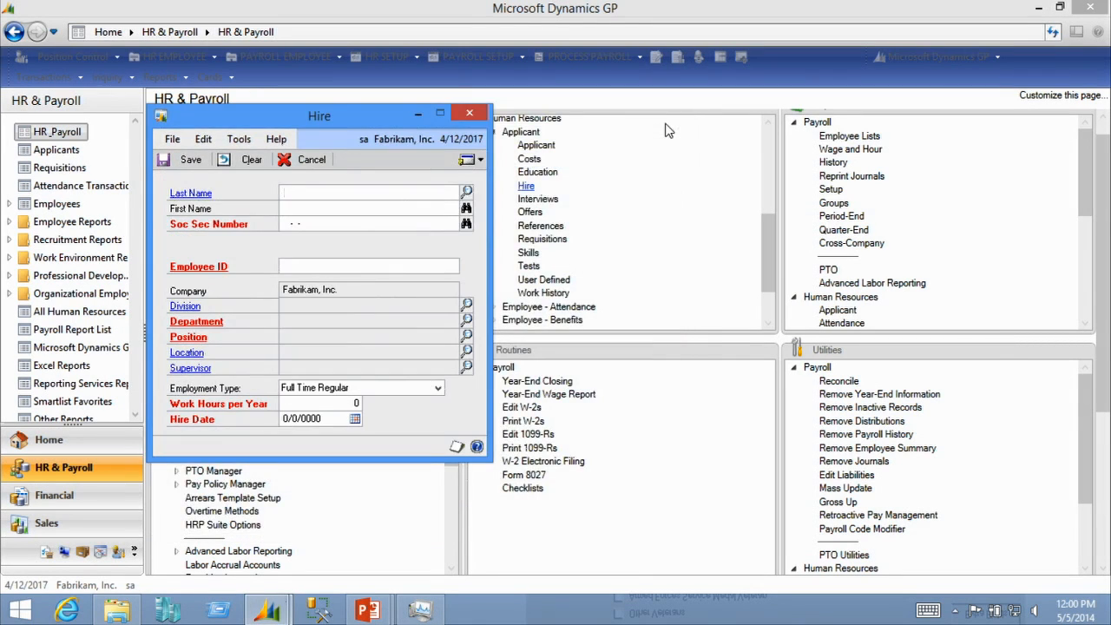
pyautogui.click(469, 114)
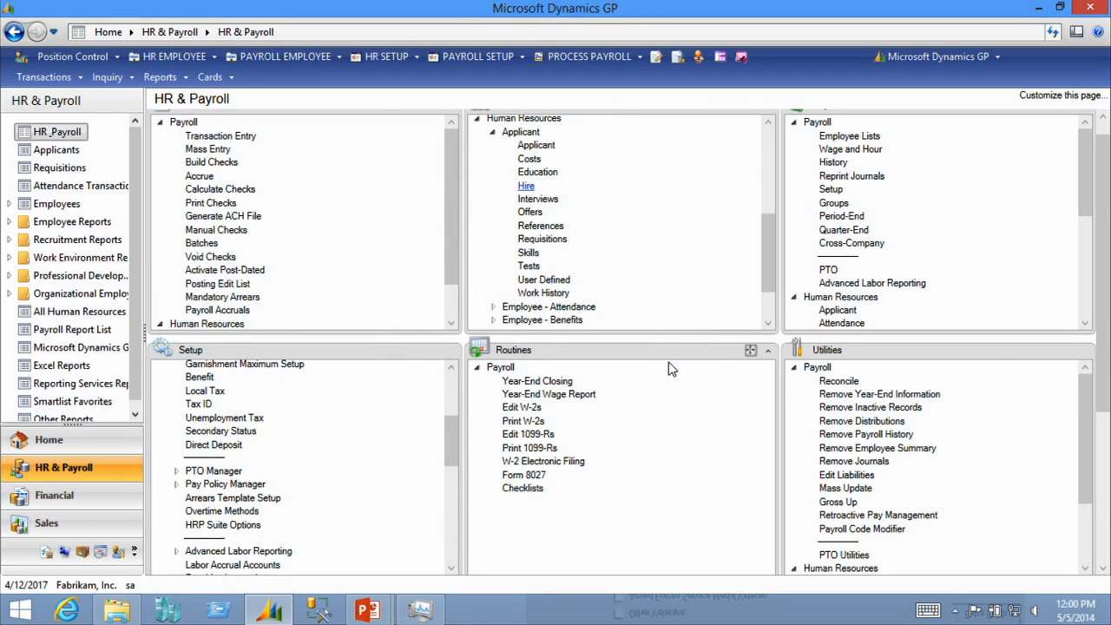
# Step: Switch to the PowerPoint slide show and advance from Applicant Tracking to the Module 2 "What We Learned" slide
pyautogui.moveTo(367, 610)
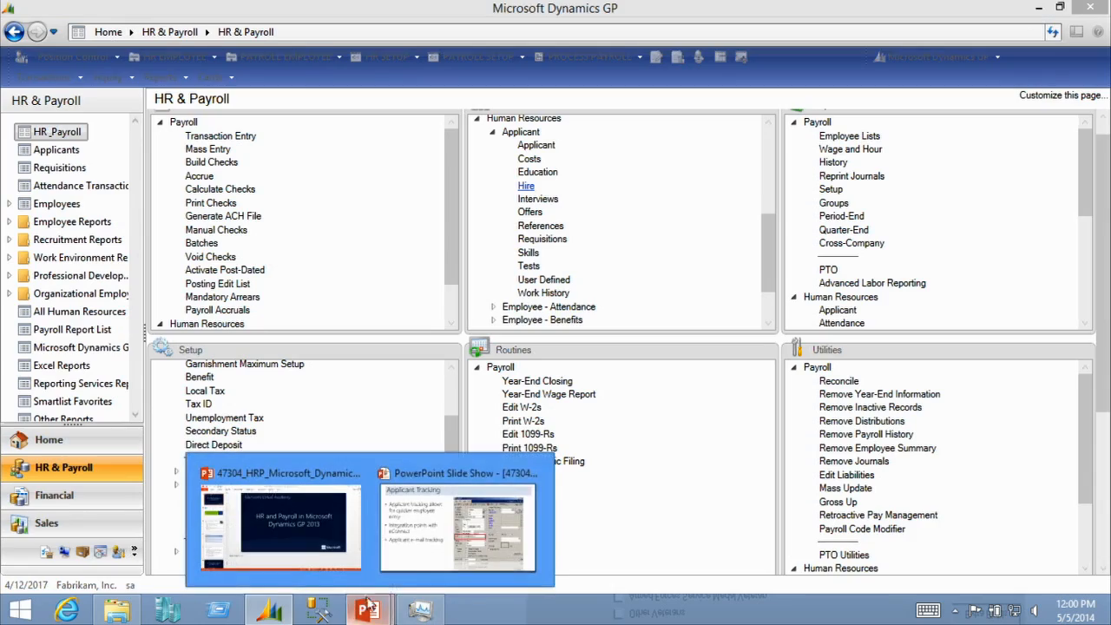
pyautogui.moveTo(444, 531)
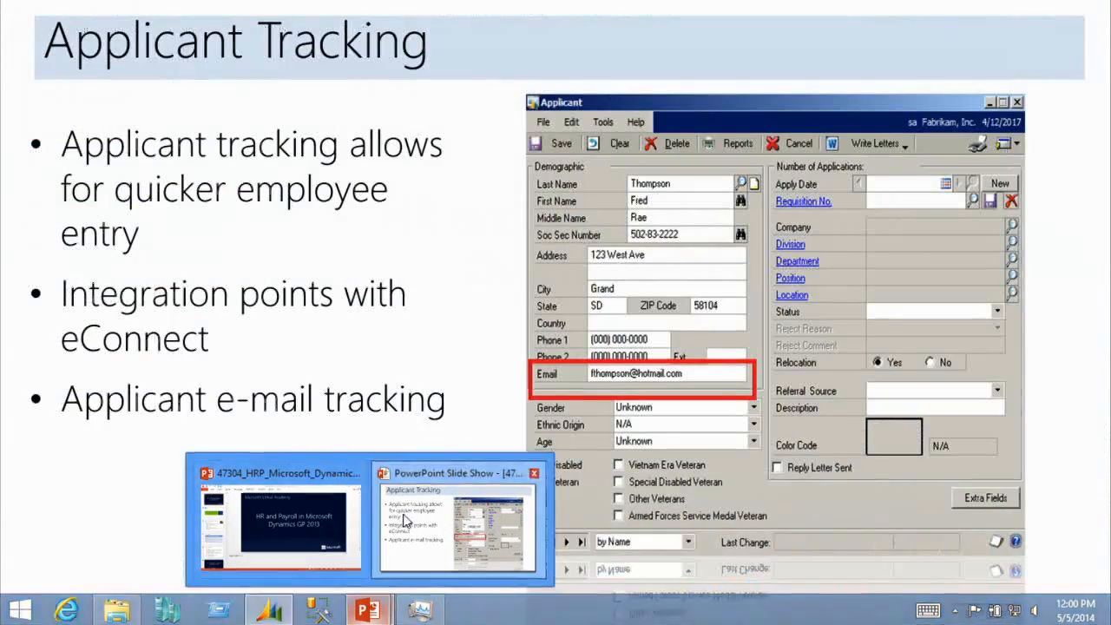
pyautogui.click(434, 527)
pyautogui.press('Right')
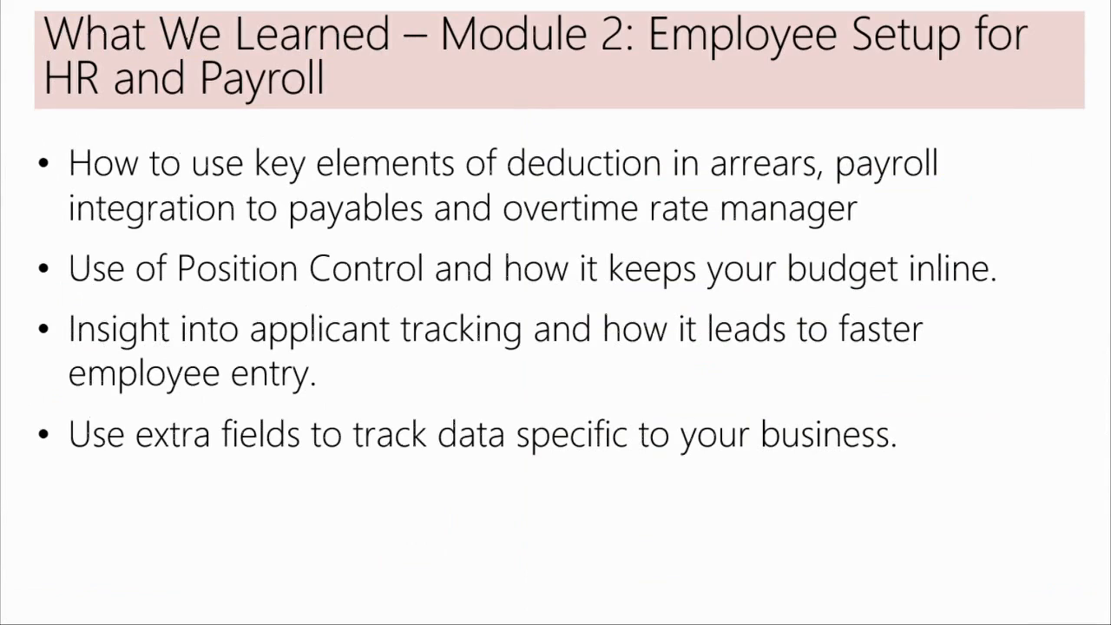